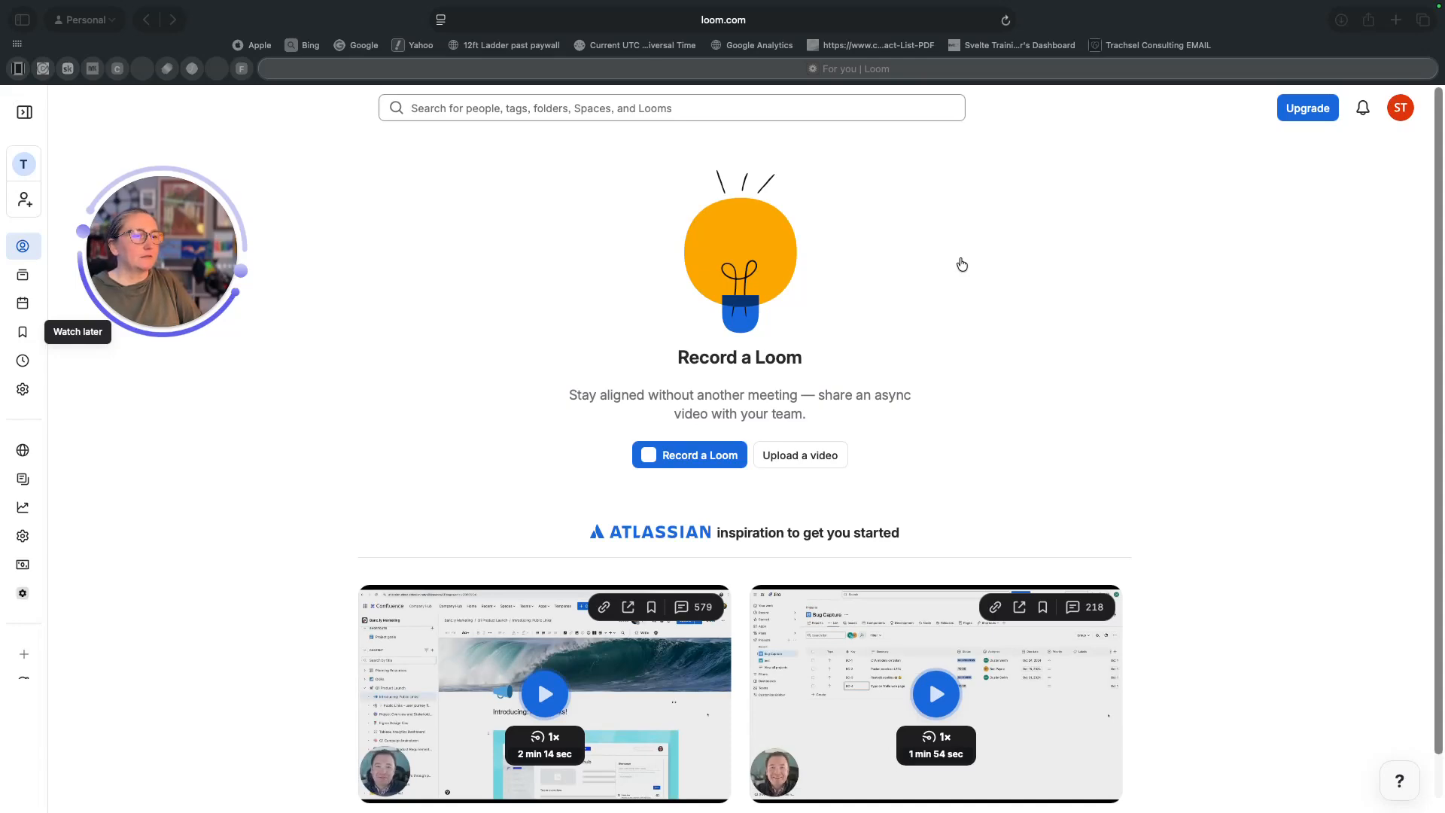
- Switch from the Loom page to the desktop workspace showing the Zoom workshop whiteboard
key("ctrl+Left")
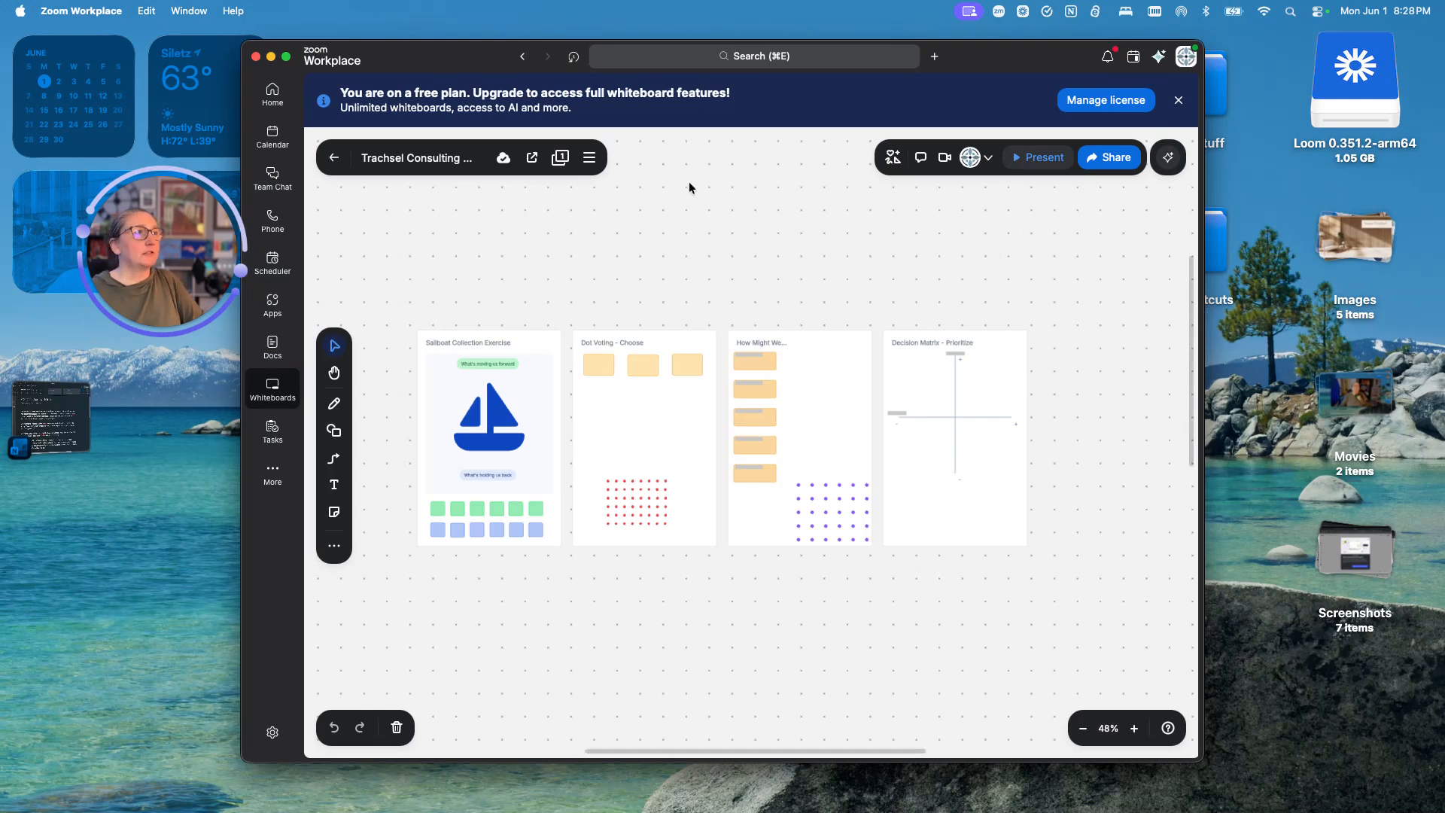
- Check today's calendar on Home, reopen the four-frame workshop whiteboard, then switch to the OneNote prompt
left_click(274, 94)
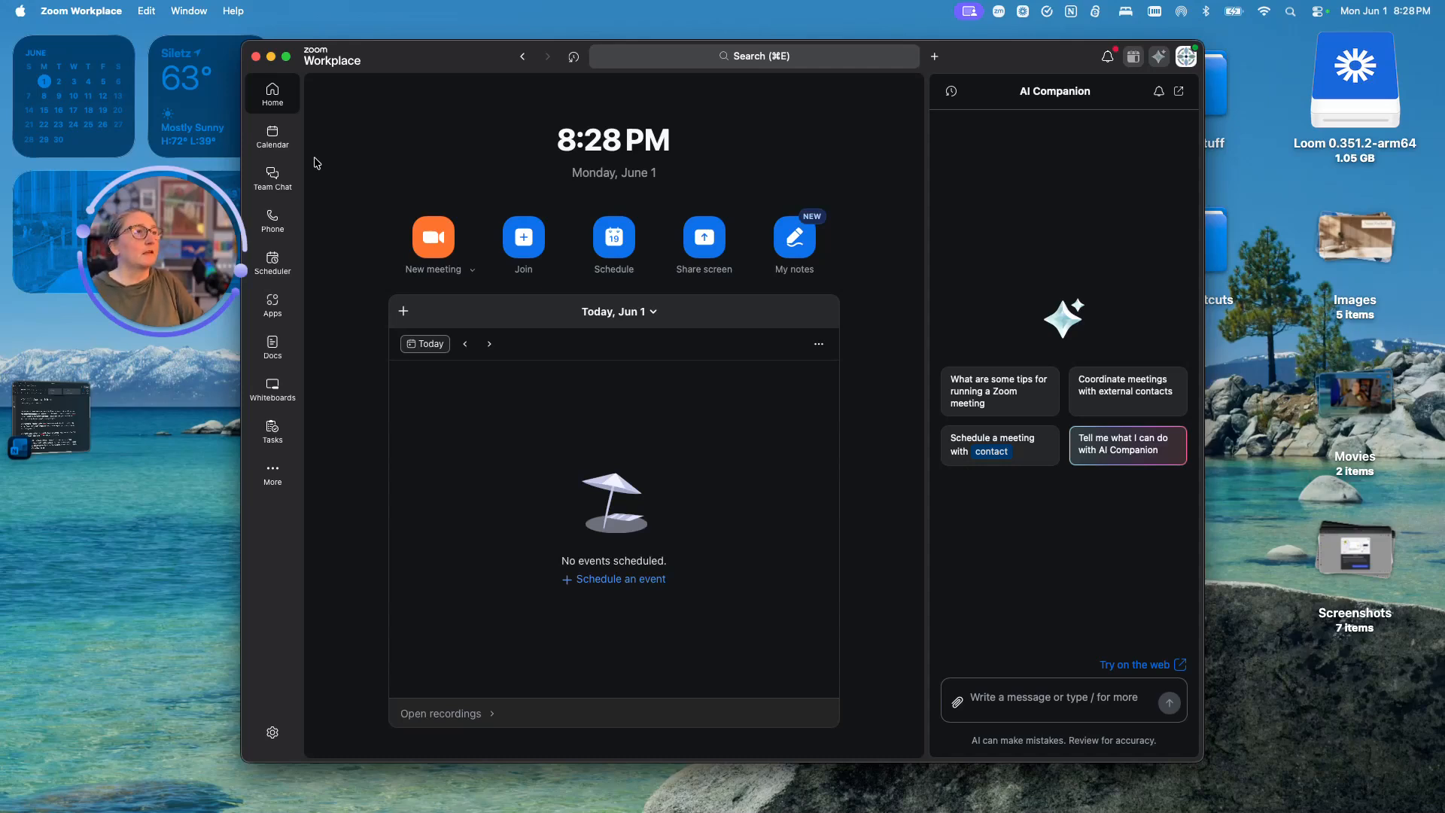
left_click(281, 388)
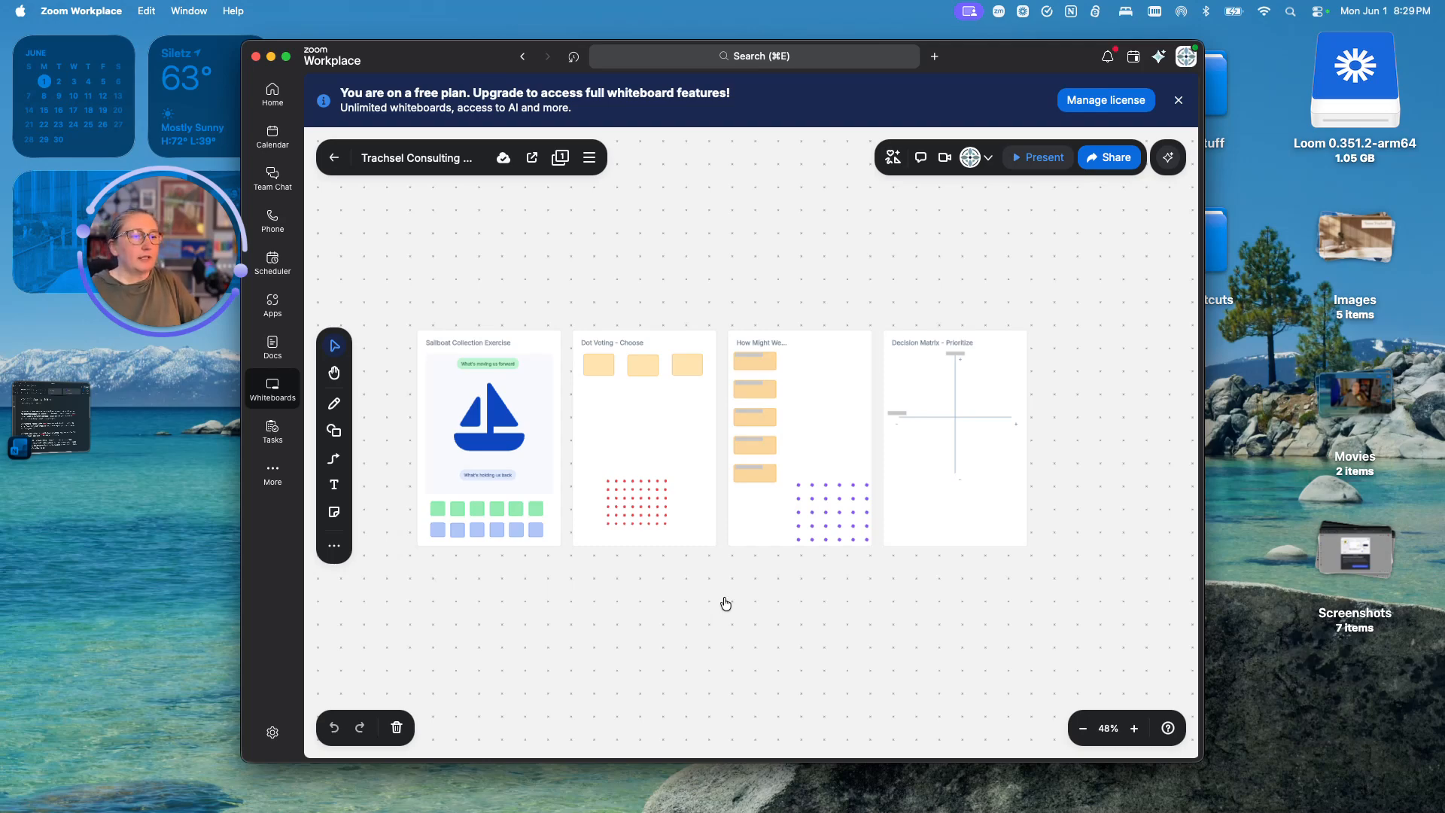
key("super+Tab")
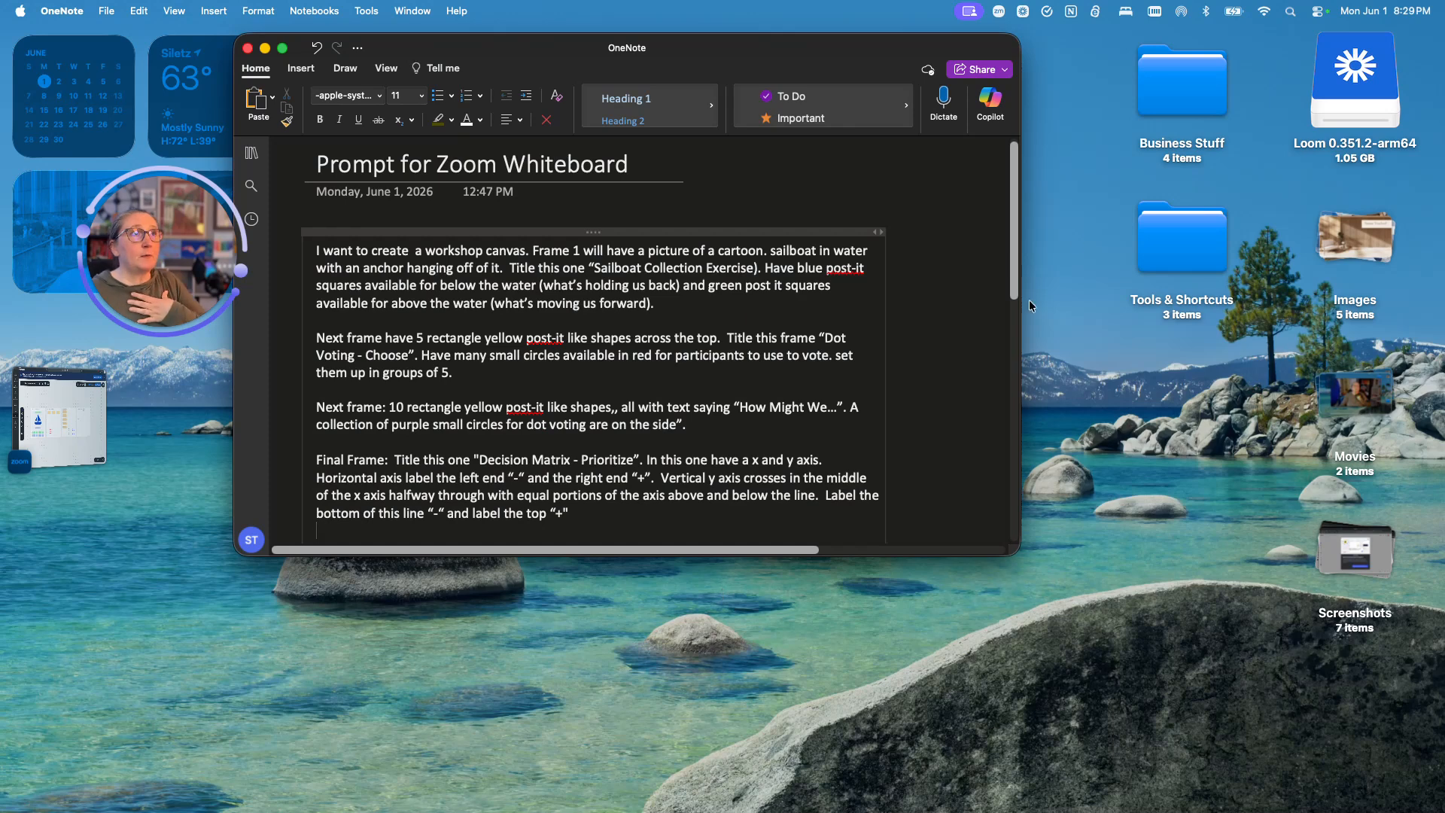
- Move the OneNote window right, read the Zoom Whiteboard prompt, and return to Zoom Workplace
left_click_drag(832, 50, 897, 60)
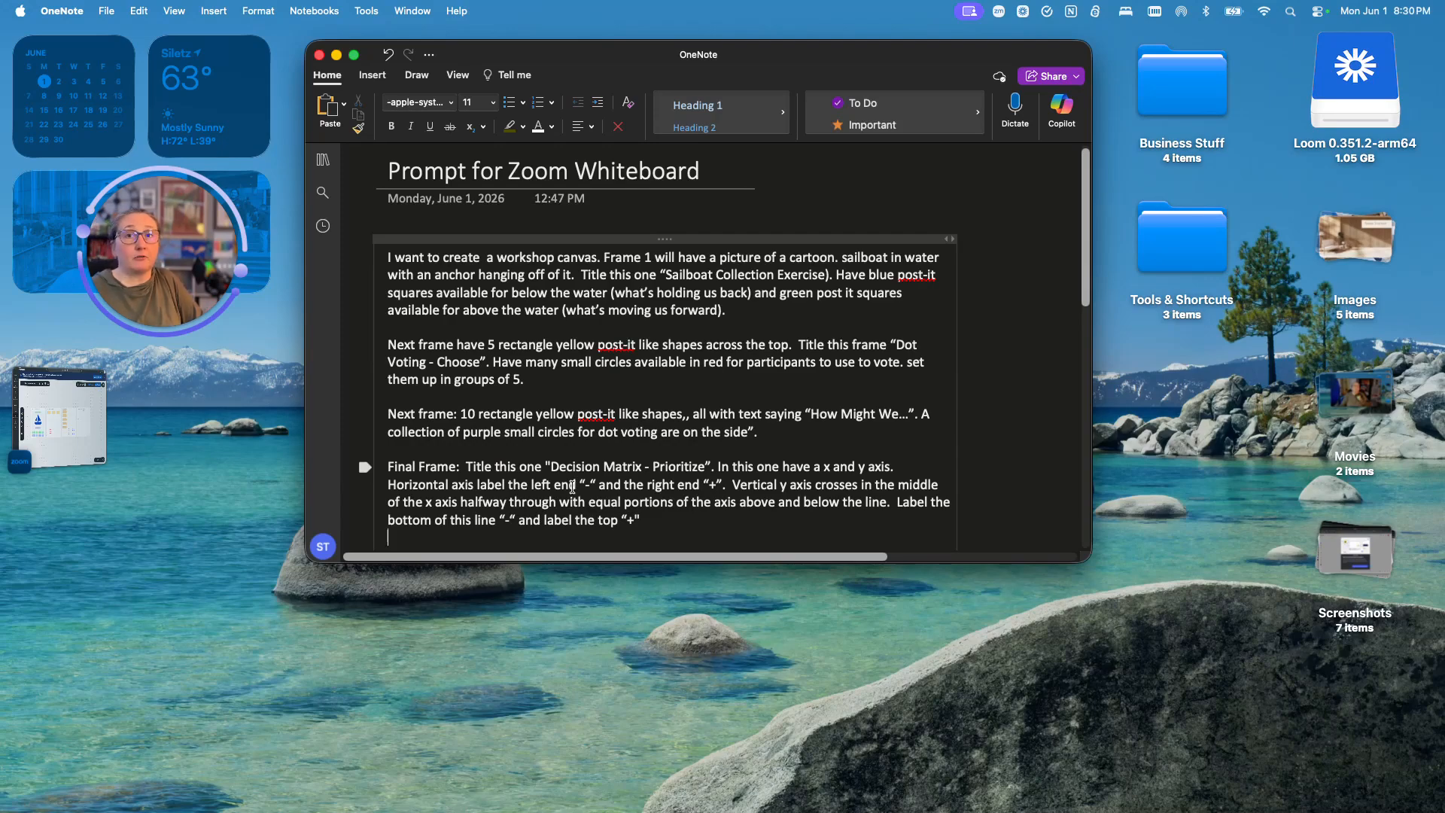
key("super+Tab")
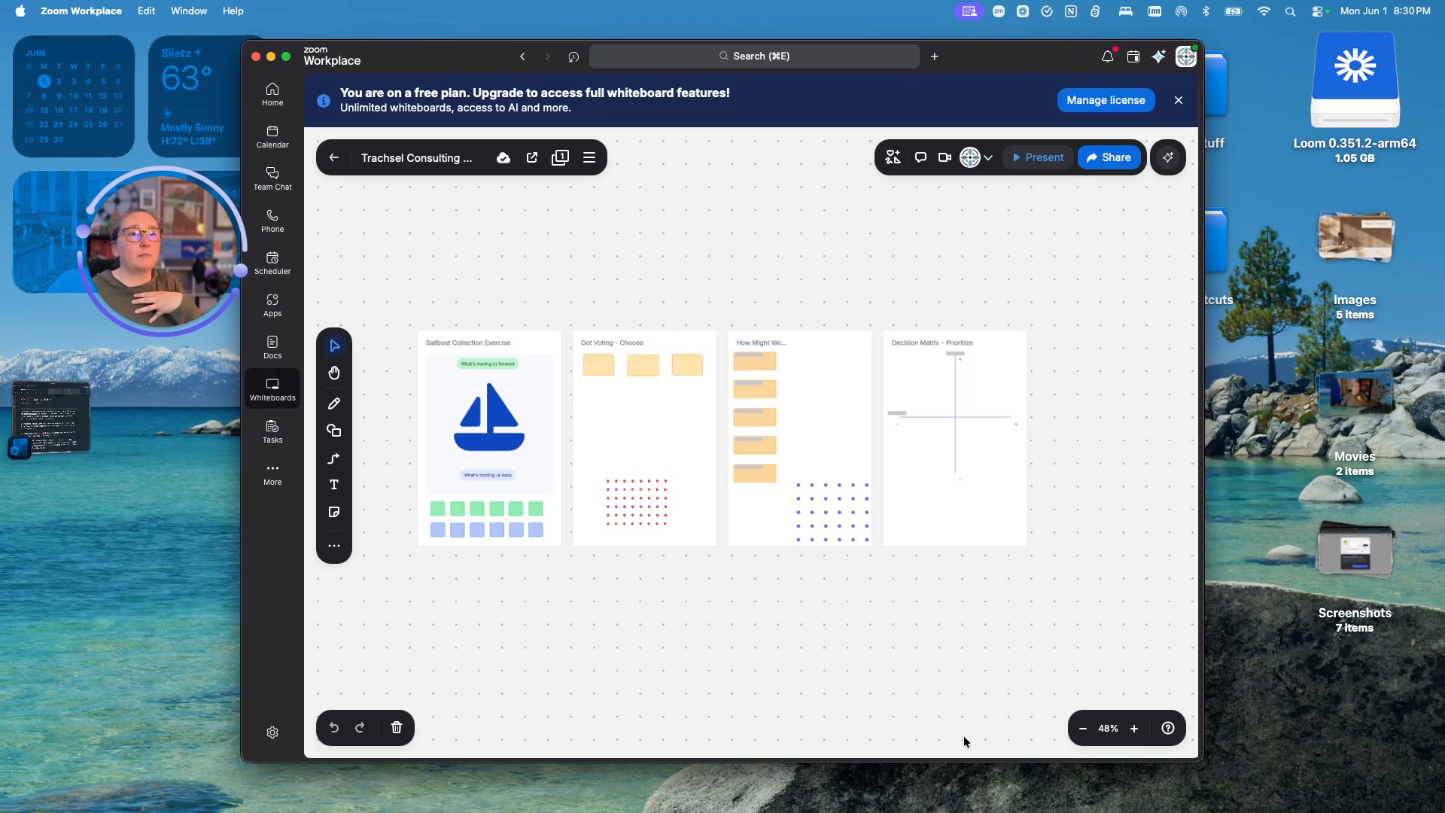
- Zoom in and pan to inspect the Sailboat Collection Exercise frame up close
left_click(1133, 729)
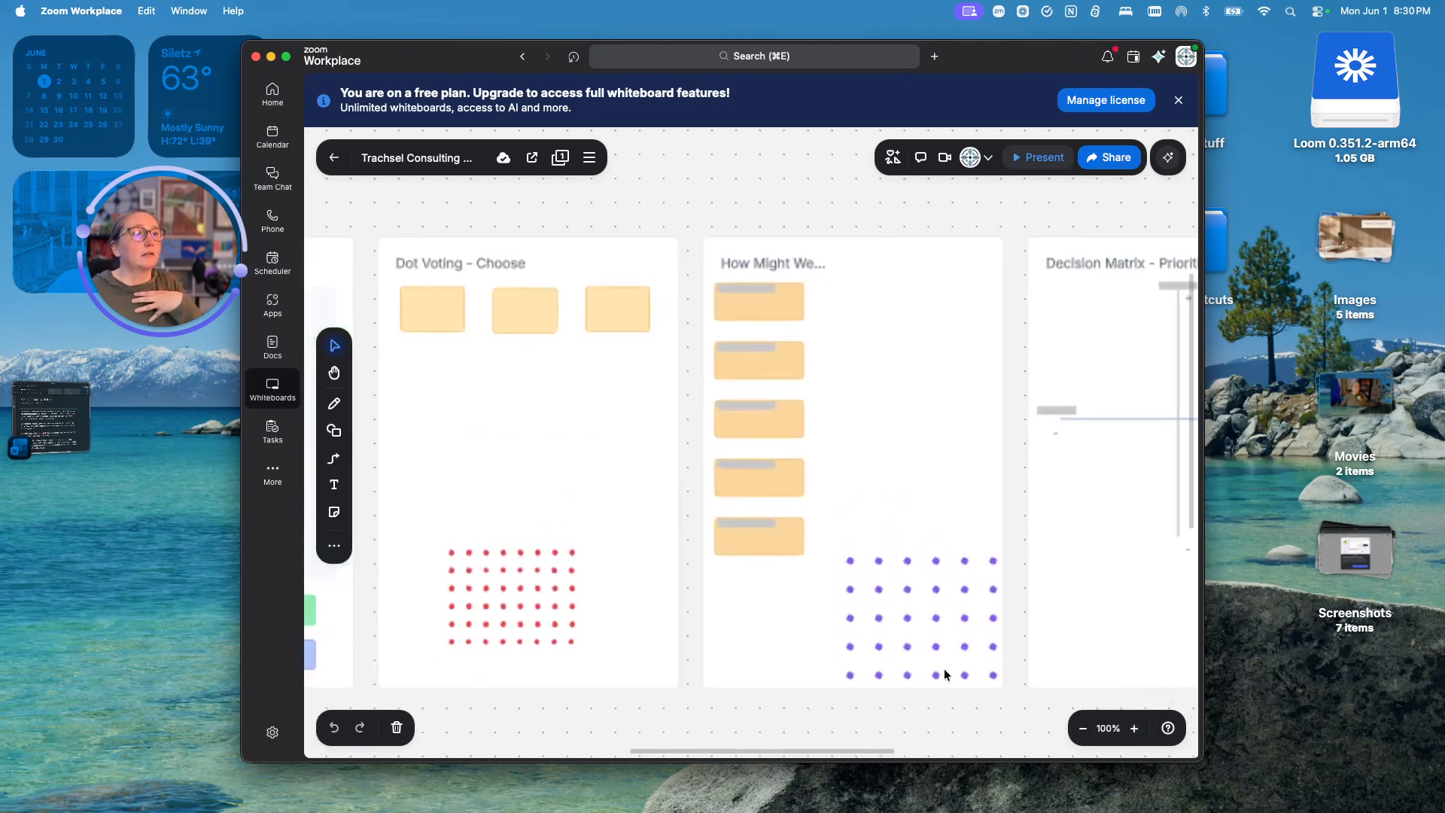
left_click_drag(632, 706, 1025, 682)
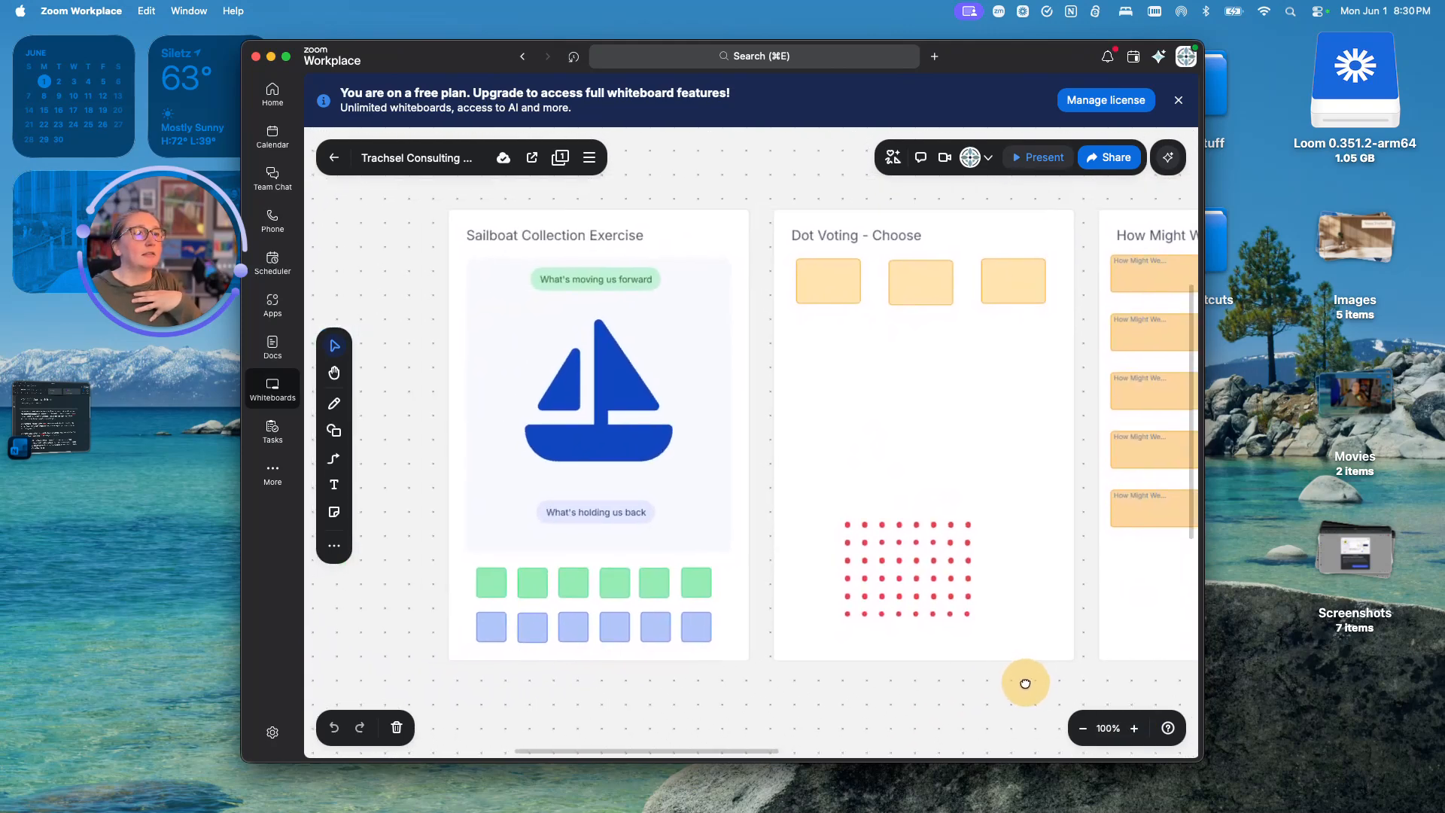
scroll(630, 634, "down", 2)
scroll(630, 635, "up", 4)
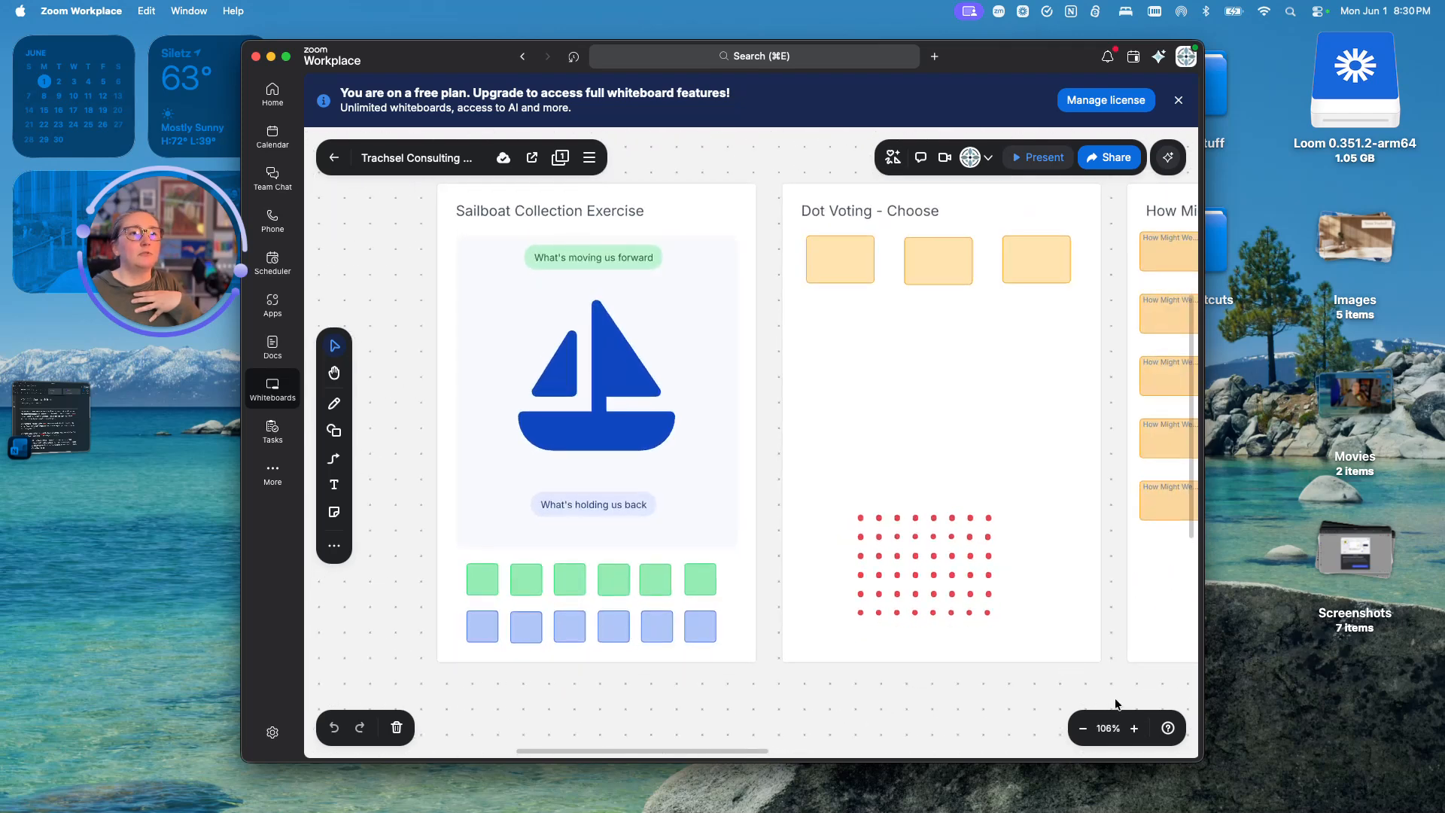
left_click(1134, 728)
left_click(1084, 728)
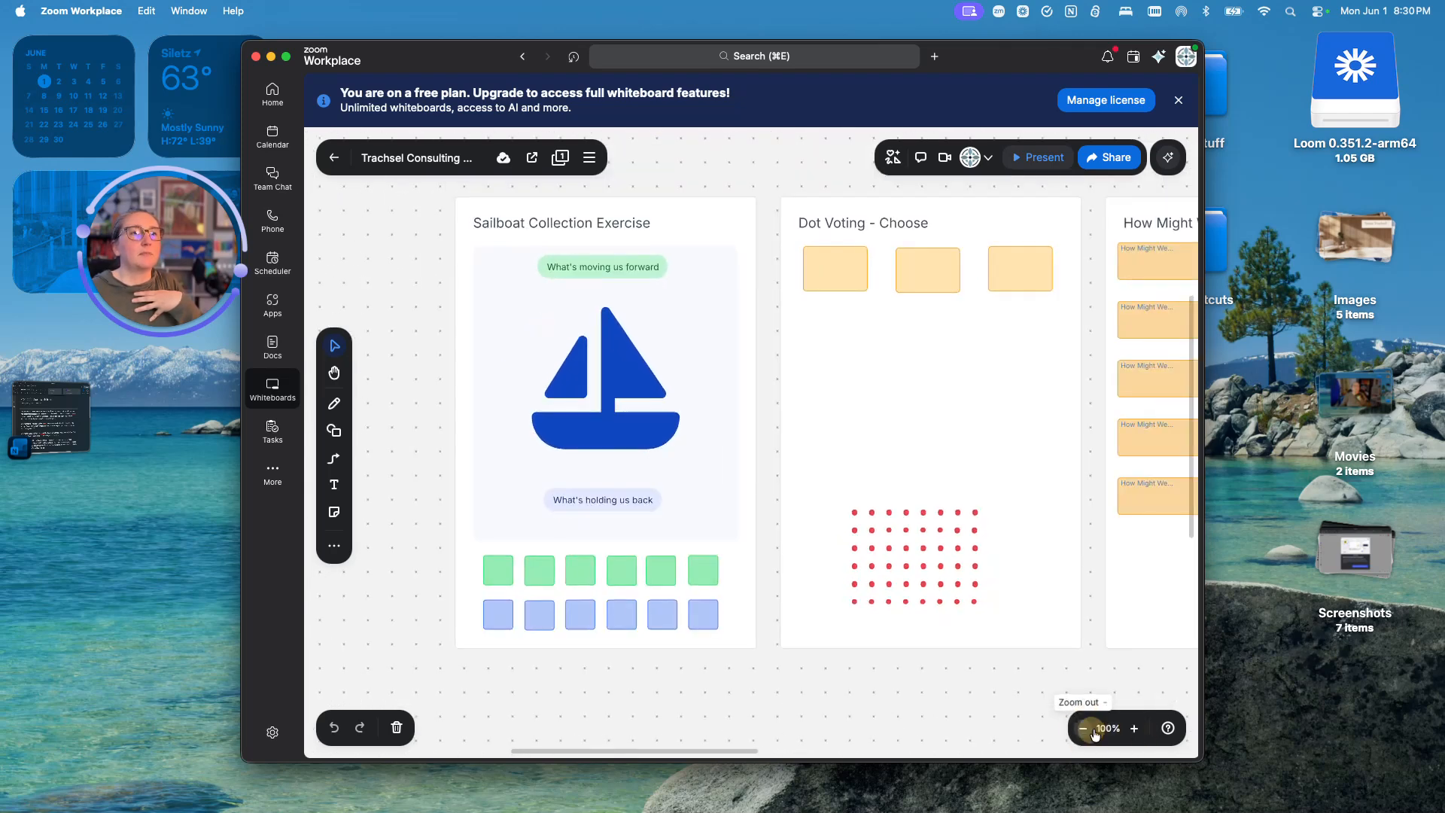
left_click(1136, 733)
left_click(1086, 737)
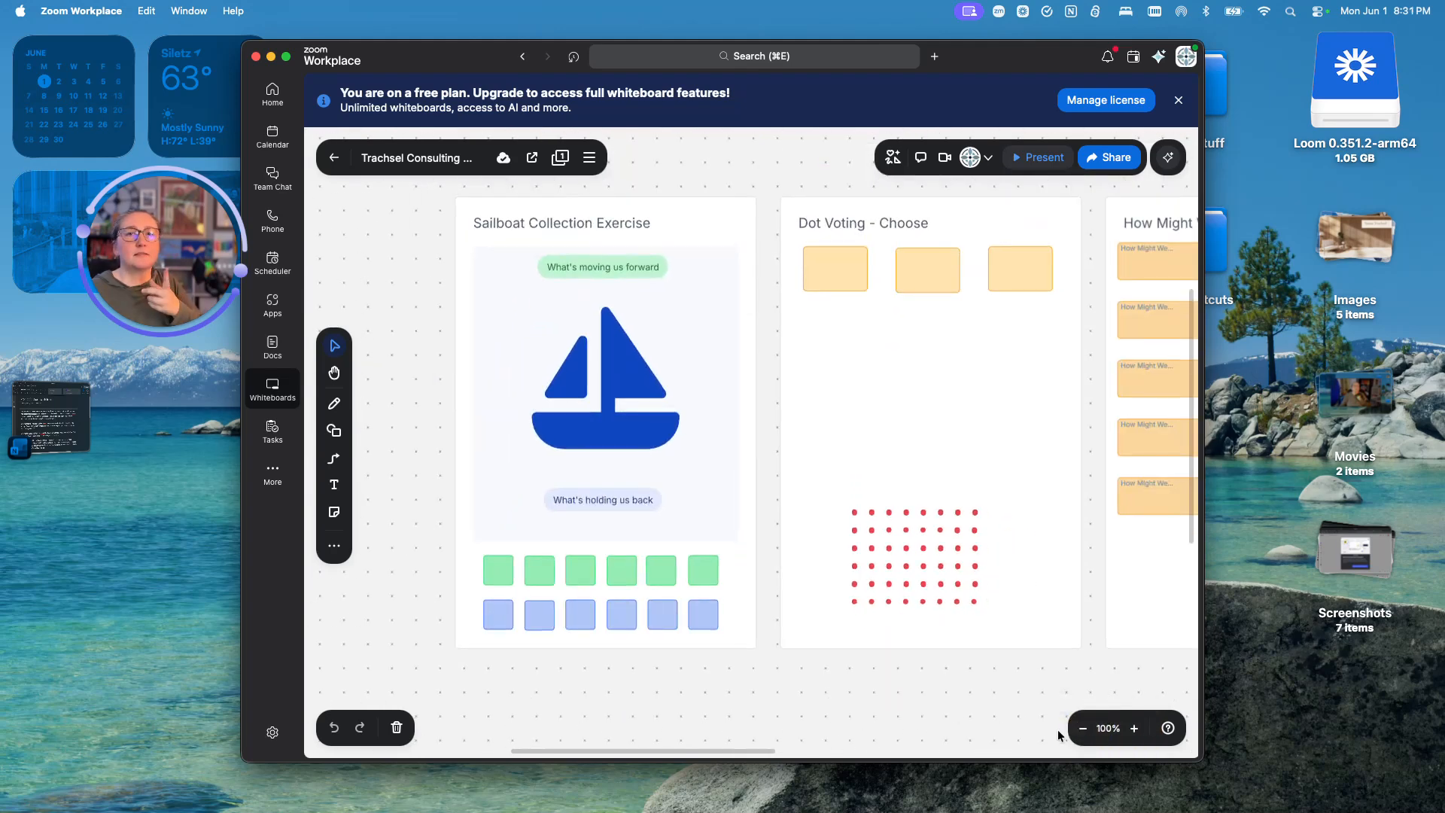
- Enlarge to 125%, return to 100% to see more frames, and open Share settings
left_click(1135, 729)
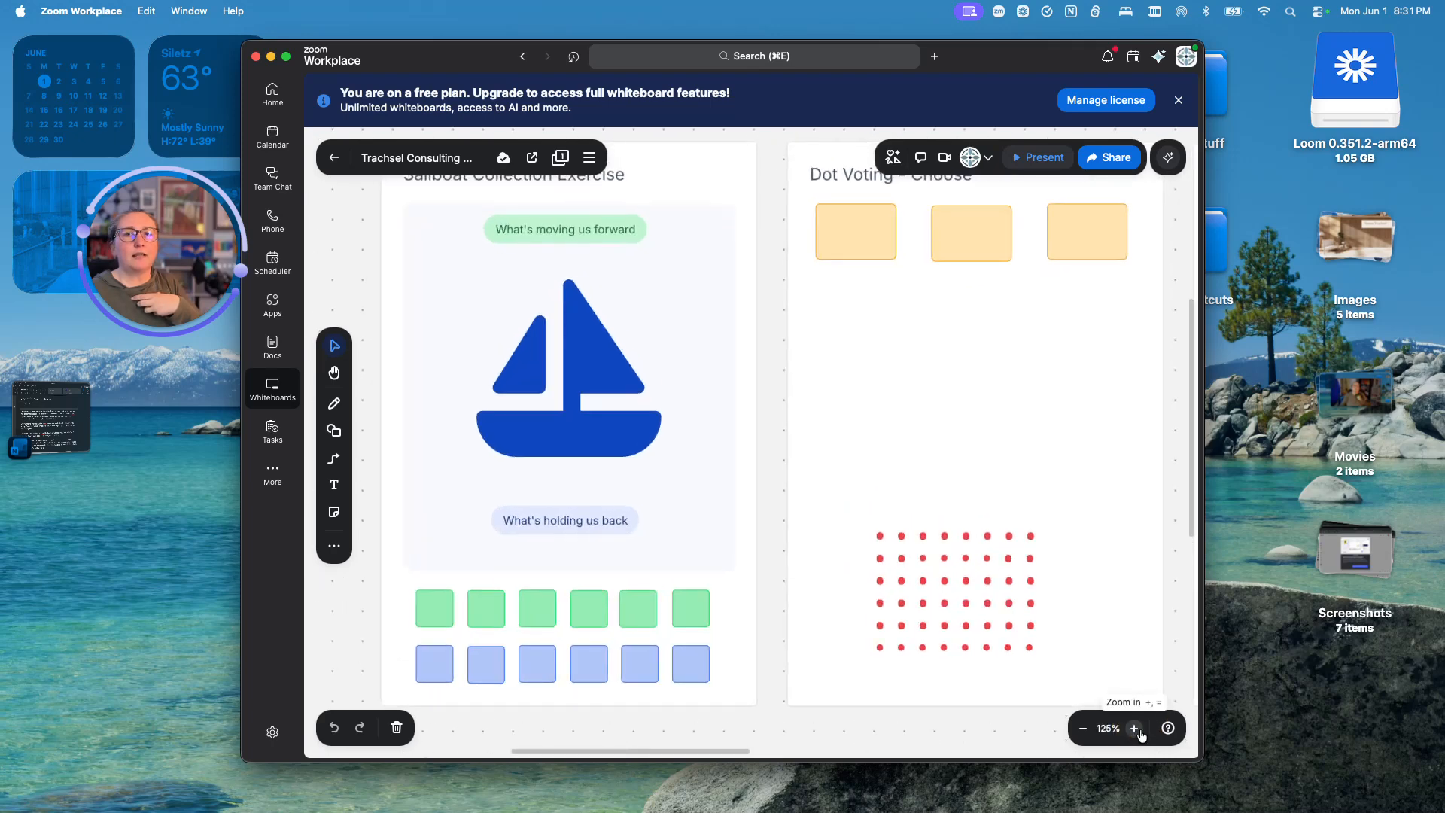
left_click(1083, 729)
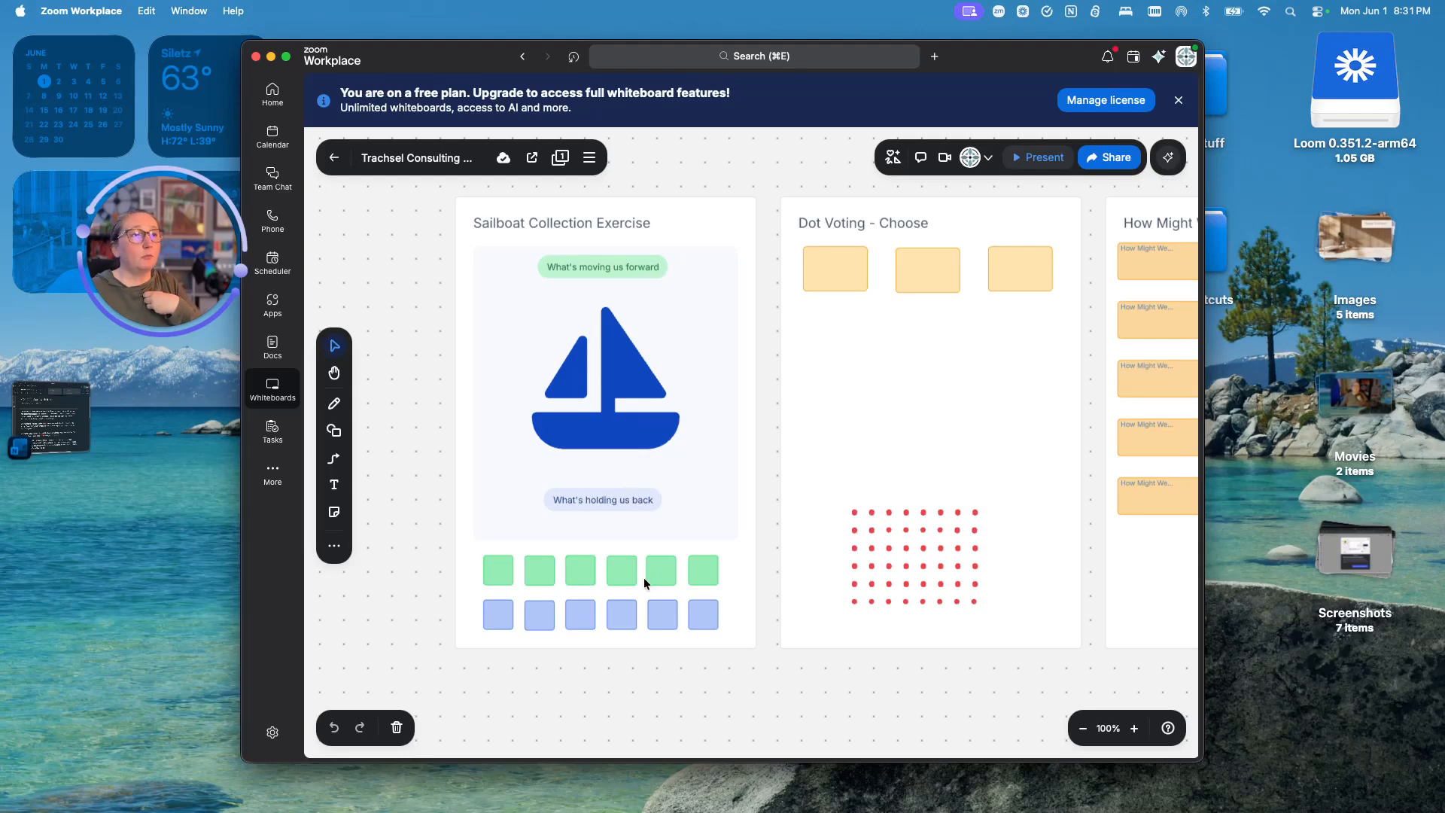
scroll(513, 598, "down", 3)
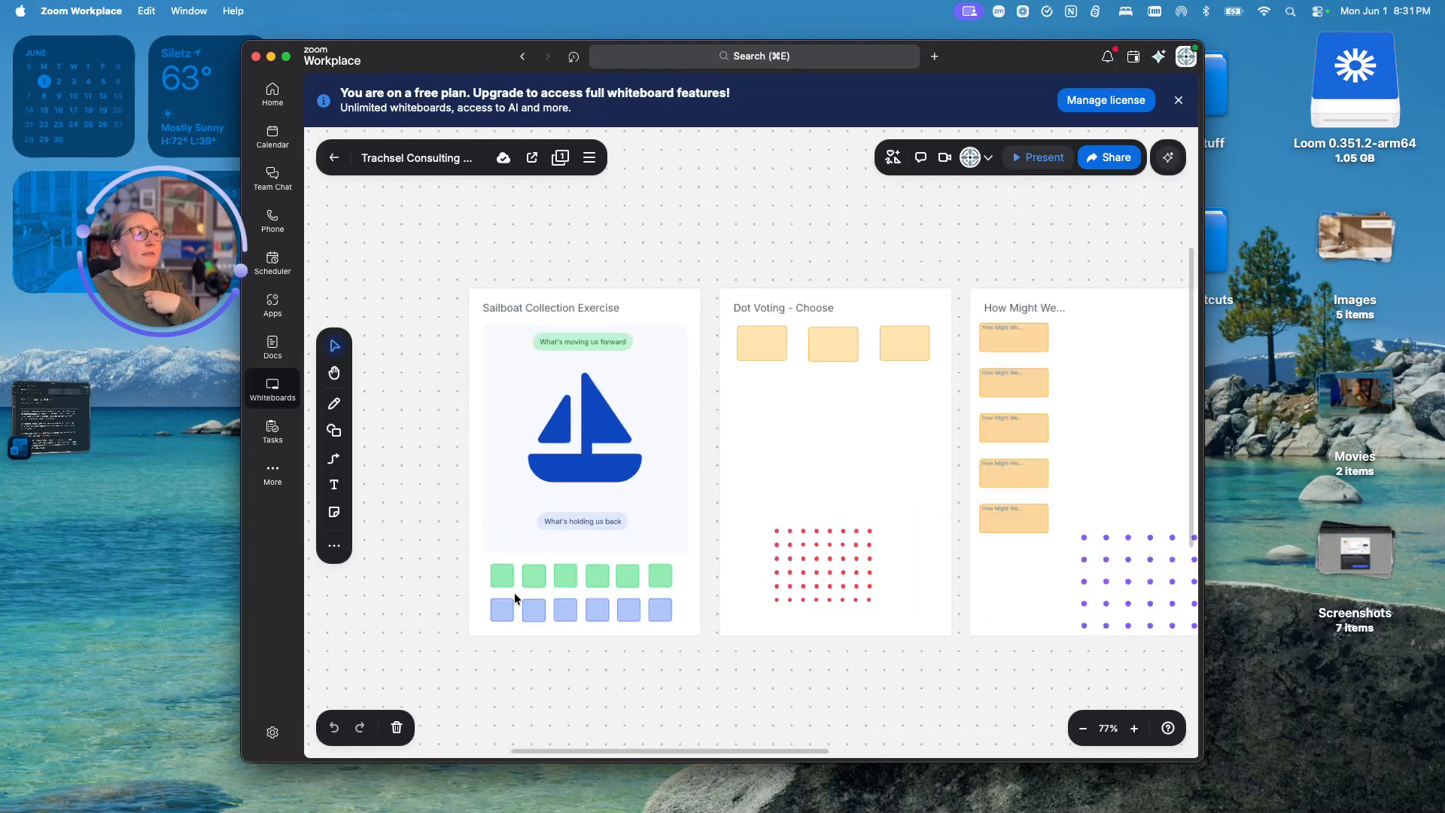
scroll(513, 598, "up", 8)
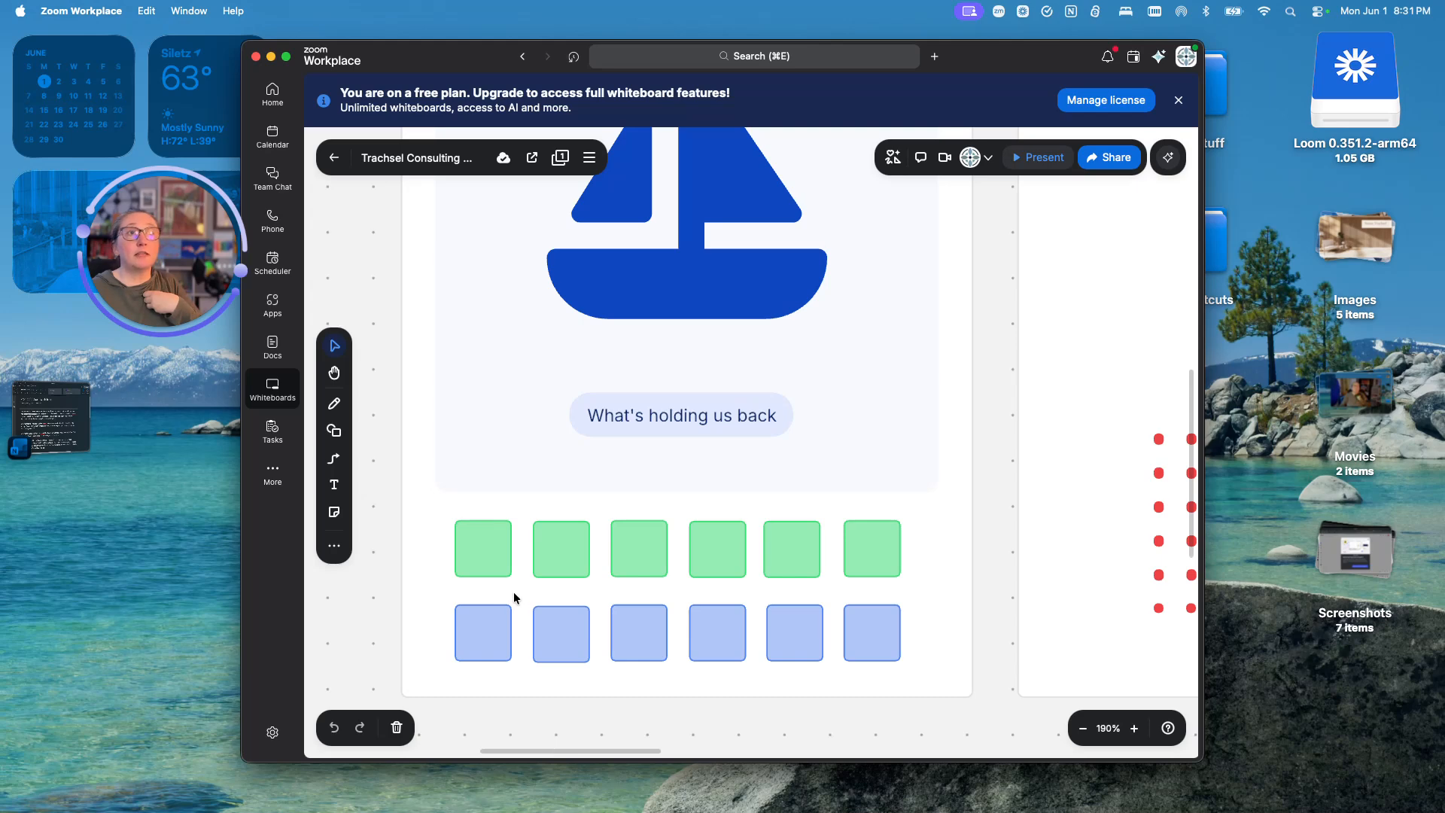
left_click(1114, 158)
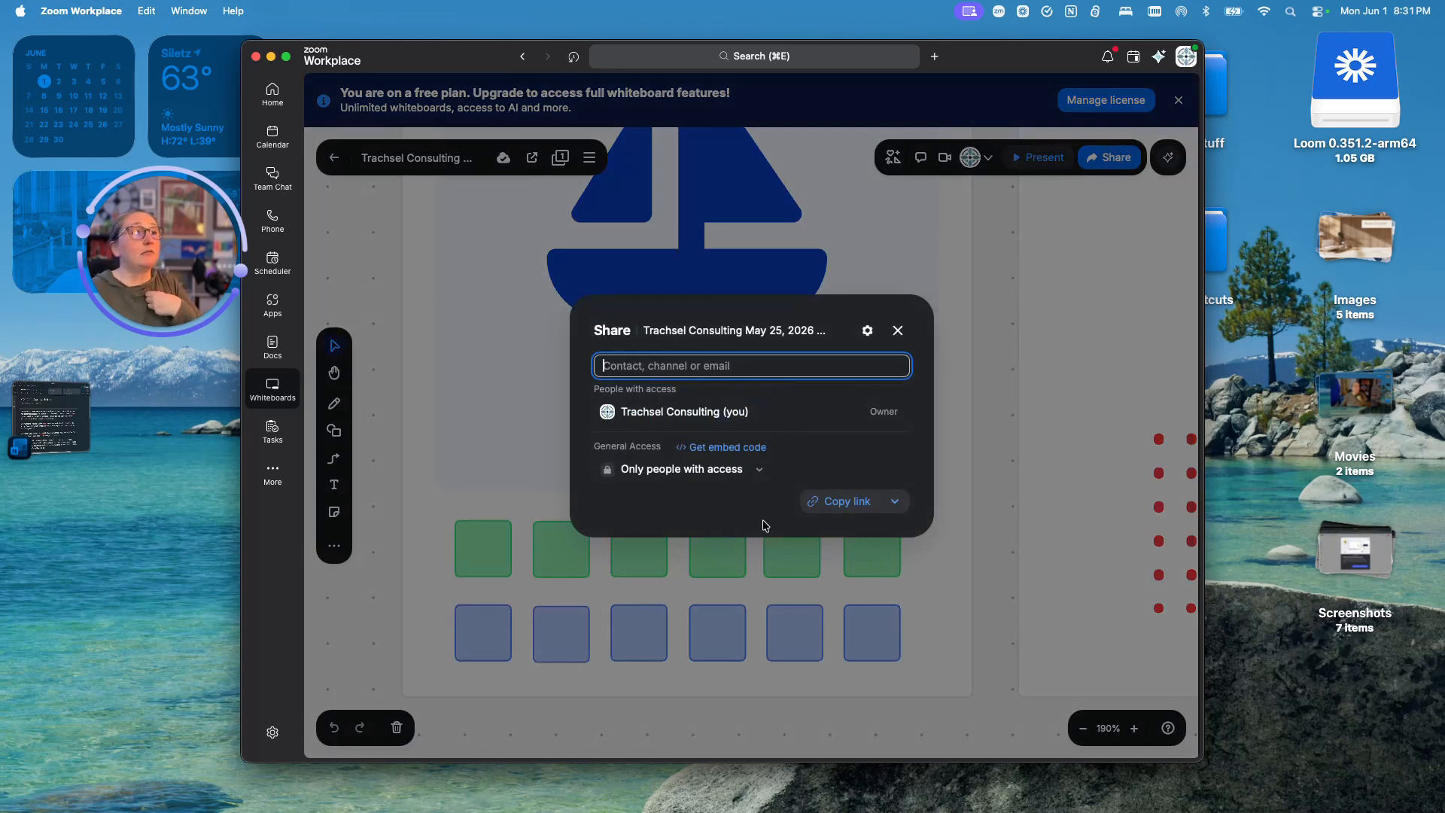
- Review the General Access options, keep Only people with access, and close the Share dialog
left_click(759, 471)
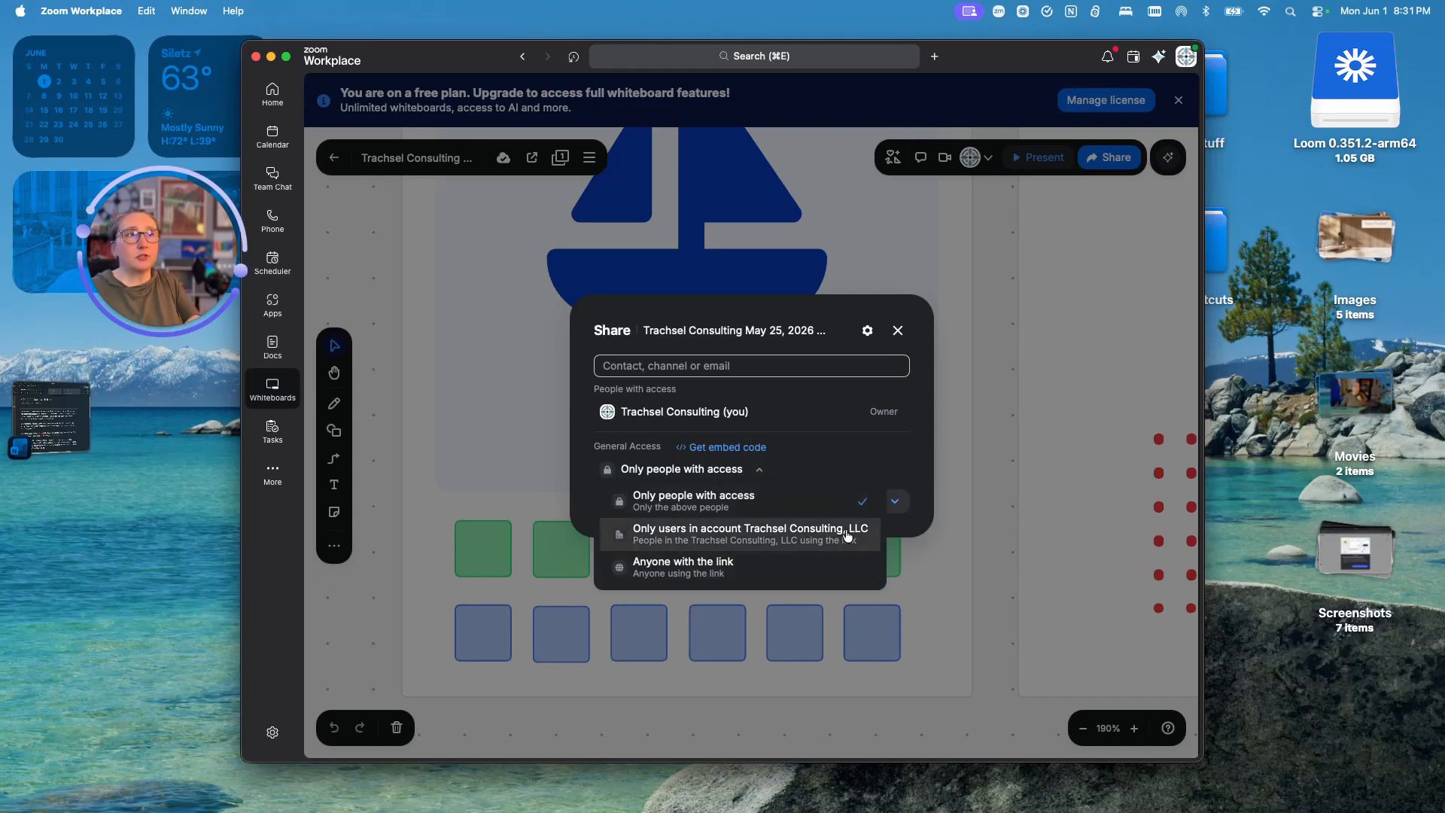
left_click(898, 331)
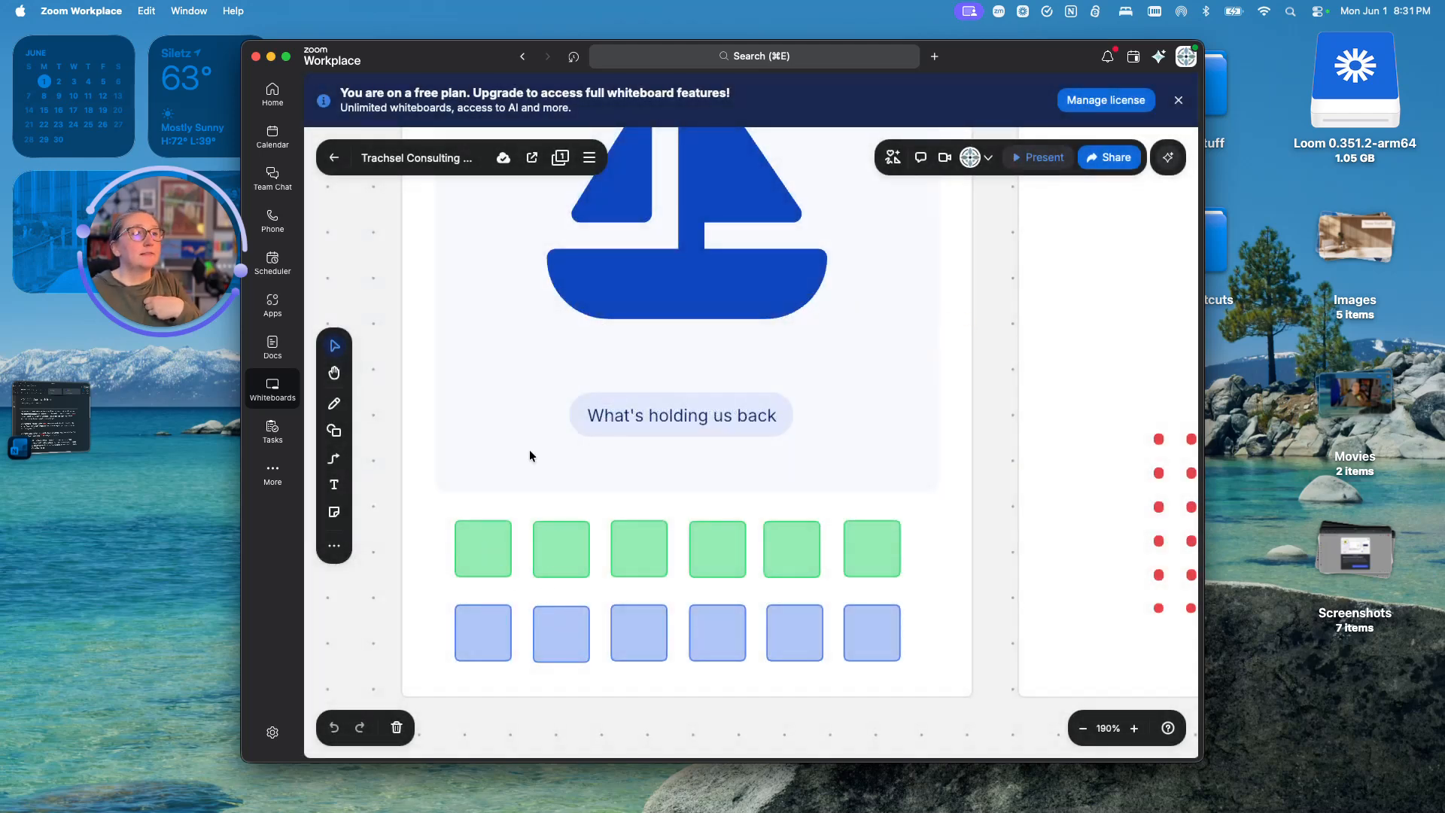
scroll(528, 448, "down", 5)
- Draw a blue wavy waterline across the sailboat hull and an anchor line below it with the Pen
left_click(496, 522)
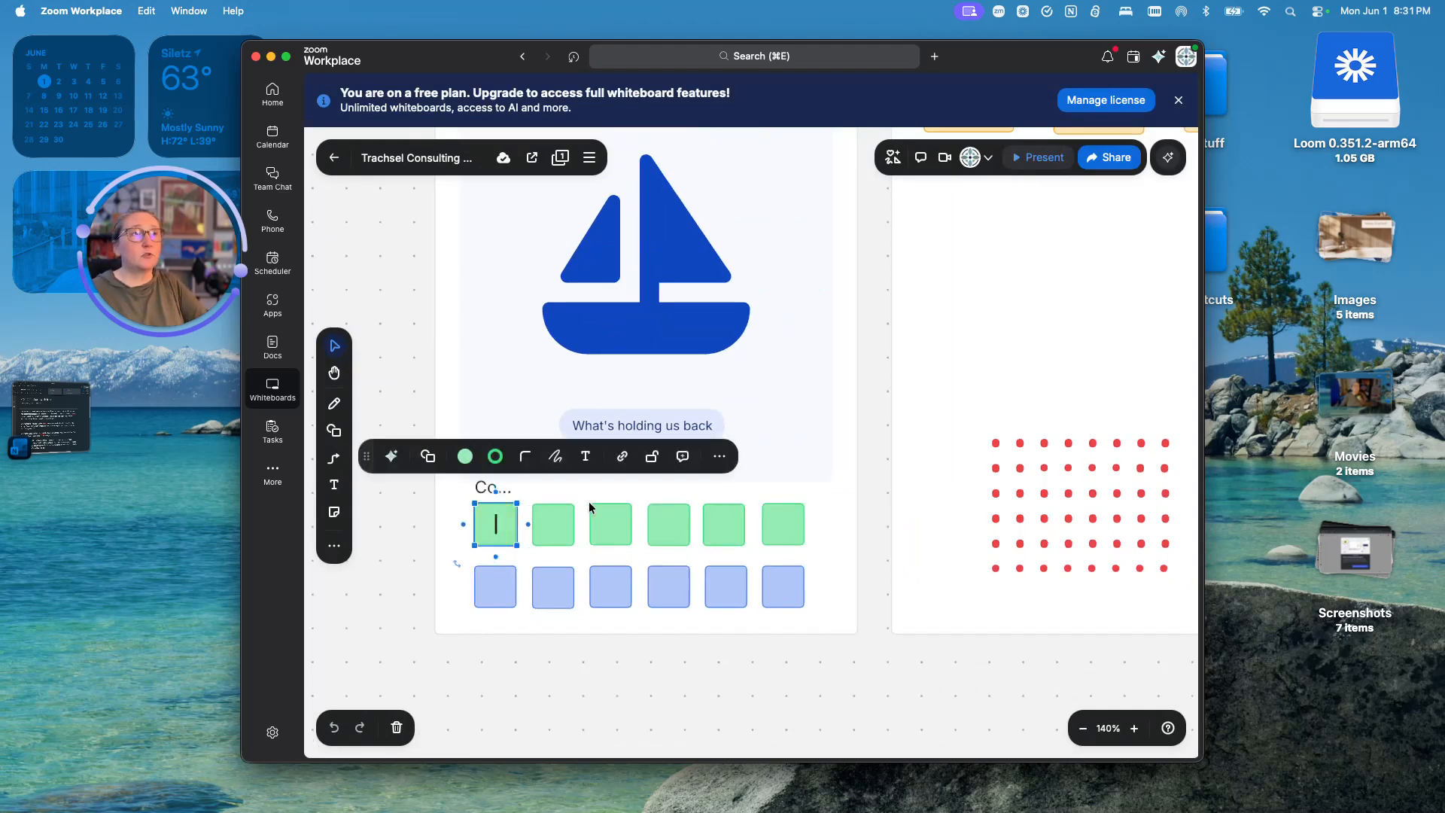
left_click(856, 418)
scroll(792, 397, "down", 4)
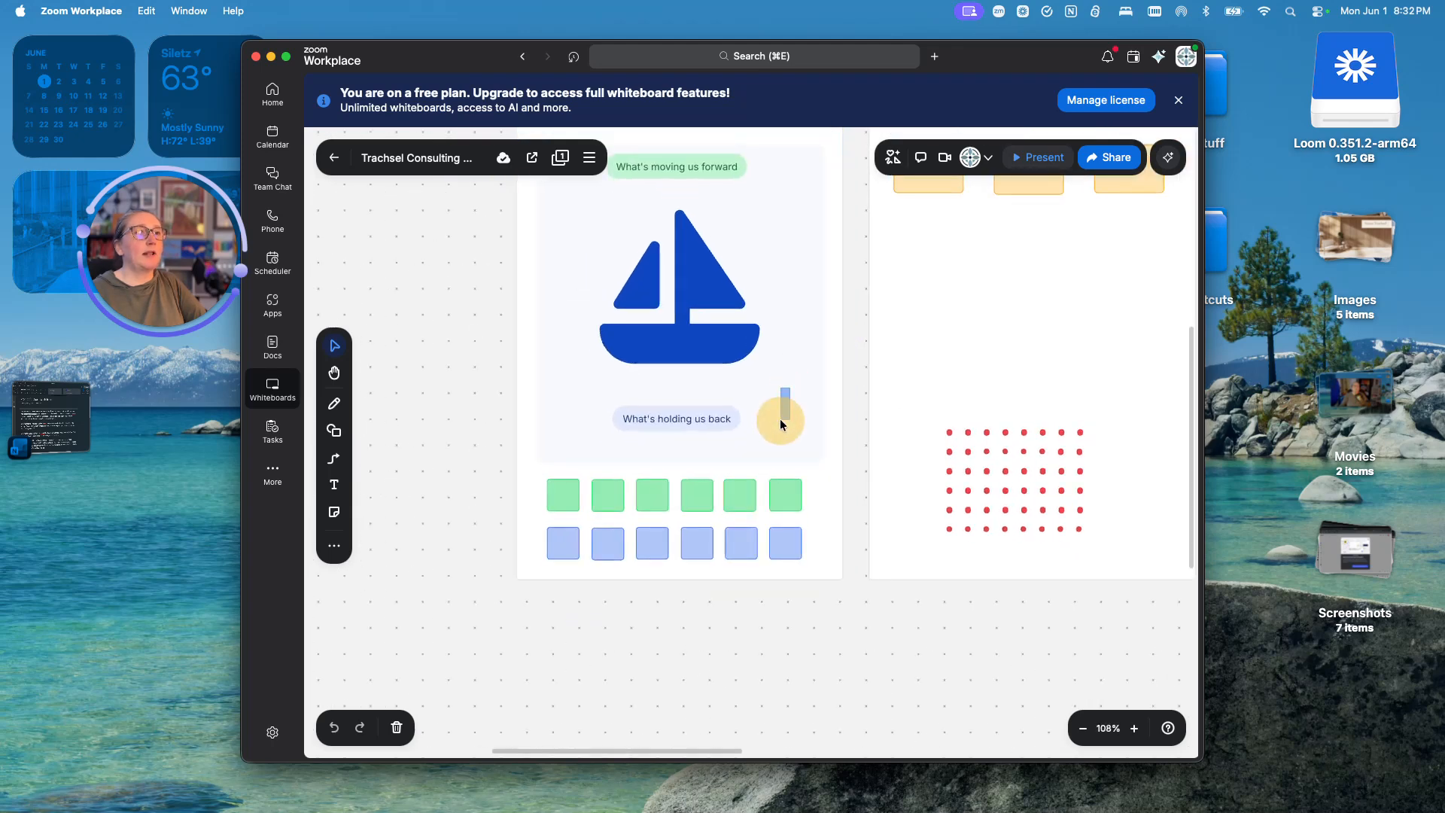
left_click_drag(432, 380, 420, 495)
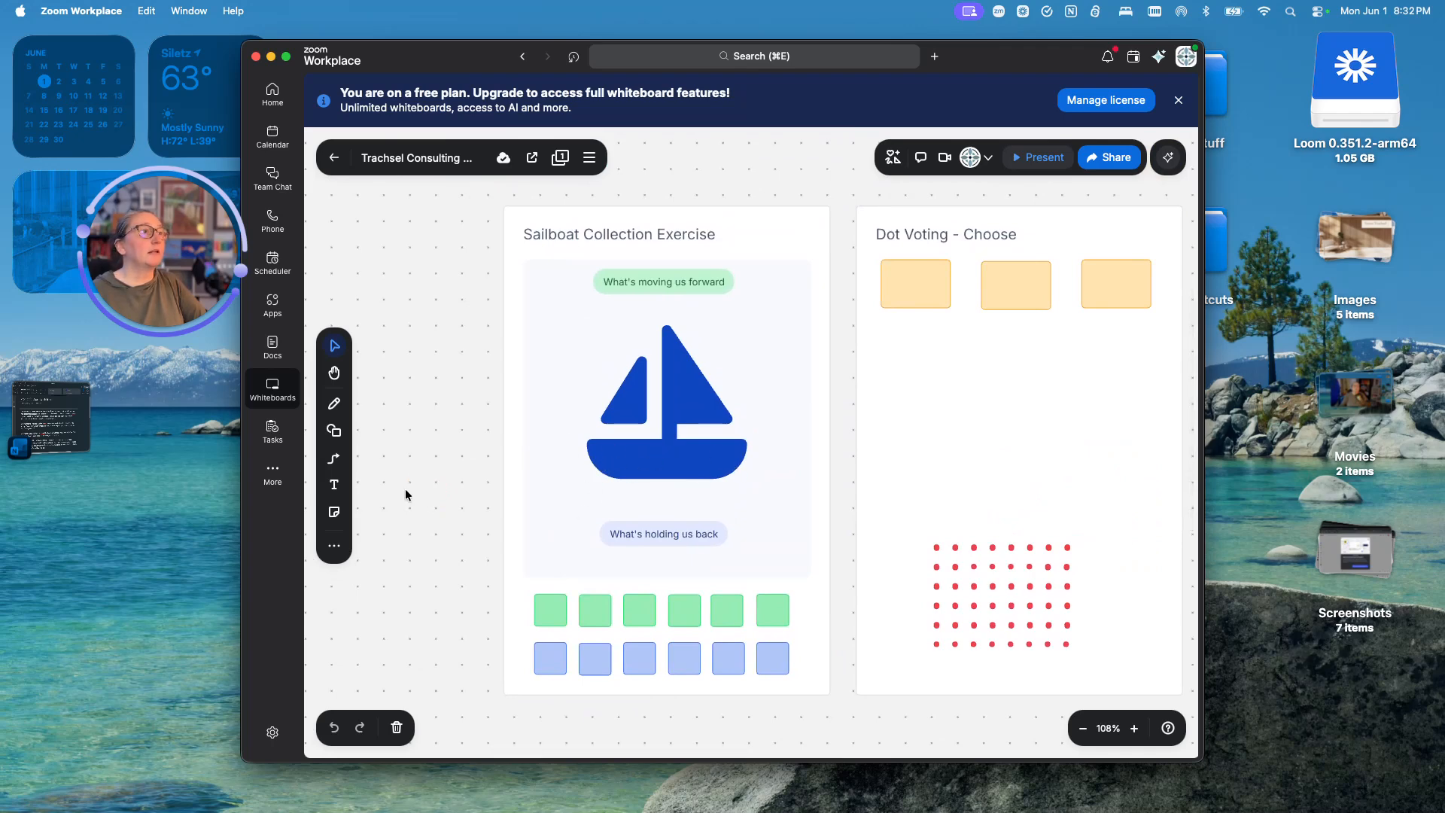
left_click(340, 406)
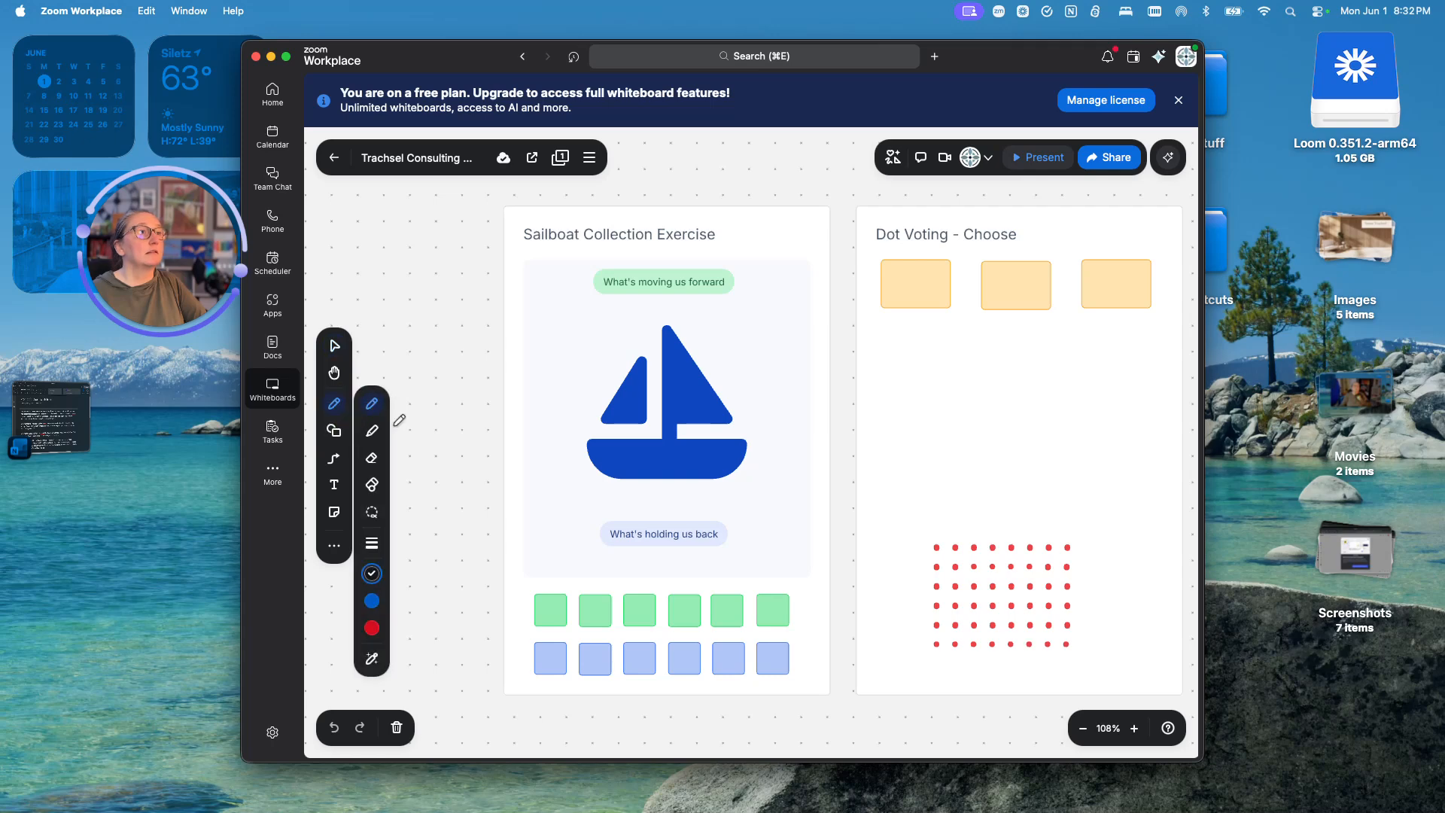
left_click(372, 600)
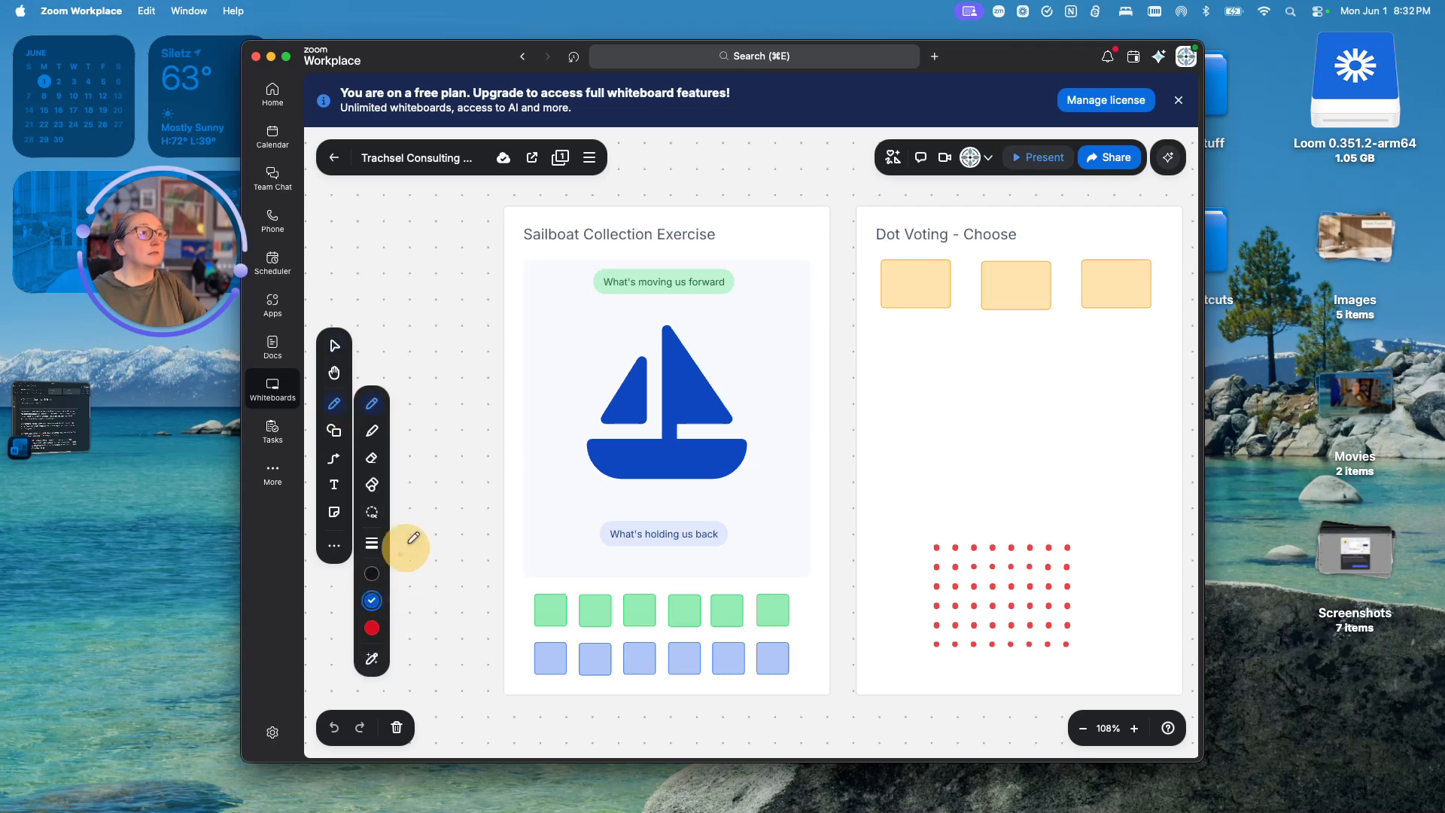
left_click_drag(529, 462, 799, 458)
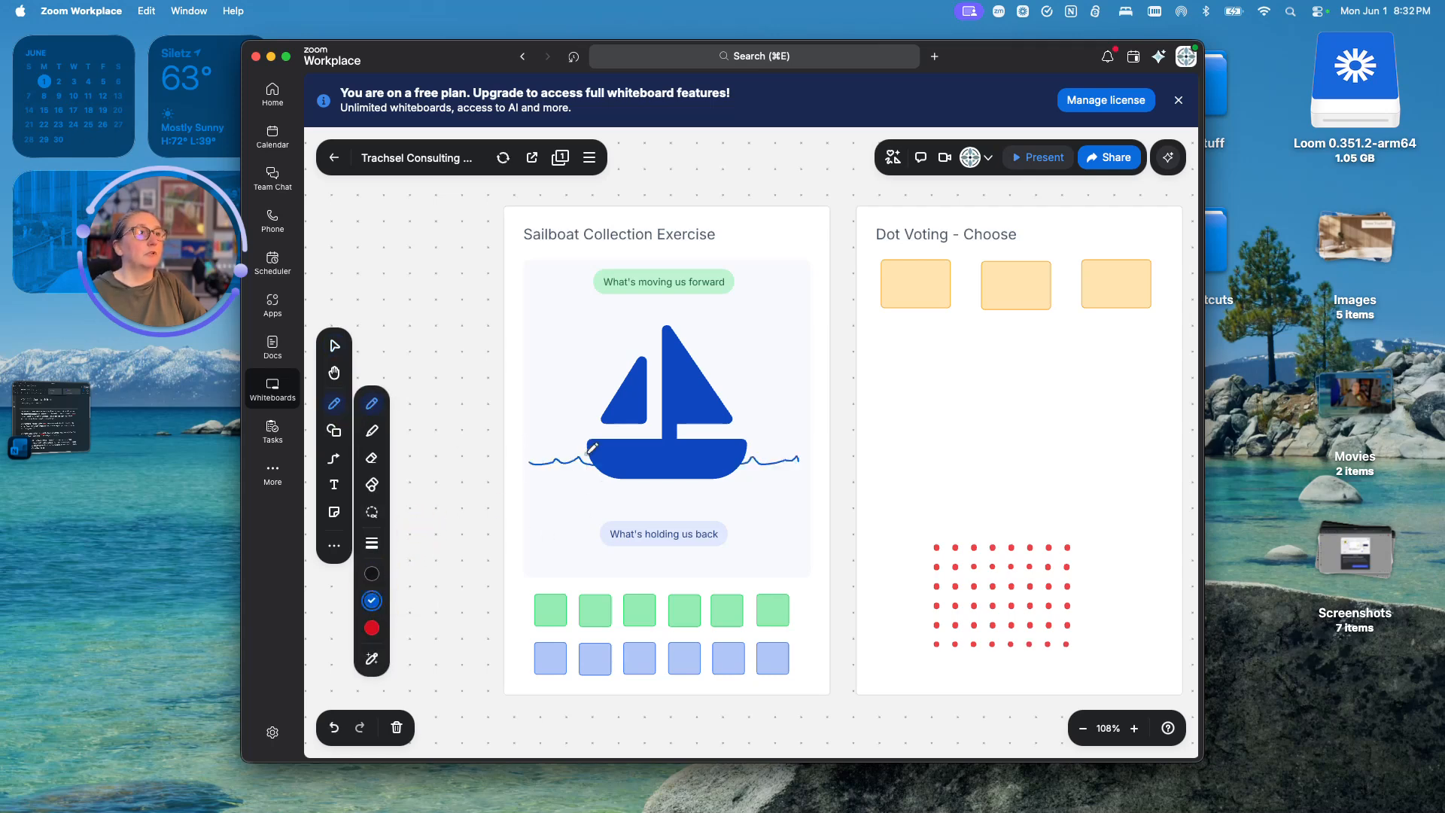
left_click_drag(607, 434, 594, 495)
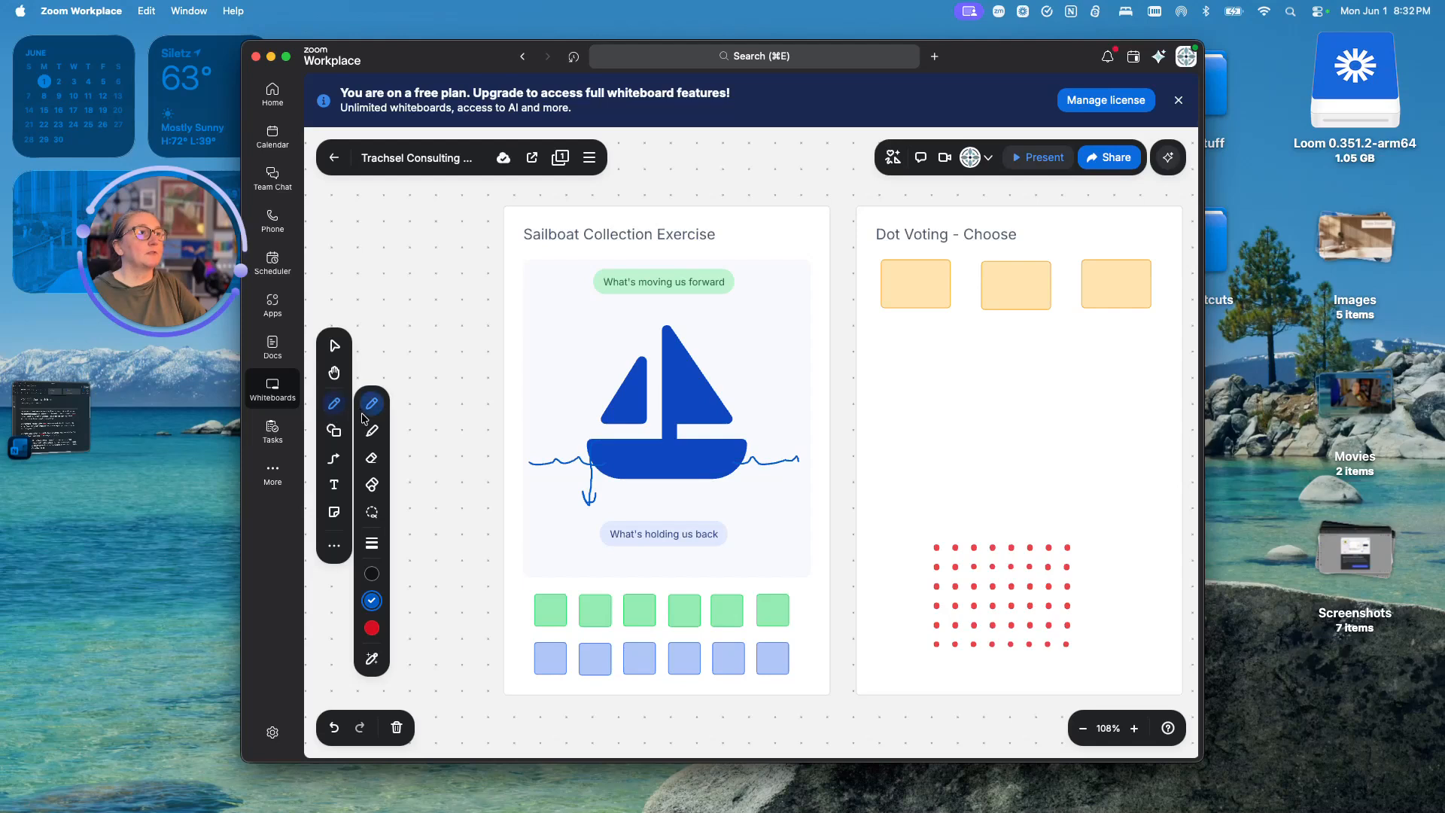
left_click(334, 345)
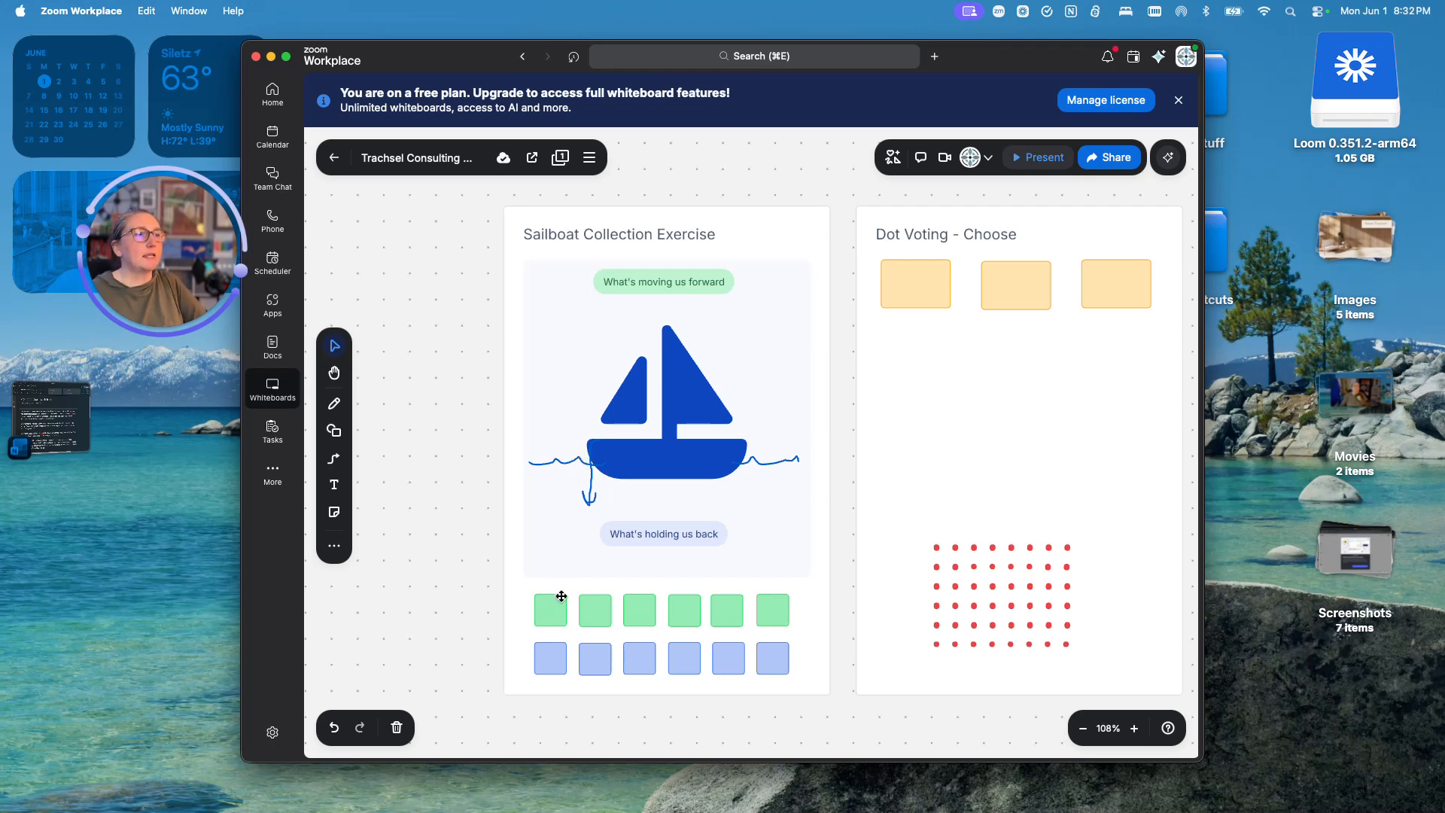
- Select the 'Fun' text in the first green sticky
left_click(543, 611)
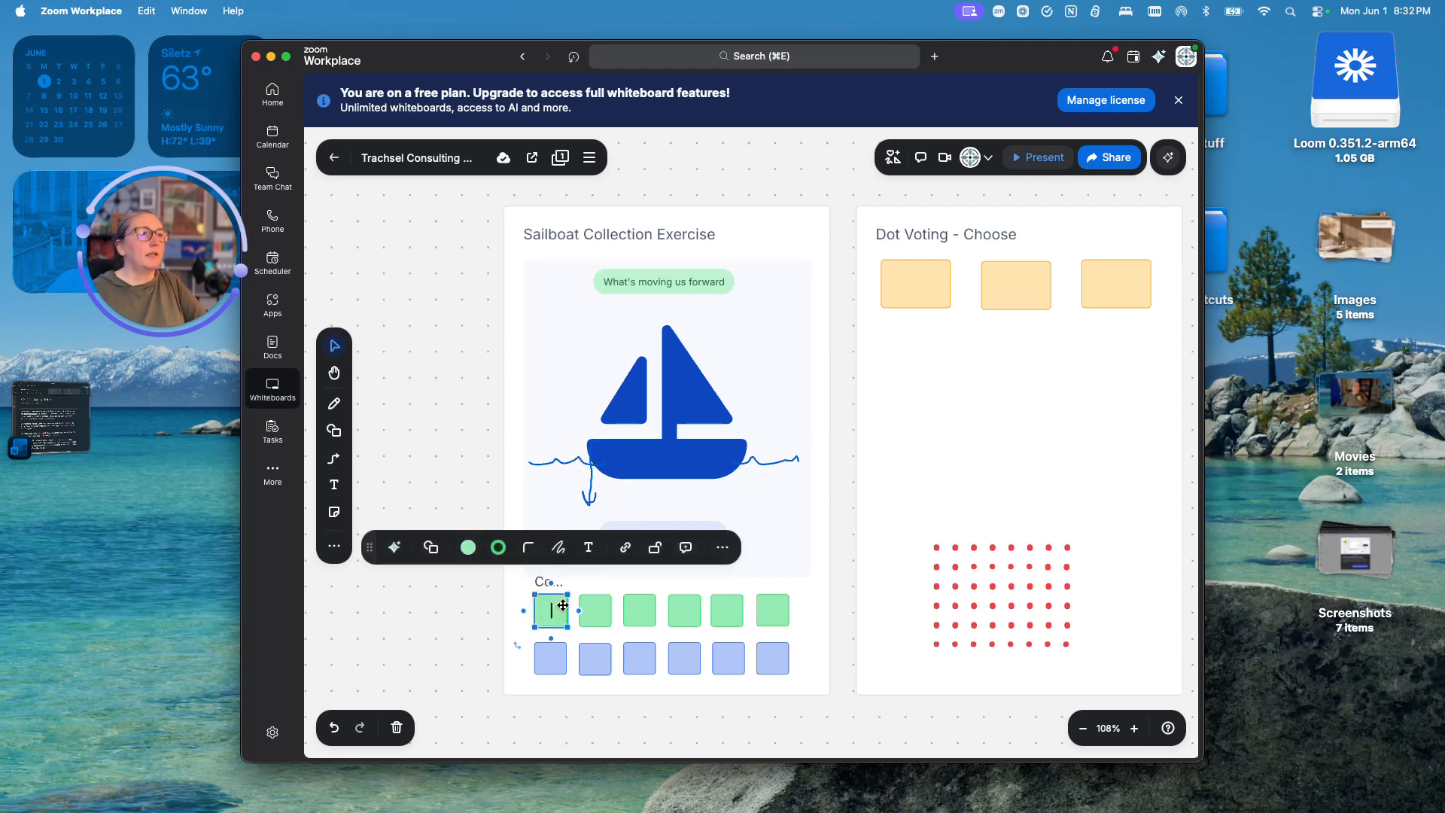
type("F")
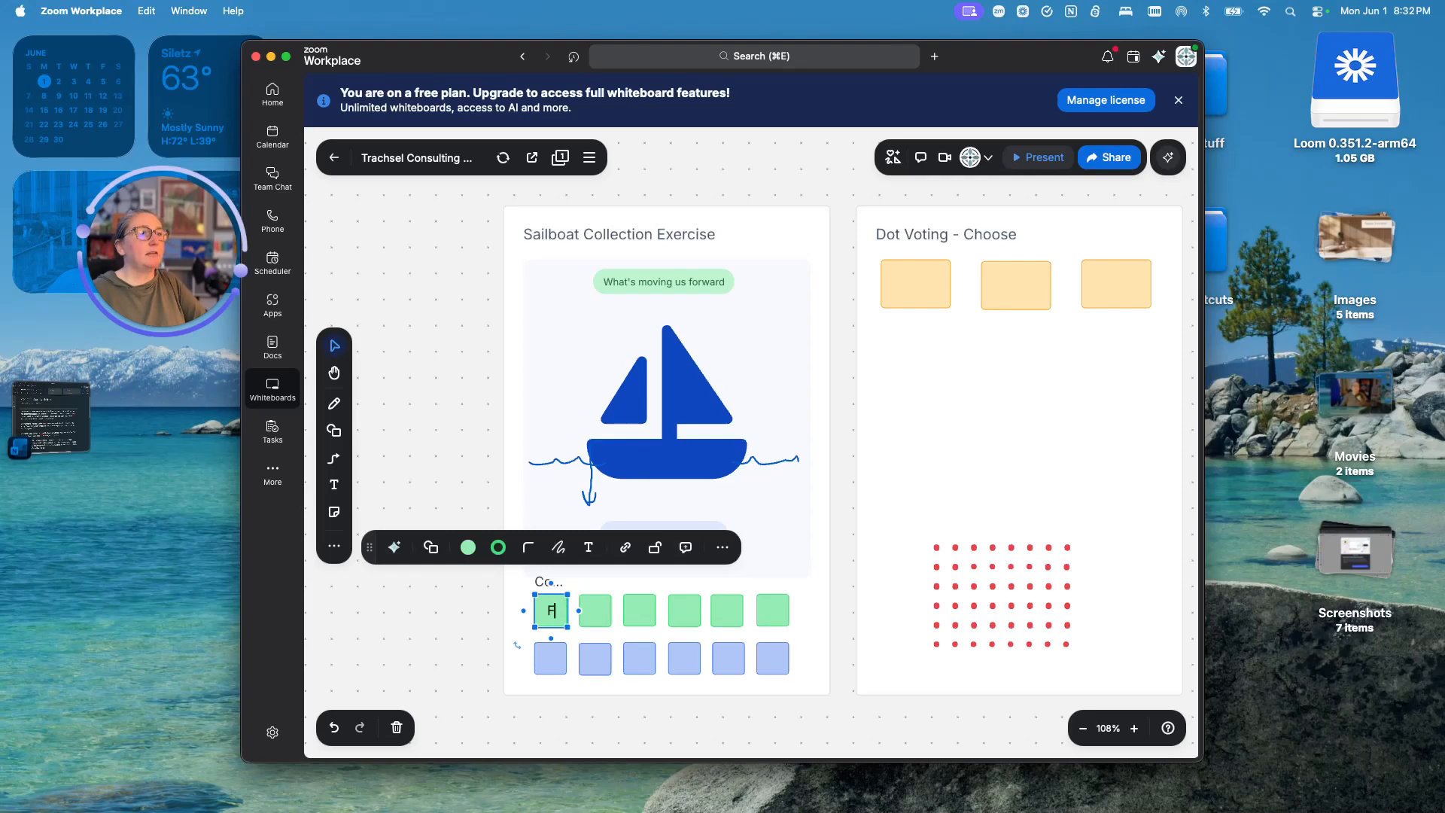
key("BackSpace")
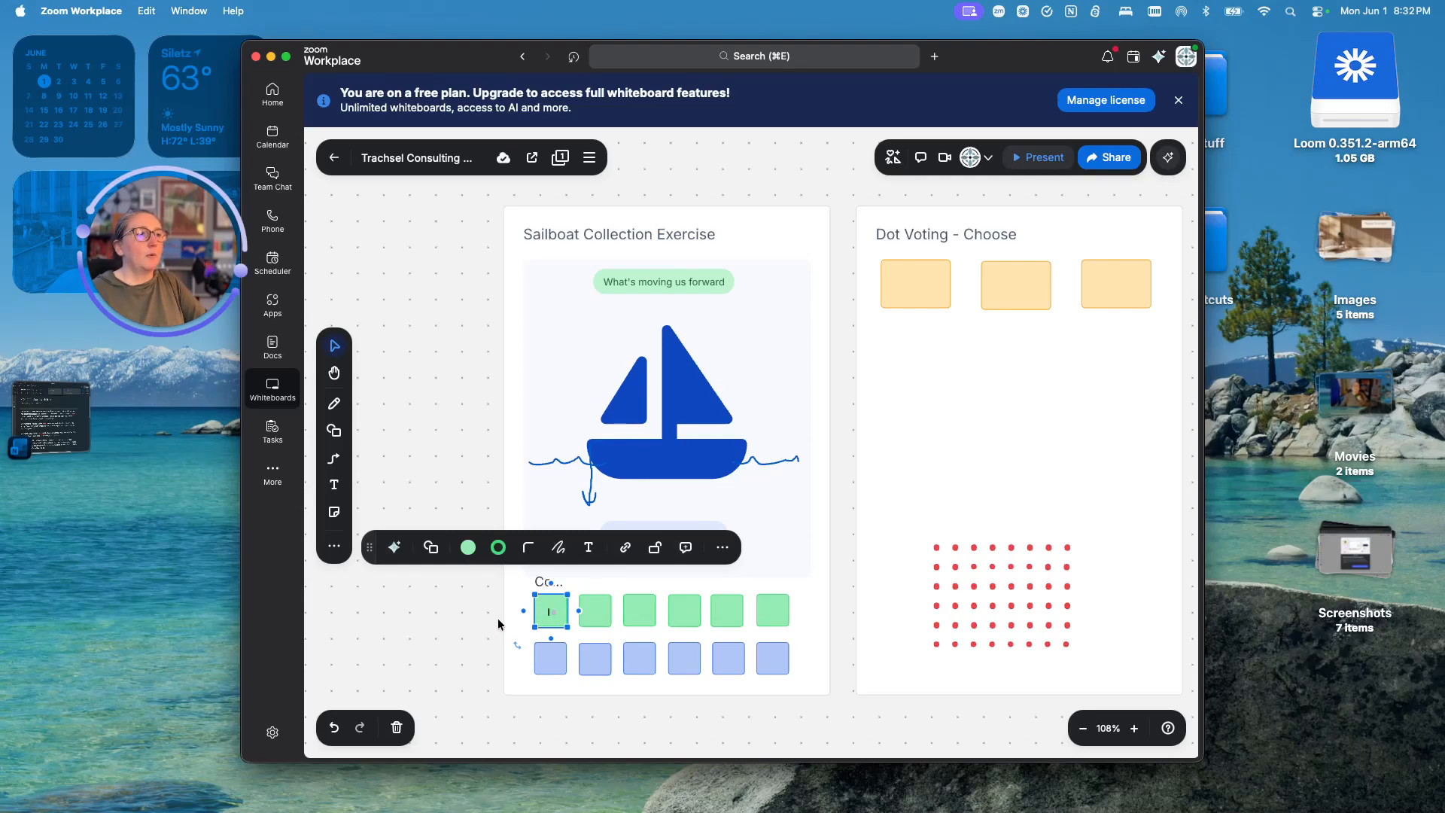
scroll(498, 619, "down", 1)
scroll(498, 618, "up", 8)
left_click_drag(640, 584, 713, 578)
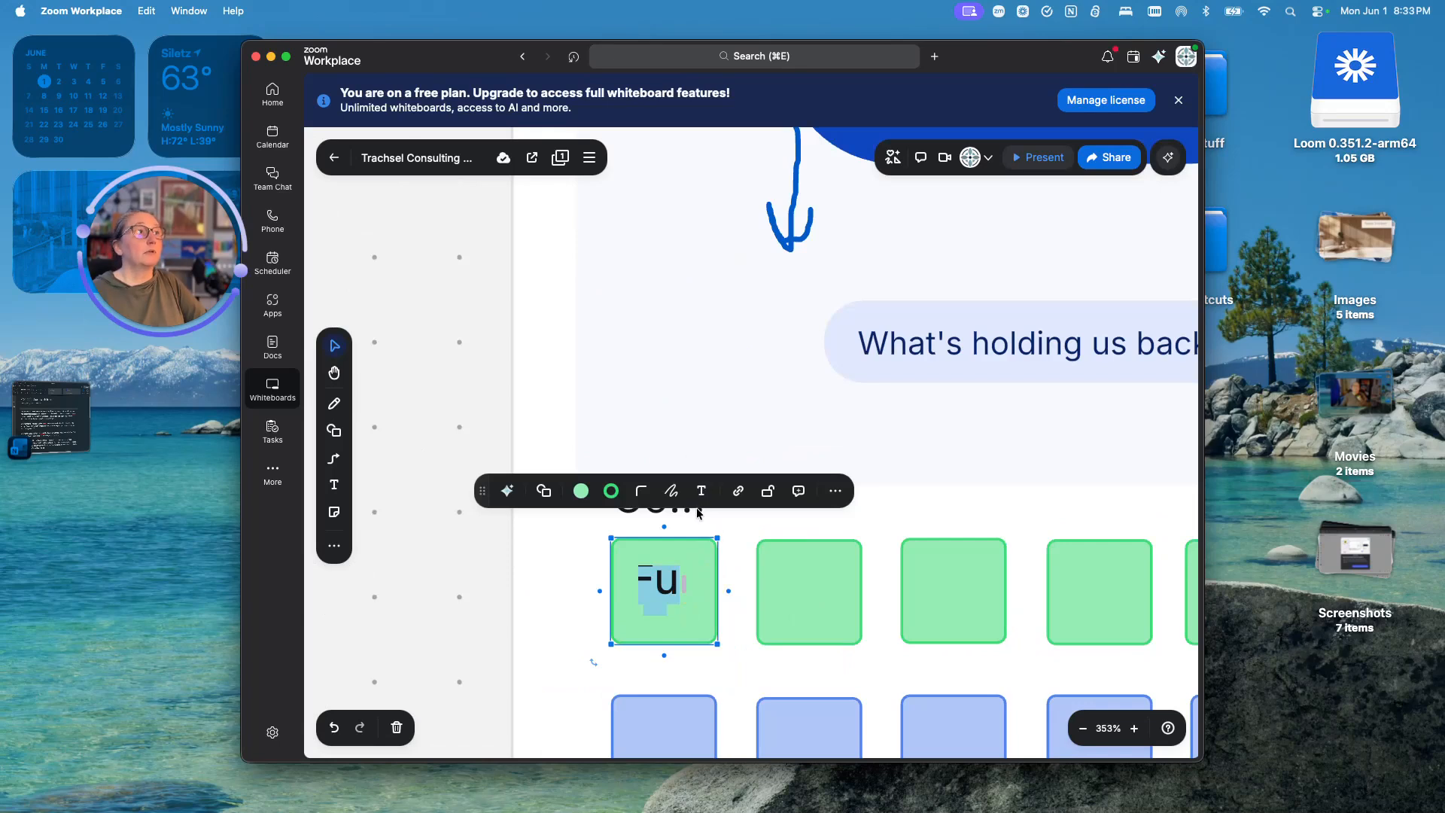
double_click(666, 575)
double_click(686, 584)
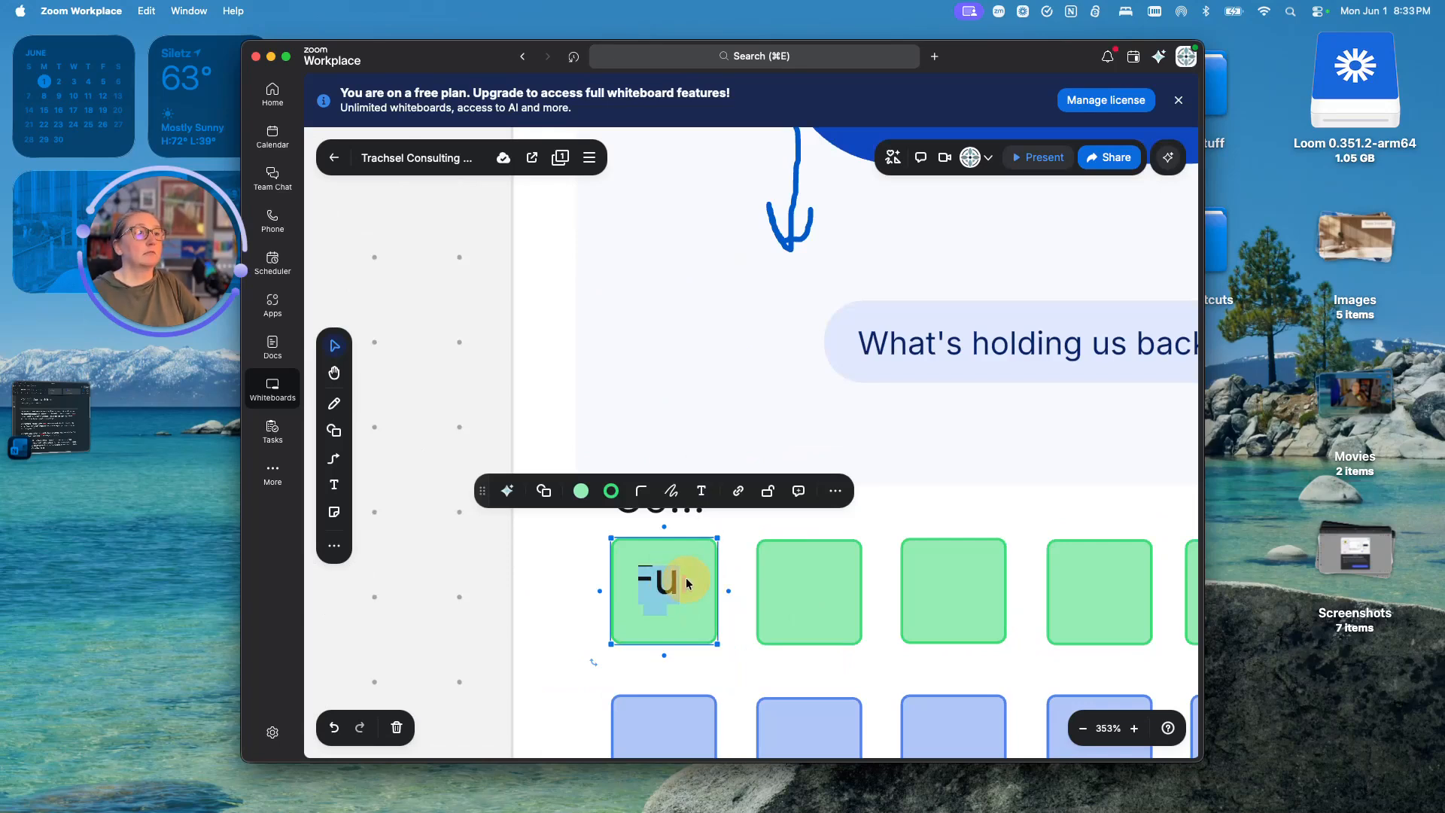
- Lower the Fun label's font size to 7 so it fits on one line
left_click(702, 491)
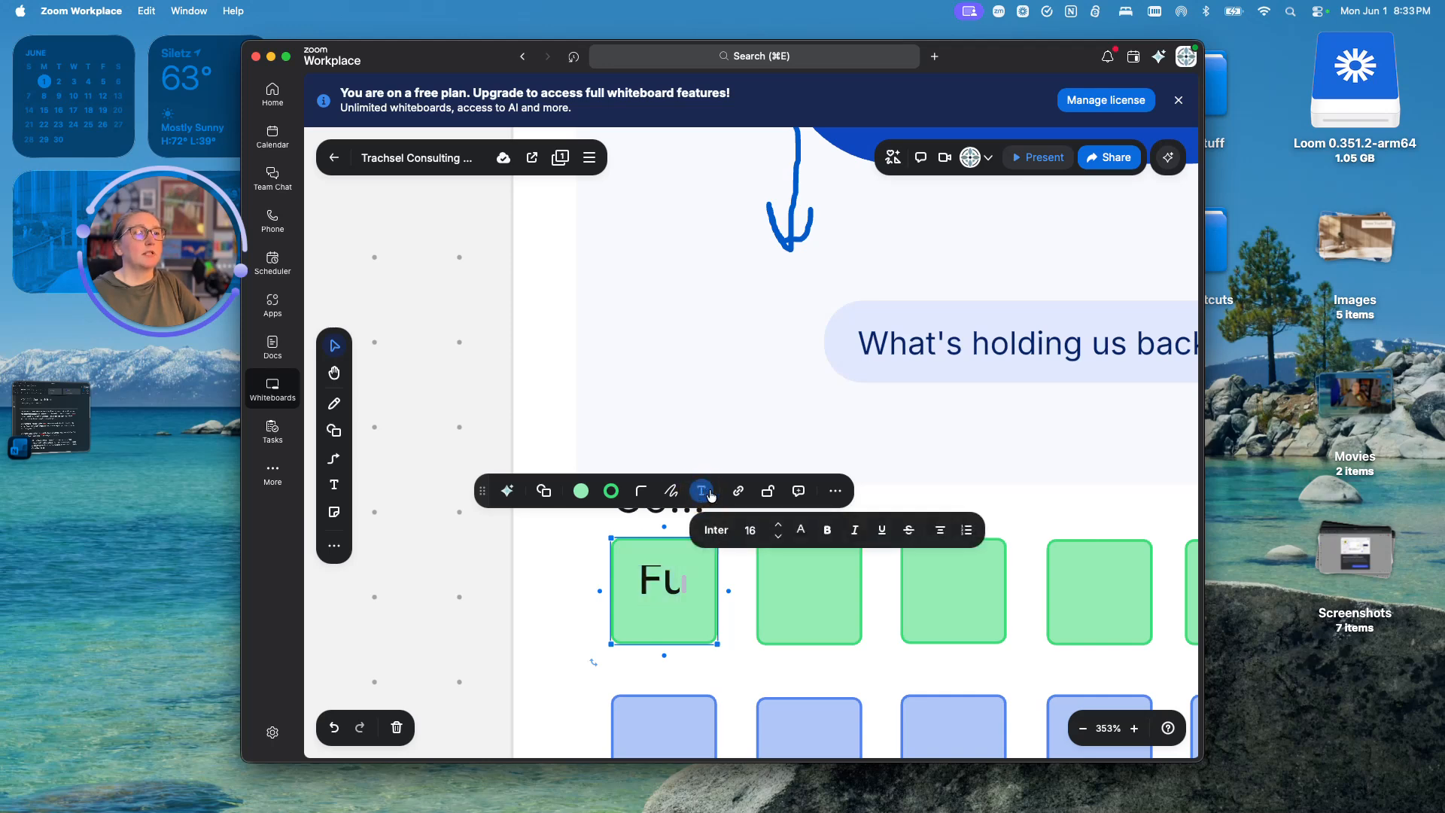
left_click(779, 538)
left_click(779, 538)
left_click(780, 538)
left_click(779, 538)
left_click(779, 538)
left_click(780, 538)
left_click(779, 538)
left_click(780, 538)
left_click(646, 624)
- Select the second and third green stickies in the sailboat frame
left_click(787, 576)
double_click(794, 585)
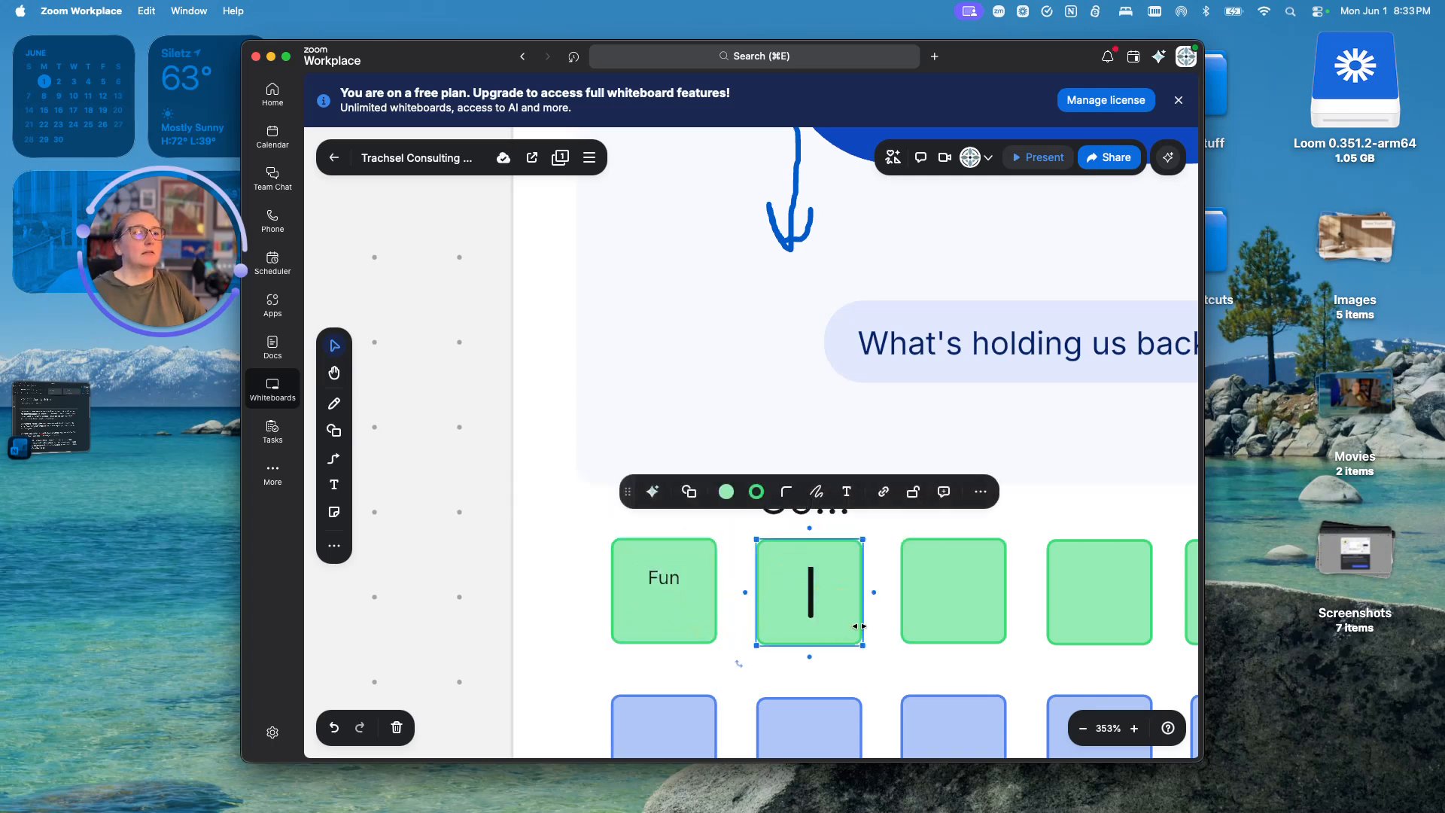
left_click(922, 586)
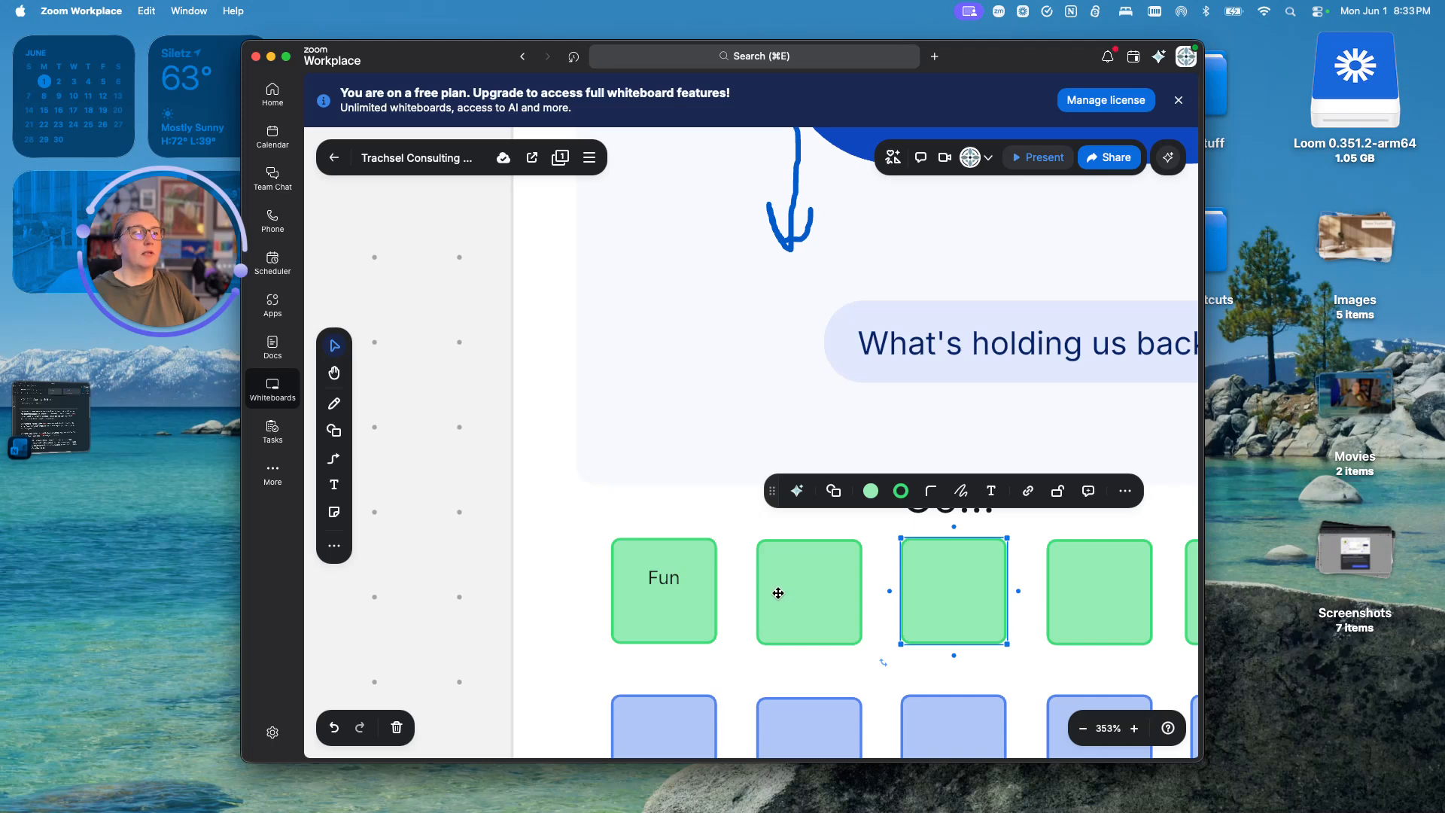
scroll(778, 593, "down", 10)
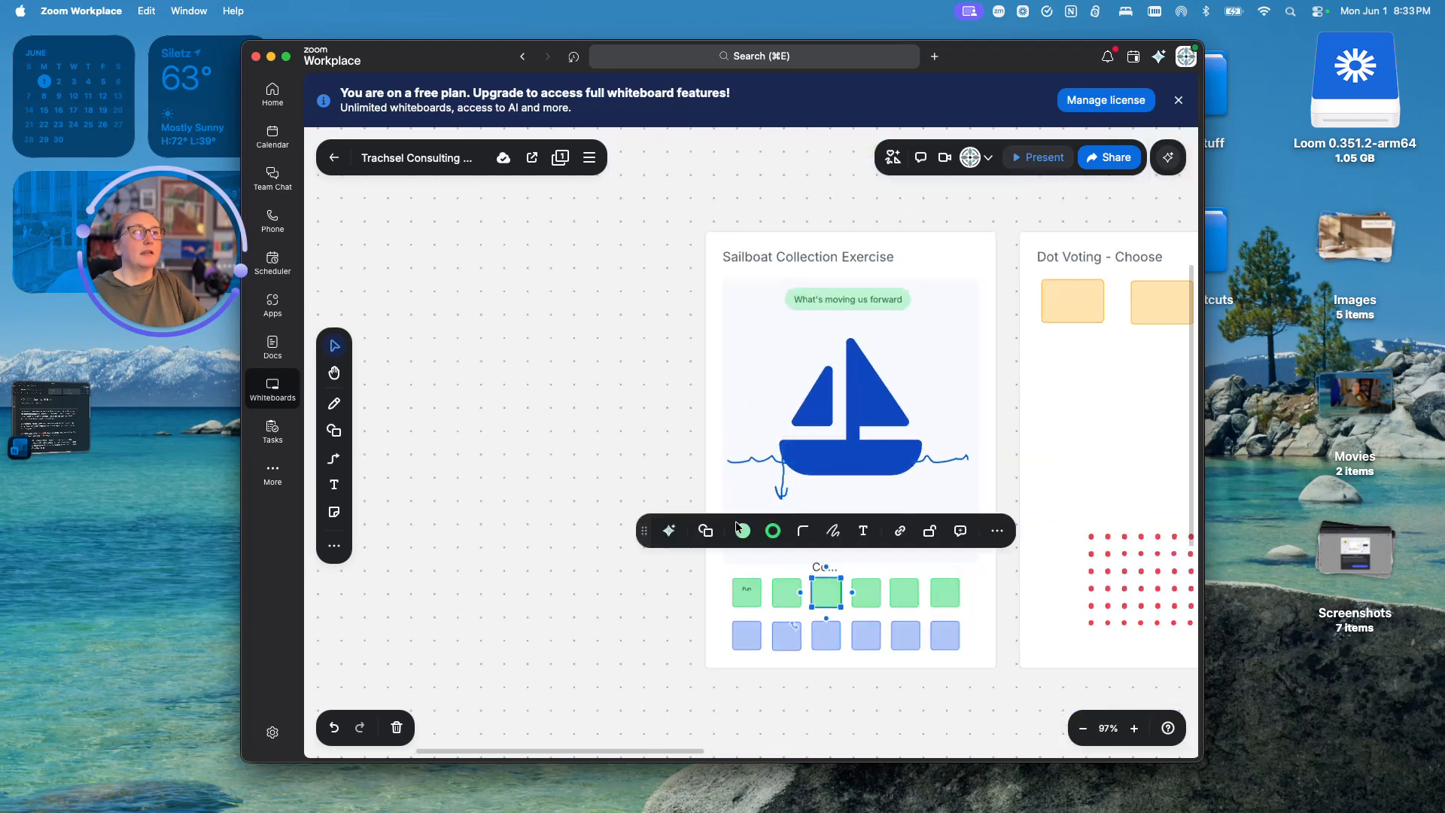
- Move two green stickies above the sailboat and two blue ones beside What's holding us back
left_click_drag(750, 601, 760, 360)
left_click_drag(780, 604, 799, 349)
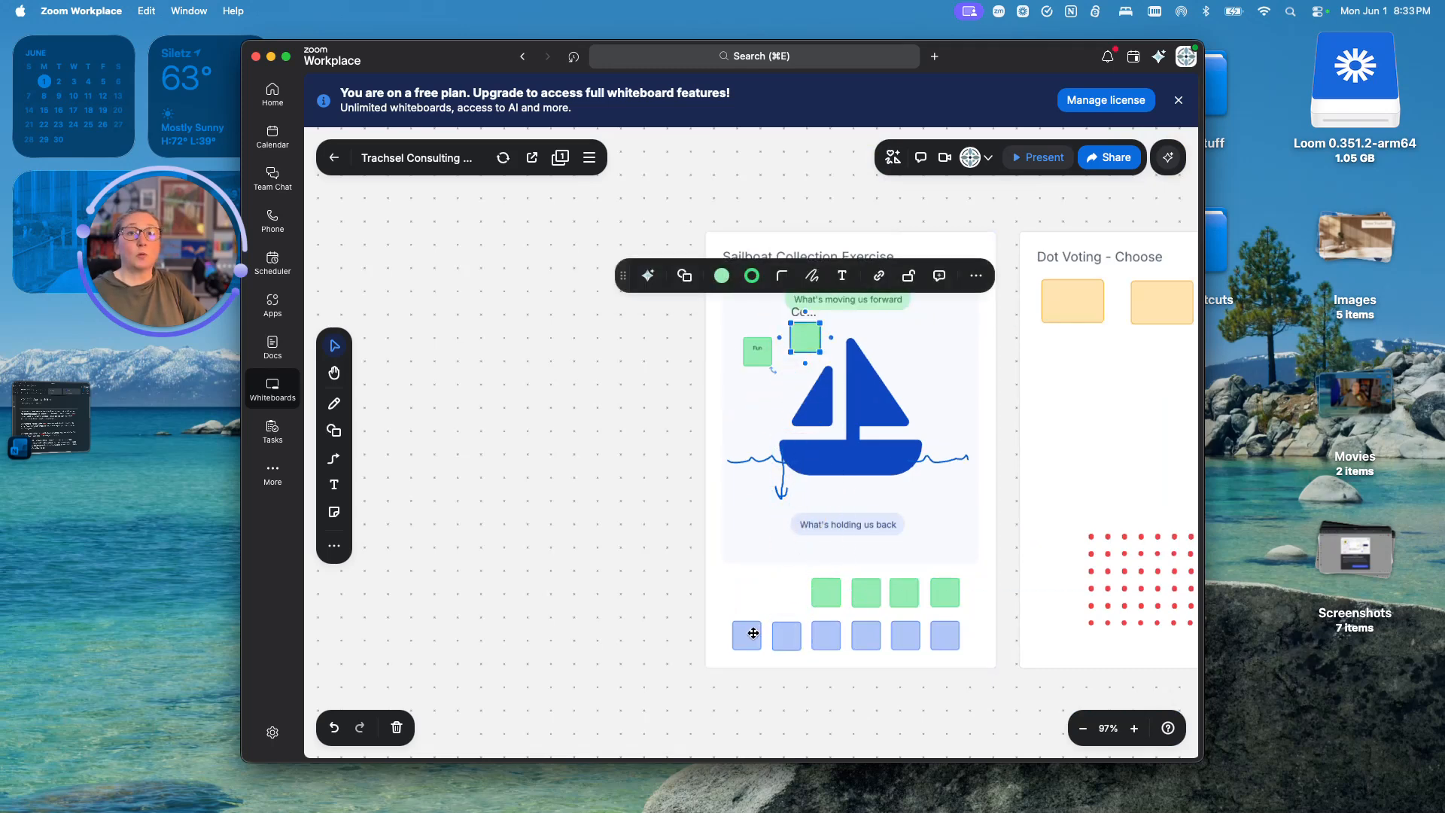
left_click_drag(743, 642, 746, 527)
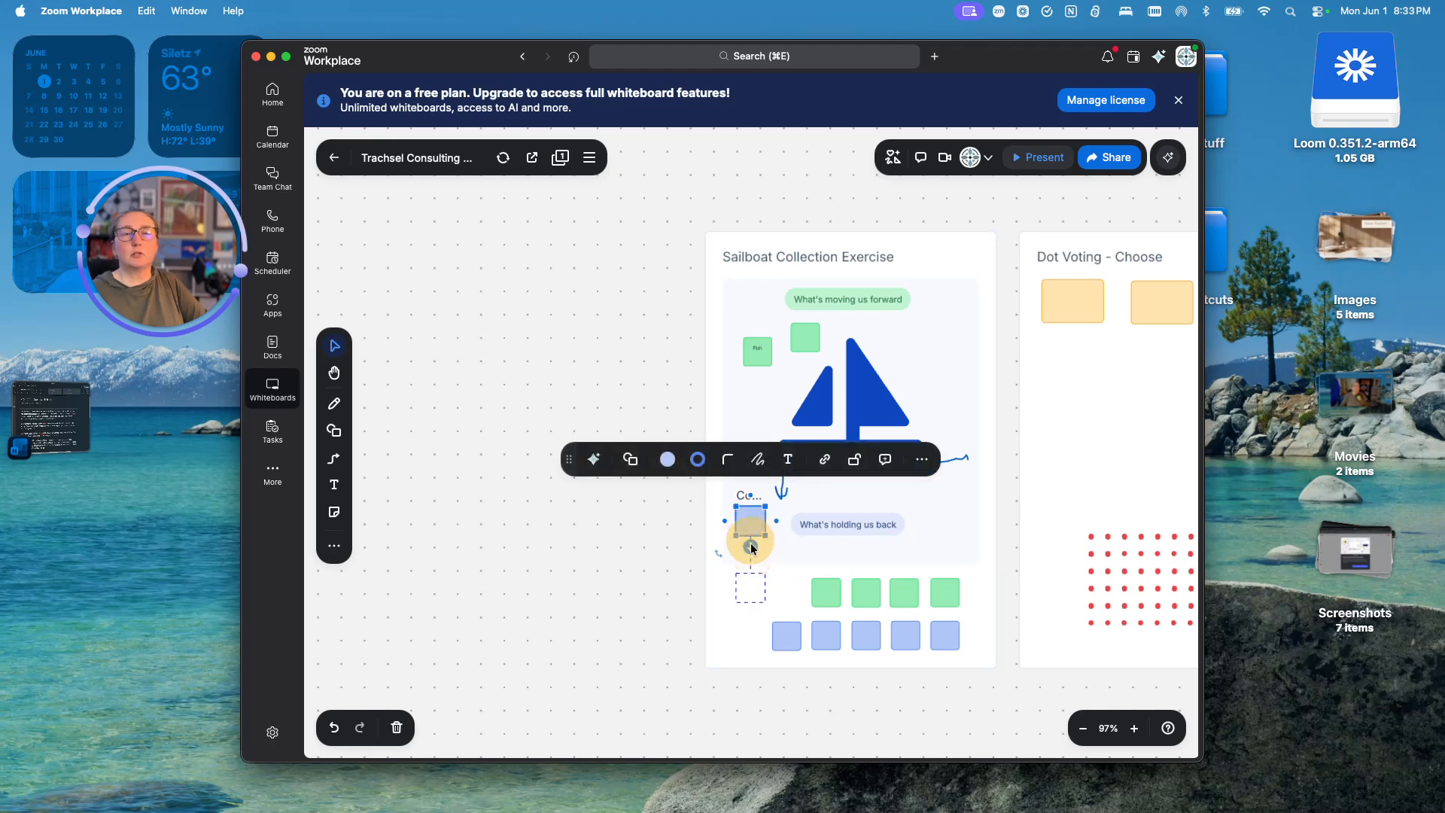
left_click_drag(781, 643, 780, 567)
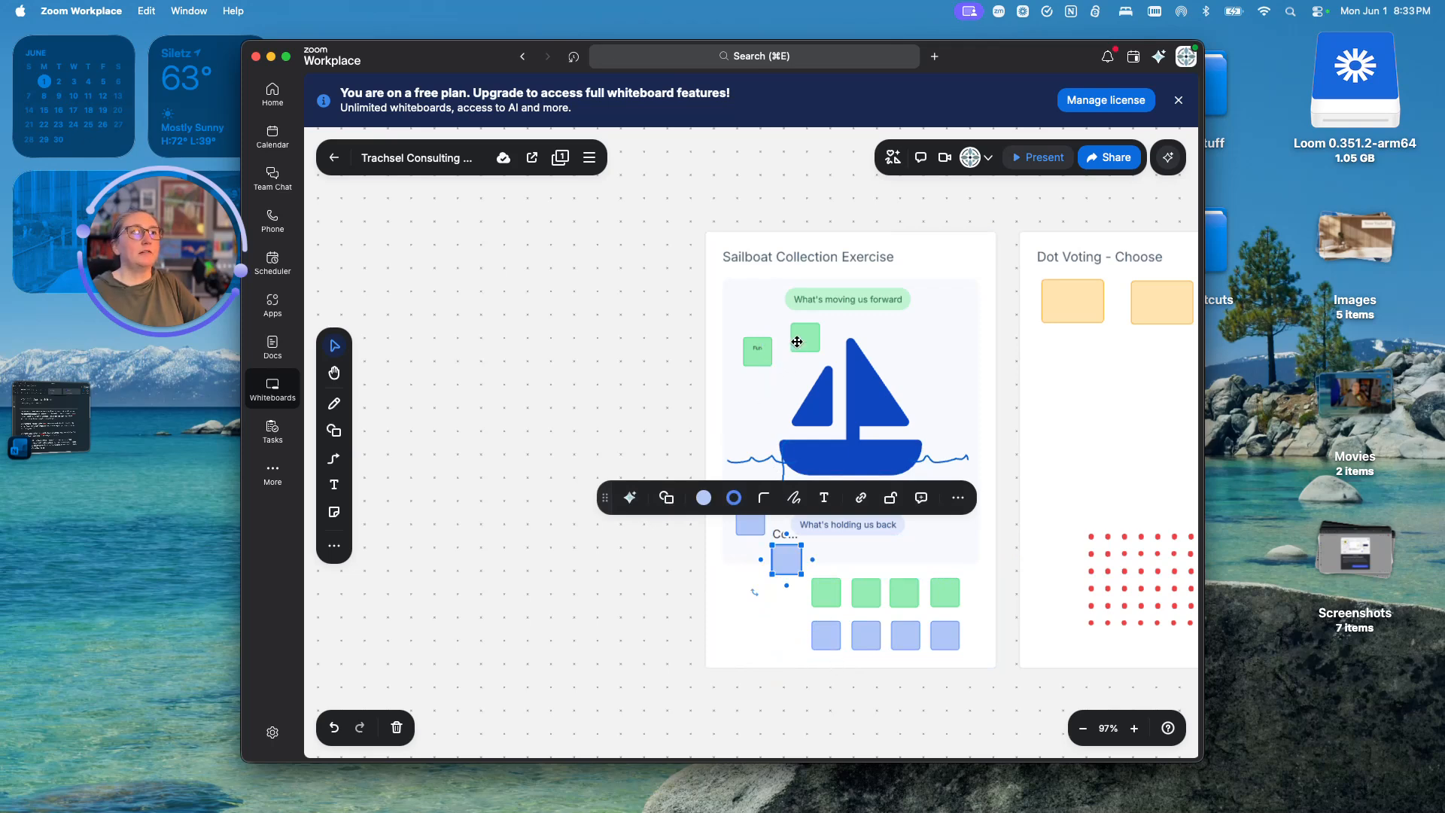
- Label the green sticky above the sailboat '2'
double_click(801, 338)
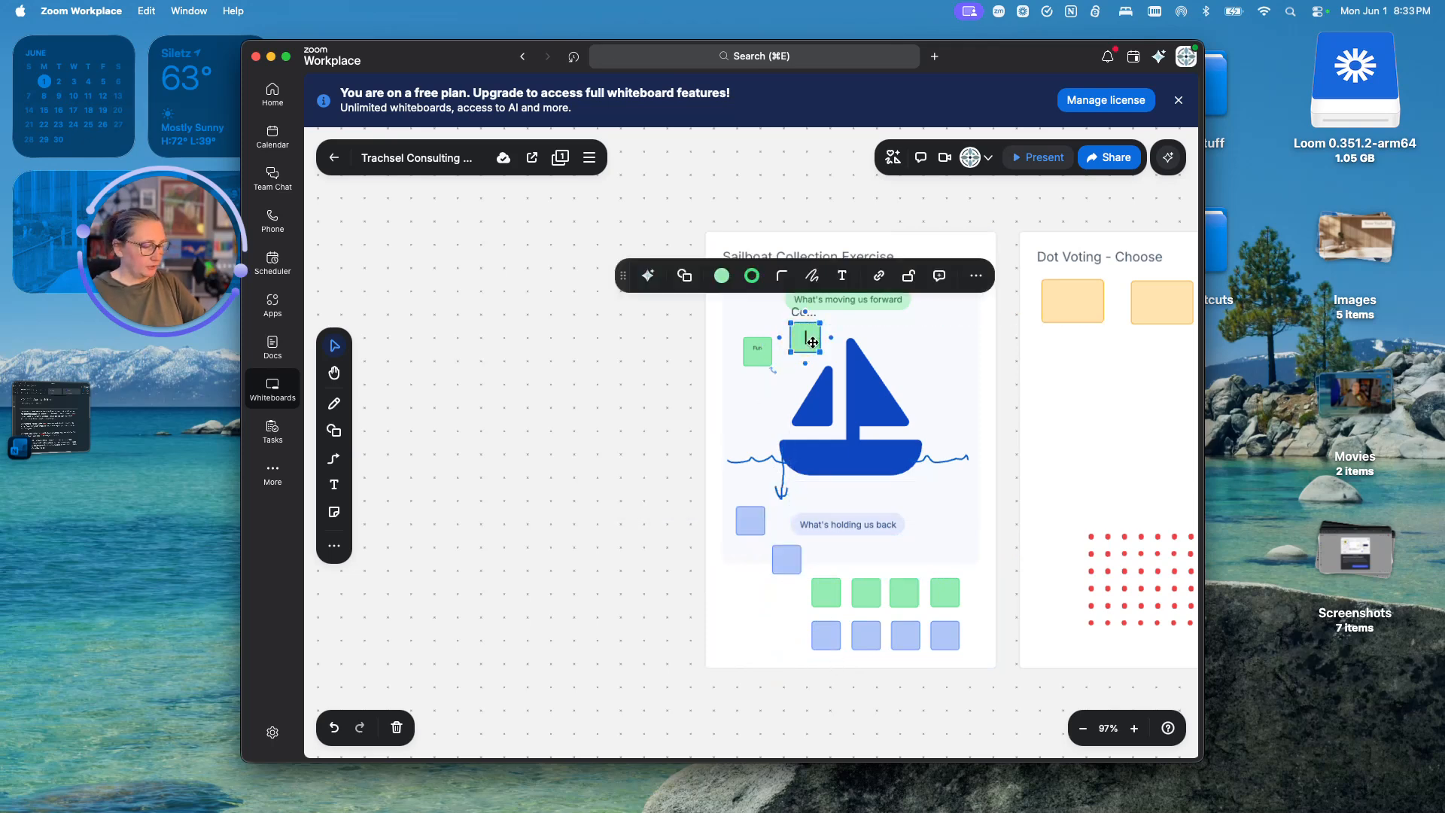
type("2")
key("Escape")
- Reduce the first blue sticky's font to 10 and label it 'Test 1'
left_click(746, 524)
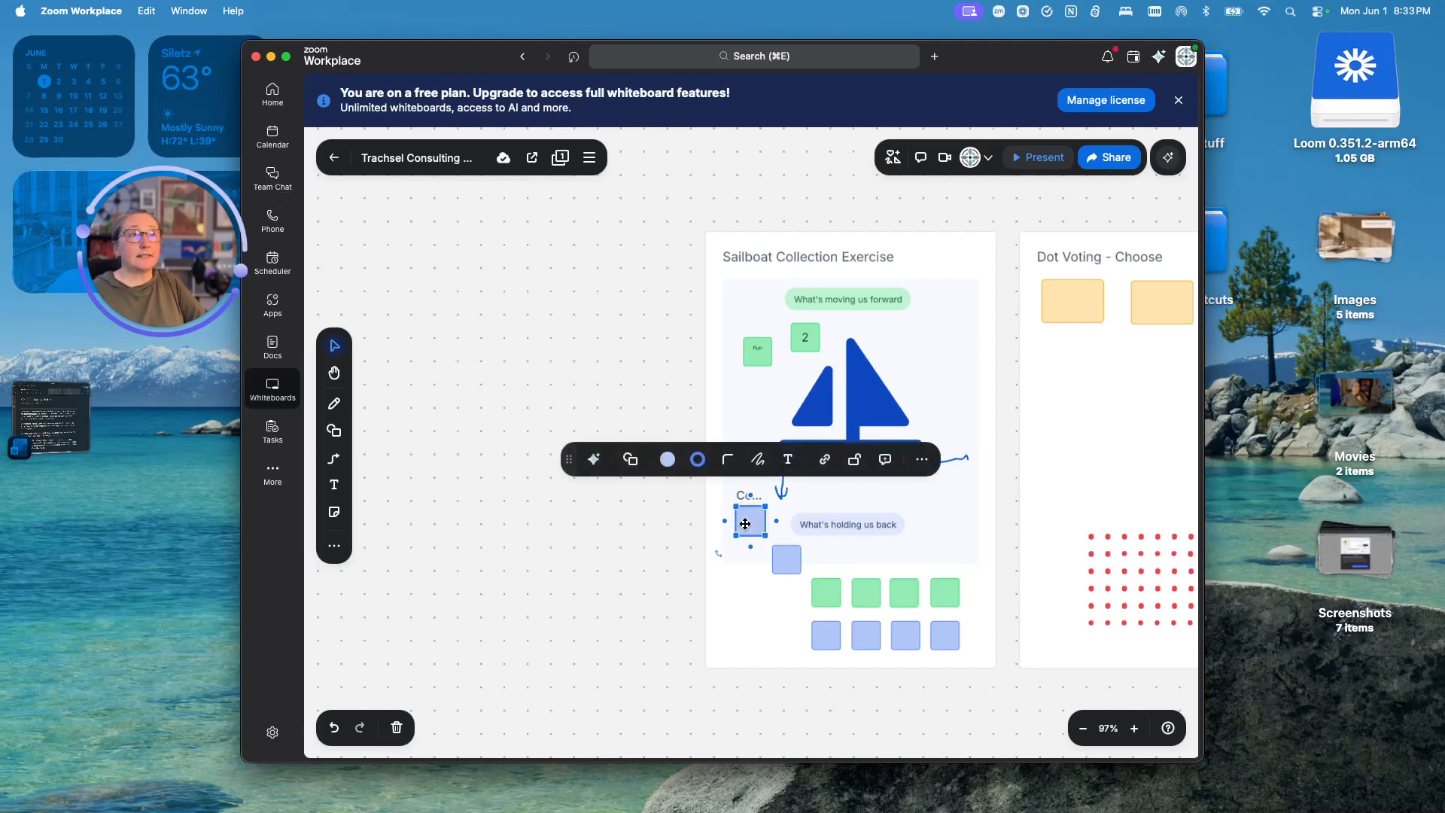
double_click(745, 524)
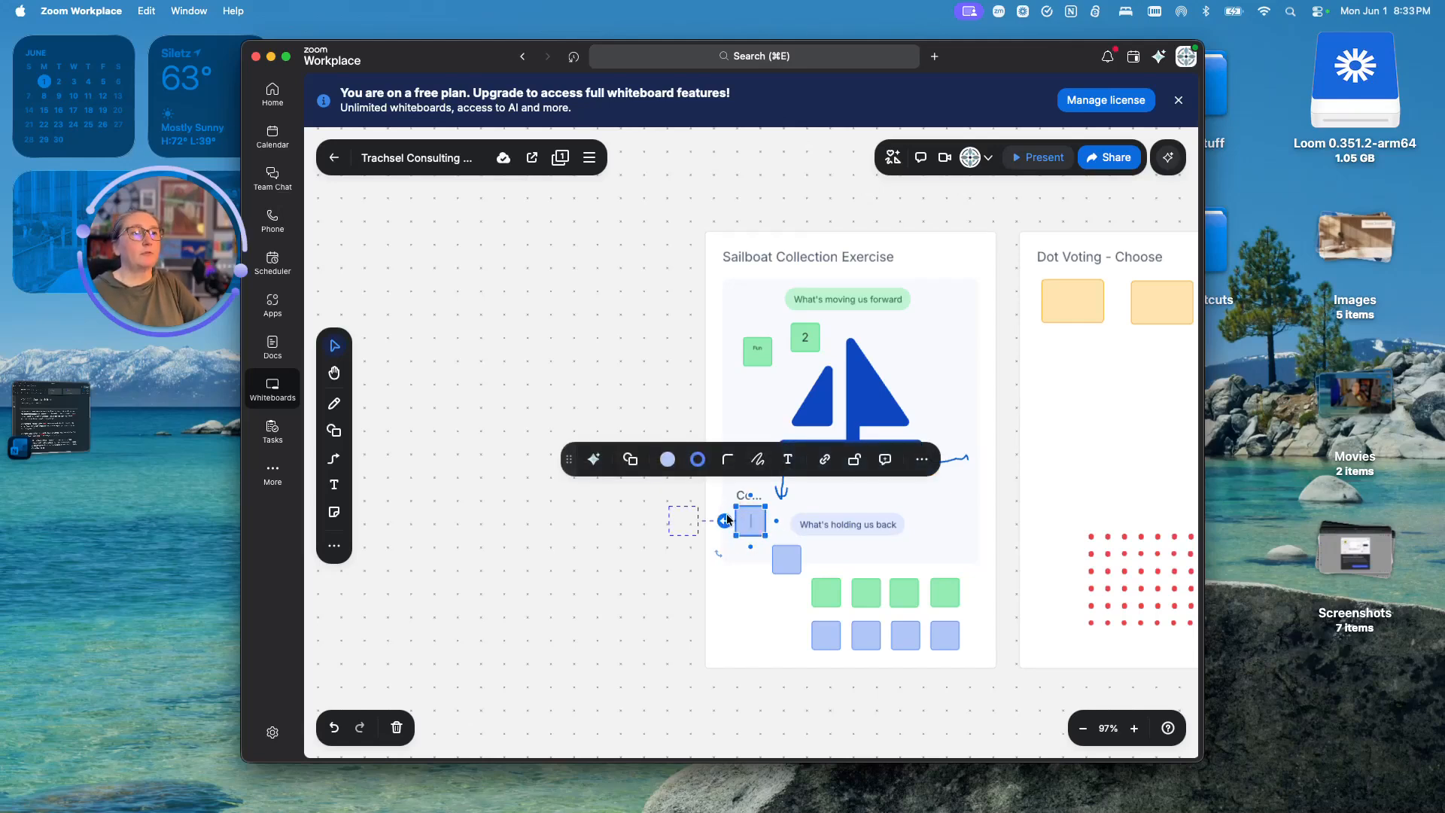
left_click(787, 459)
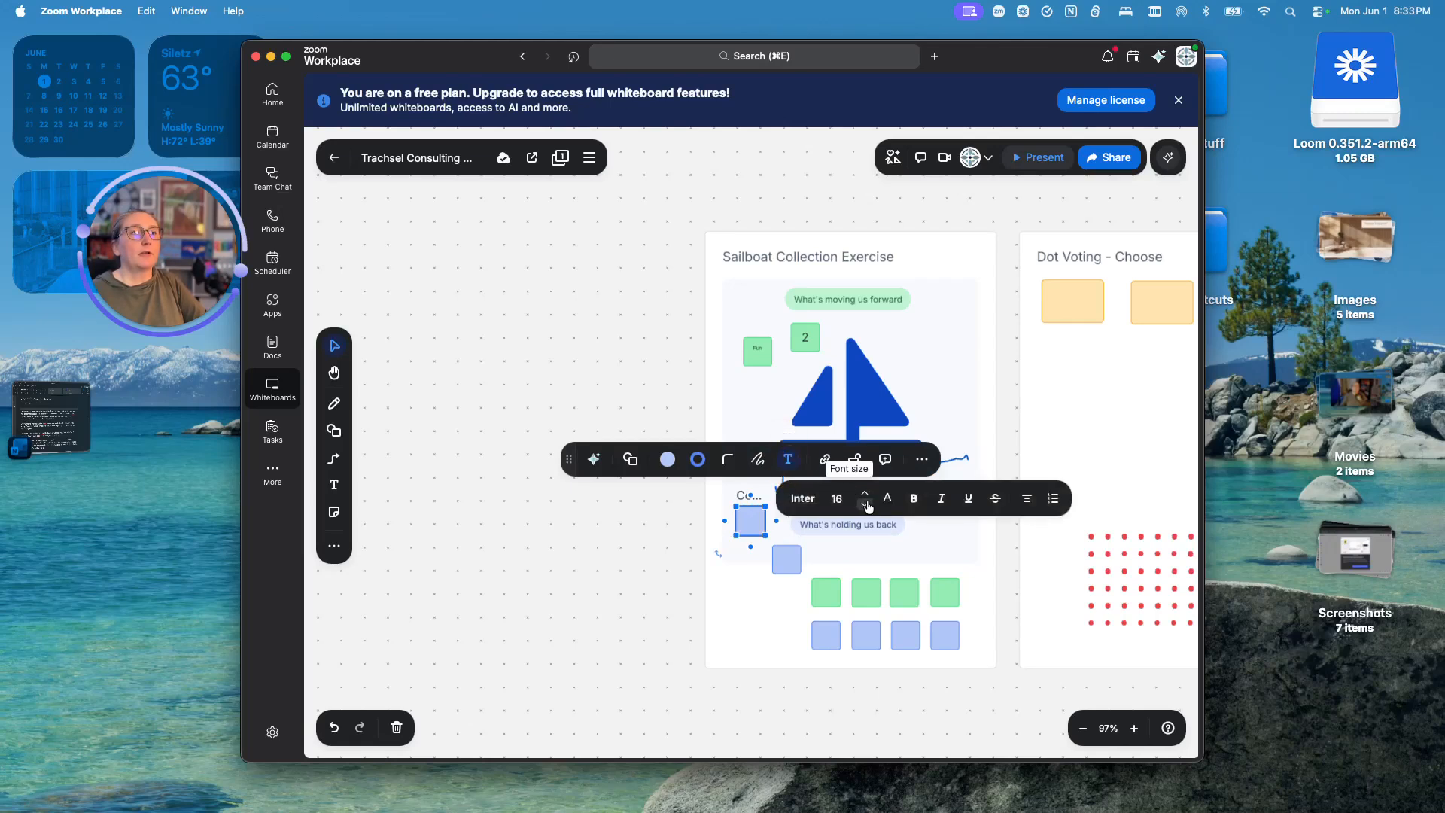
left_click(865, 505)
left_click(866, 505)
left_click(866, 505)
left_click(865, 505)
left_click(865, 505)
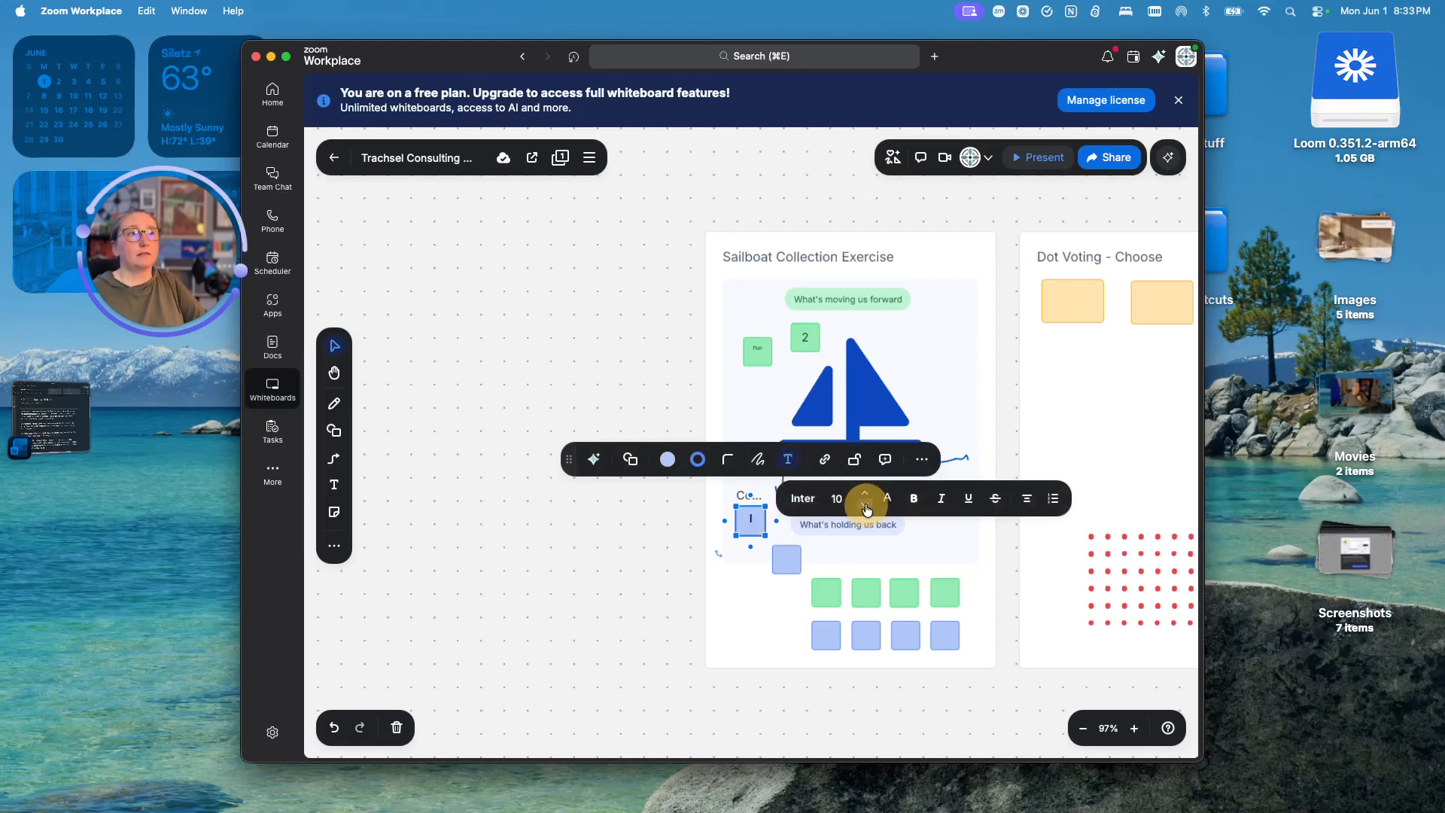
type("Te")
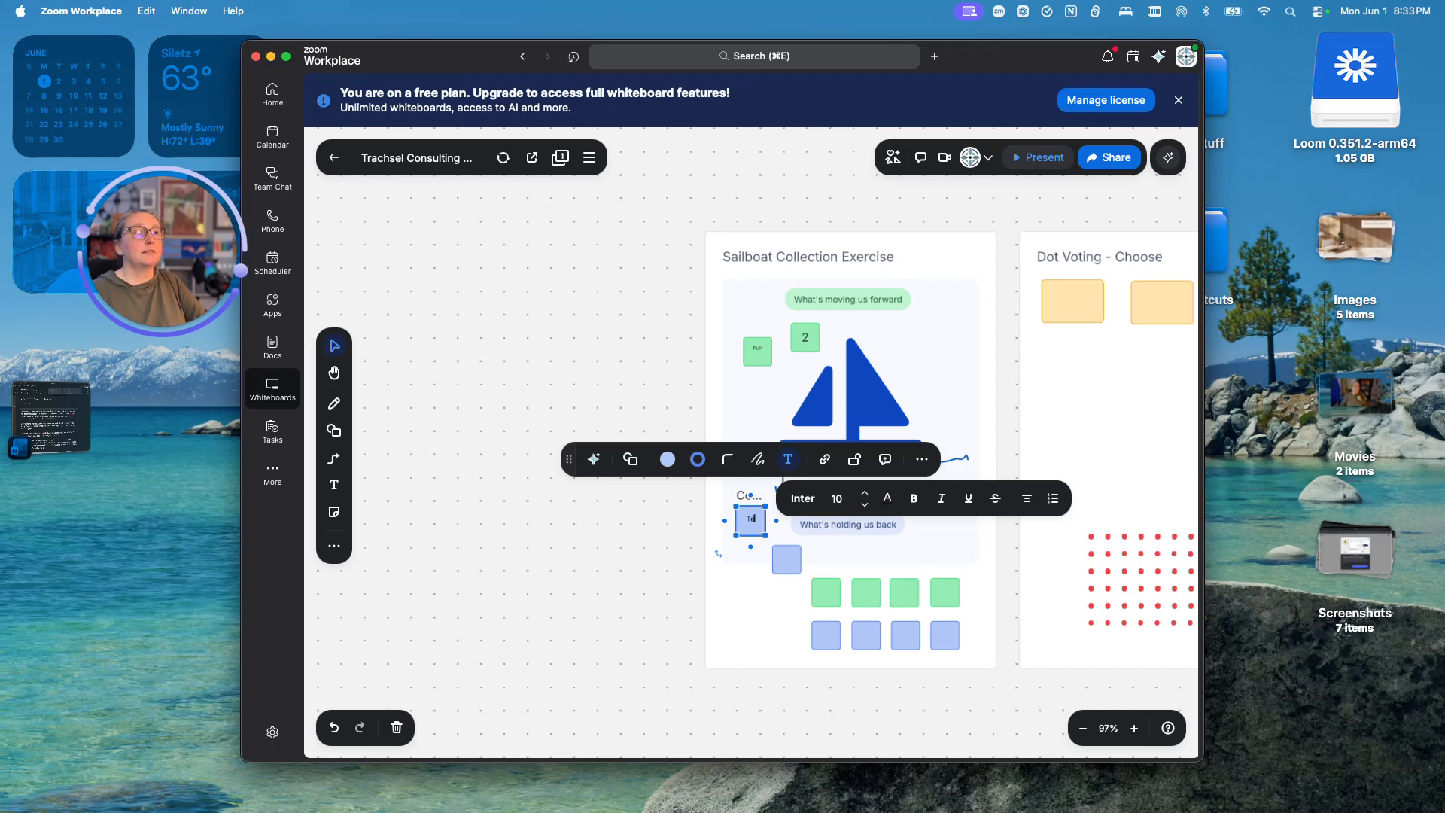
left_click(750, 529)
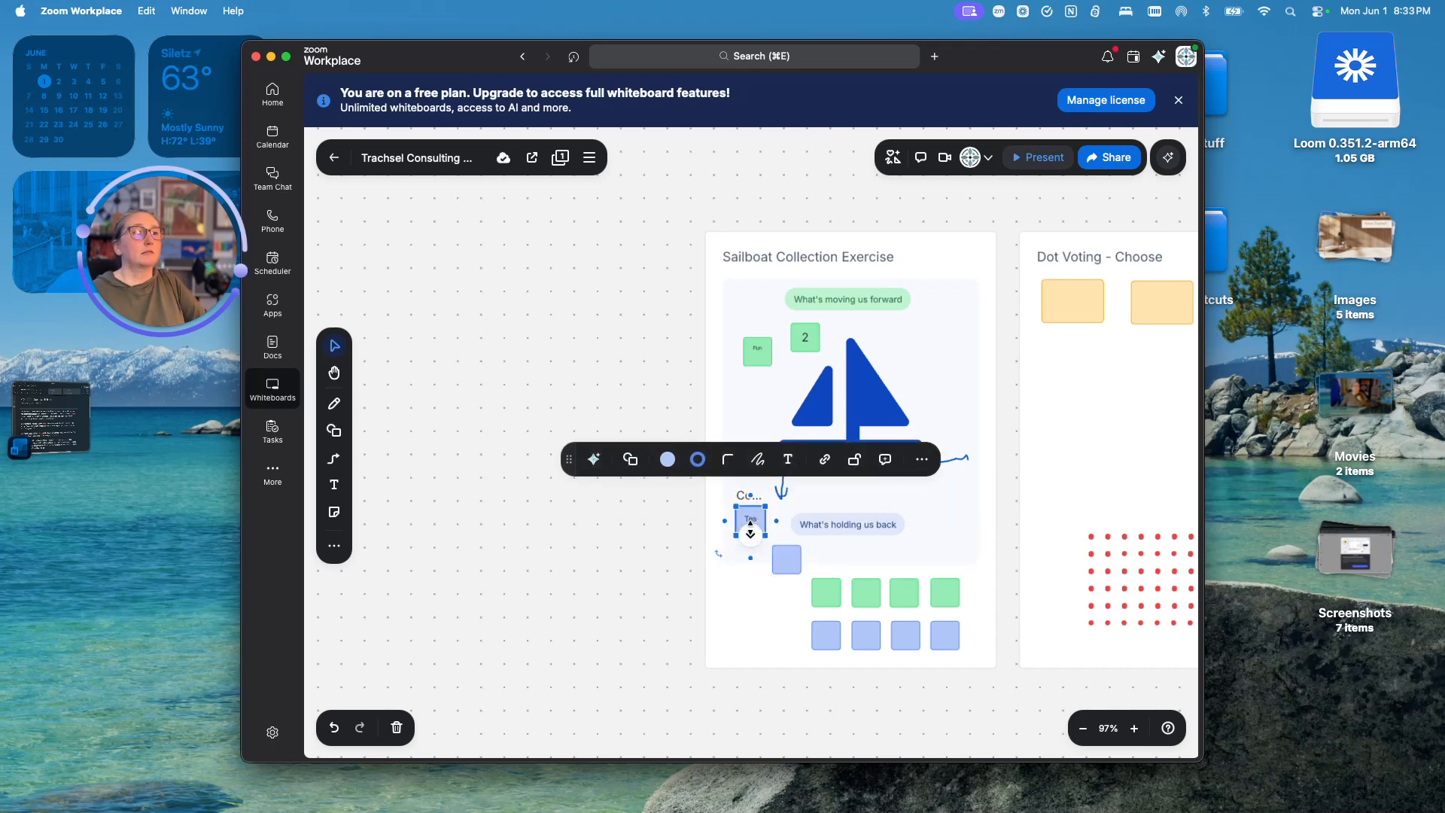
scroll(750, 530, "down", 1)
scroll(751, 530, "up", 5)
scroll(750, 531, "up", 10)
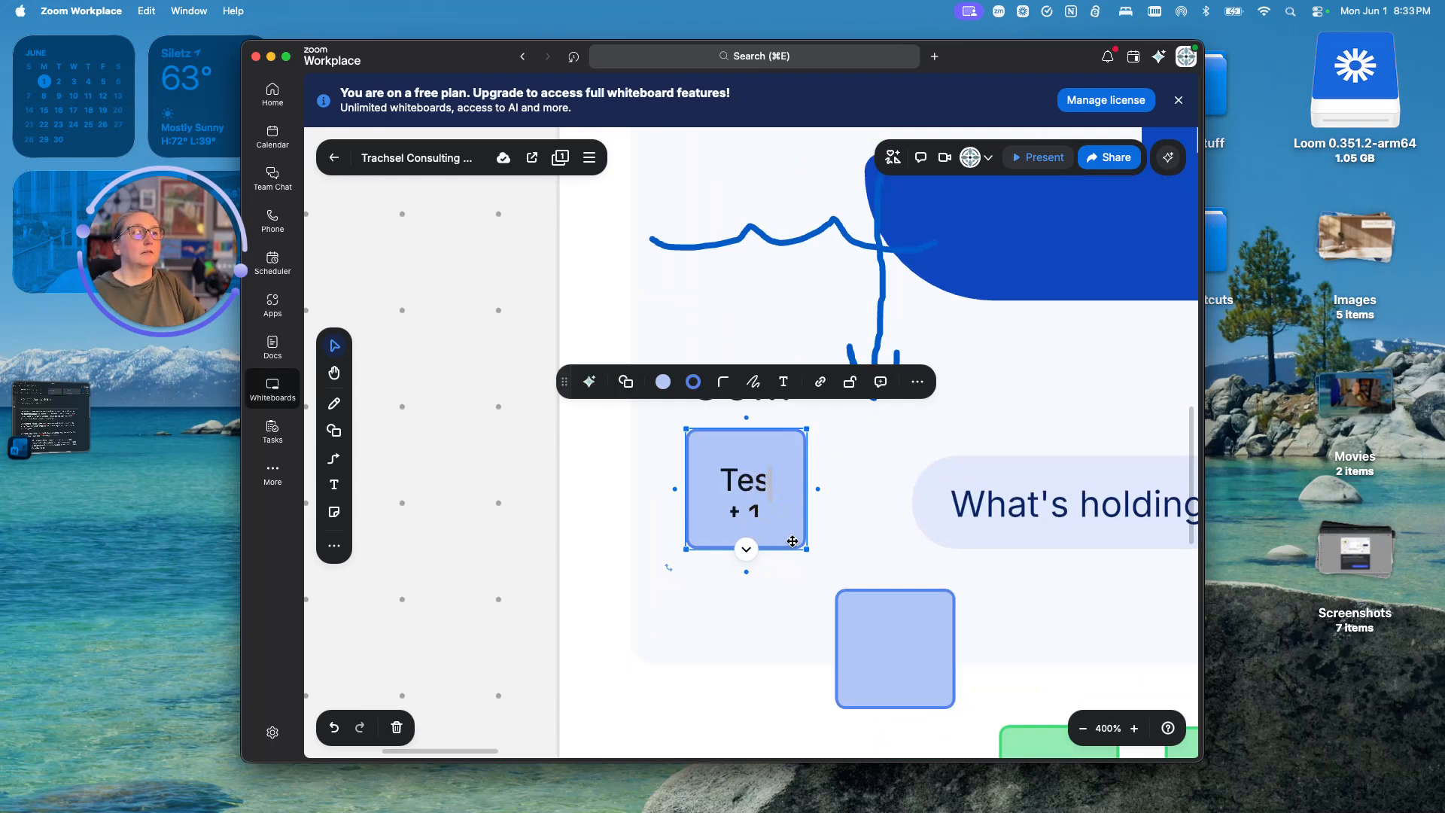
- Shrink the Test 1 text further to size 8
double_click(774, 513)
left_click_drag(769, 506, 803, 503)
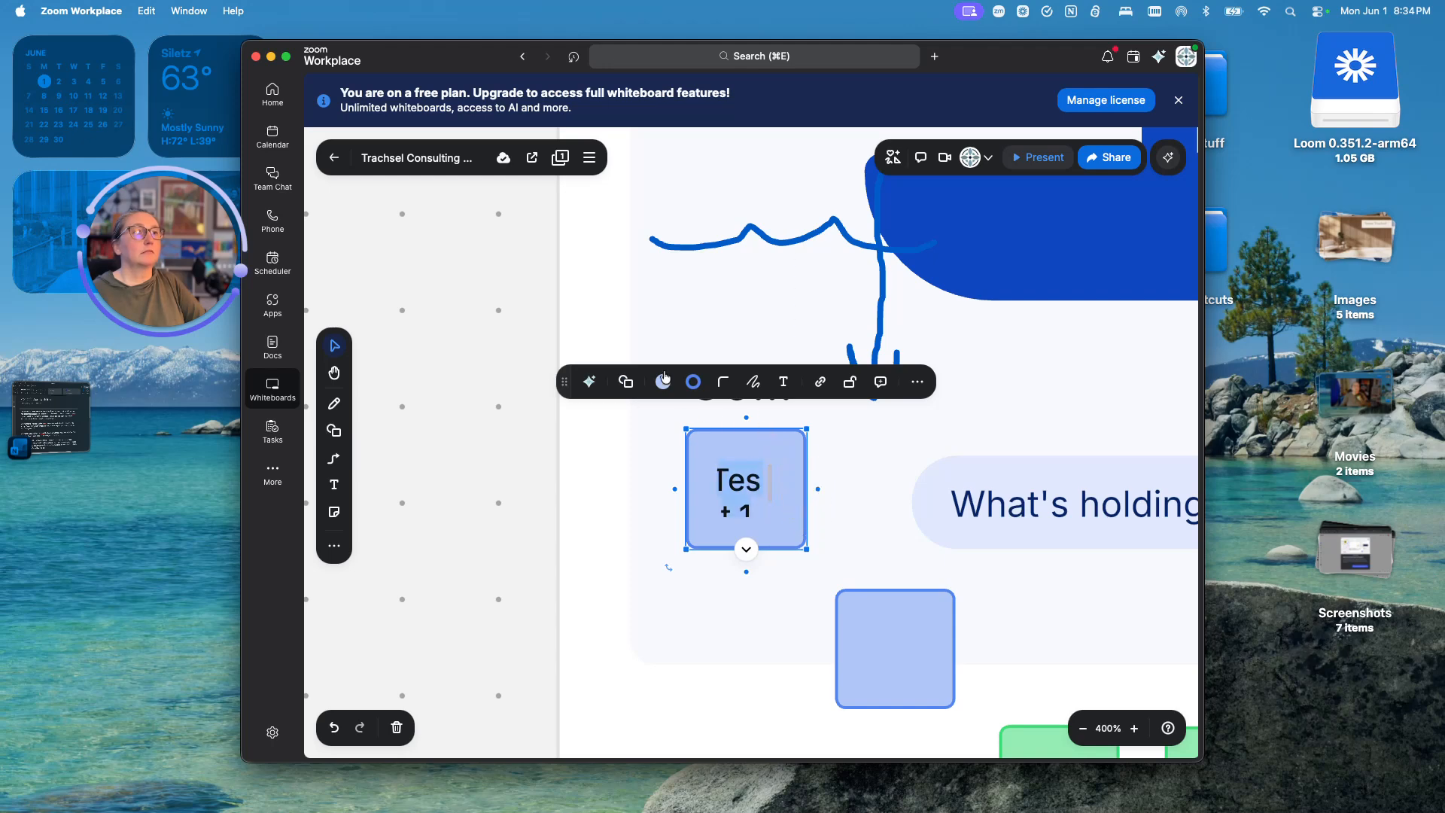
left_click(782, 382)
left_click(860, 426)
left_click(860, 427)
left_click(773, 696)
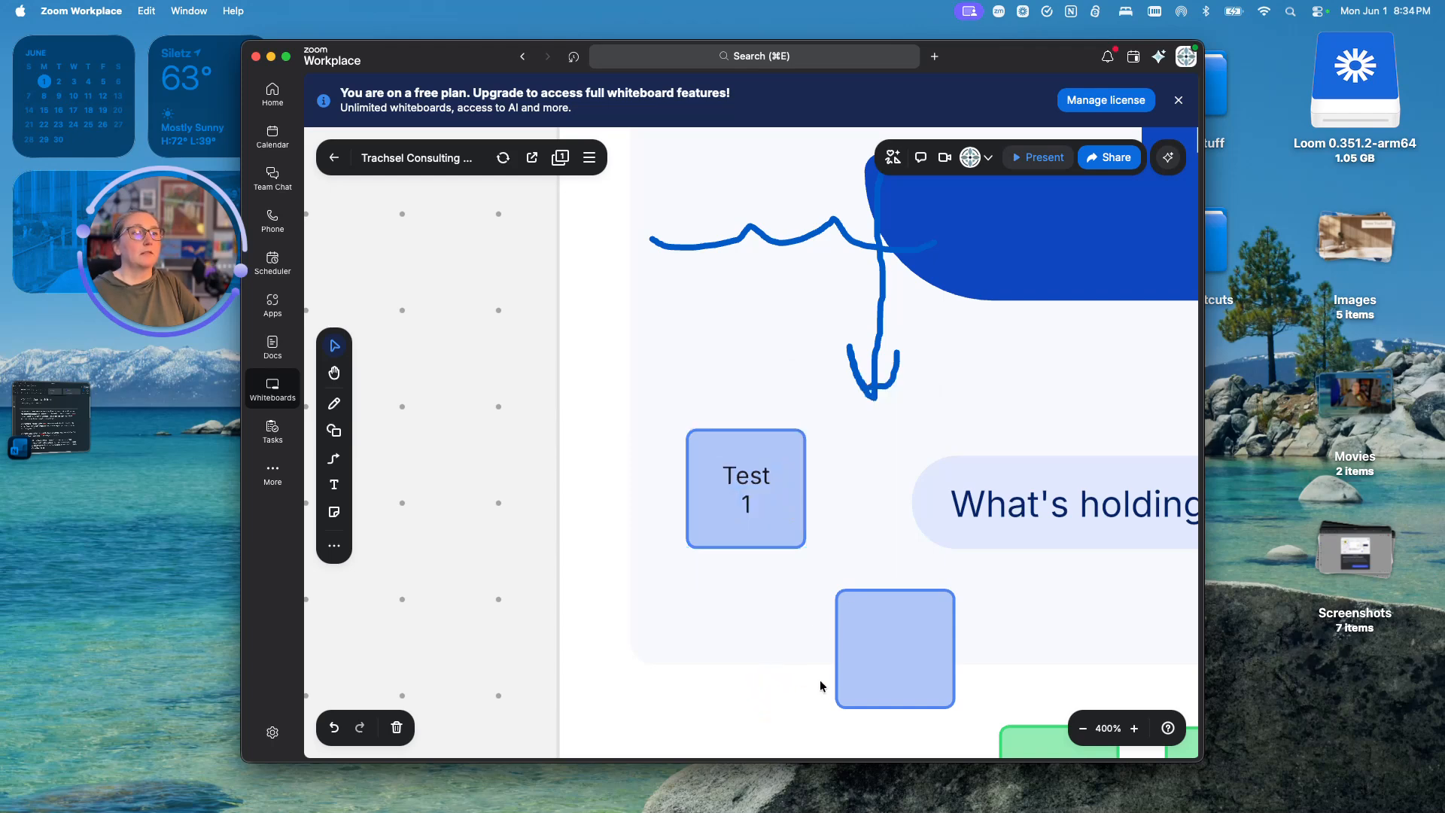
left_click(737, 504)
left_click(762, 501)
left_click(751, 514)
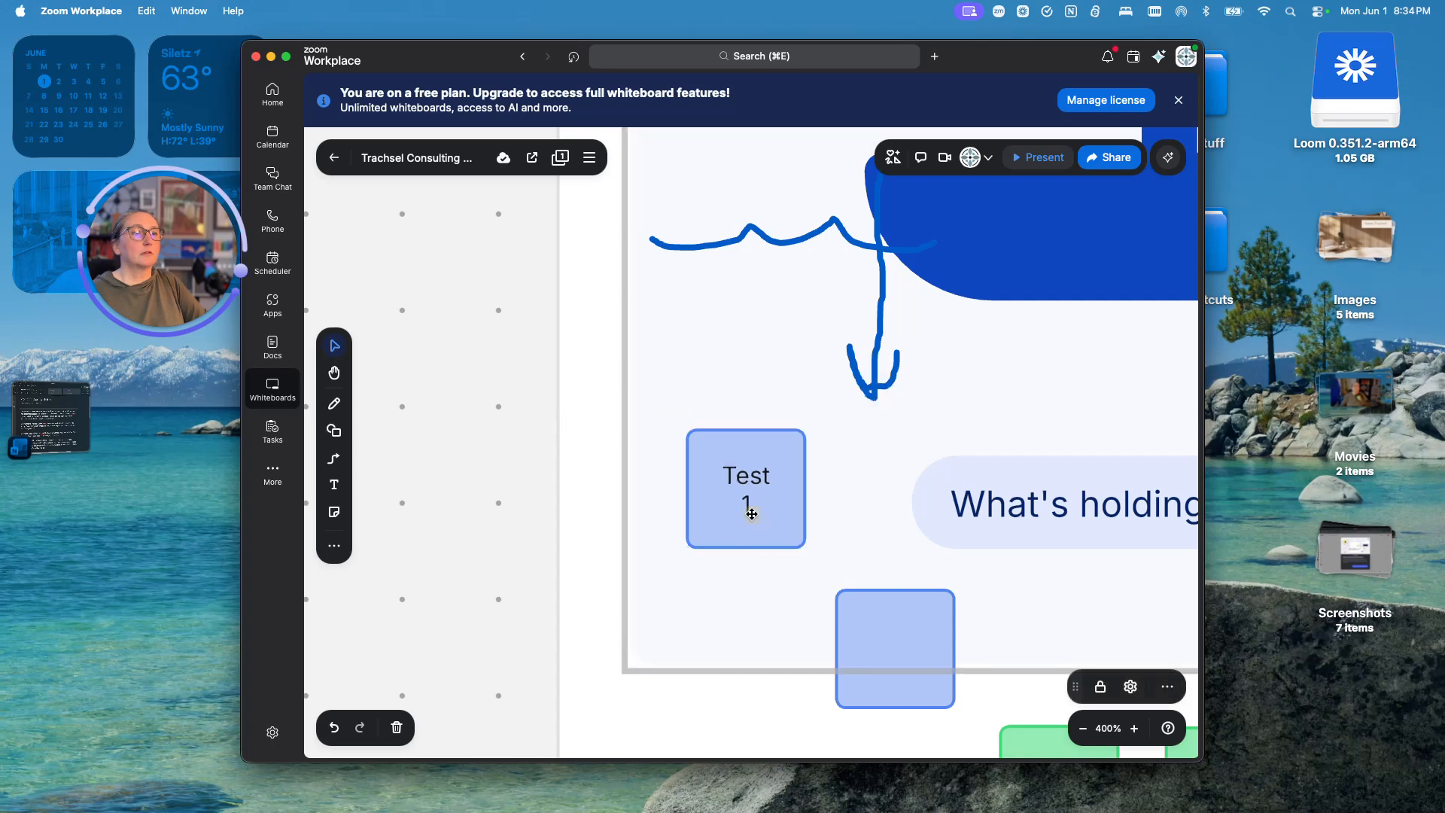
- Duplicate the Test 1 sticky, place the copy below it, and relabel it 'Test 2'
right_click(751, 514)
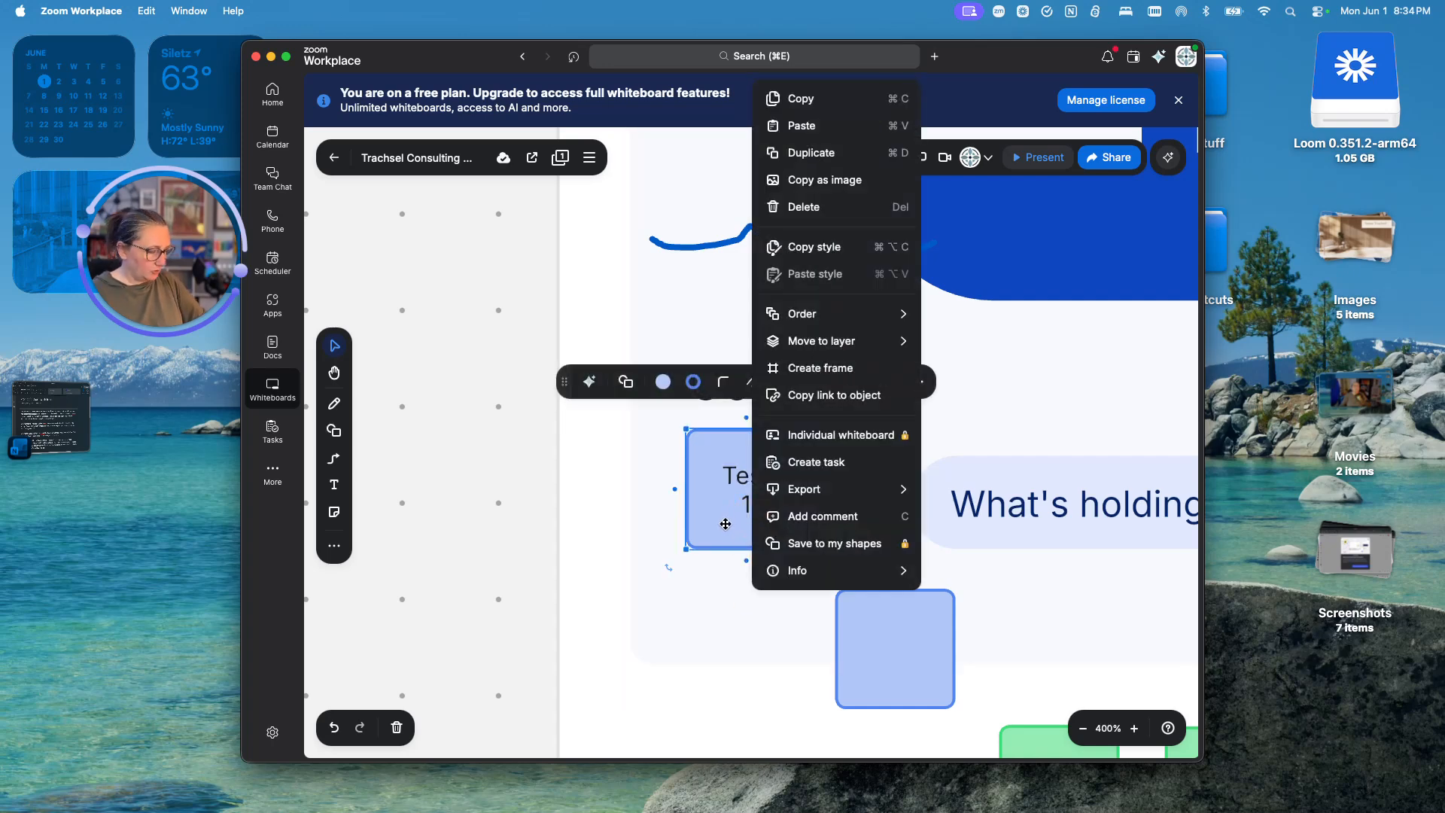
key("super+j")
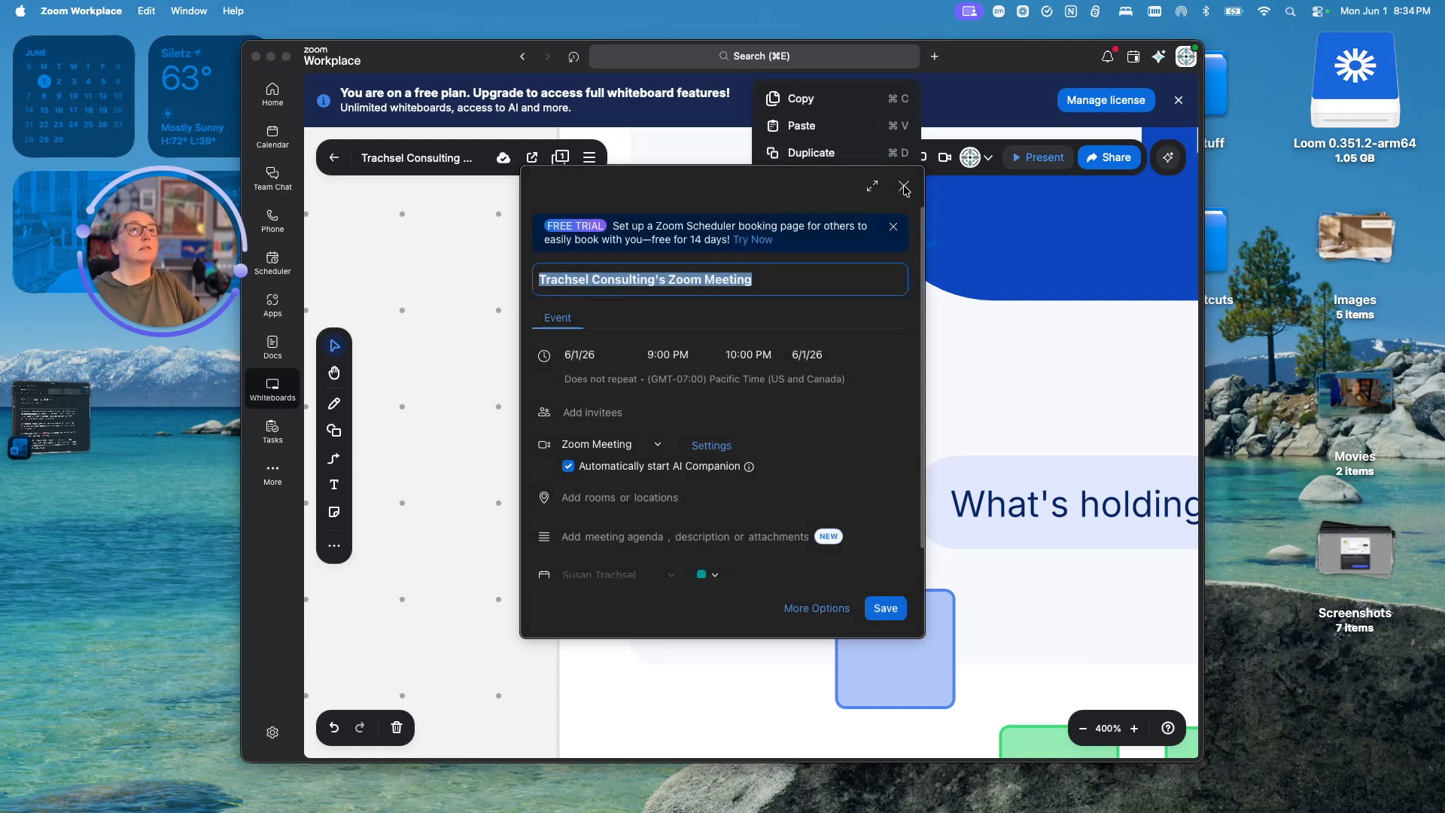
left_click(904, 187)
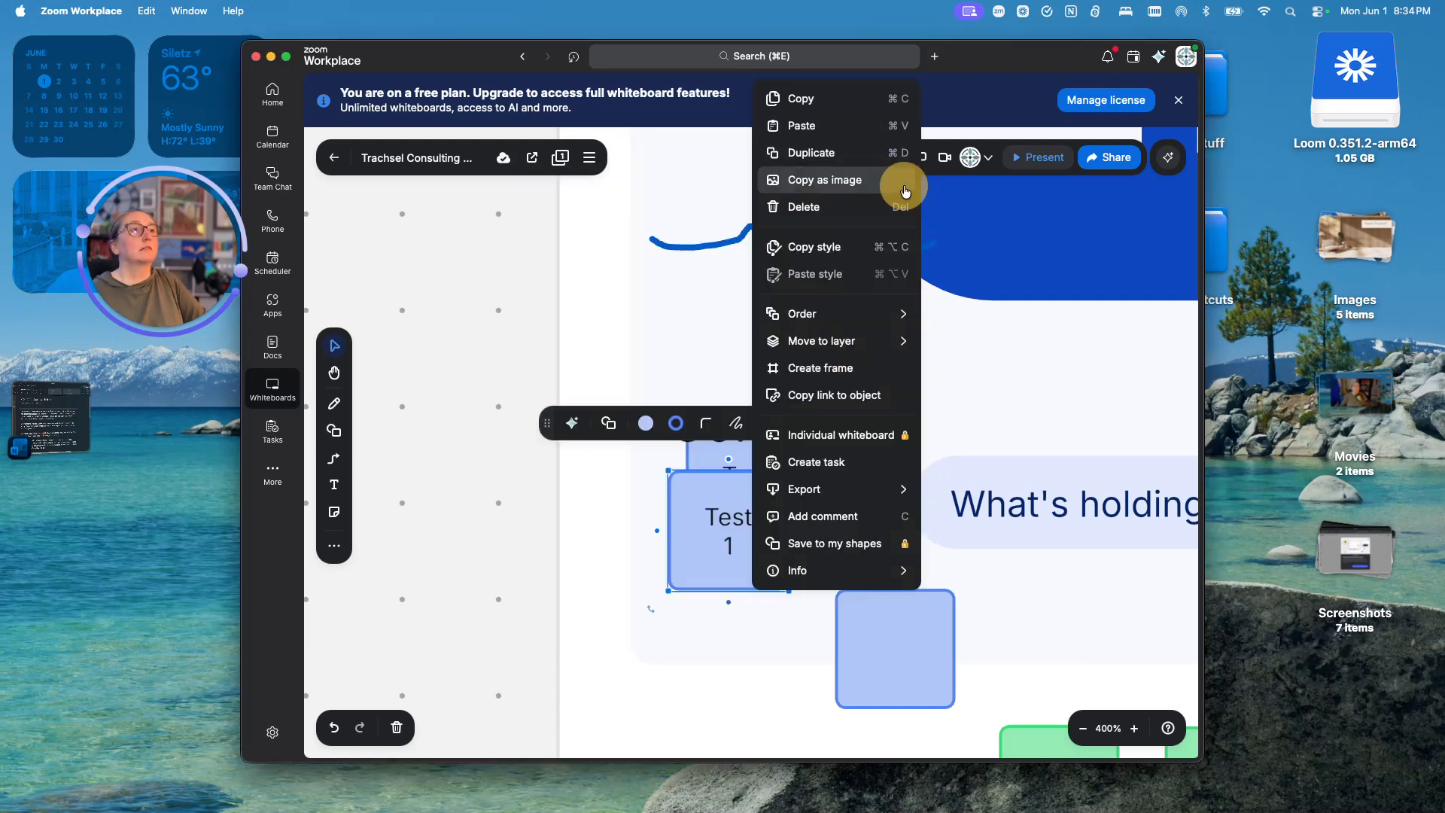
left_click(755, 641)
left_click_drag(696, 508, 718, 584)
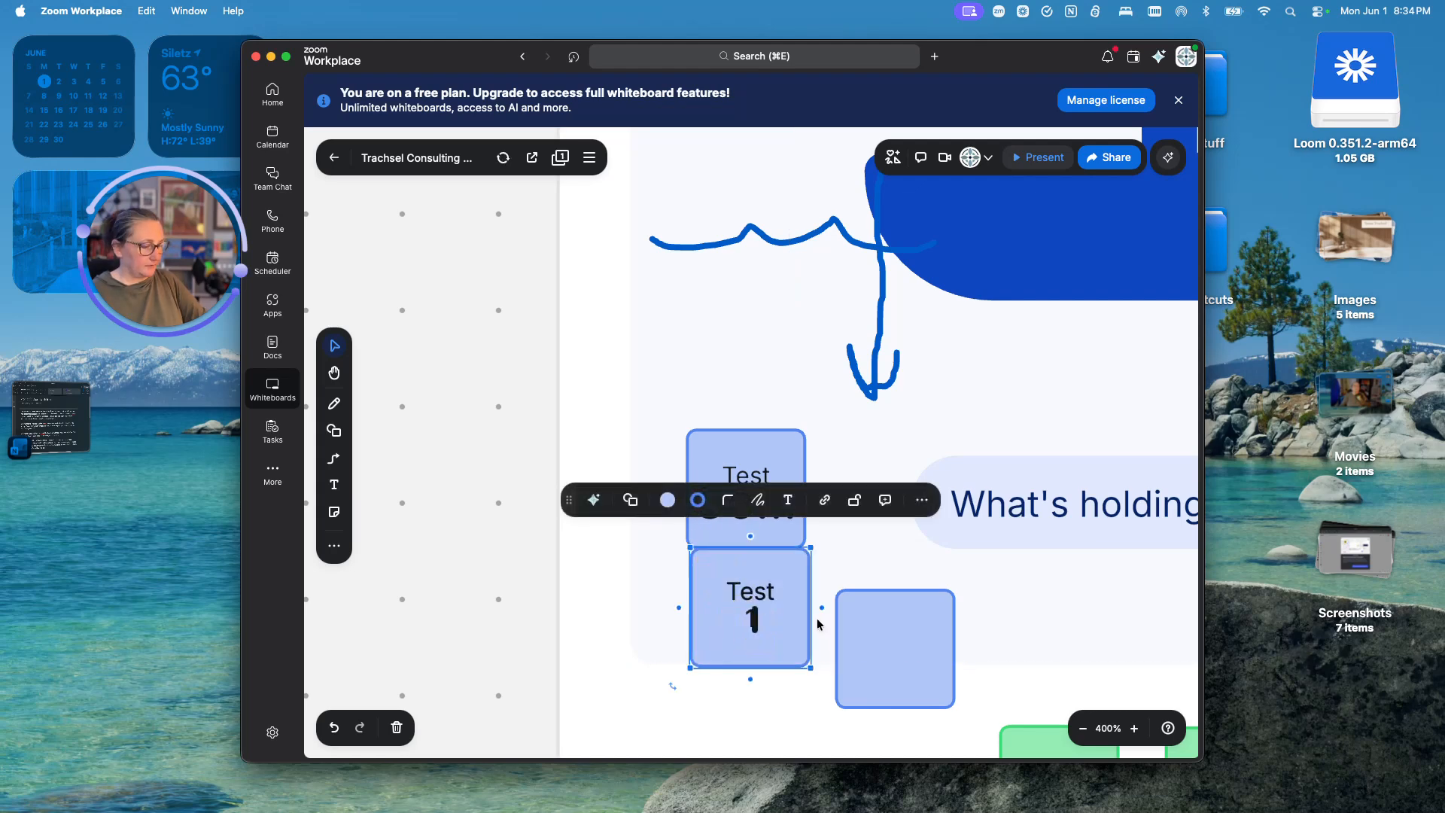
key("BackSpace")
type("2")
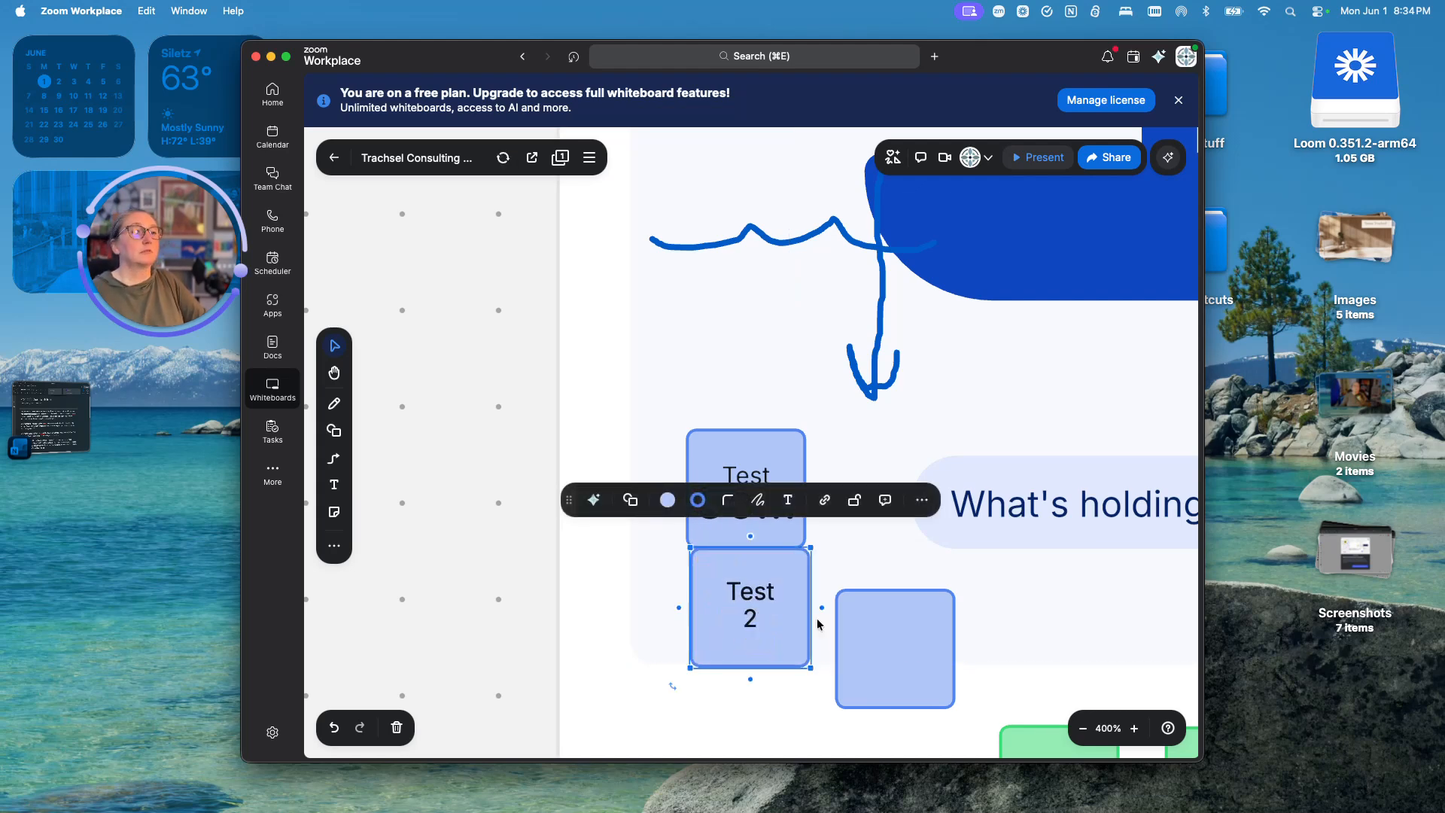
left_click(717, 707)
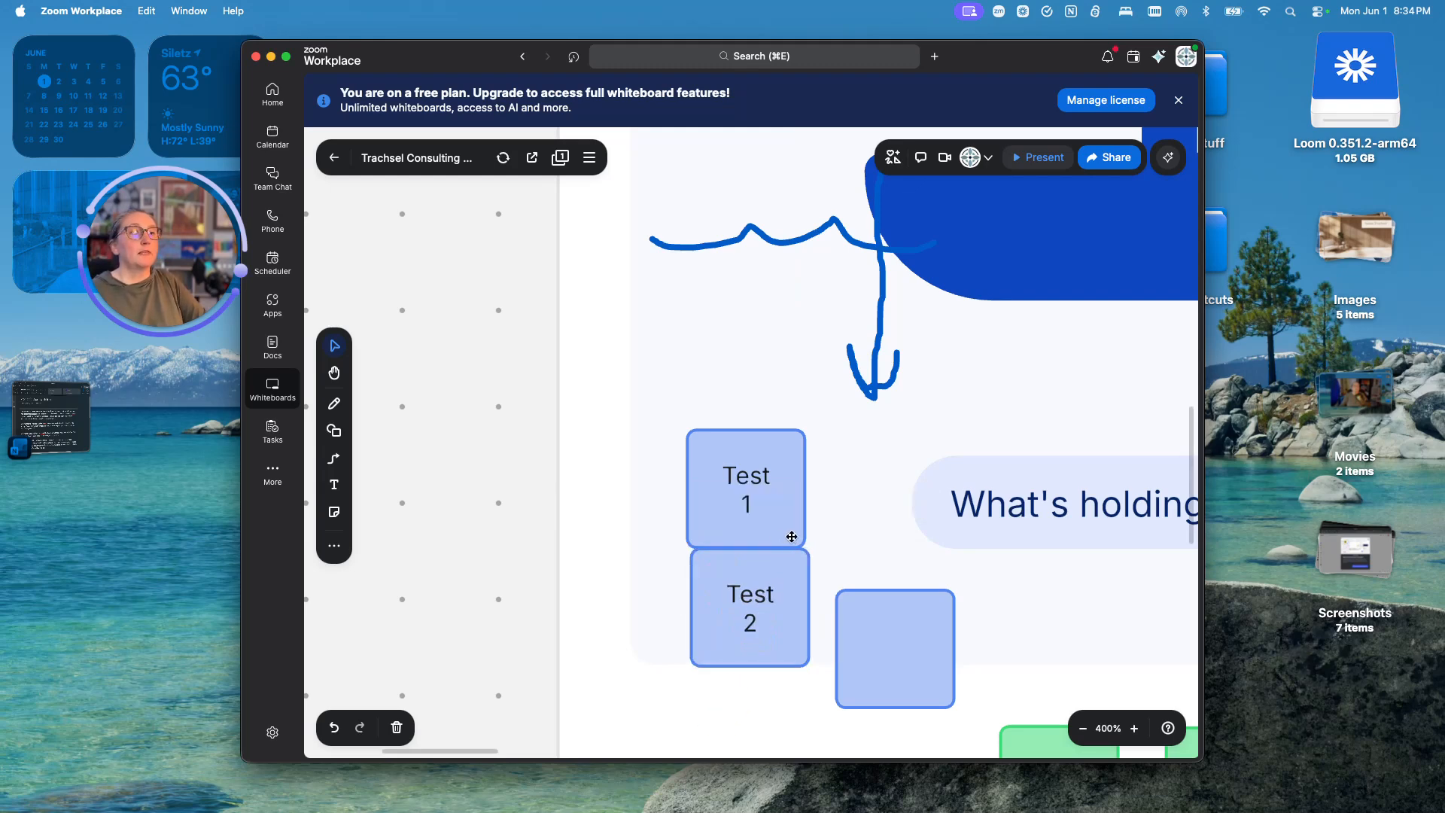
scroll(793, 538, "down", 10)
- Move the Test 1, Test 2 and a third blue sticky into the Dot Voting frame
scroll(814, 662, "right", 3)
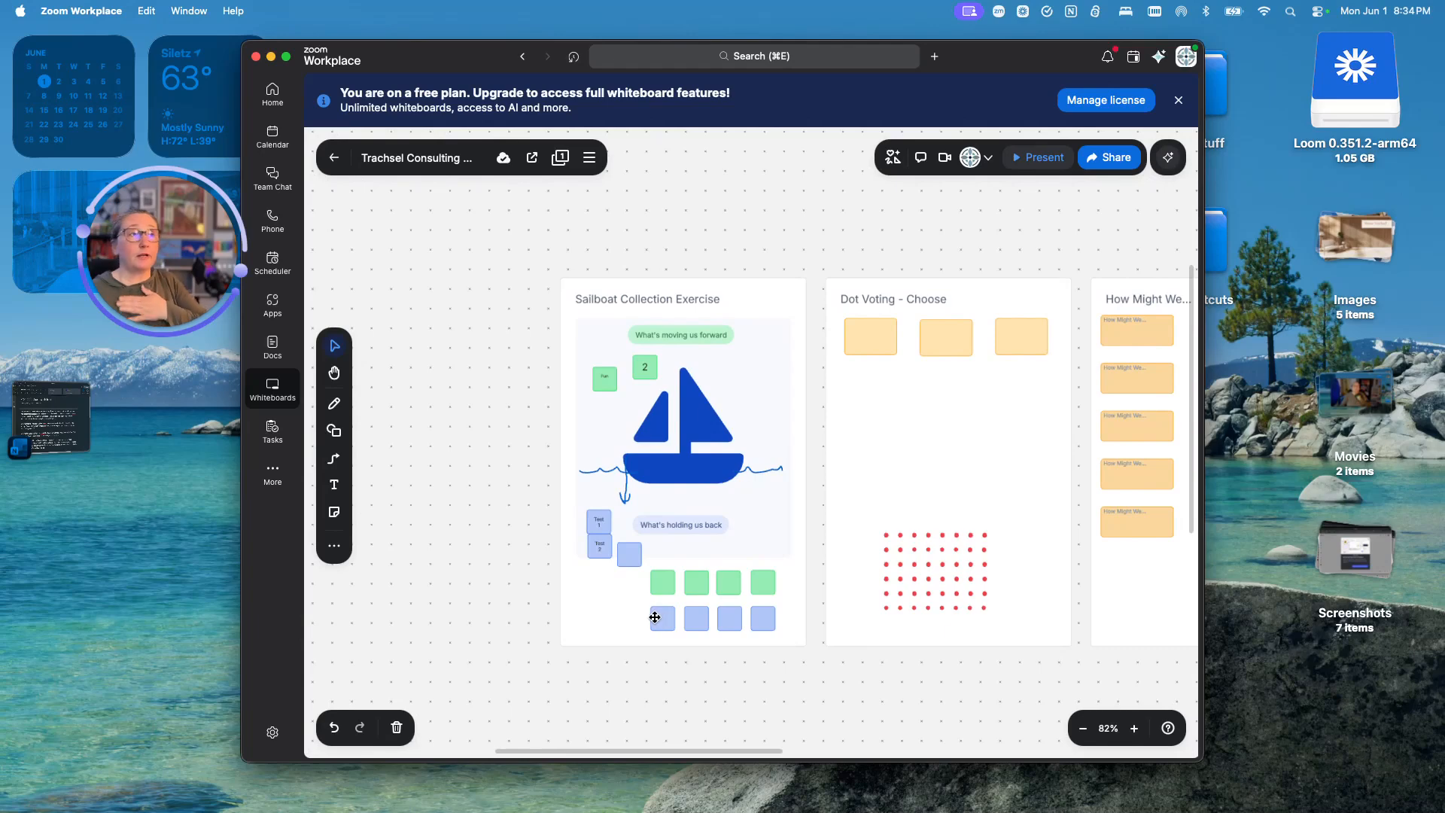
left_click_drag(595, 523, 859, 387)
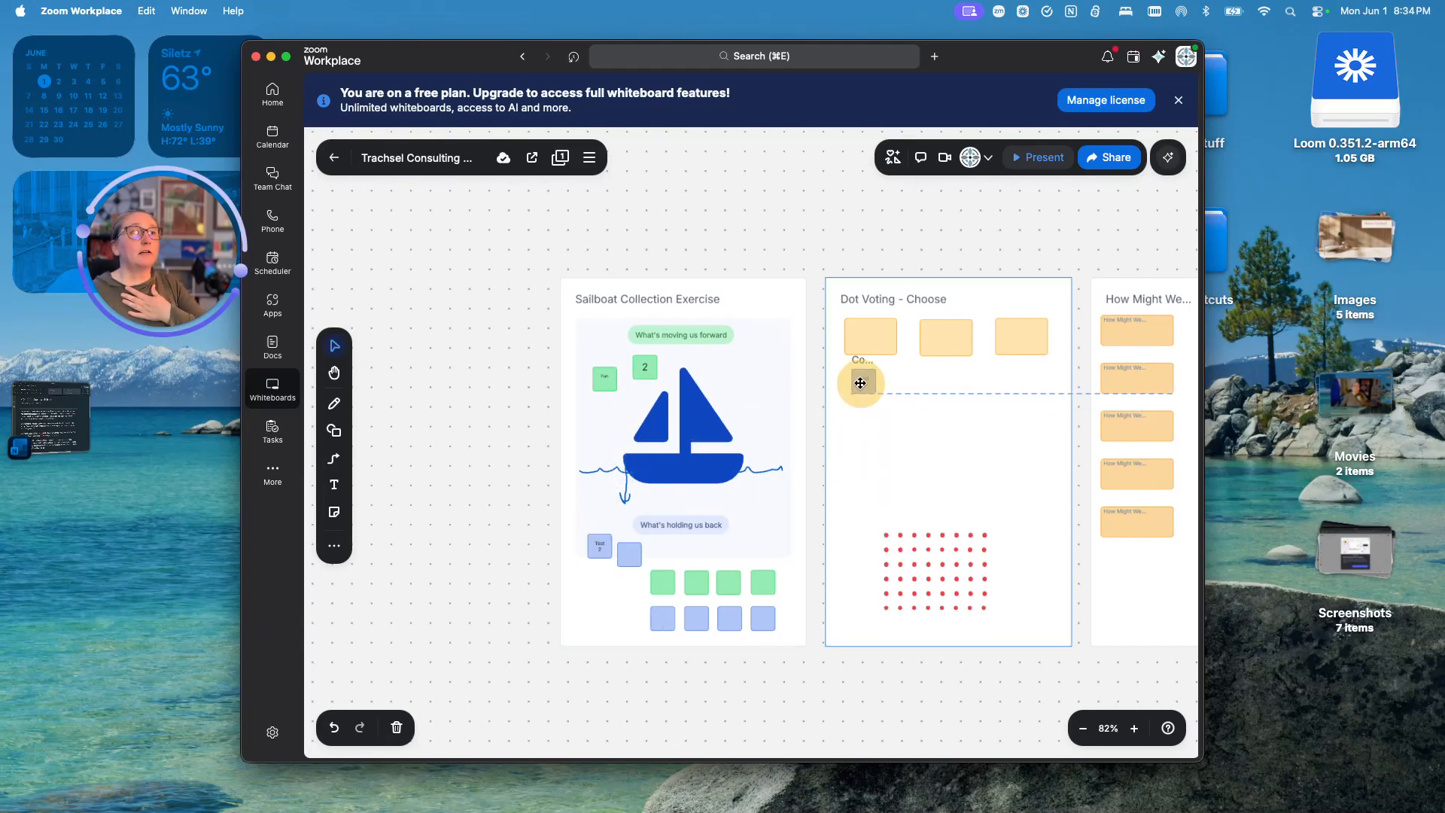
left_click_drag(602, 547, 936, 381)
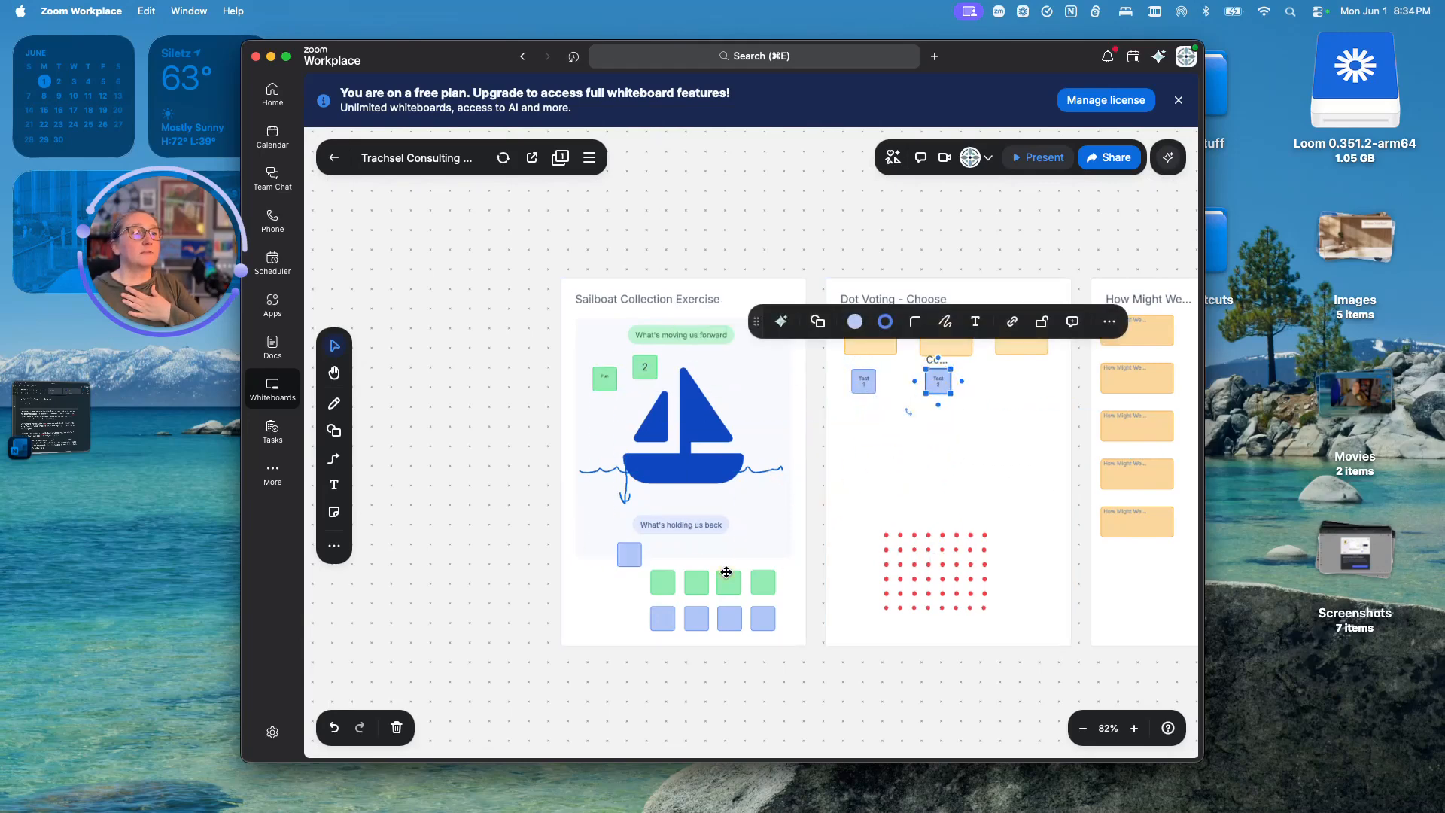
left_click_drag(663, 618, 864, 419)
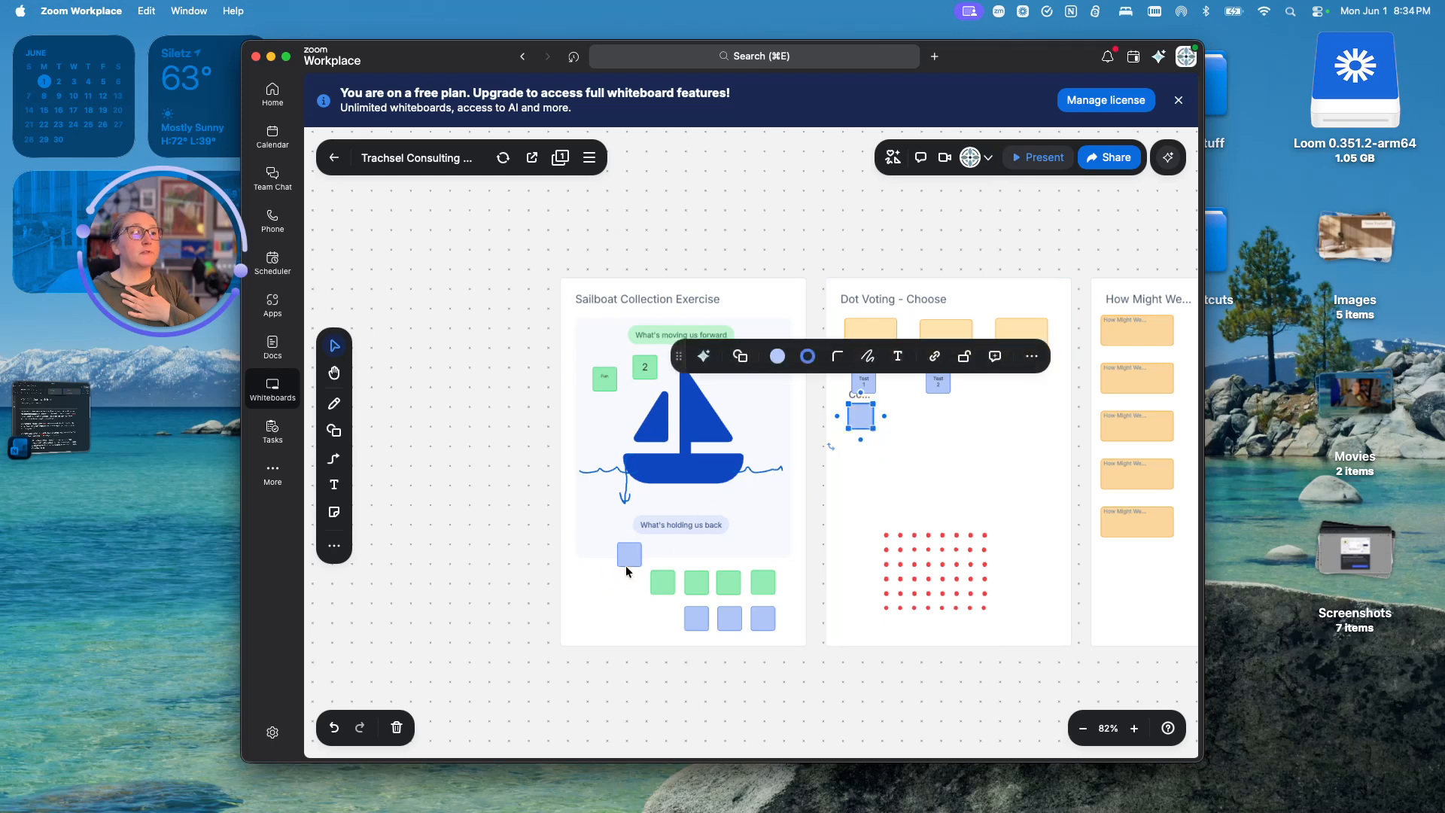
- Label the first two voting stickies 'Culture' and 'Efficiency'
double_click(874, 329)
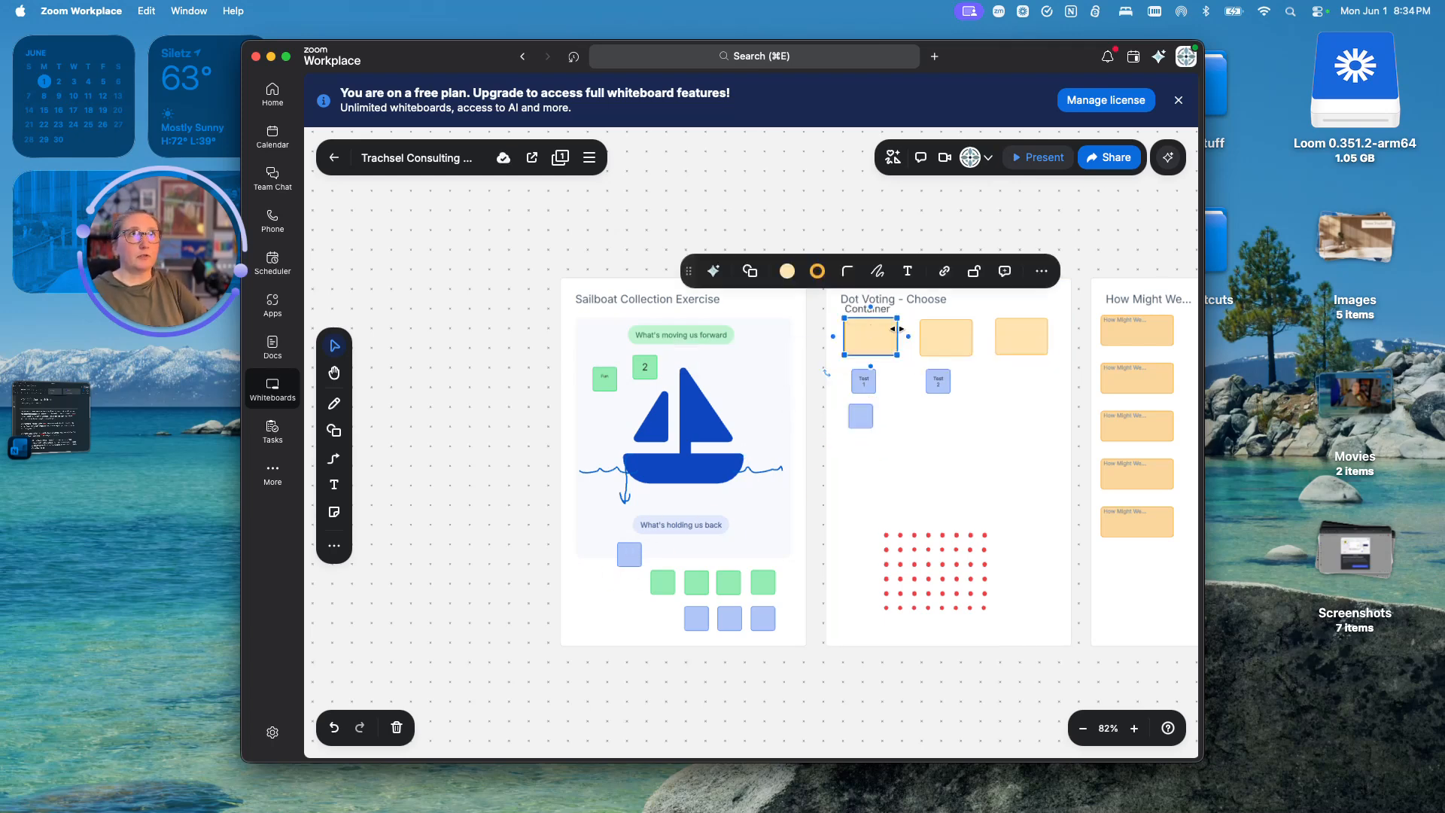
type("Culture")
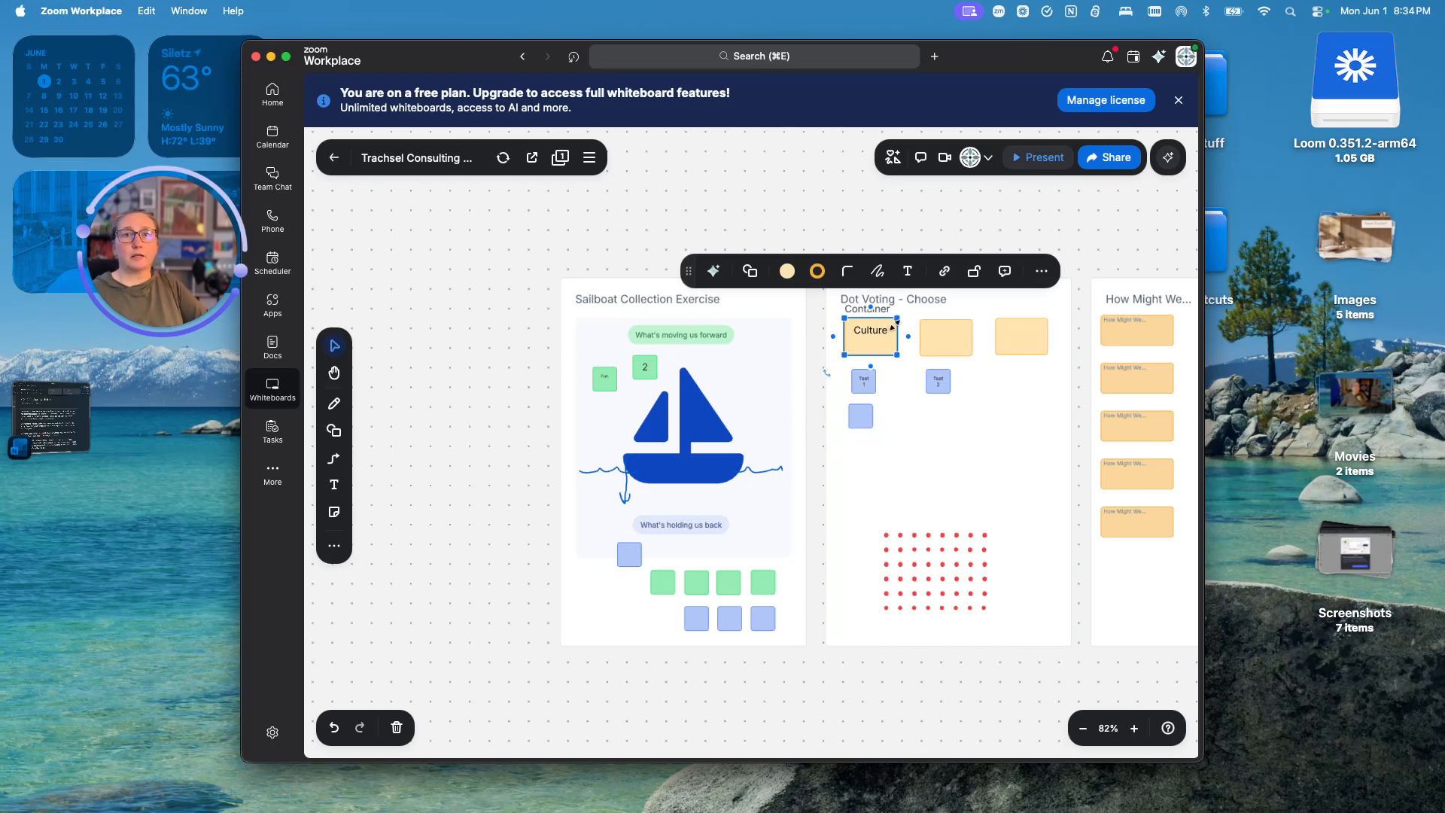
double_click(946, 340)
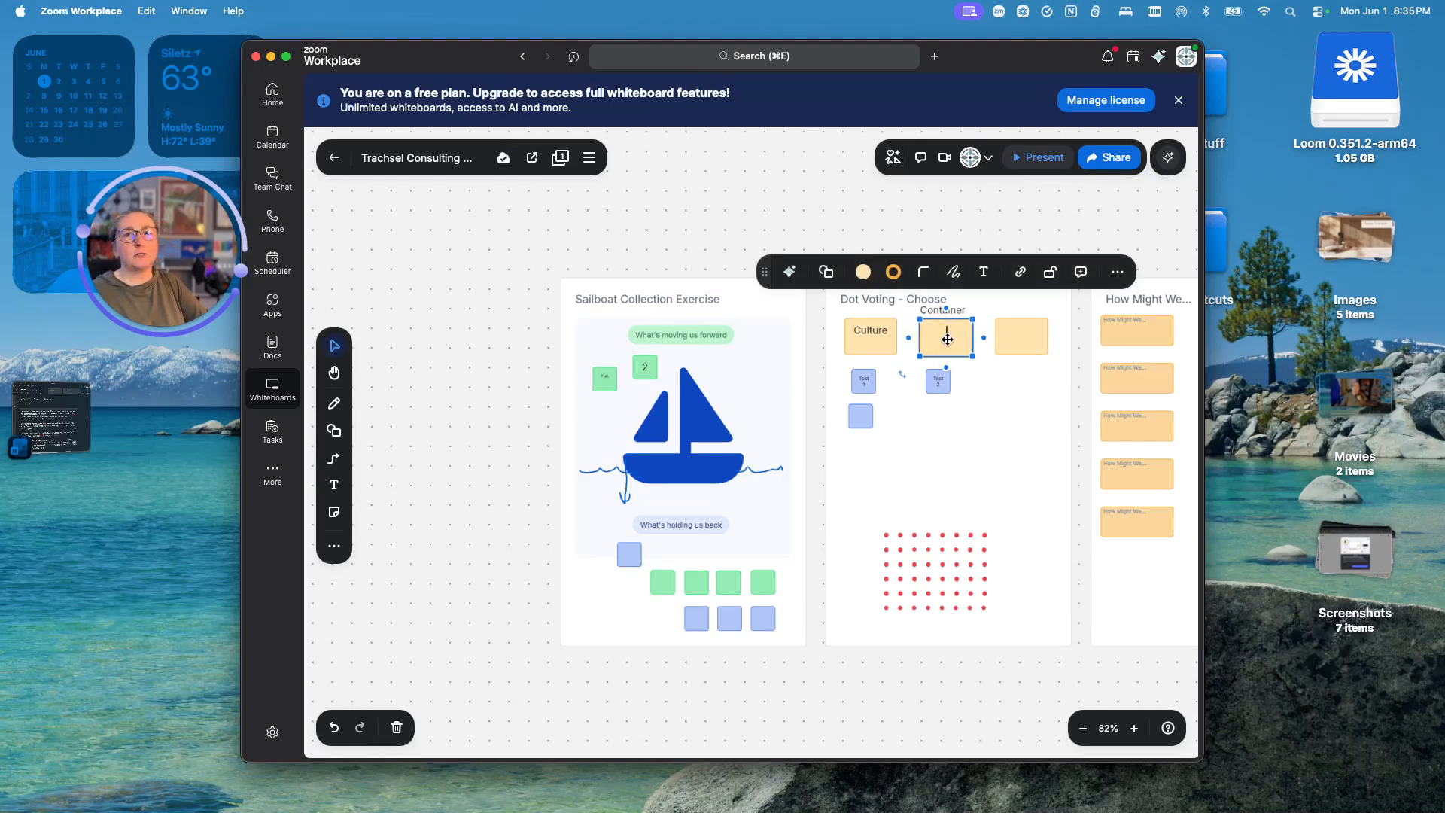
type("Efficiency")
left_click(1010, 390)
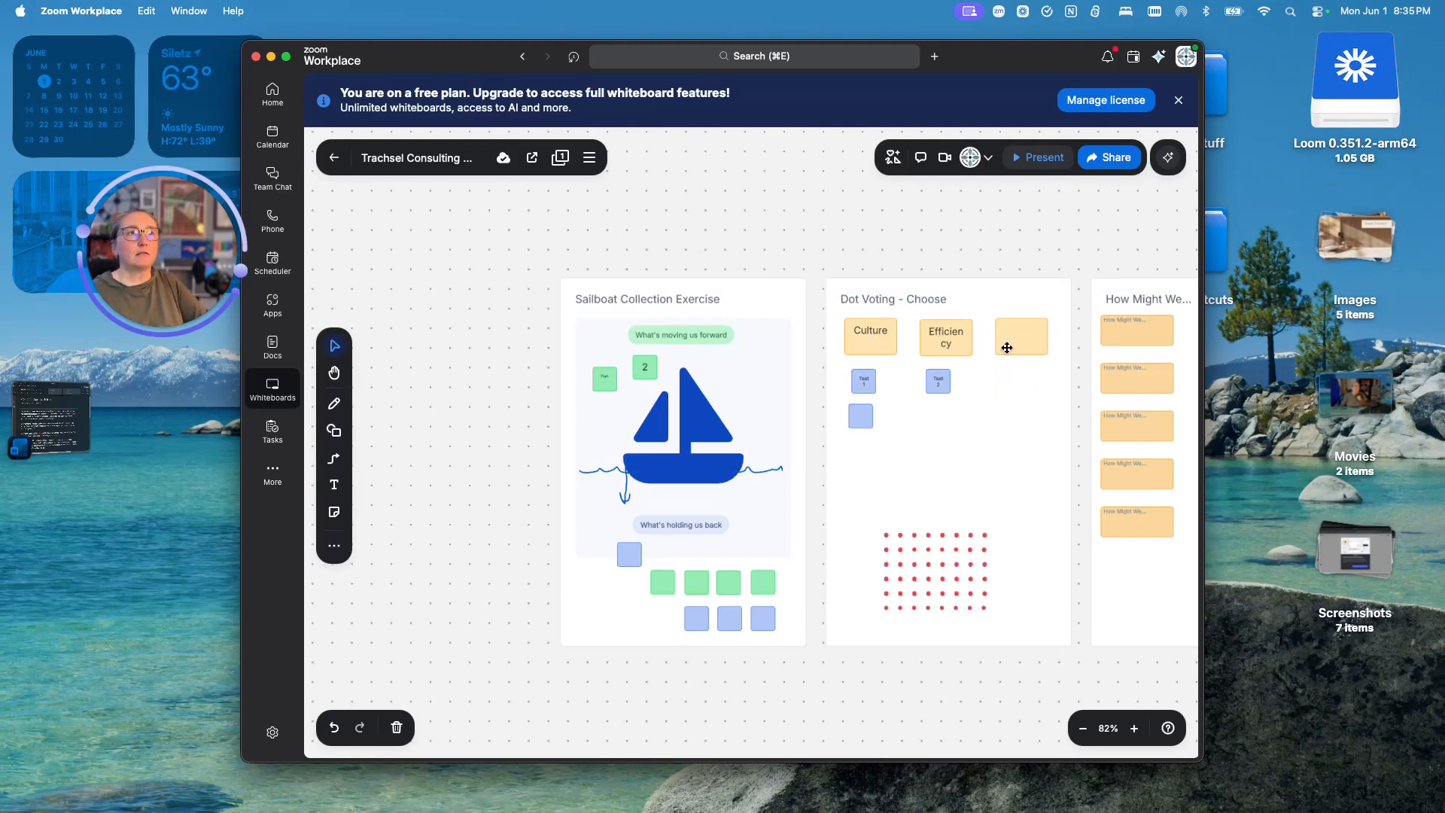
- Place three more blue stickies beneath Efficiency and the empty third voting sticky
left_click_drag(639, 558, 945, 428)
left_click_drag(691, 623, 1021, 396)
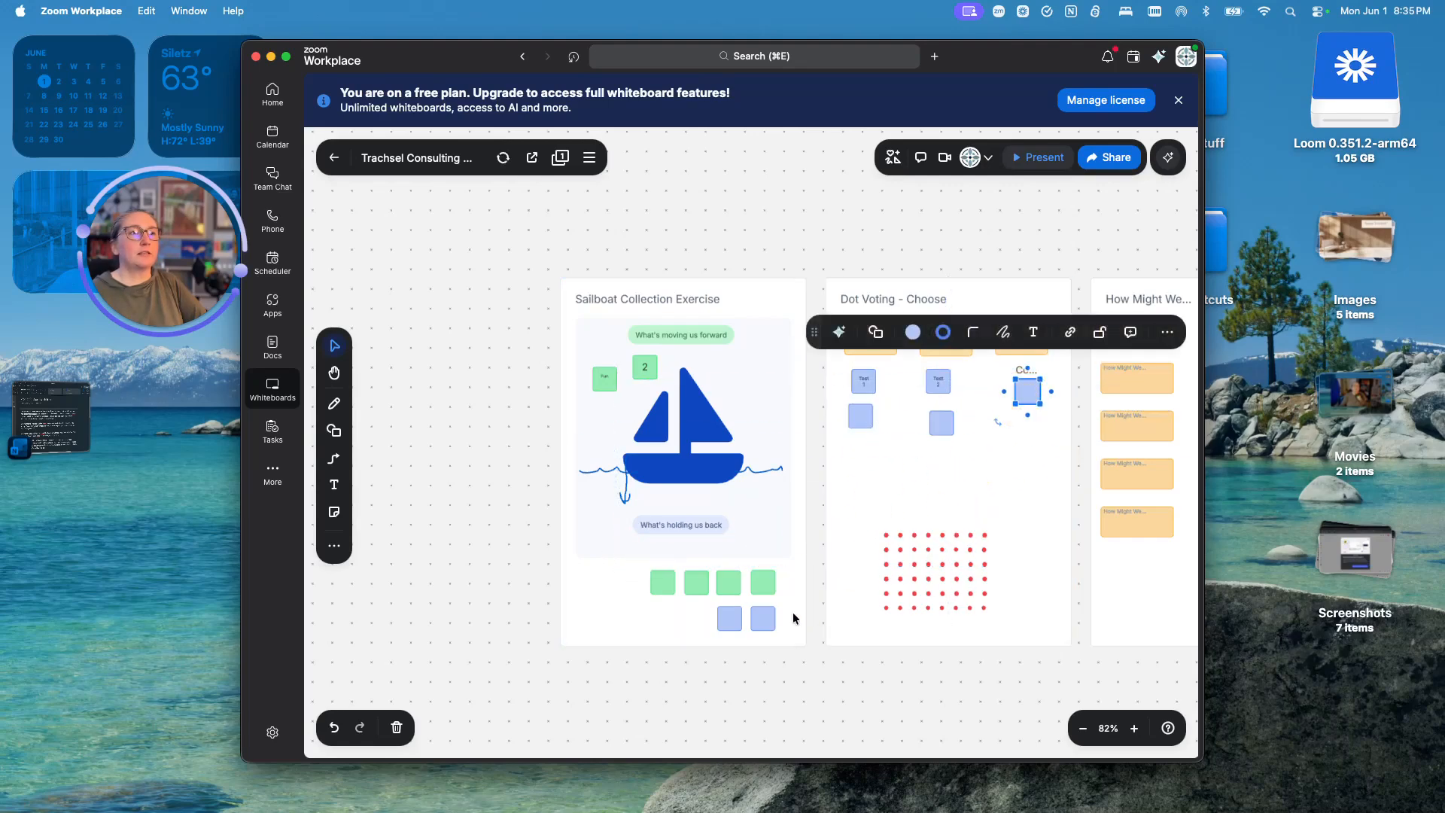
left_click_drag(732, 616, 1024, 441)
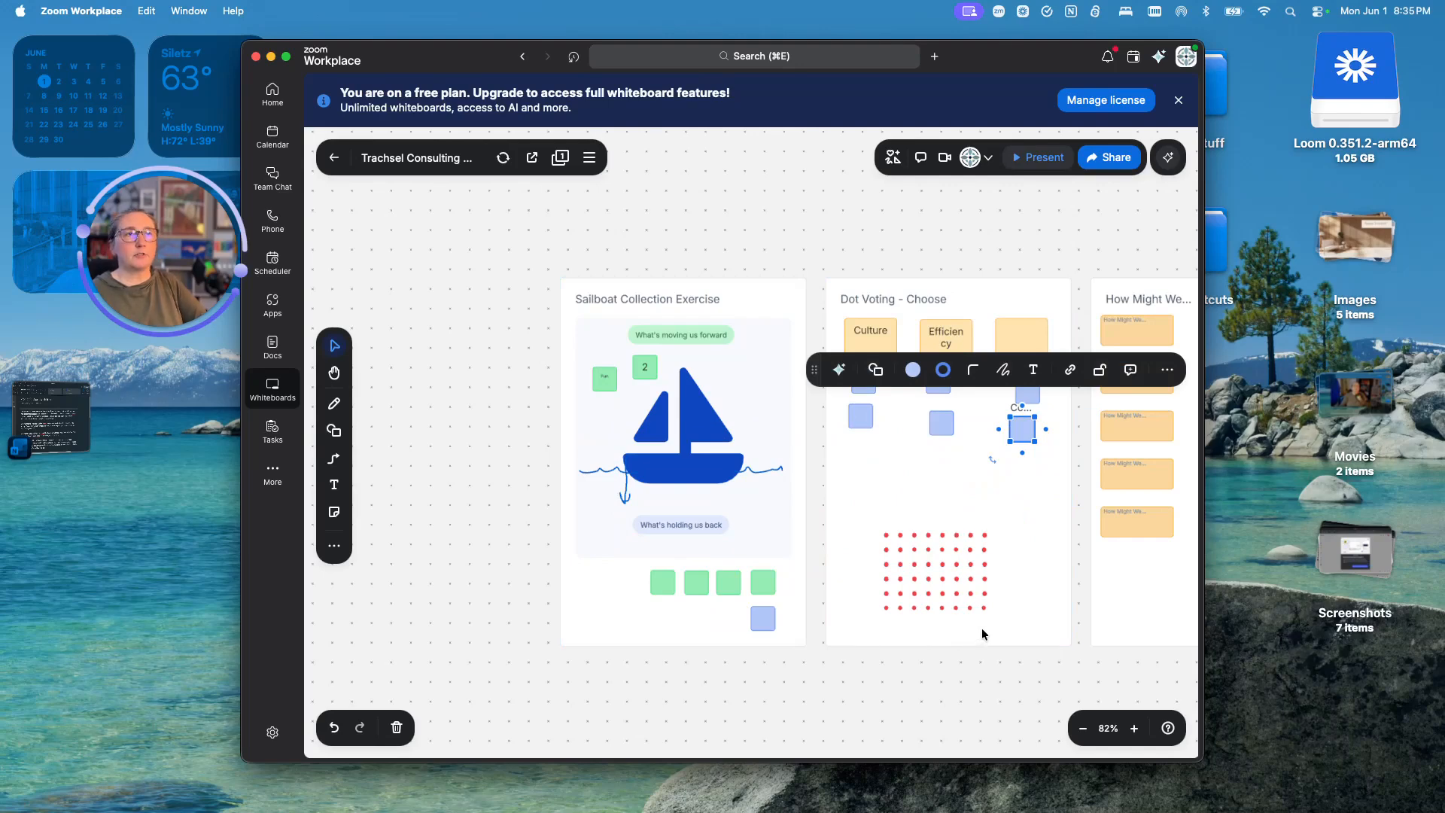
- Drag red voting dots onto Test 1 and the blue square below it
scroll(970, 618, "up", 5)
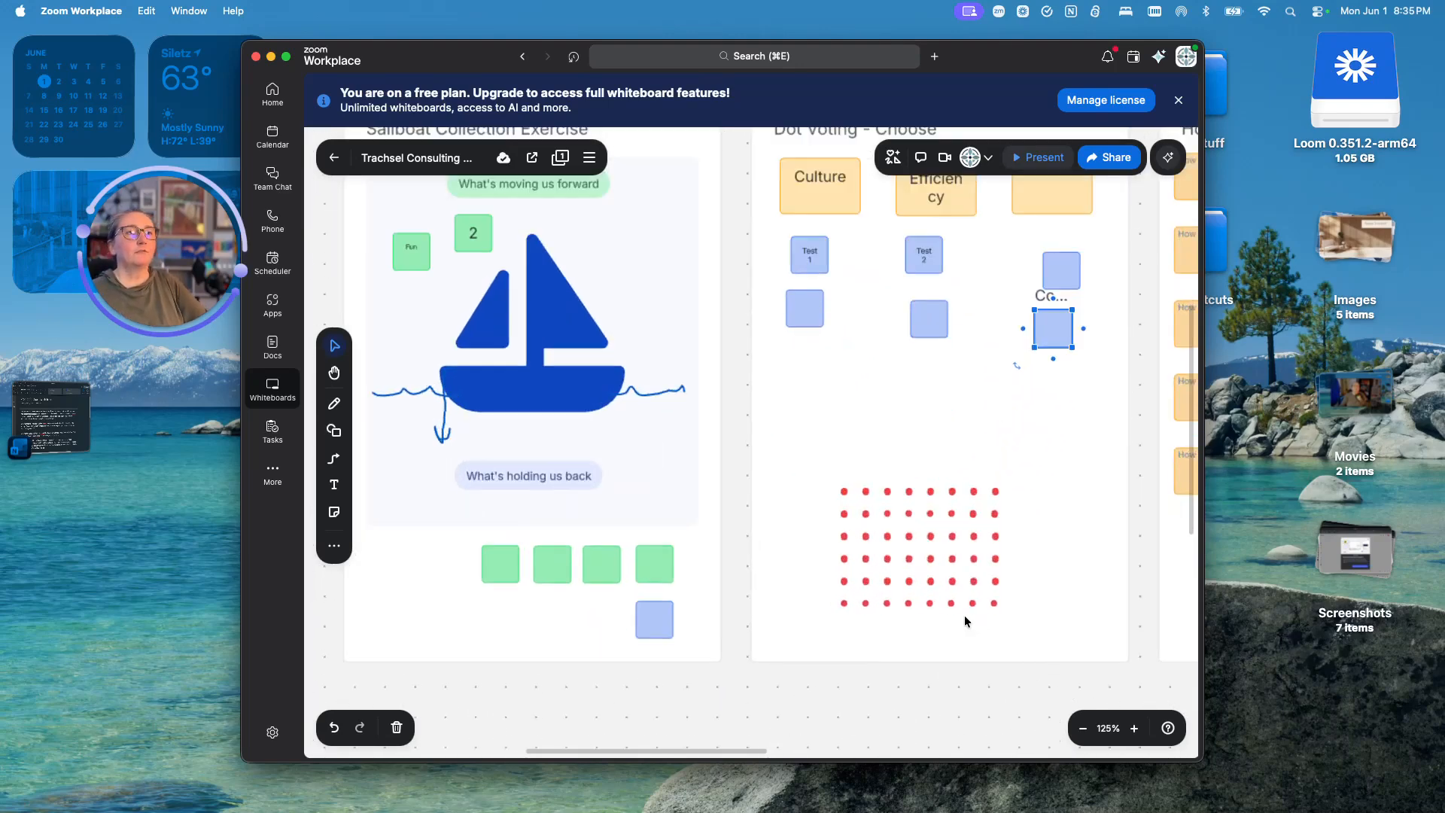
left_click_drag(1003, 705, 787, 784)
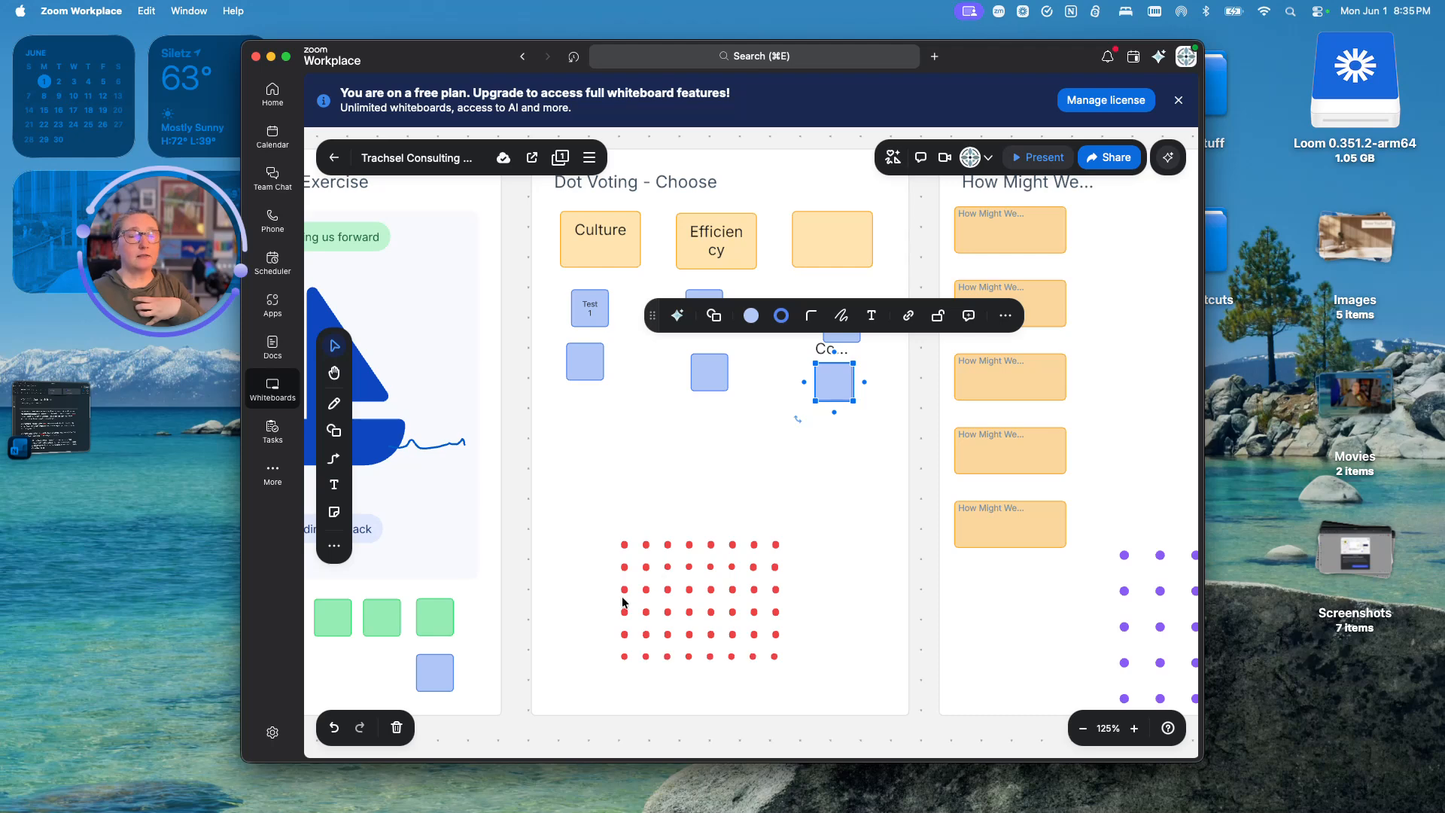
left_click_drag(626, 545, 696, 317)
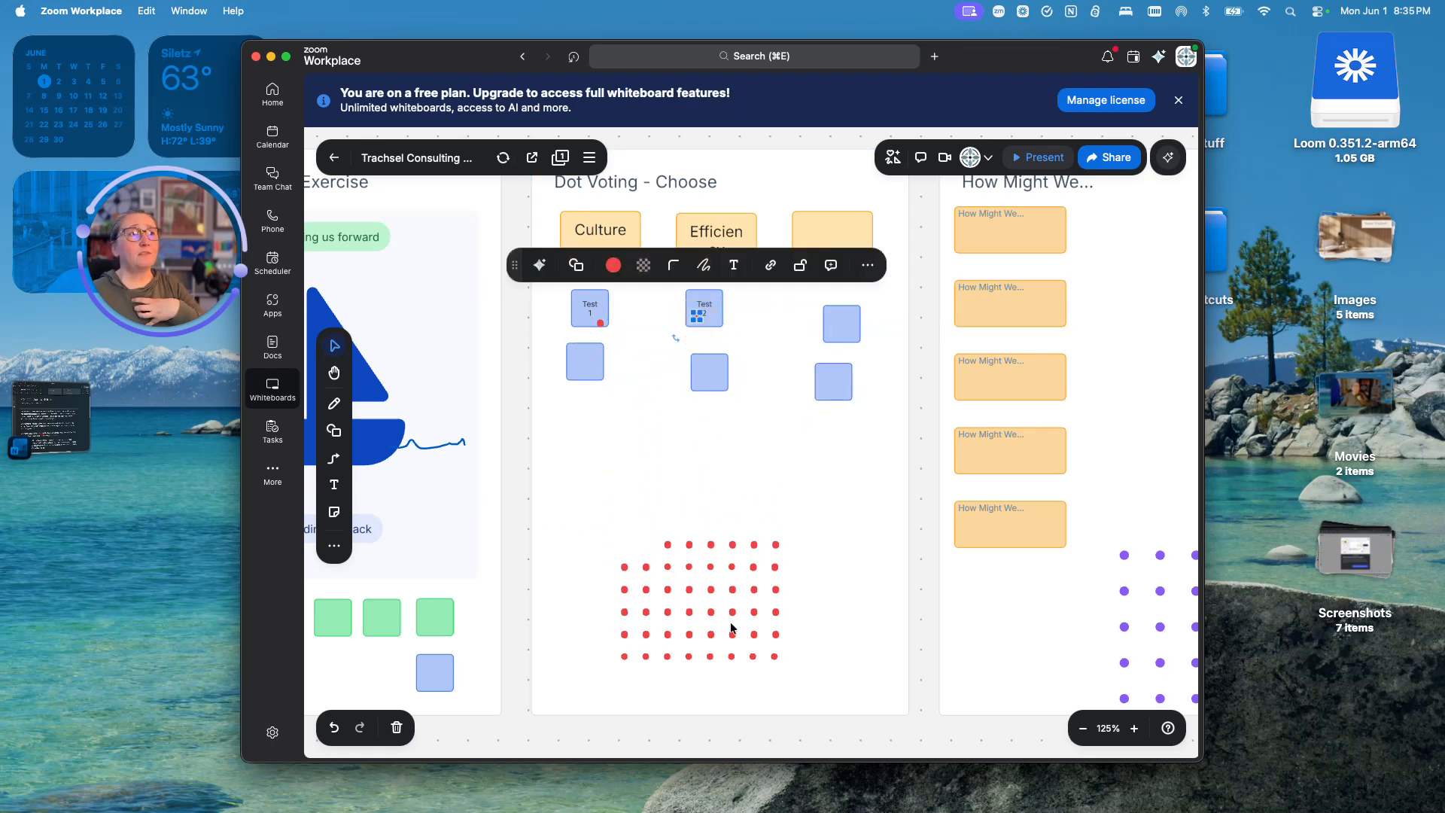
left_click_drag(671, 553, 591, 370)
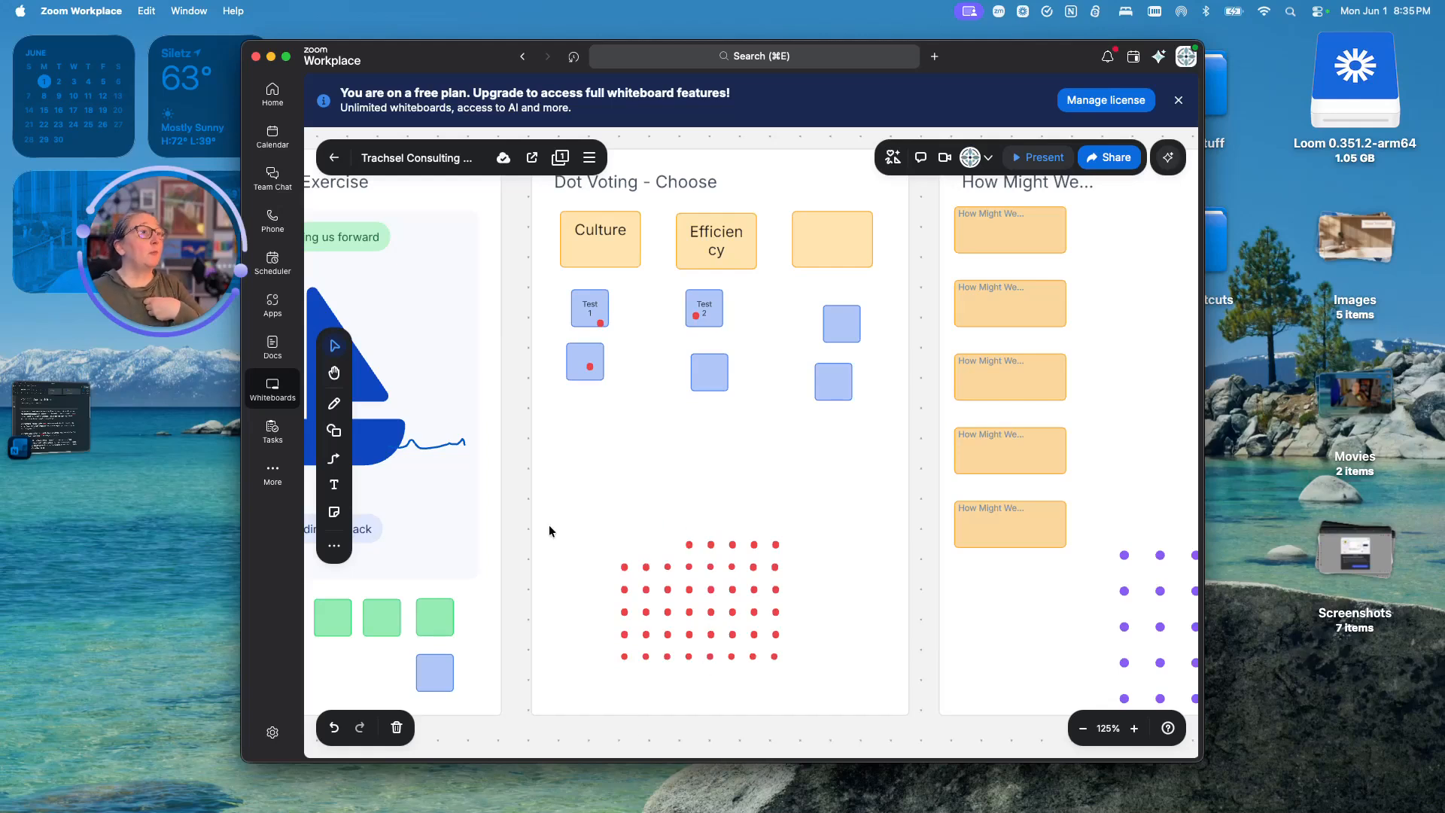
- Create Voting session 1 from Activities > Voting, keeping 3 votes per person
left_click(893, 162)
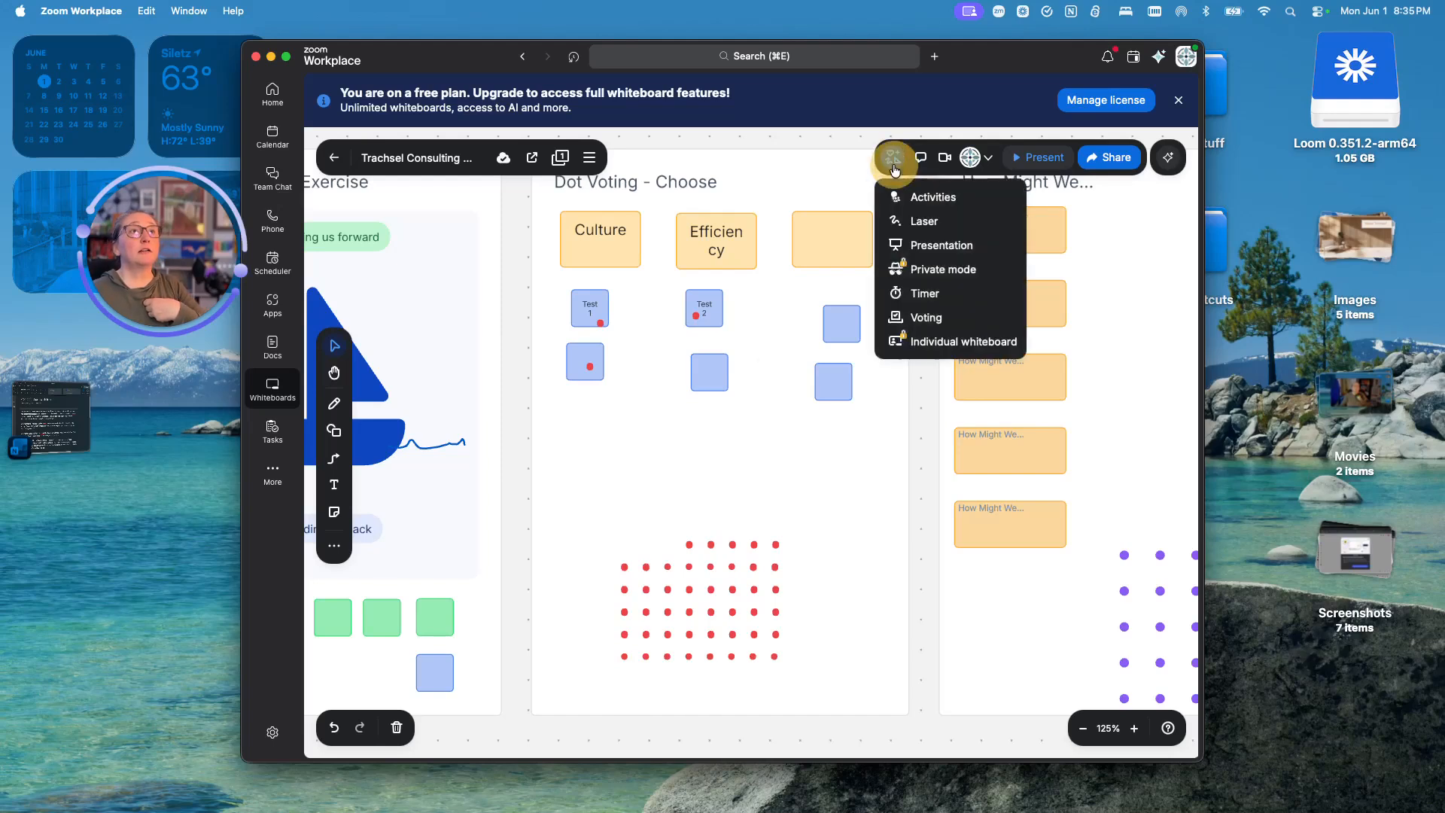
left_click(926, 319)
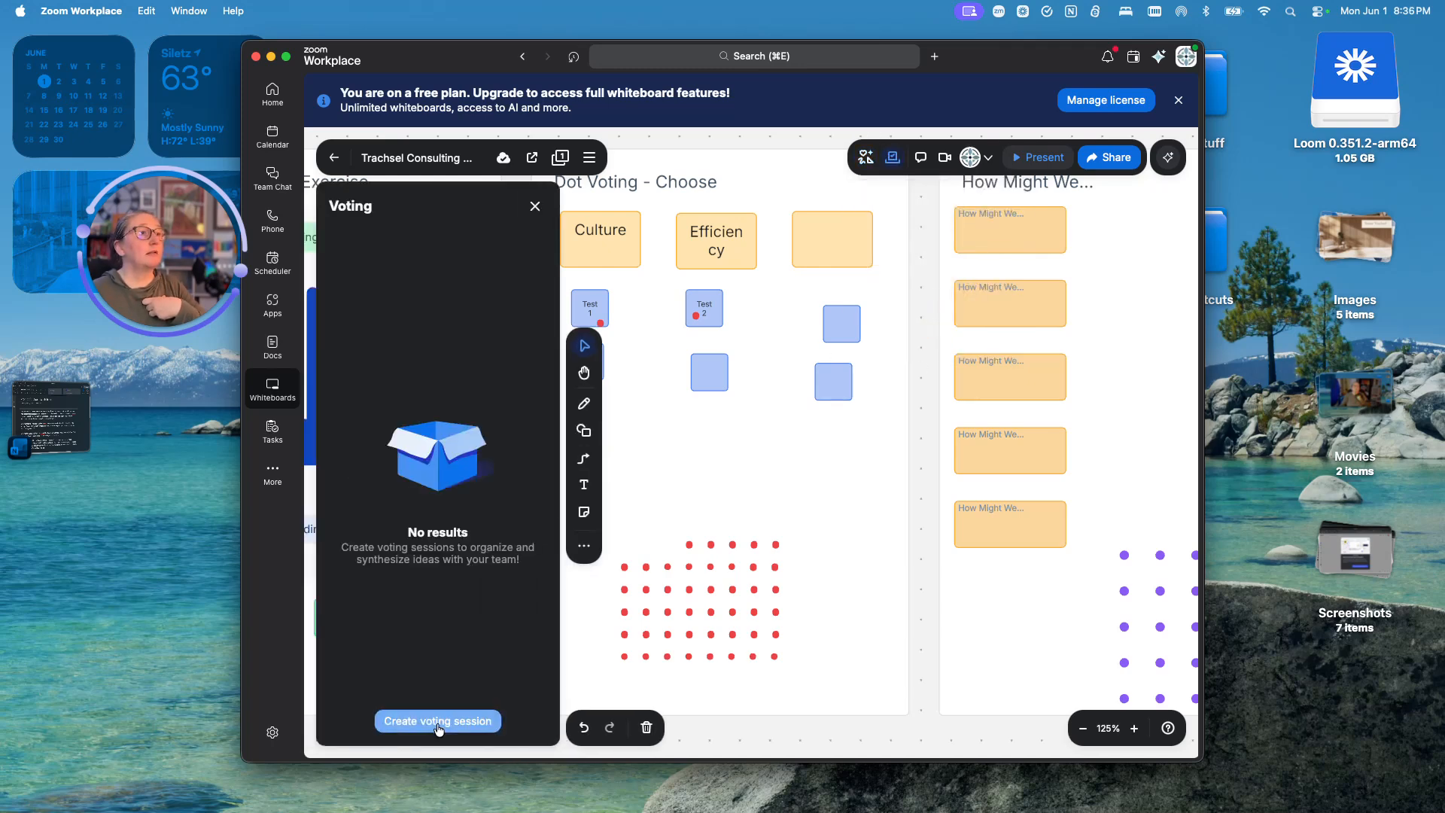
left_click(438, 721)
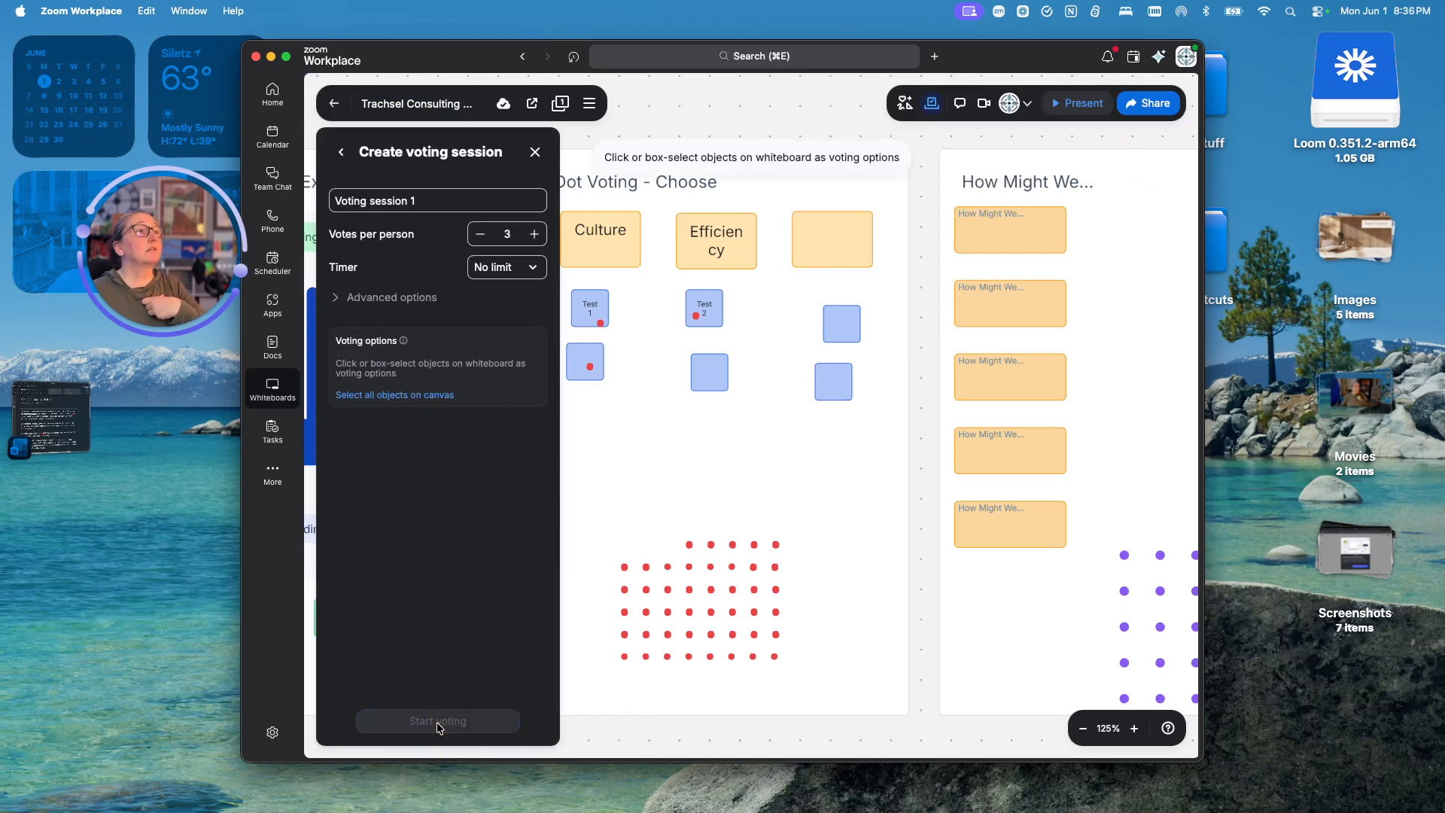
left_click(534, 235)
left_click(534, 235)
left_click(535, 235)
left_click(535, 235)
left_click(534, 234)
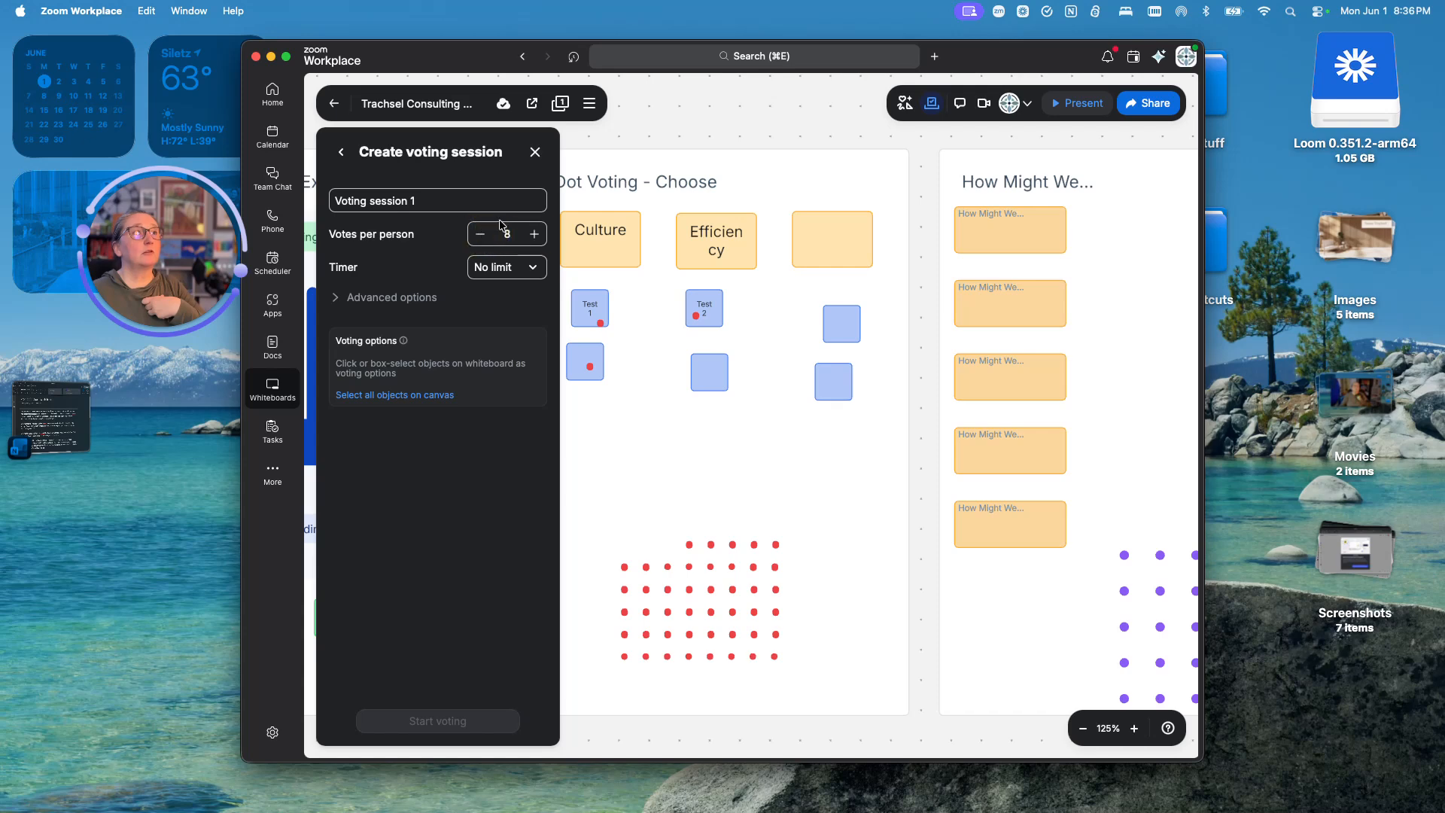
left_click(479, 240)
left_click(479, 239)
left_click(479, 239)
left_click(479, 239)
left_click(479, 239)
- Set the voting timer to No limit after briefly trying 5 mins
left_click(531, 268)
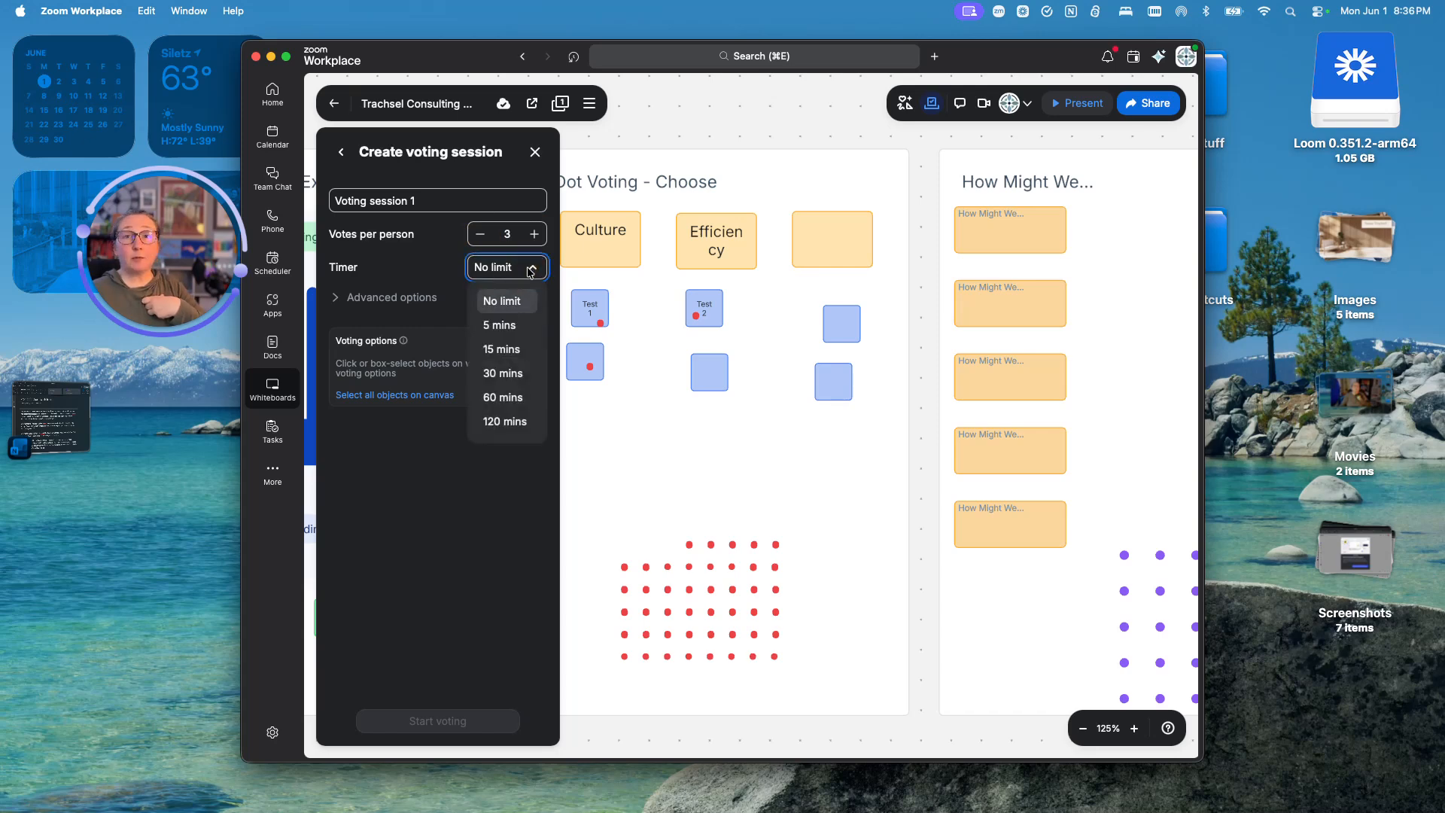
left_click(505, 326)
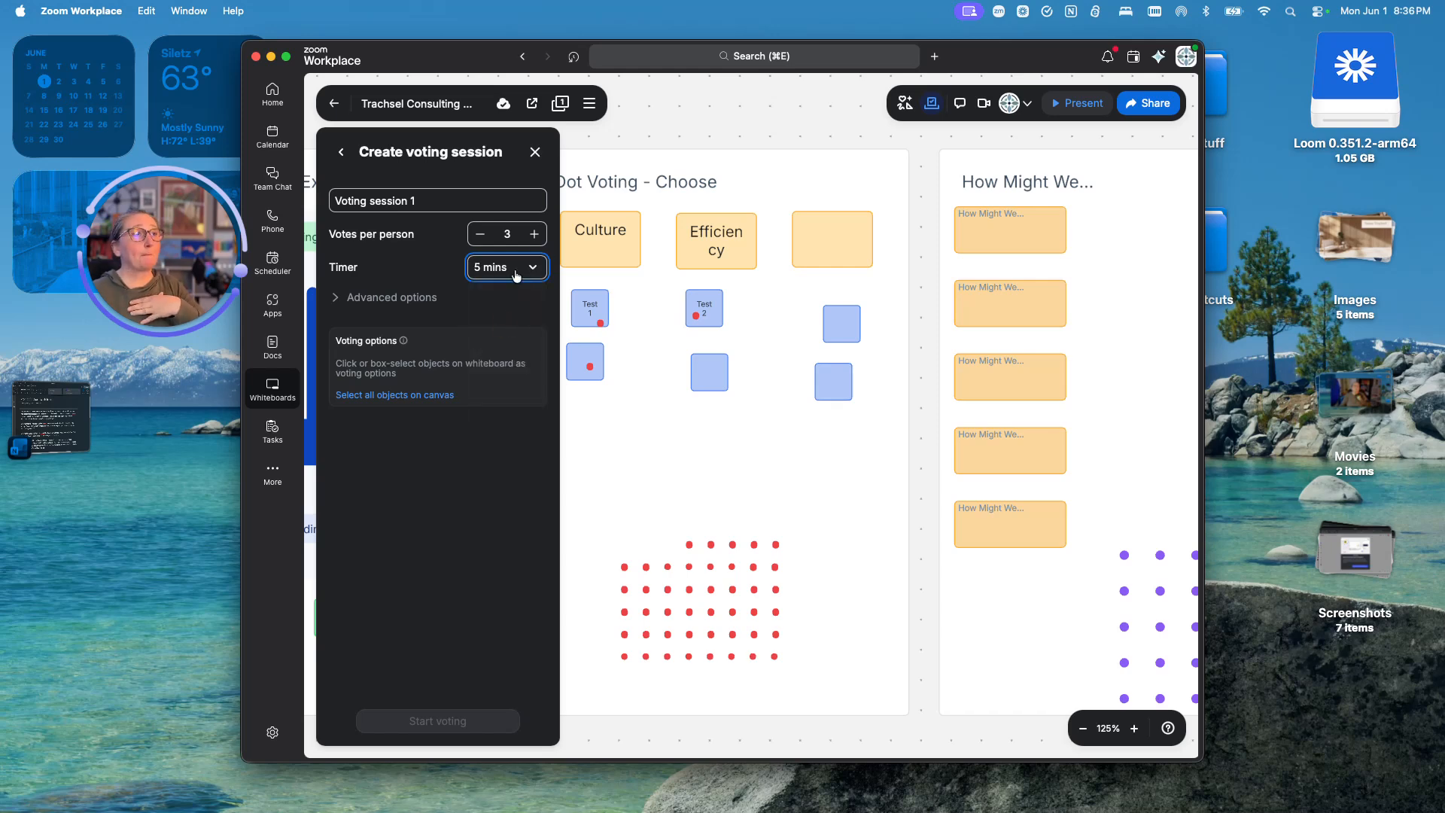
left_click(532, 266)
left_click(495, 296)
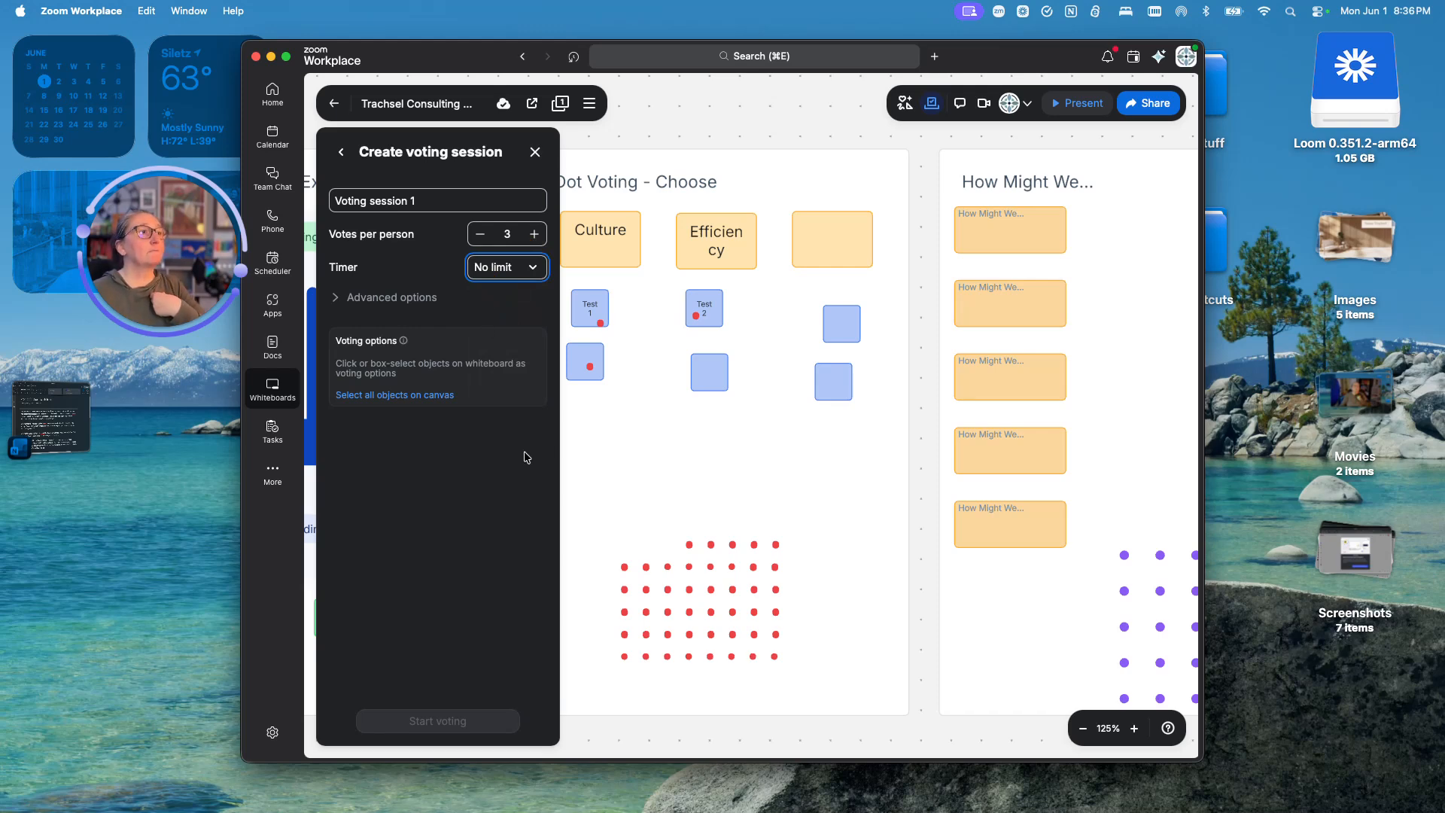
left_click(512, 337)
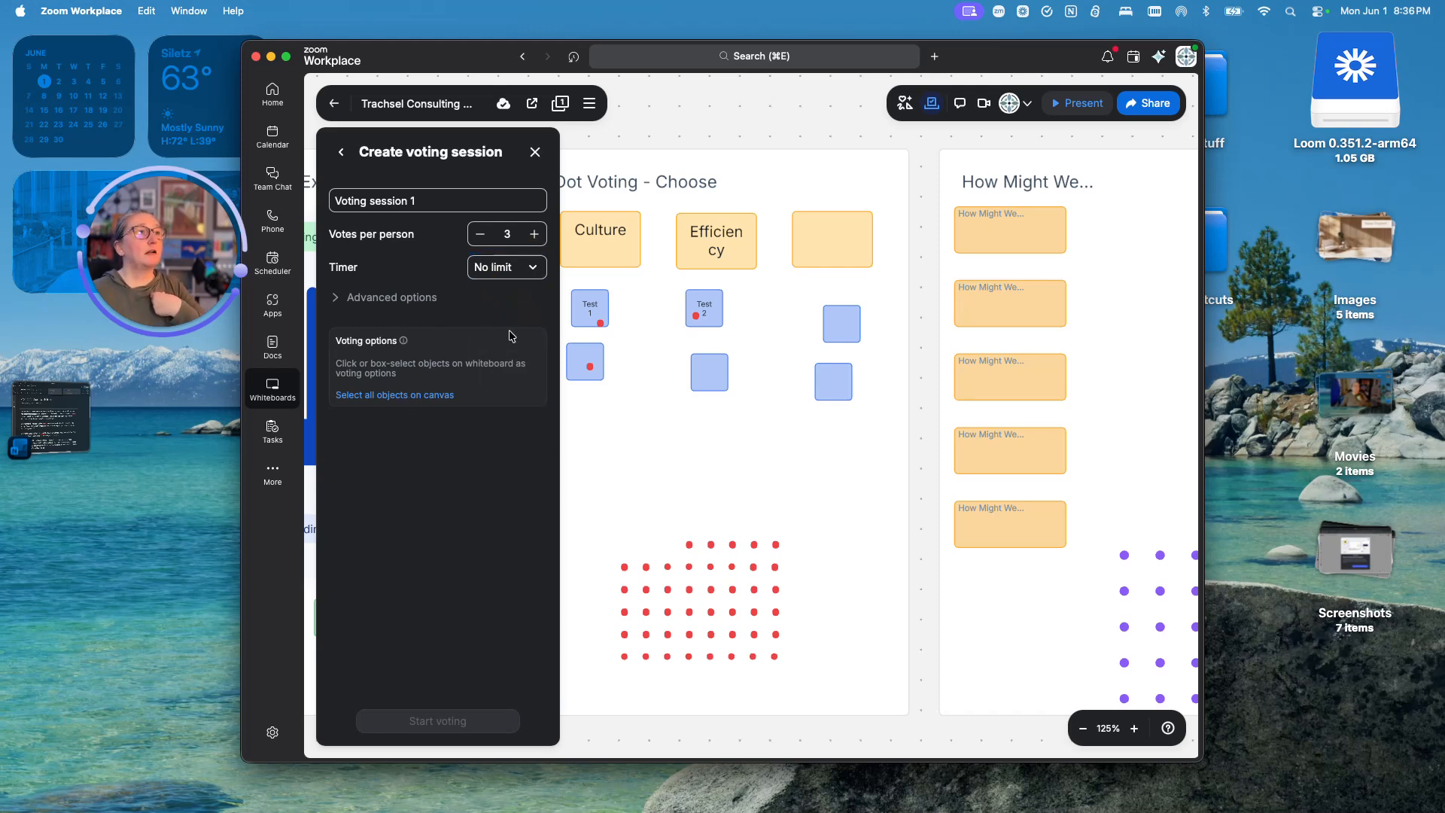
- Select the seven blue squares, including Test 1 and Test 2, as voting options, excluding the frame
left_click(601, 250)
left_click(722, 248, "shift")
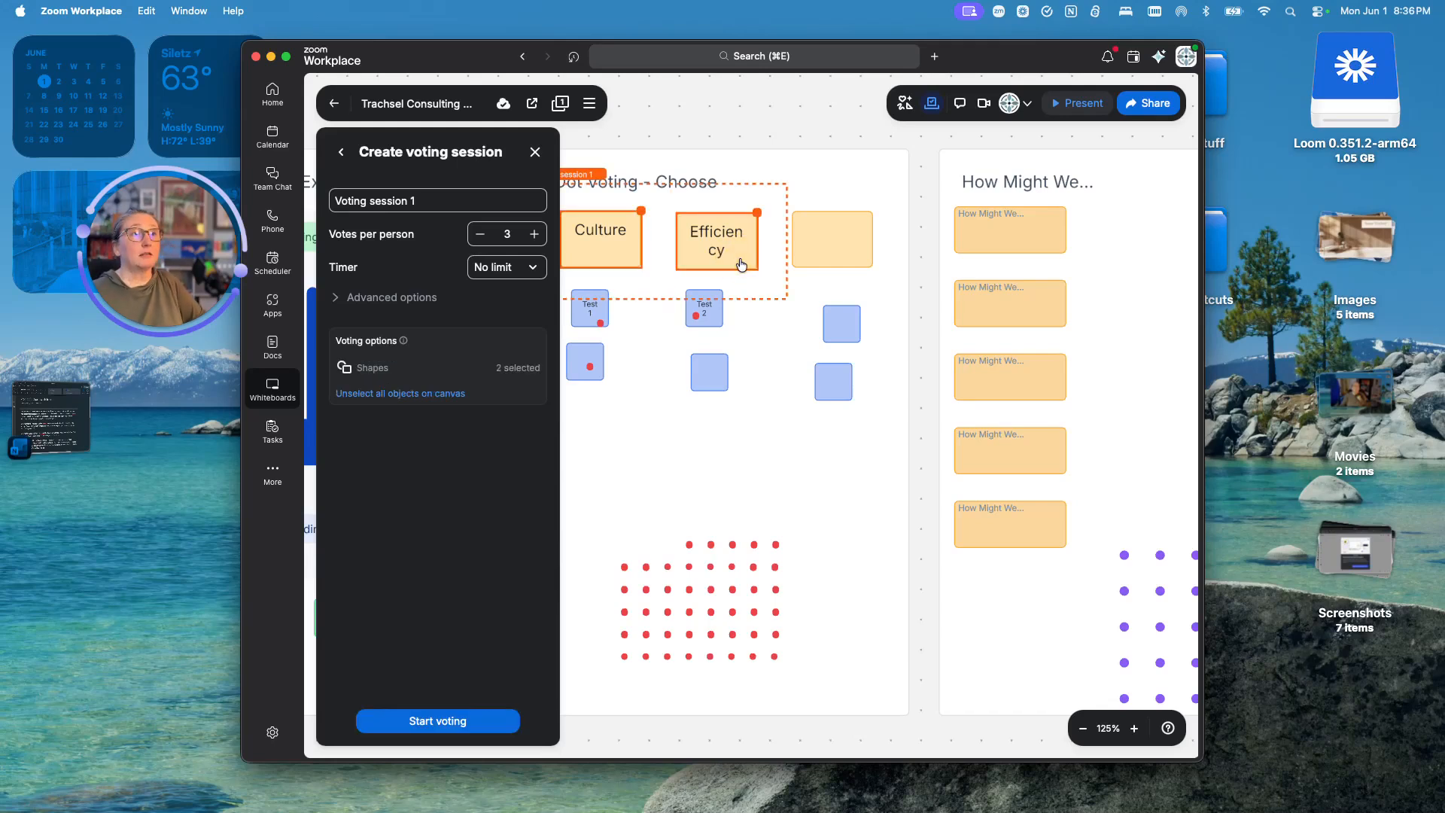
left_click(810, 250, "shift")
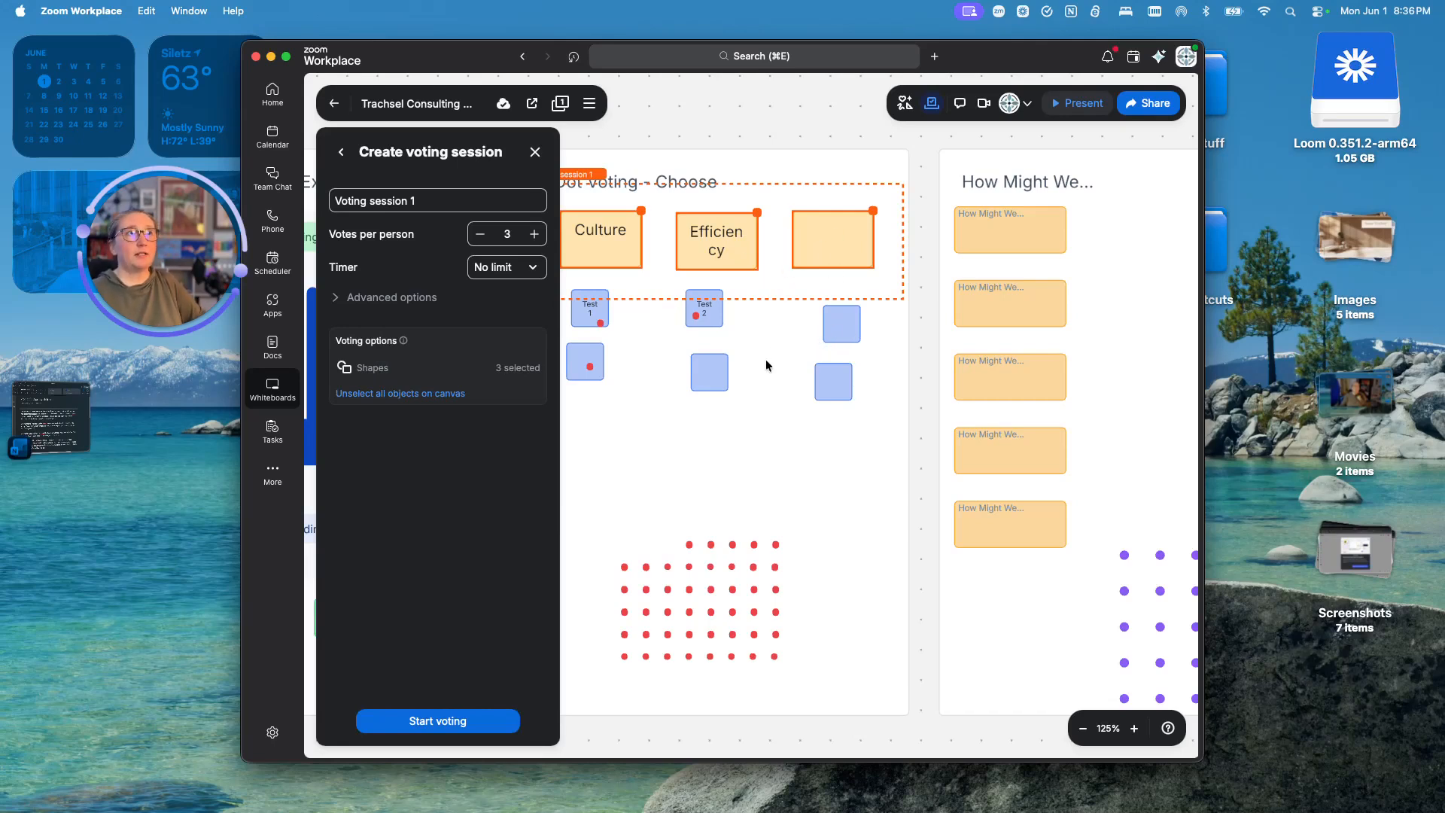
left_click(656, 410, "shift")
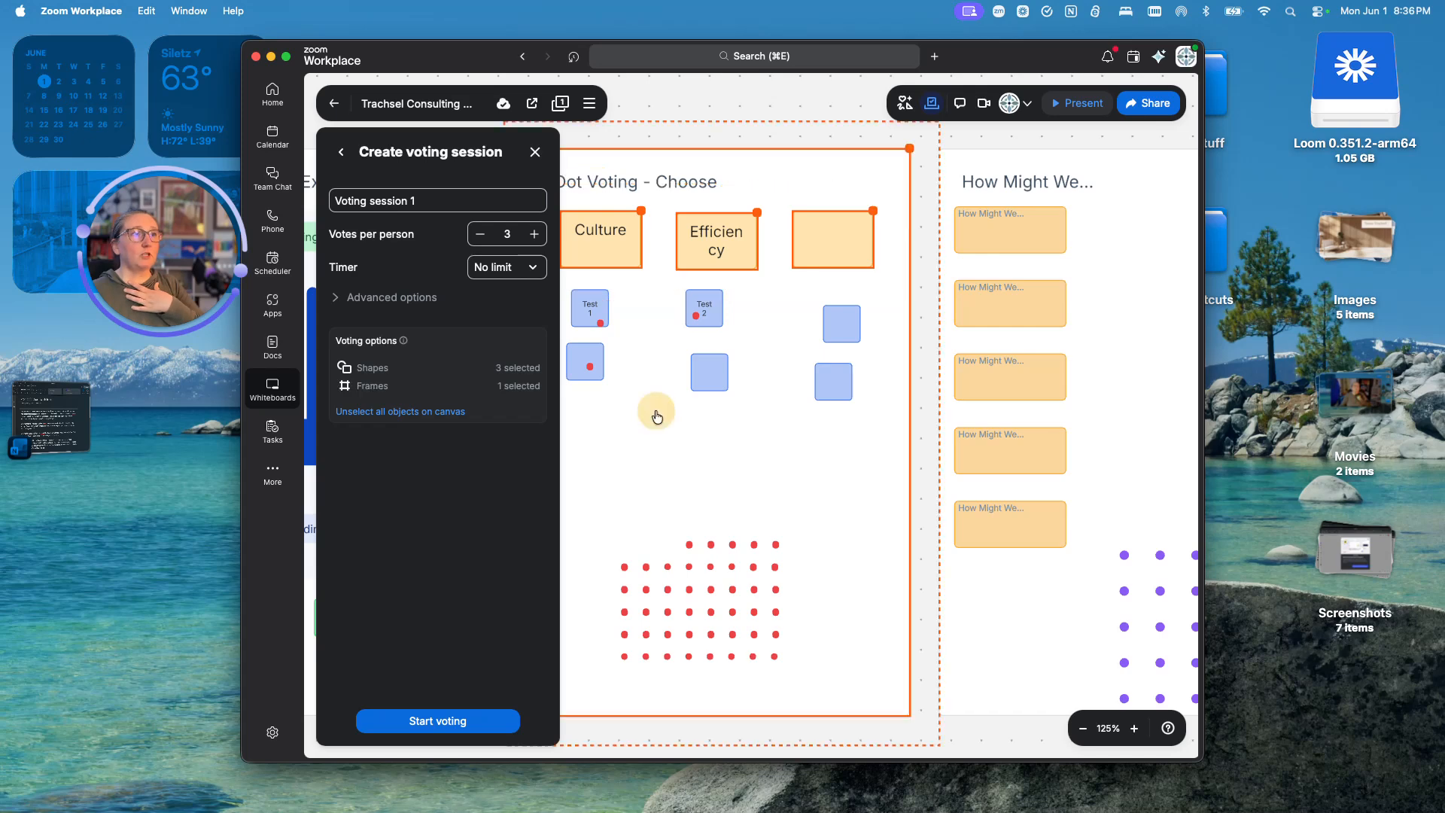
left_click_drag(853, 411, 686, 302)
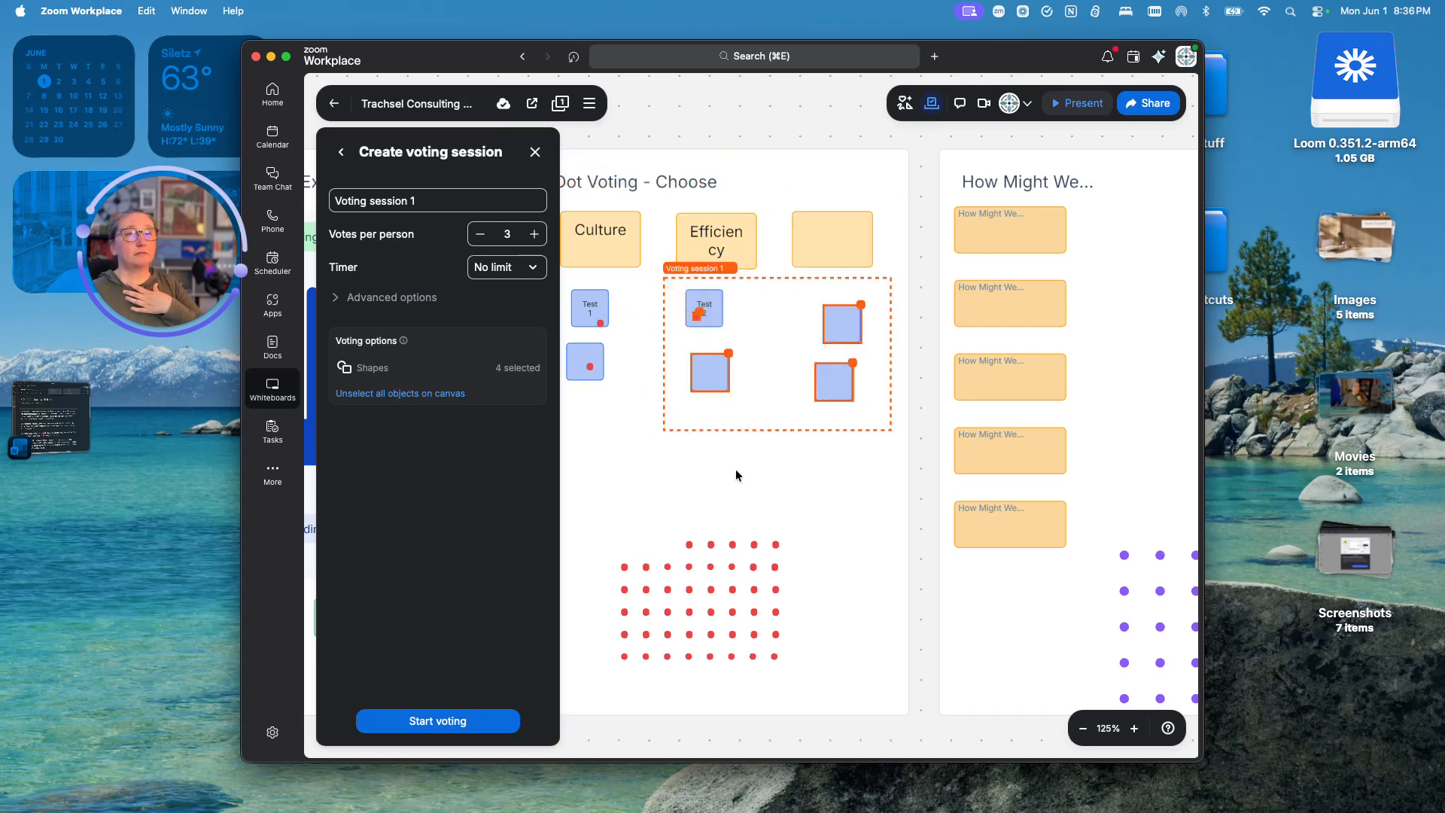
left_click(756, 463, "shift")
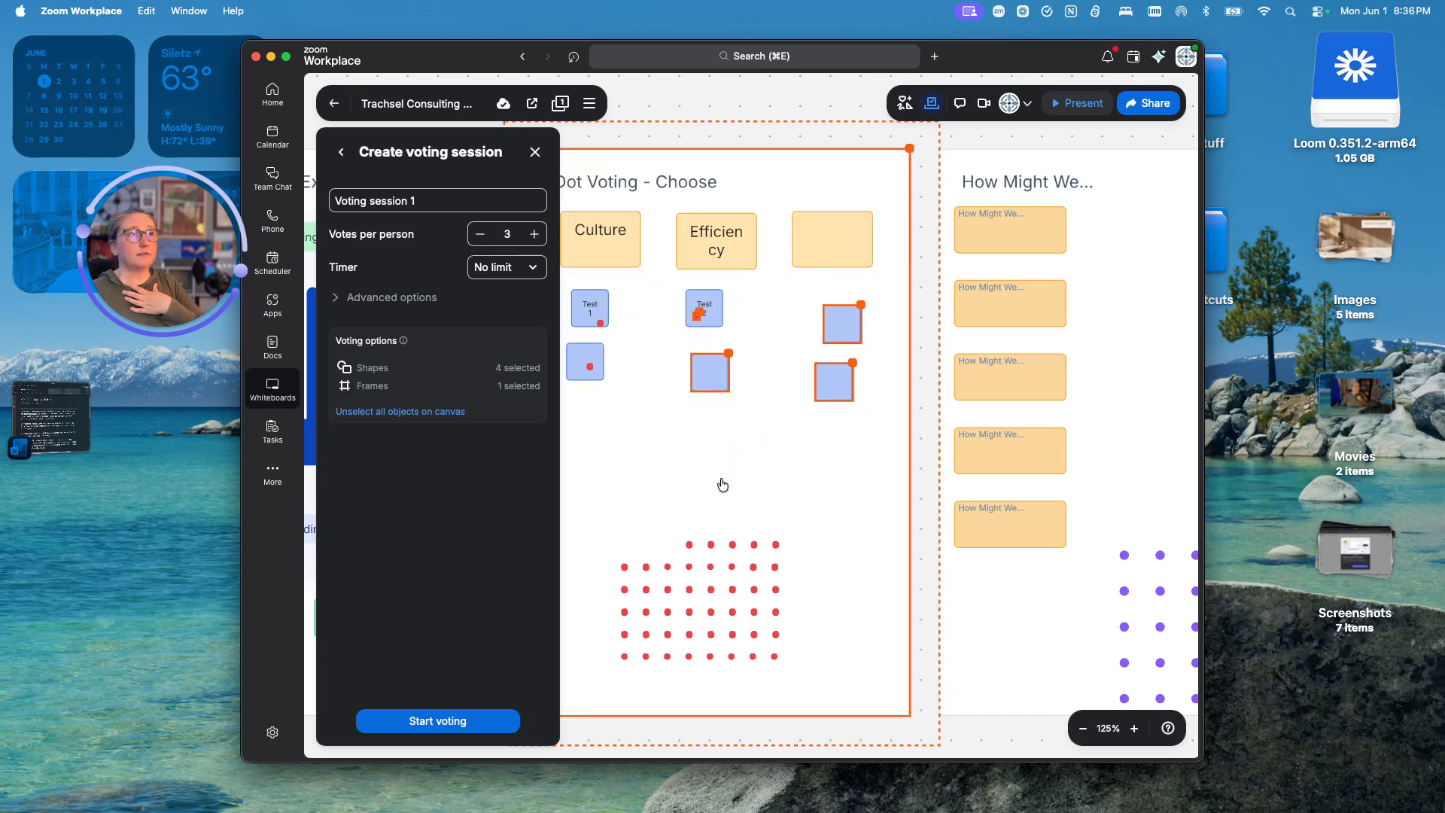
left_click(866, 435, "shift")
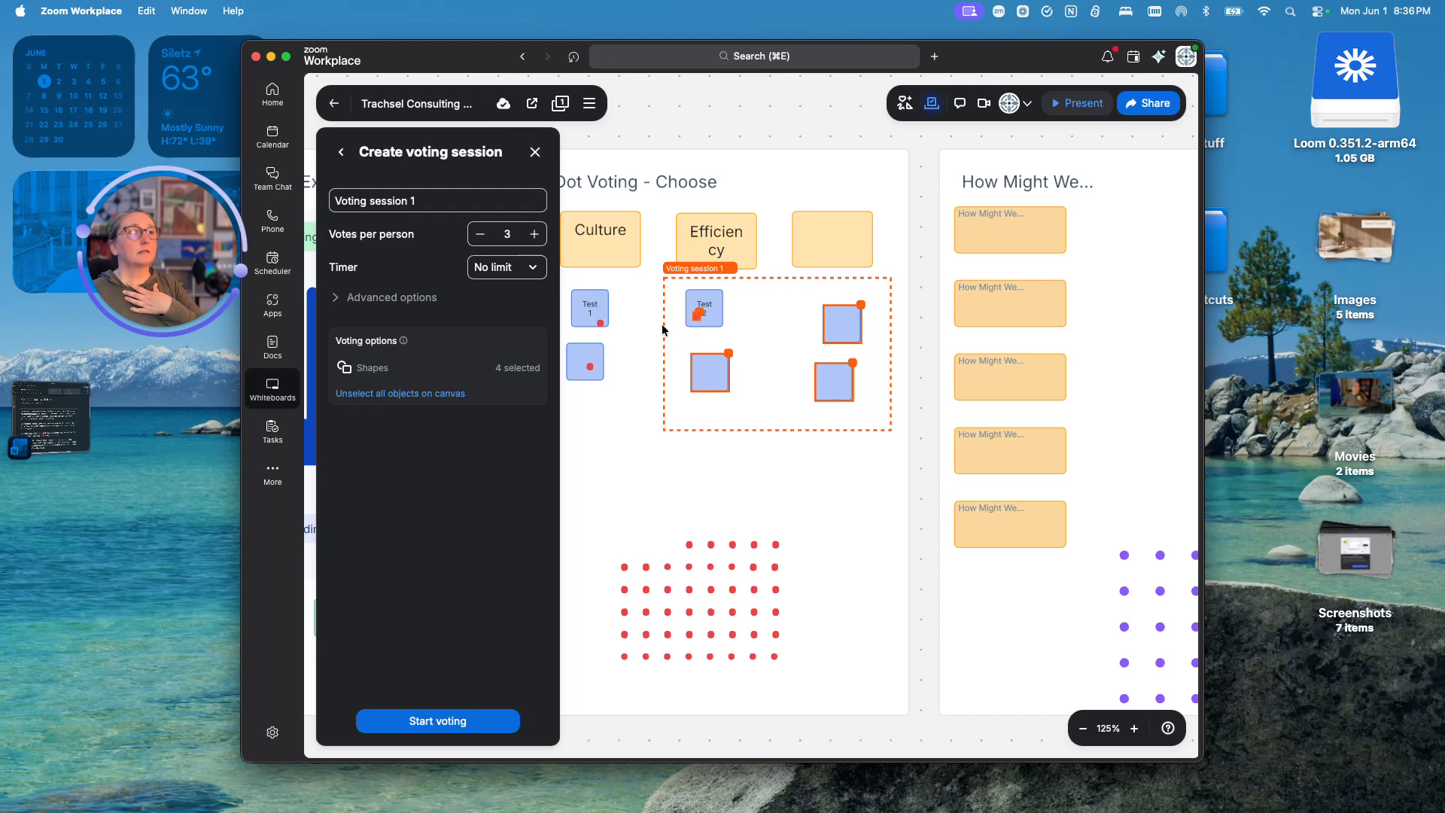
left_click(581, 303, "shift")
left_click(587, 362, "shift")
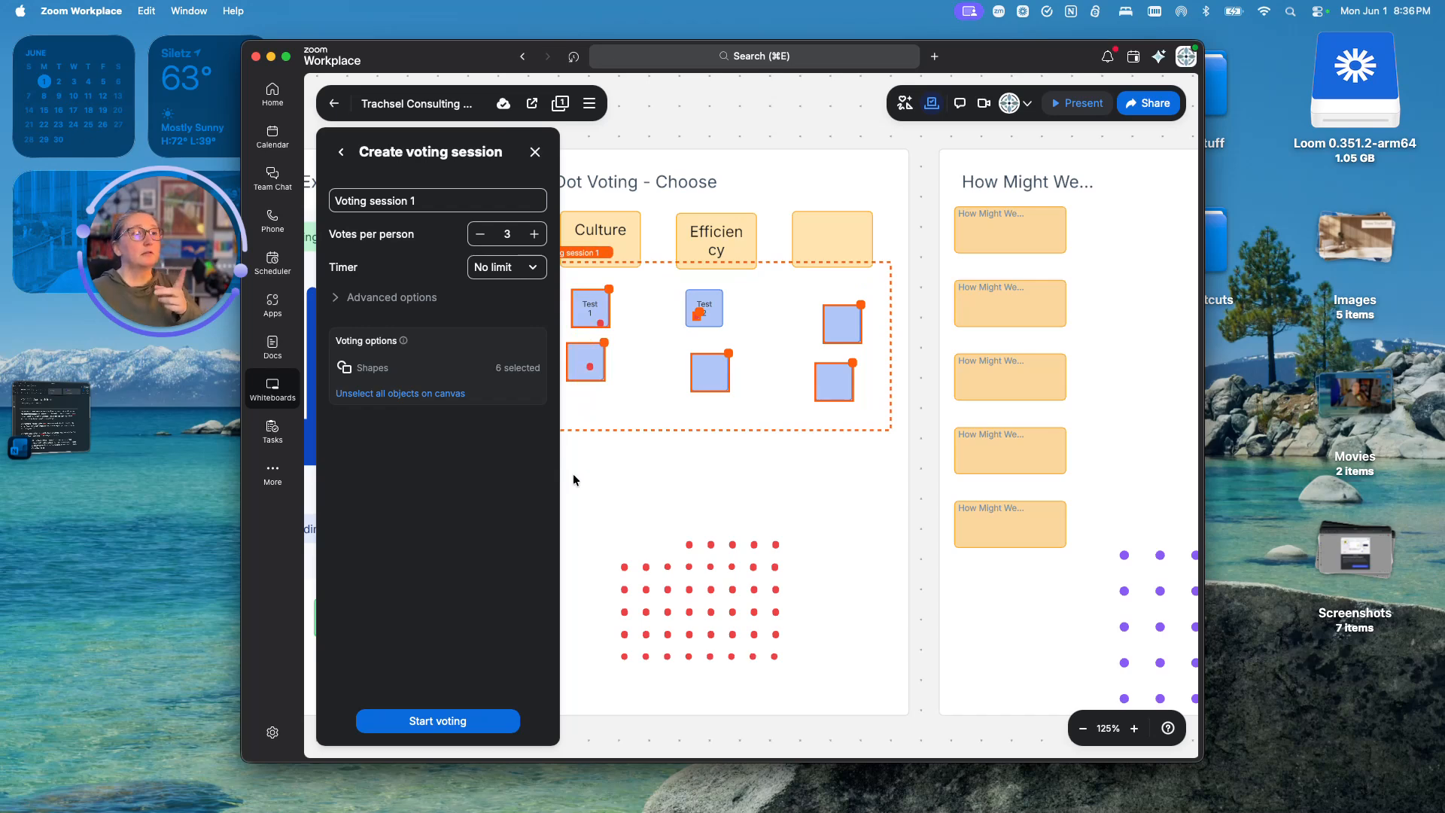
left_click(698, 312, "shift")
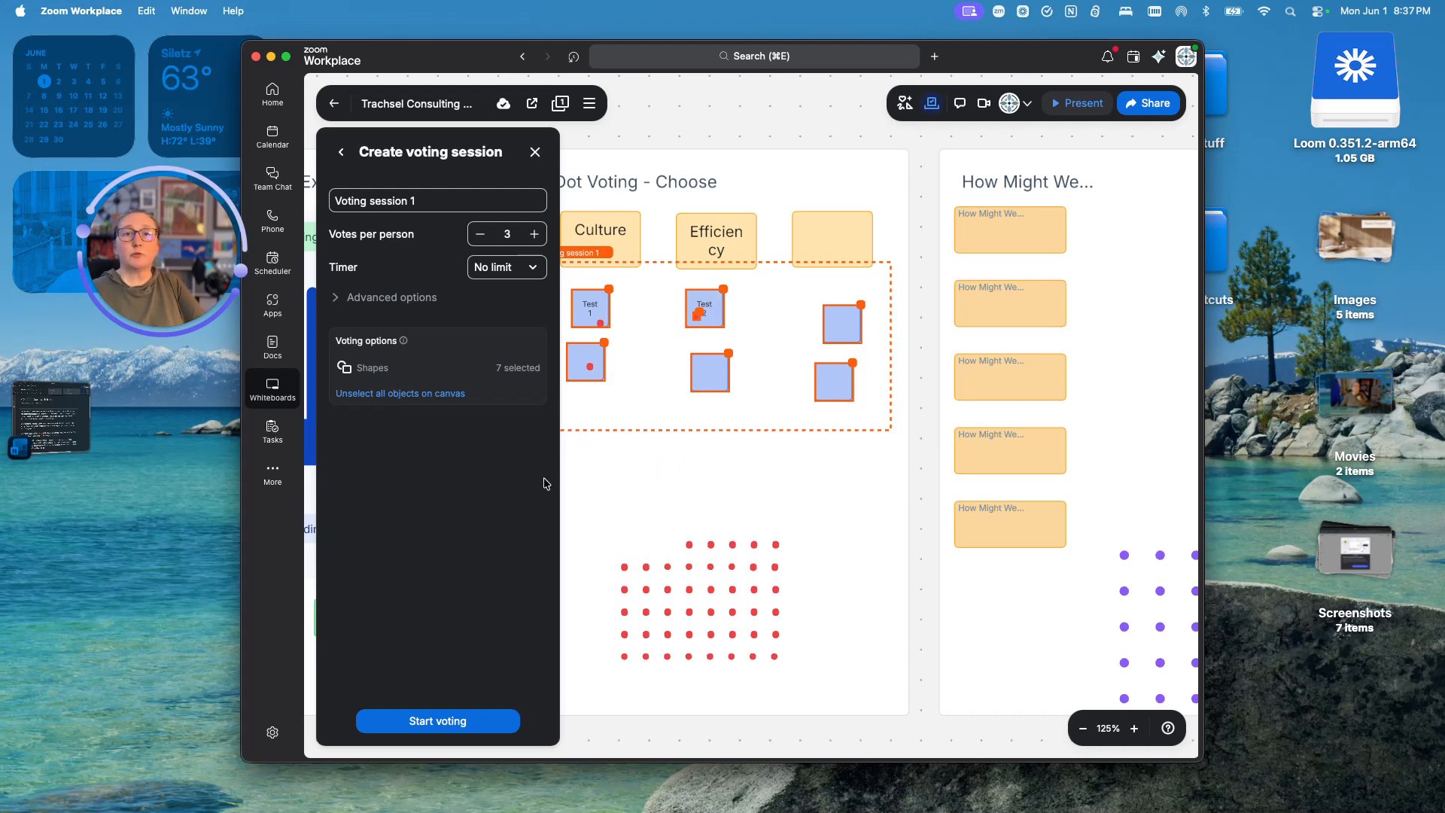
- Start Voting session 1, give Test 1 one vote and Test 2 two, then submit
left_click(422, 722)
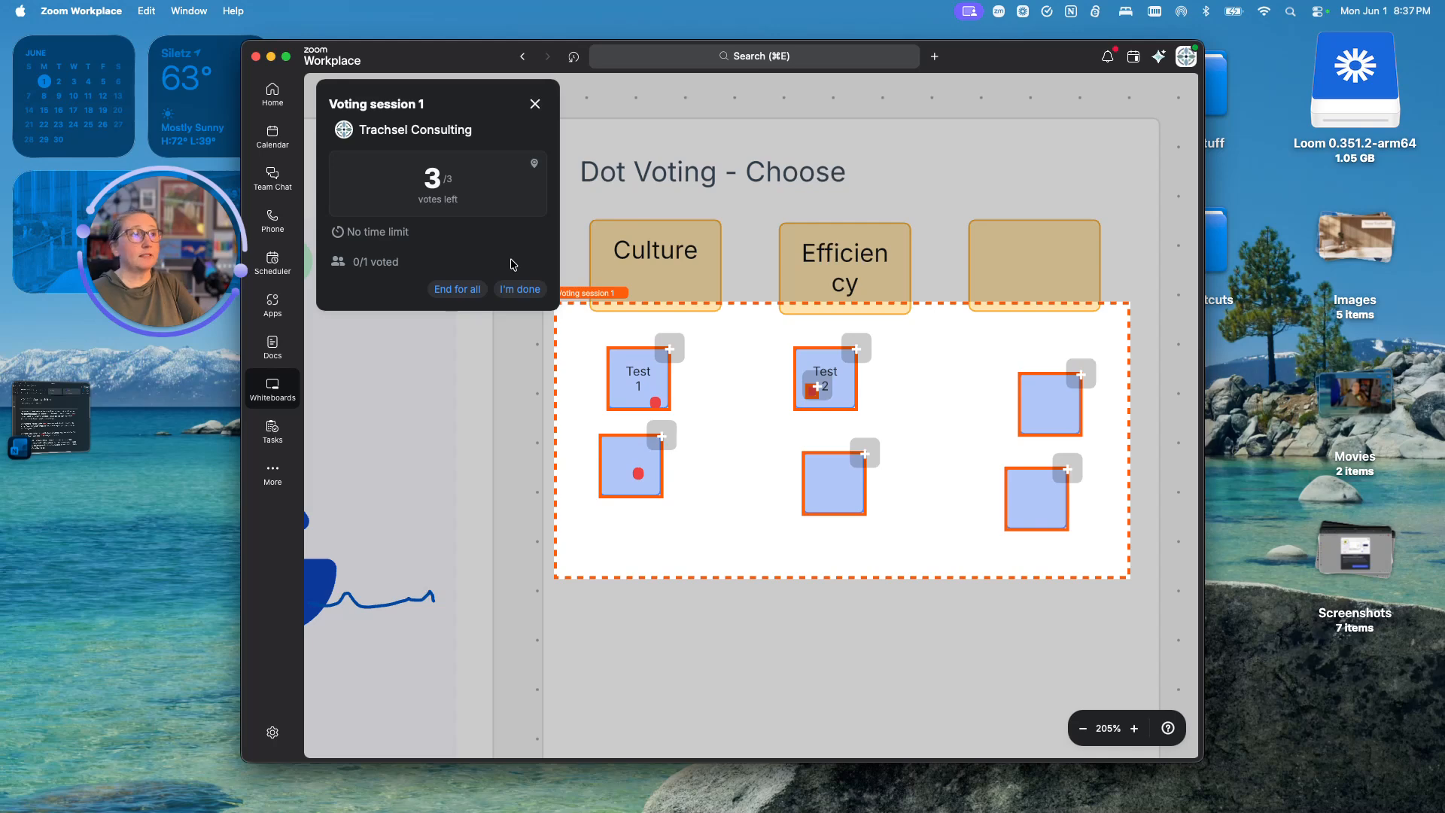
left_click(671, 350)
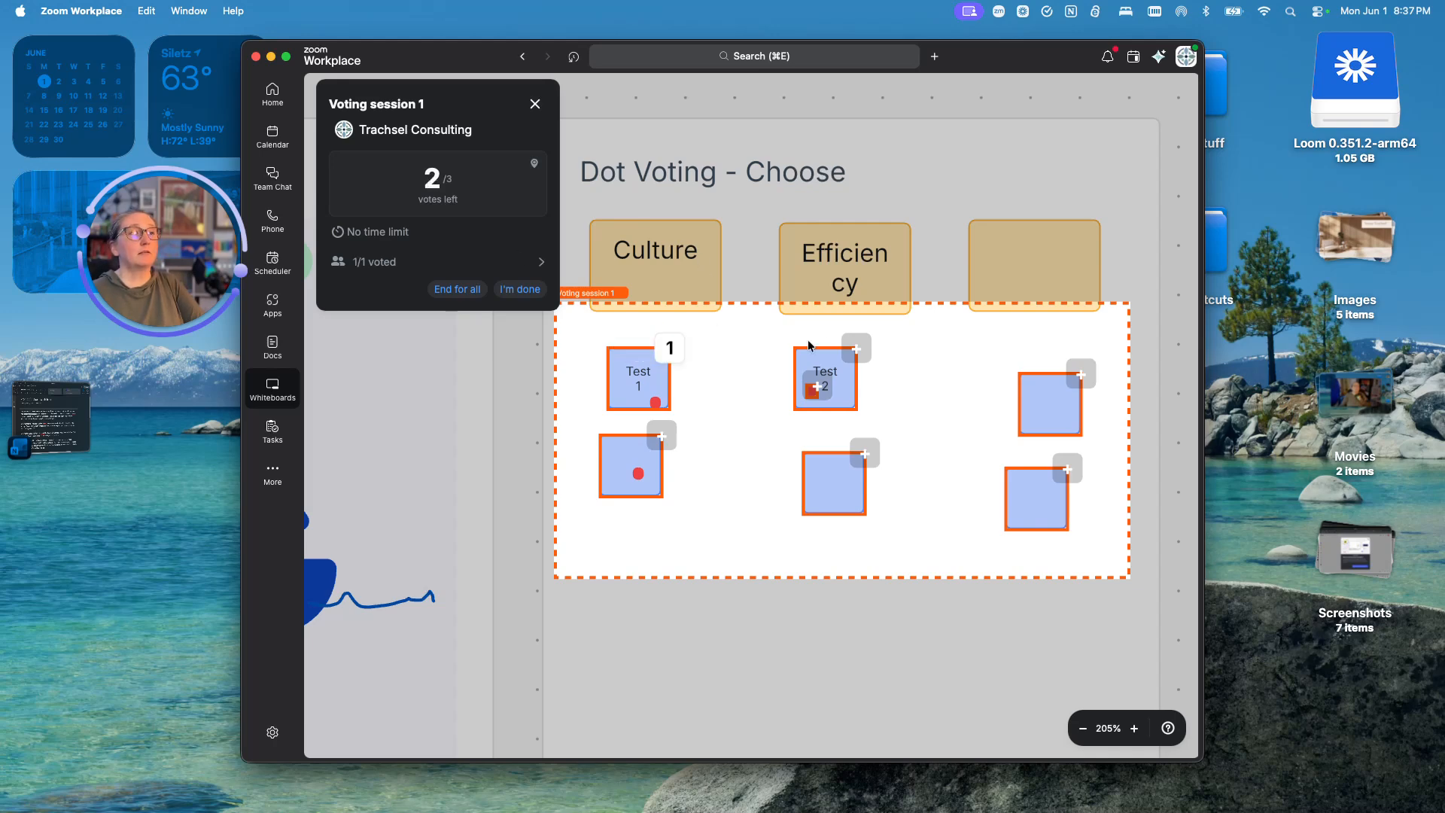
left_click(862, 347)
mouse_move(808, 474)
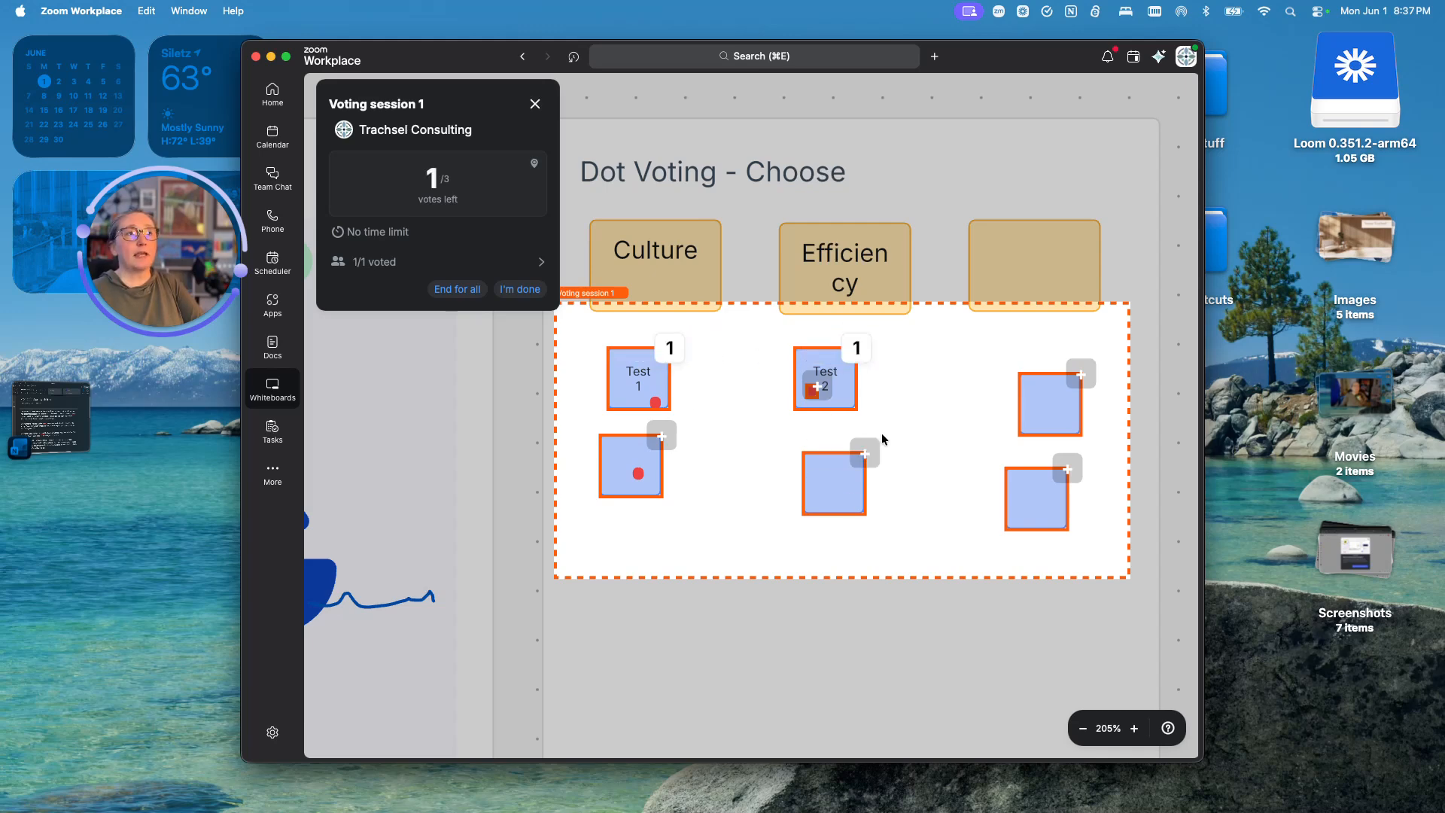
left_click(864, 454)
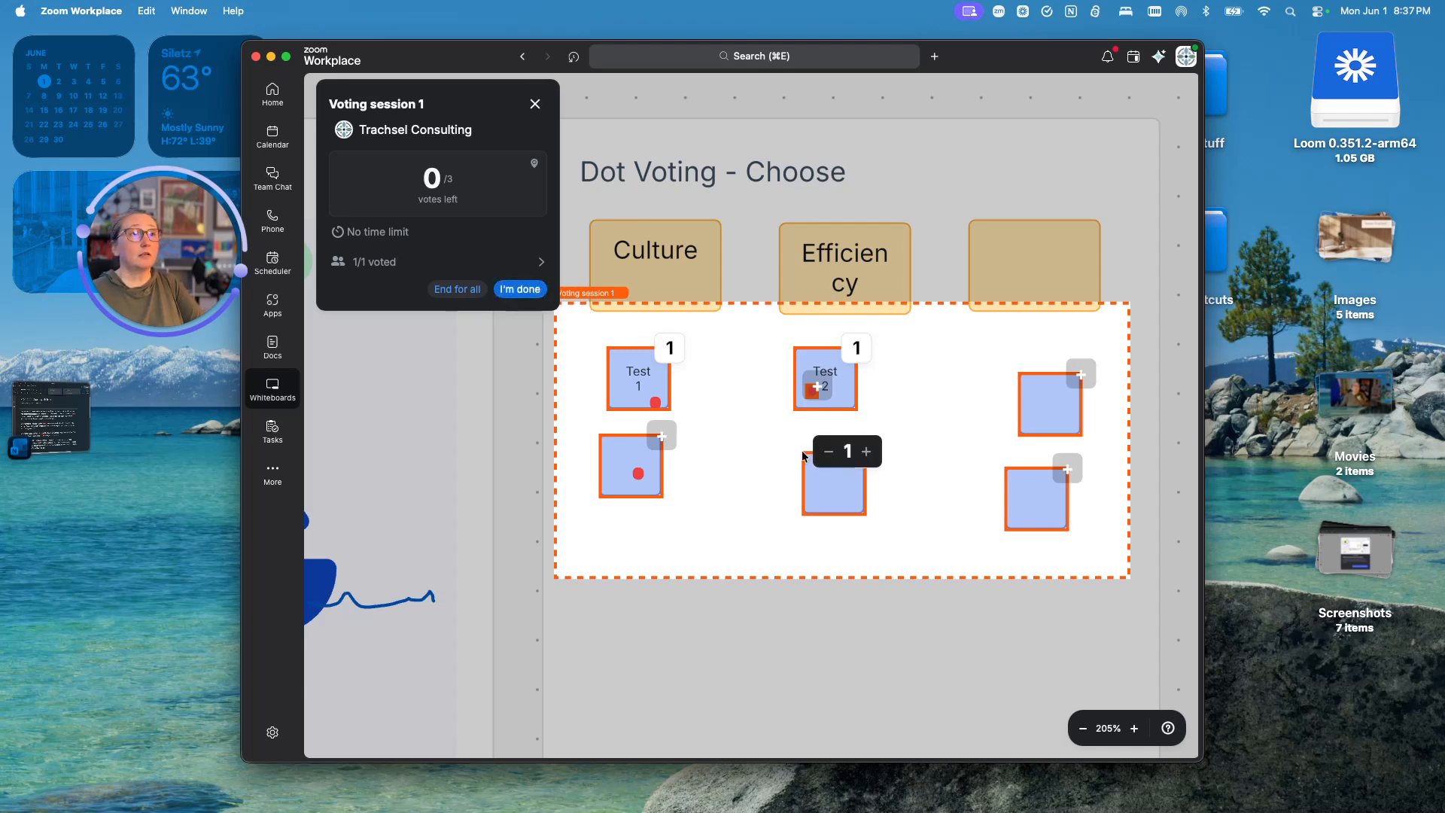
left_click(826, 458)
mouse_move(832, 365)
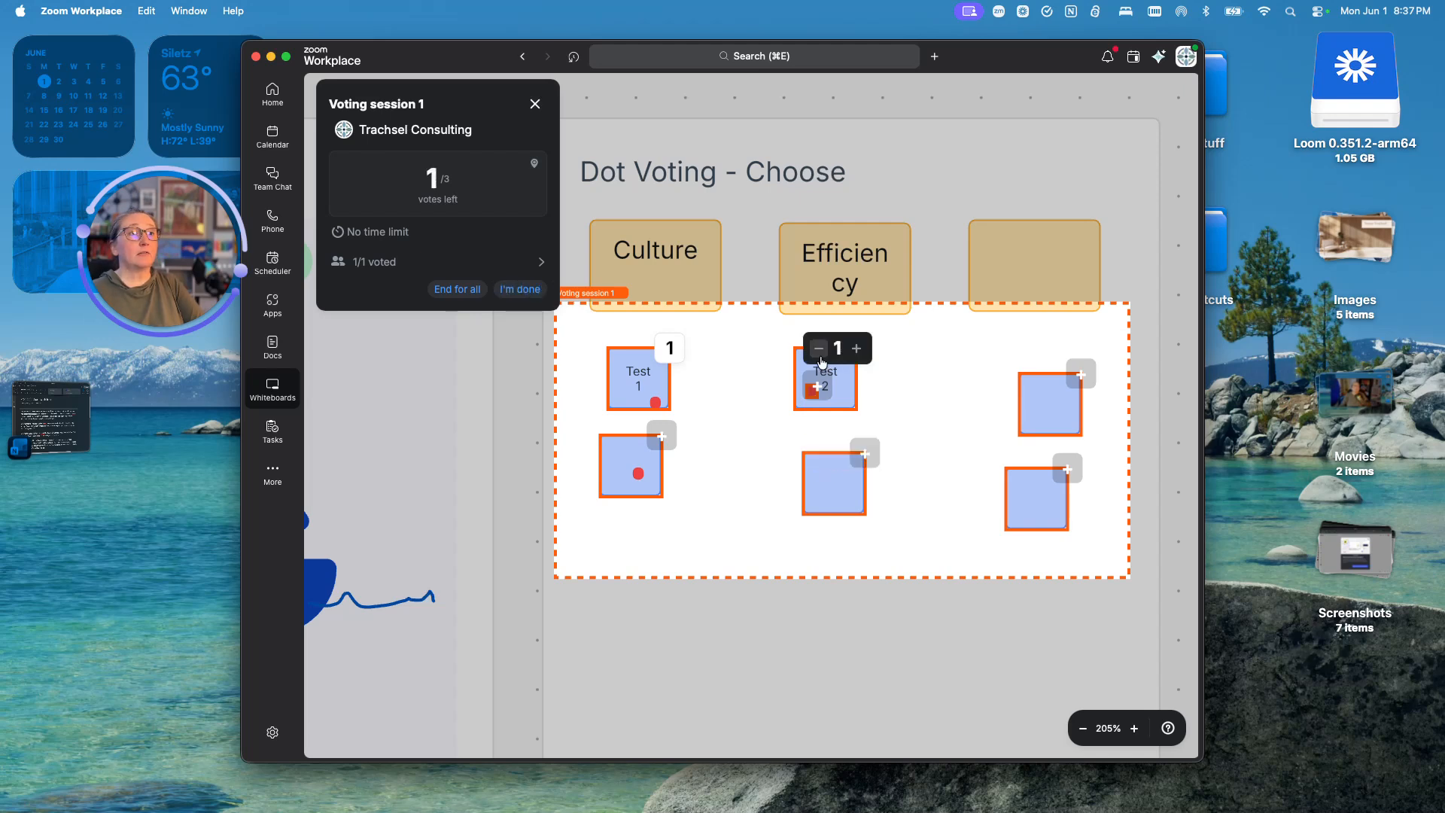
left_click(857, 353)
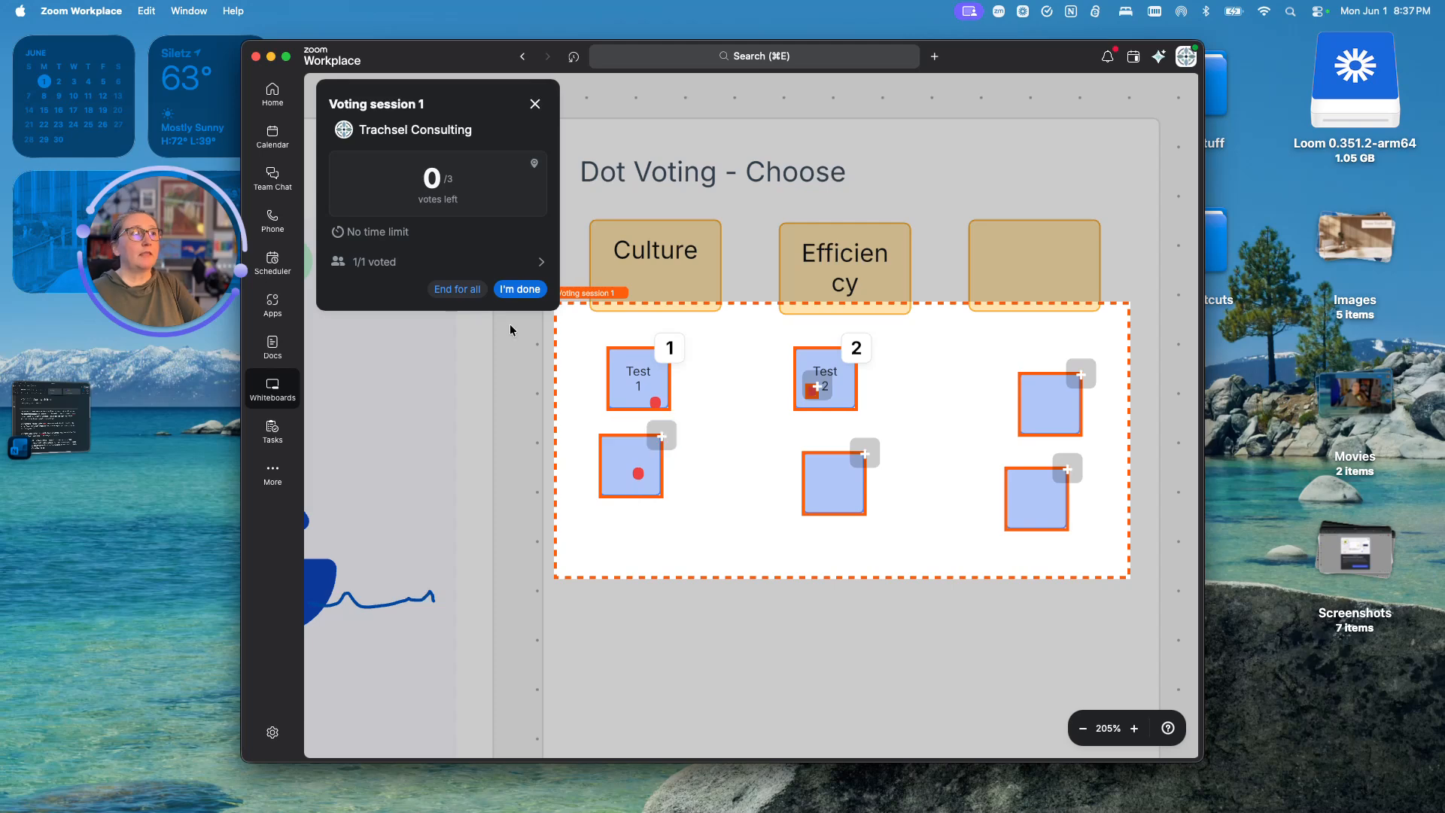
left_click(516, 291)
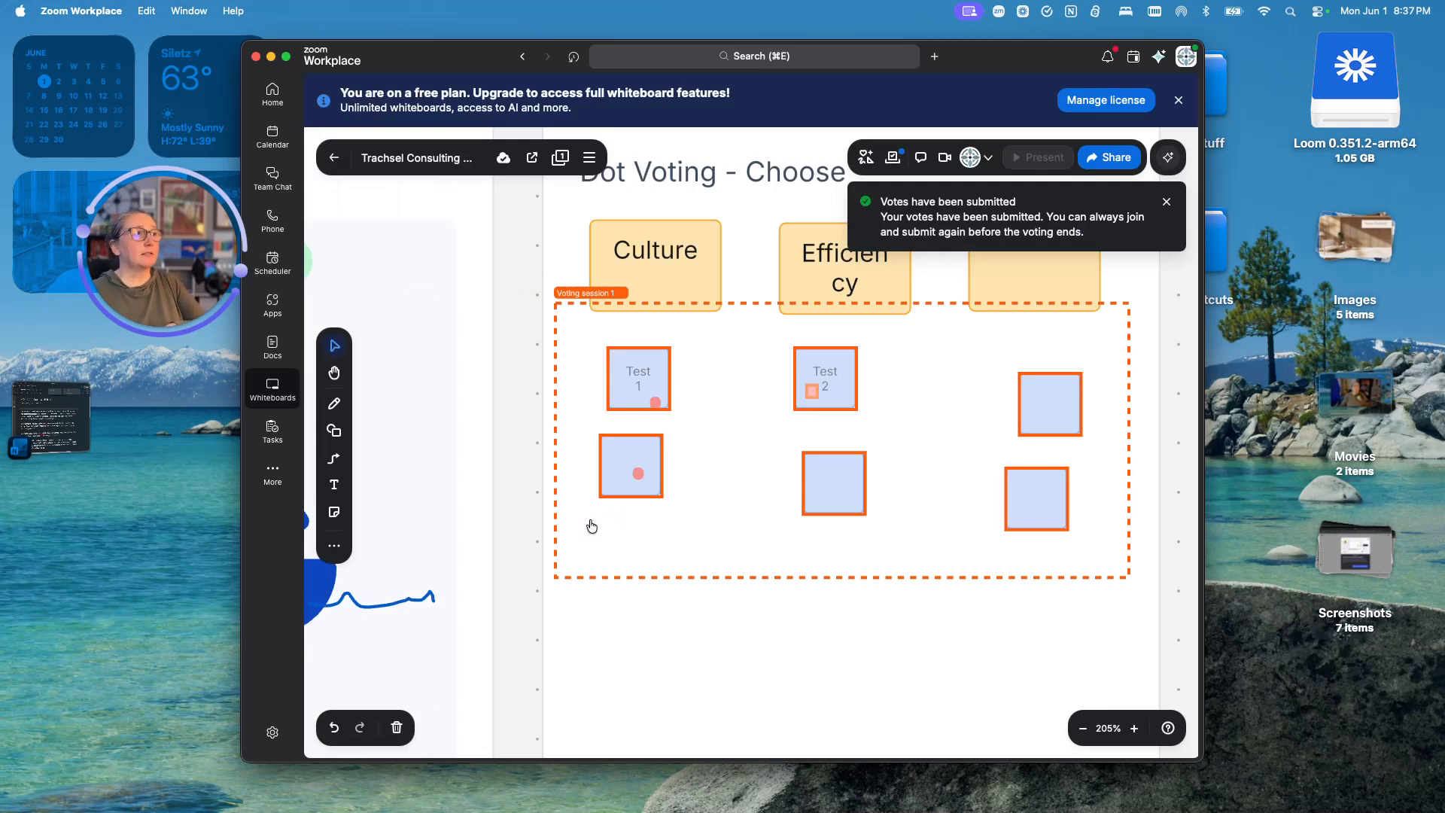
- End Voting session 1 for everyone and dismiss its results
left_click(893, 161)
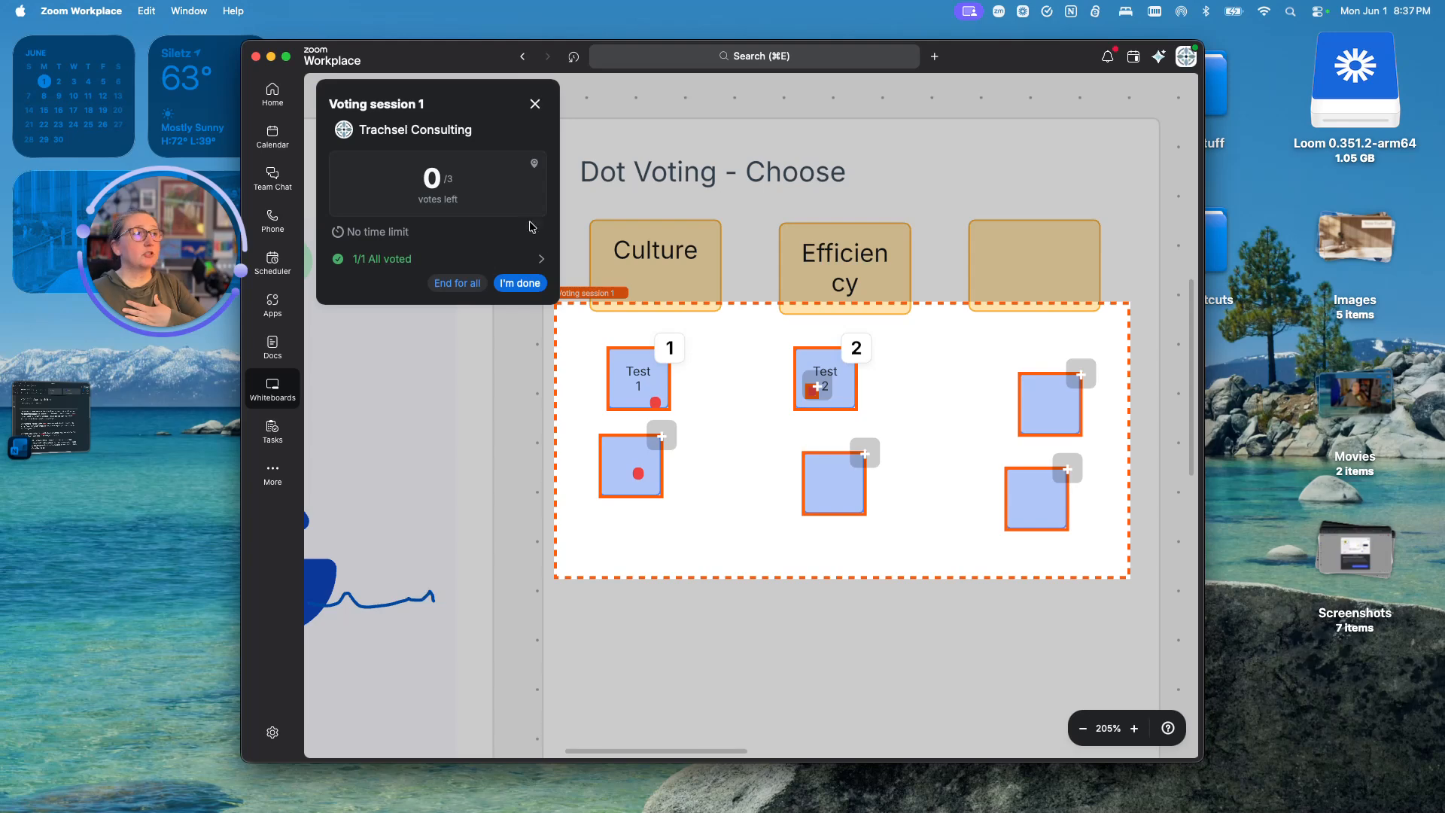
left_click(447, 283)
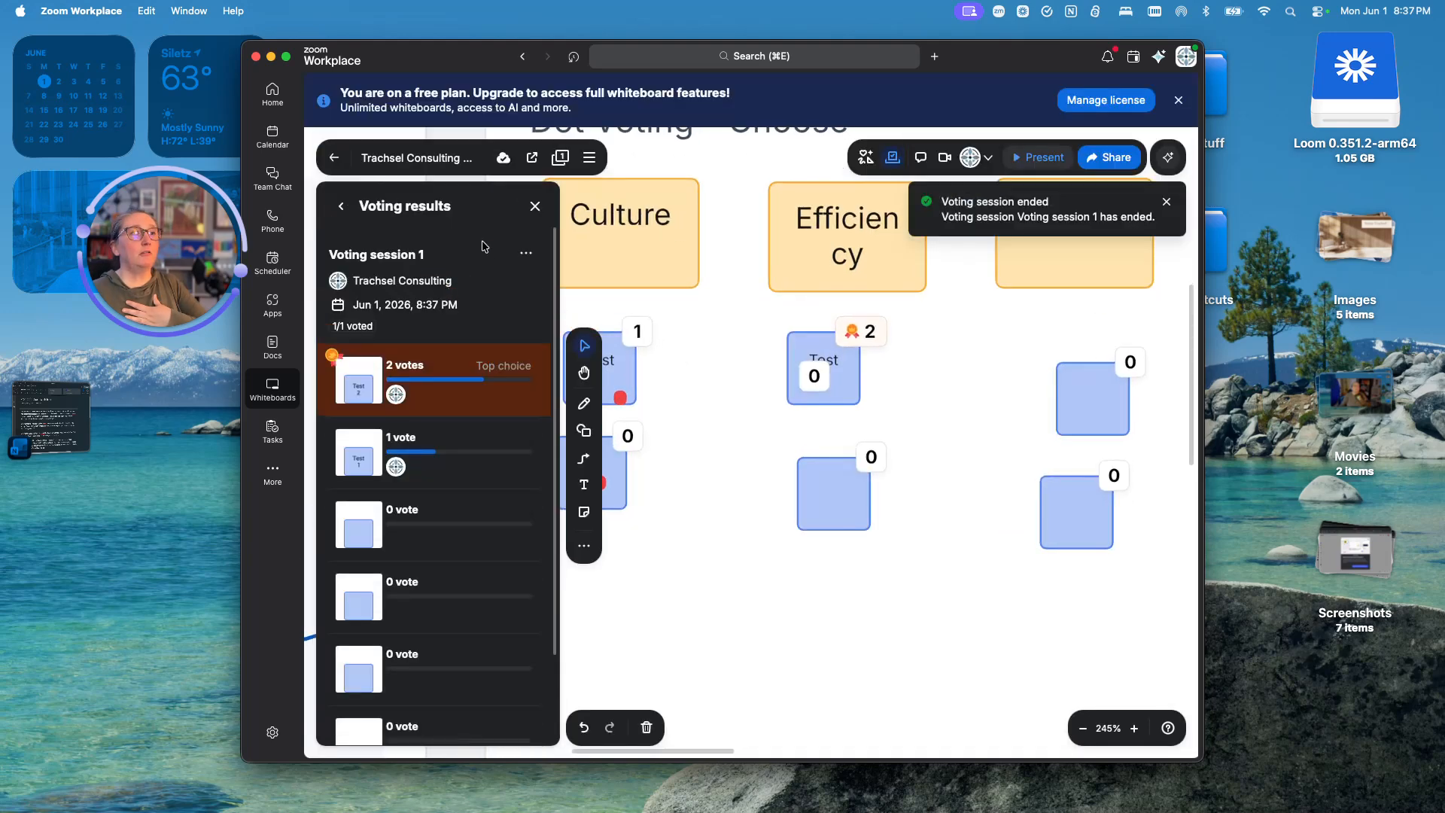
left_click(534, 208)
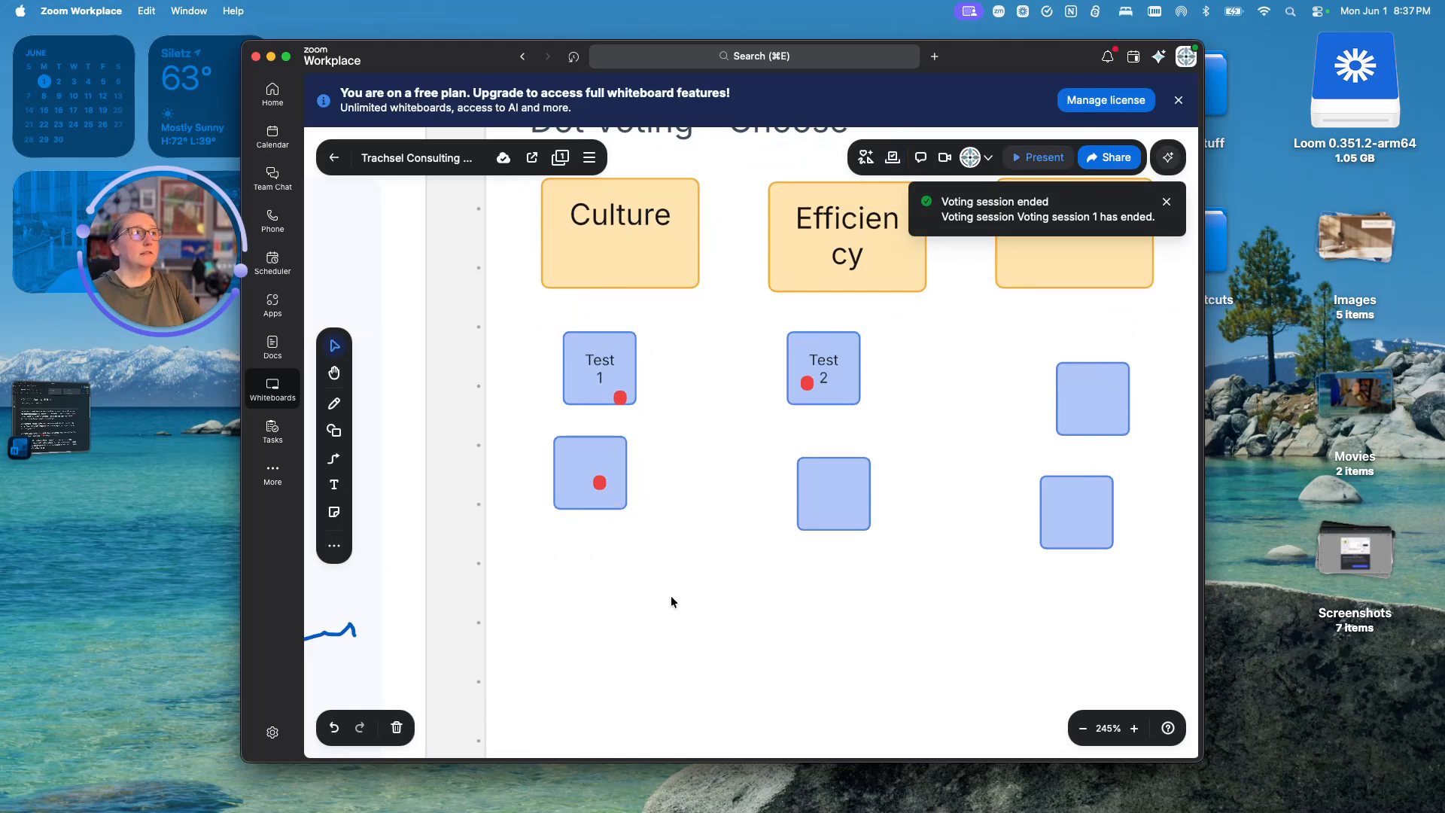
- Review Voting session 1 results, with Test 2 leading on 2 votes, then close them
left_click(892, 157)
left_click(487, 283)
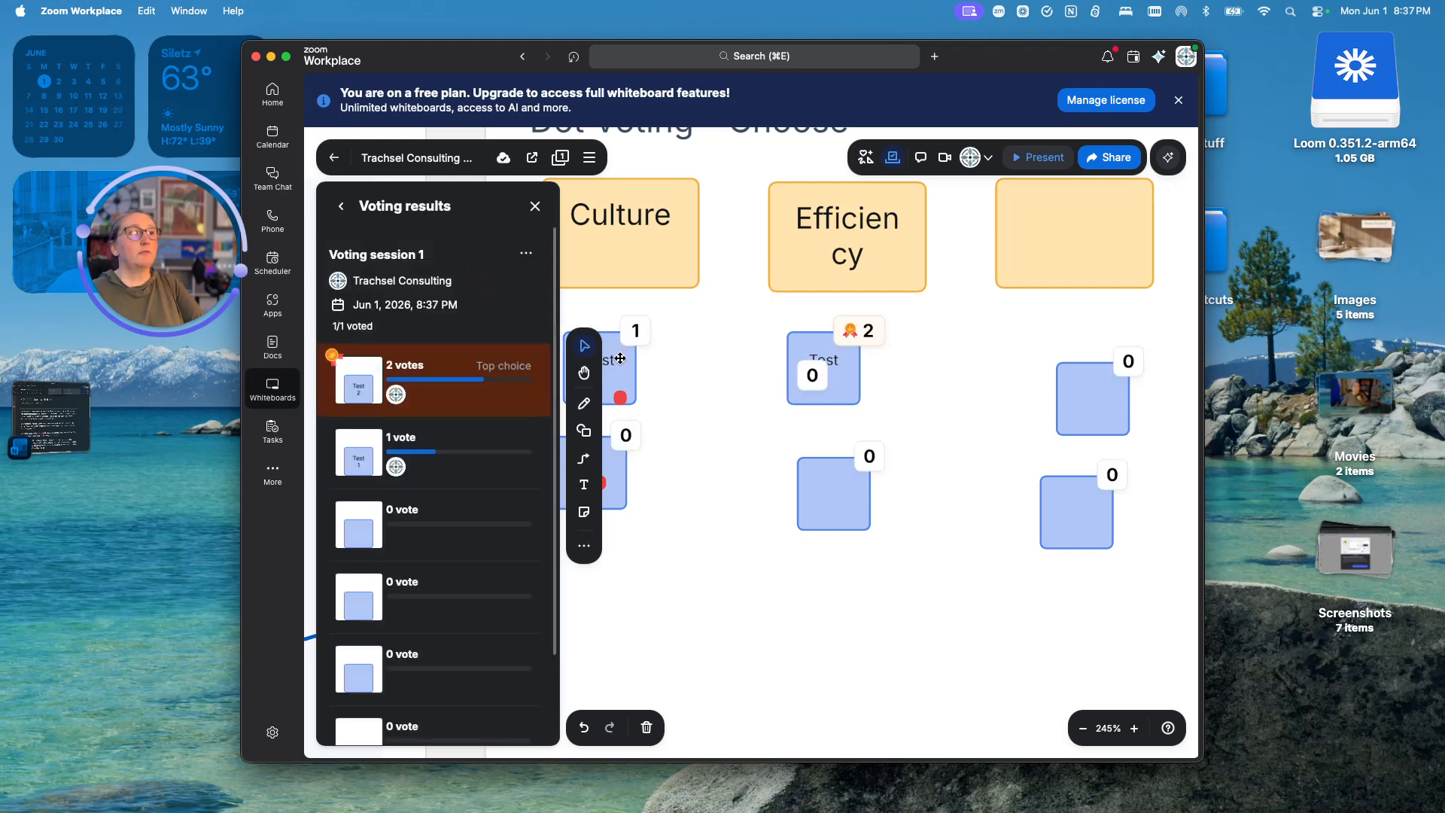
mouse_move(810, 351)
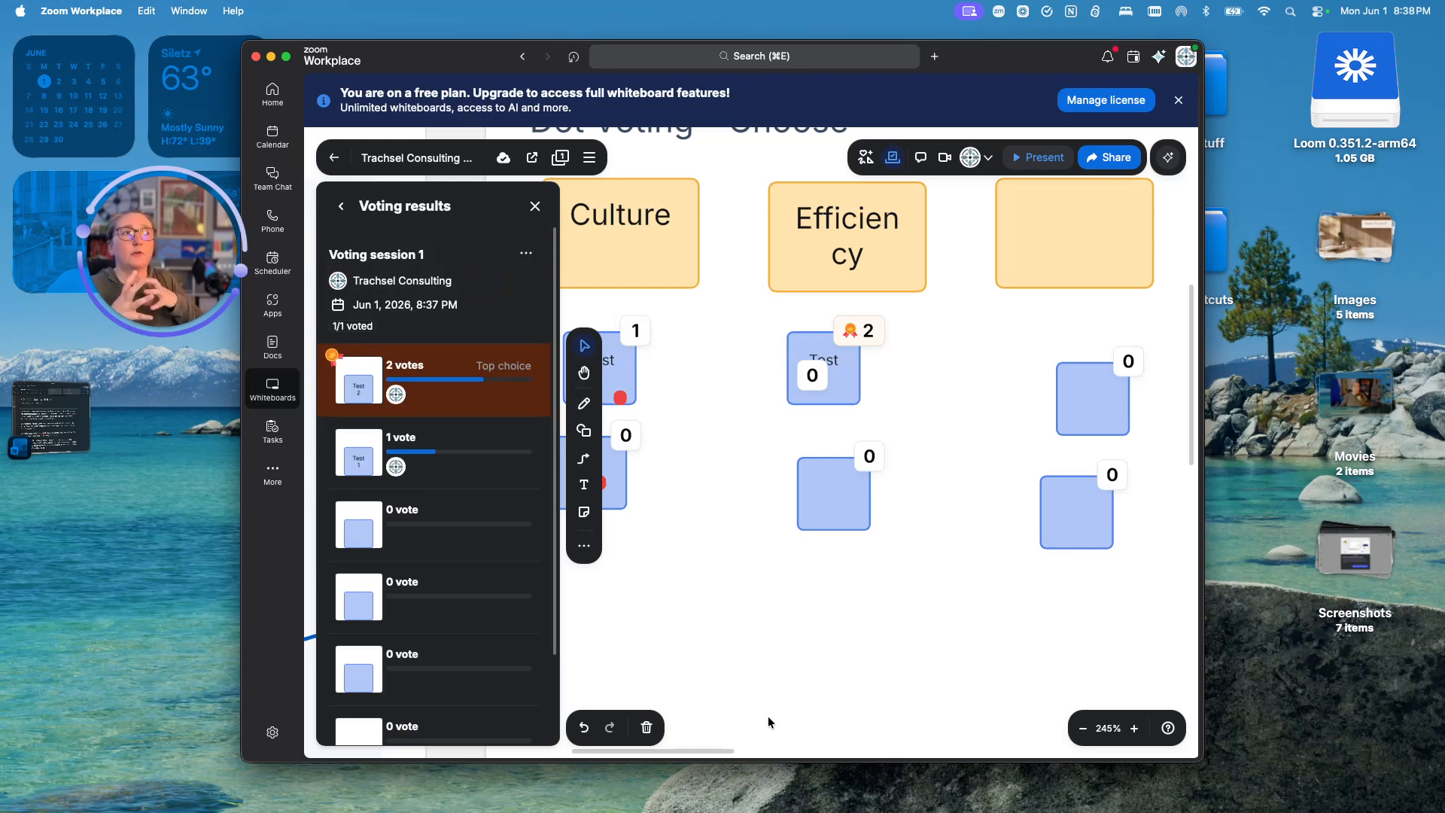
left_click(535, 206)
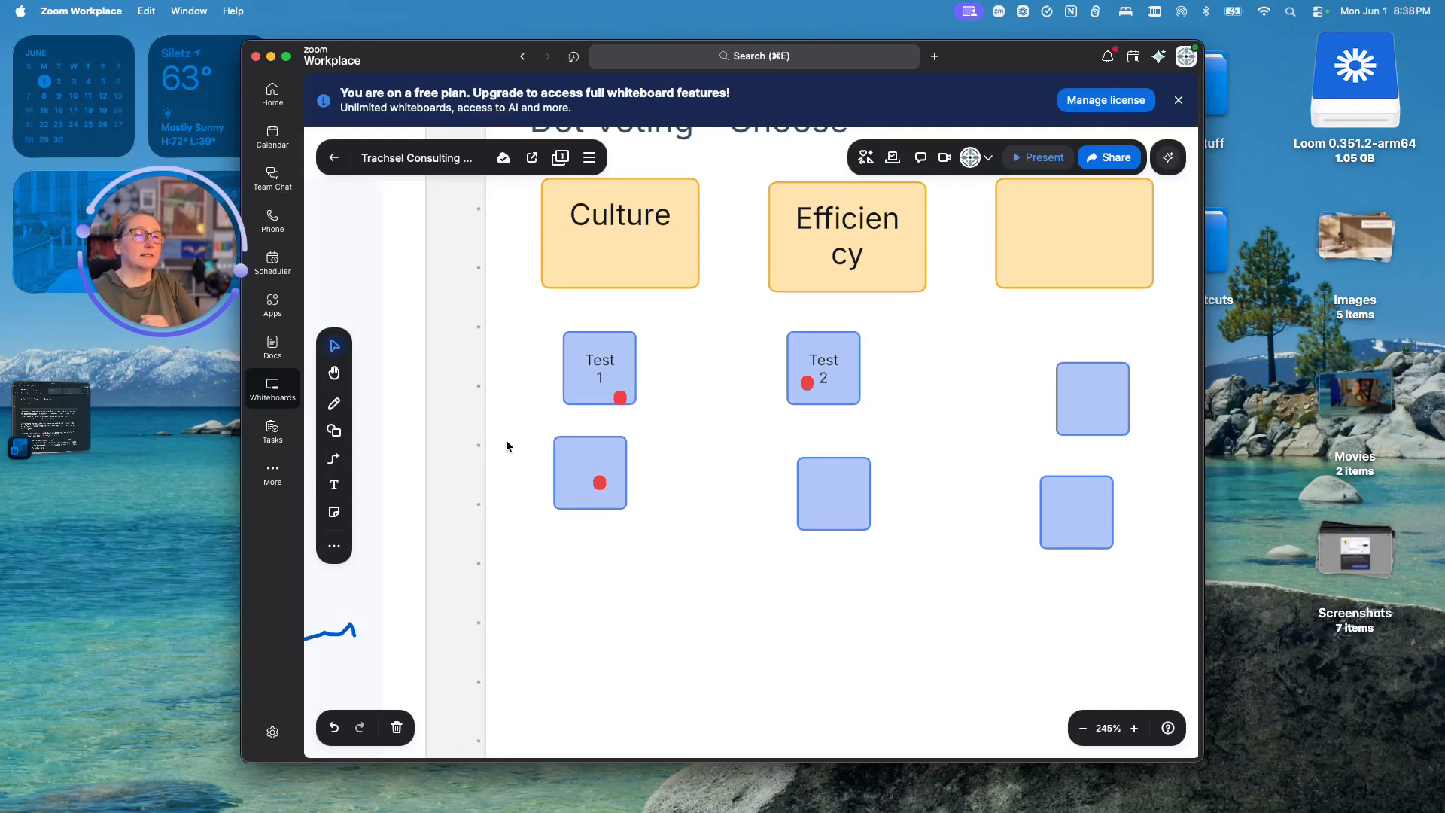
scroll(764, 571, "down", 10)
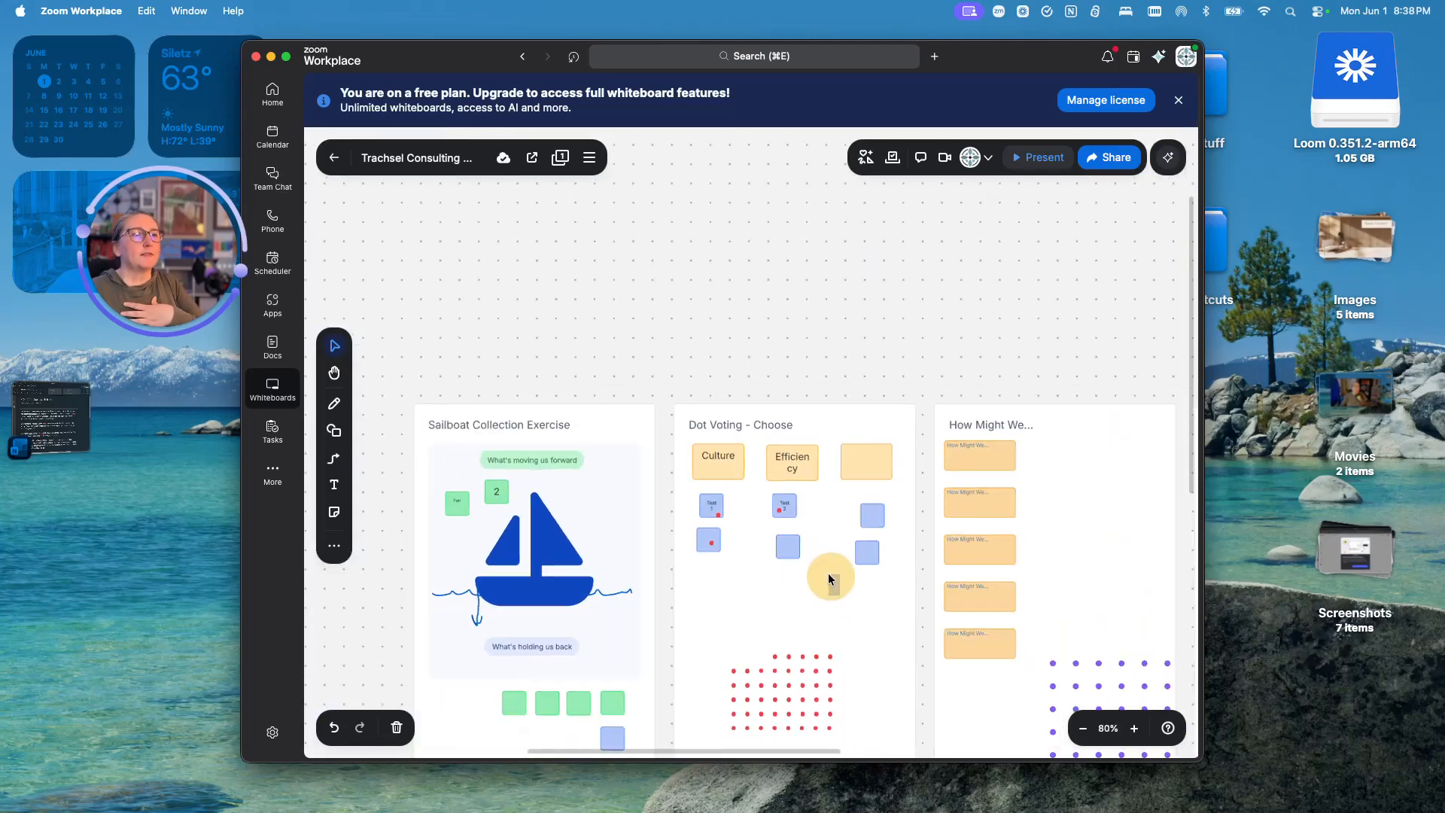
- Retype the Test 2 sticky as 'Too much timer' and widen it by the How Might We heading
left_click_drag(852, 345, 561, 260)
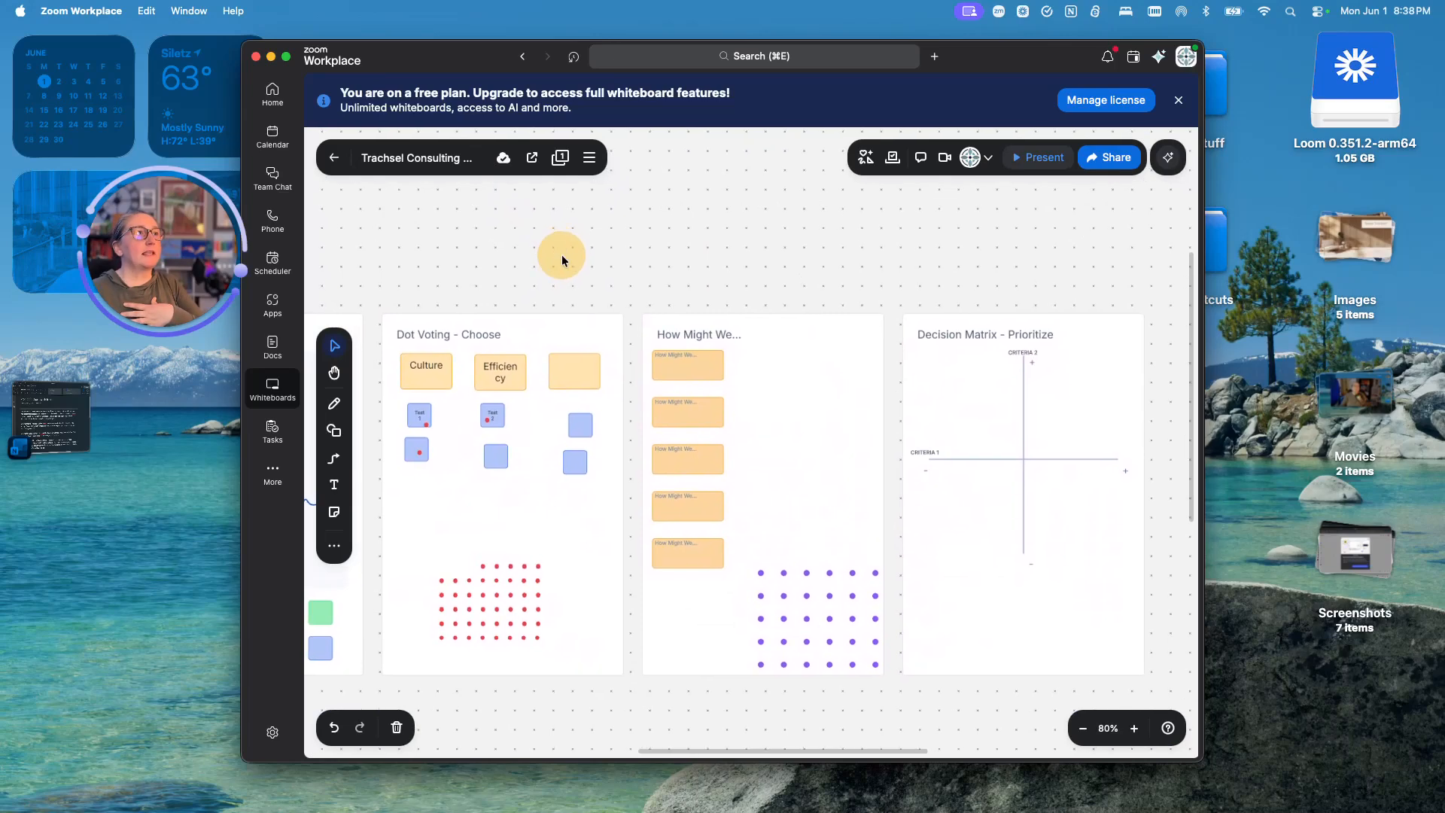
left_click(497, 423)
scroll(497, 425, "up", 5)
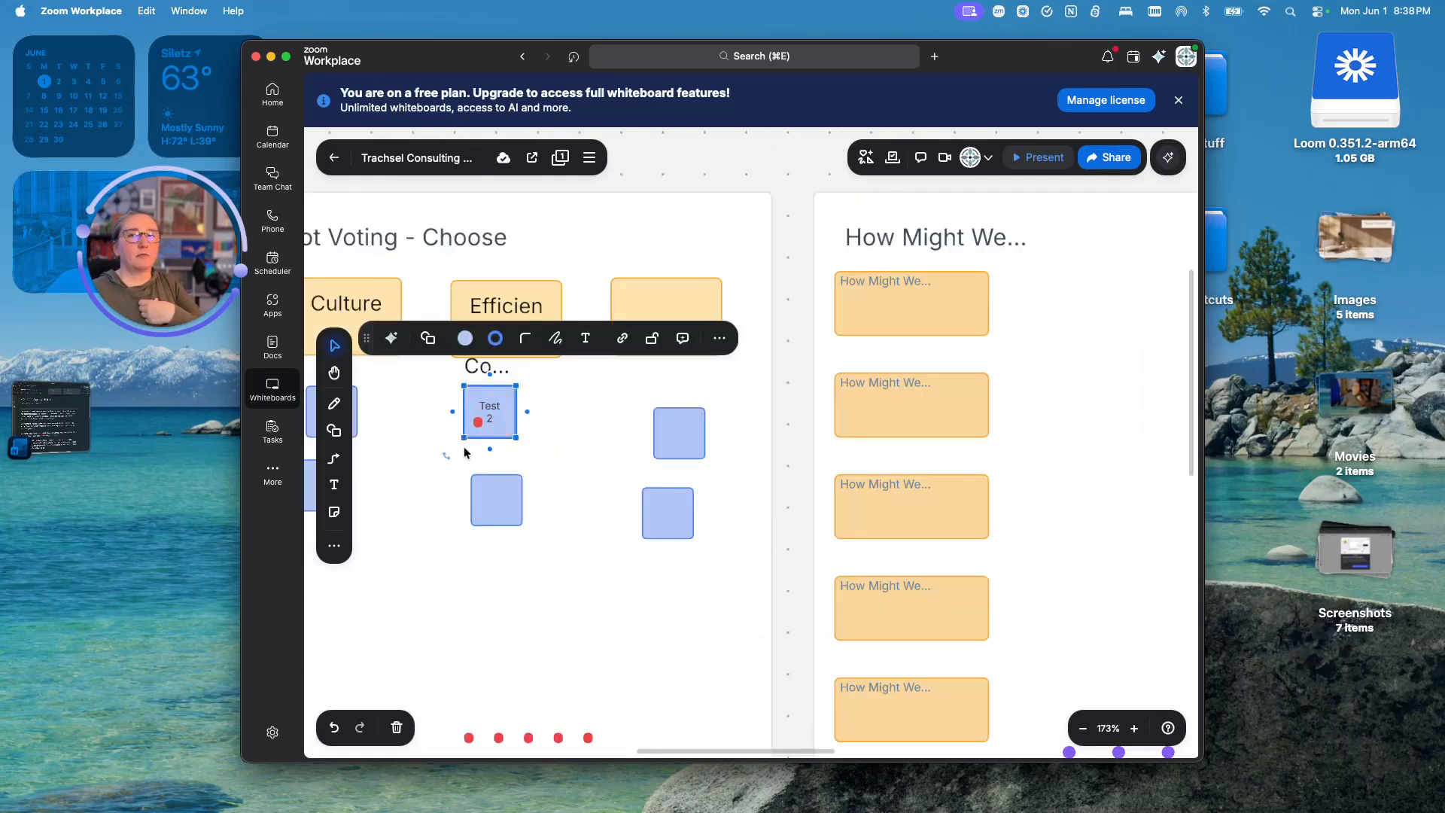
left_click(492, 412)
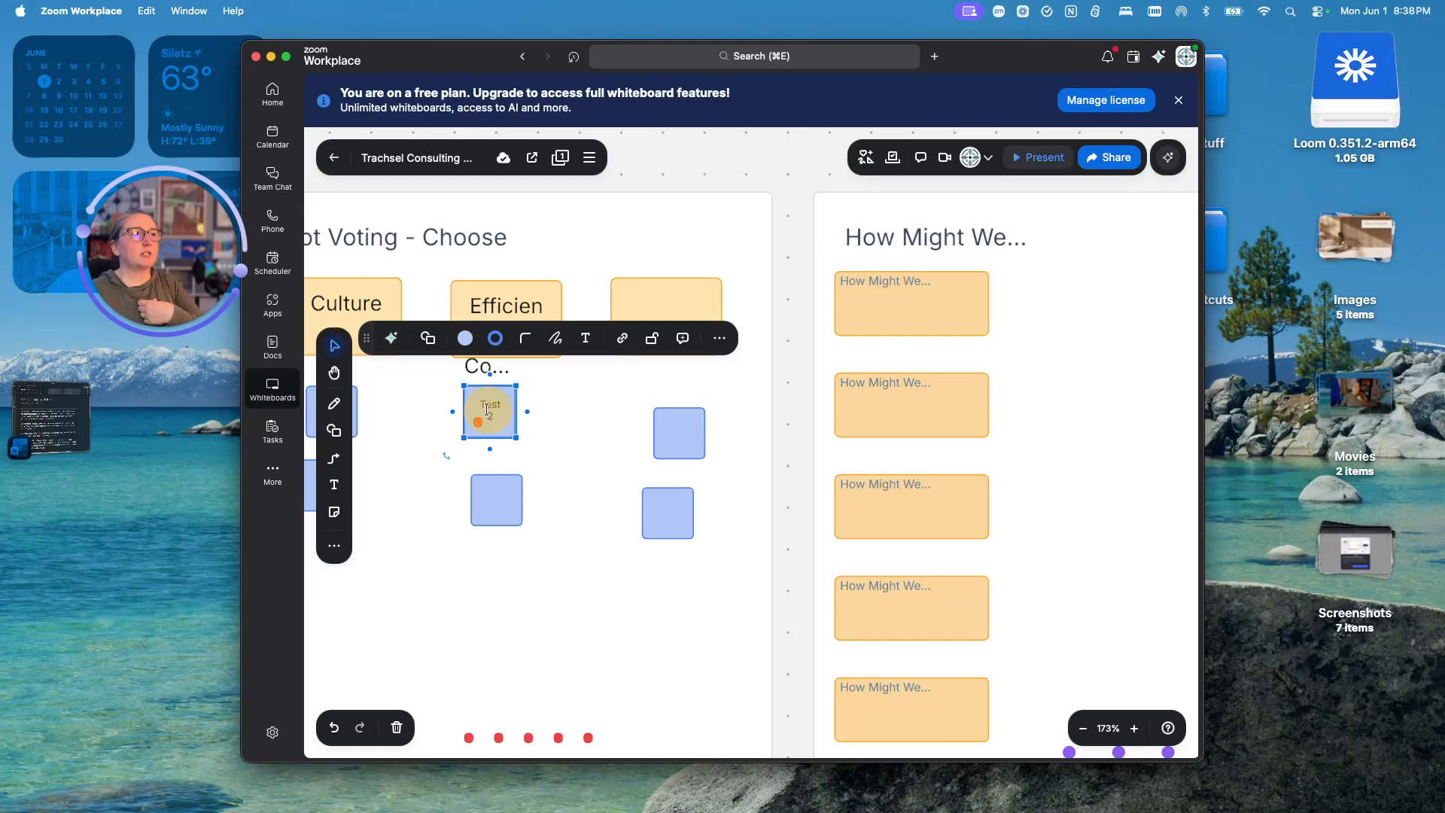
left_click(491, 407)
left_click(490, 407)
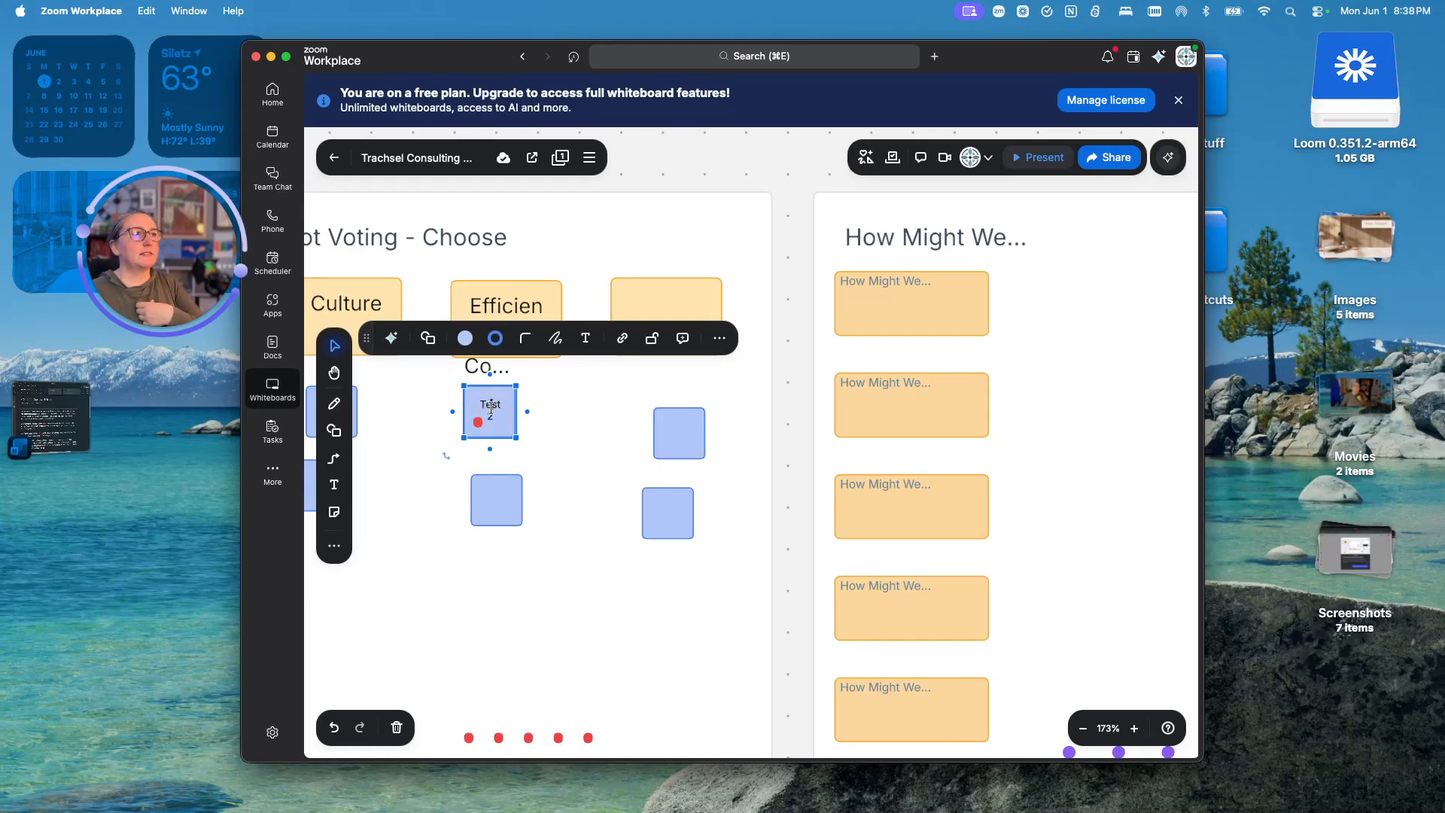
key("BackSpace")
key("BackSpace")
type("time l")
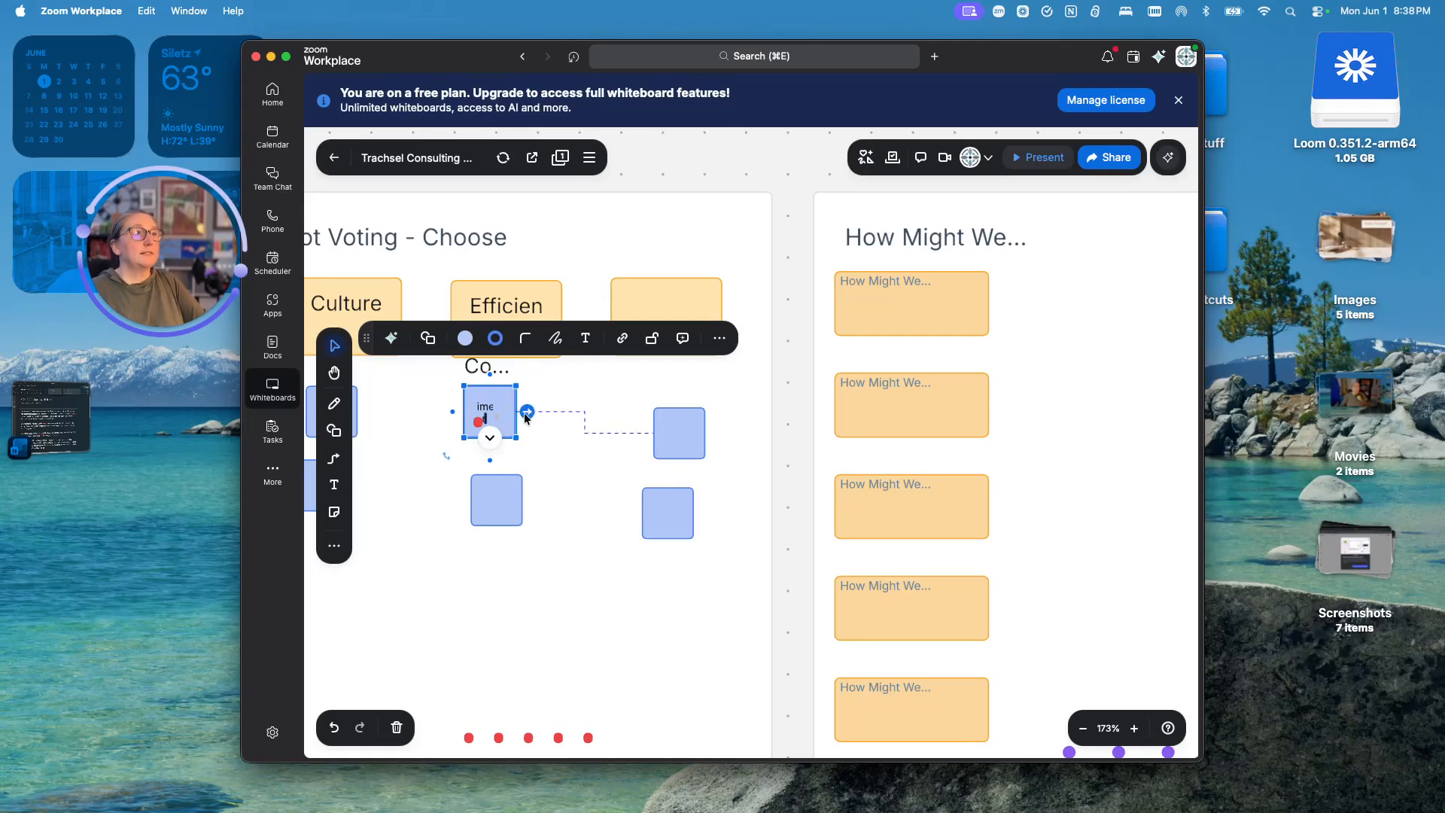
left_click_drag(521, 440, 1106, 231)
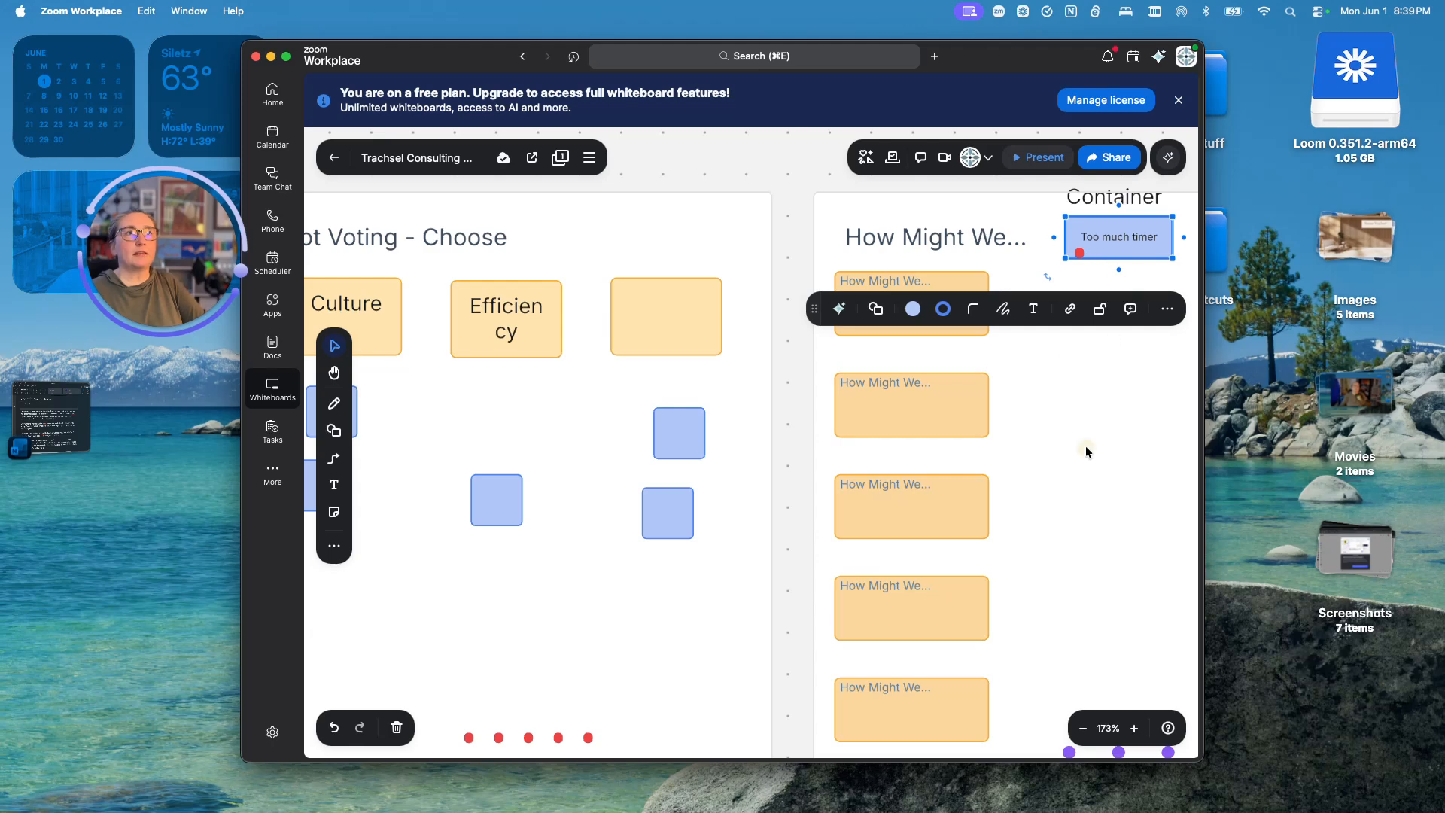
left_click(1152, 282)
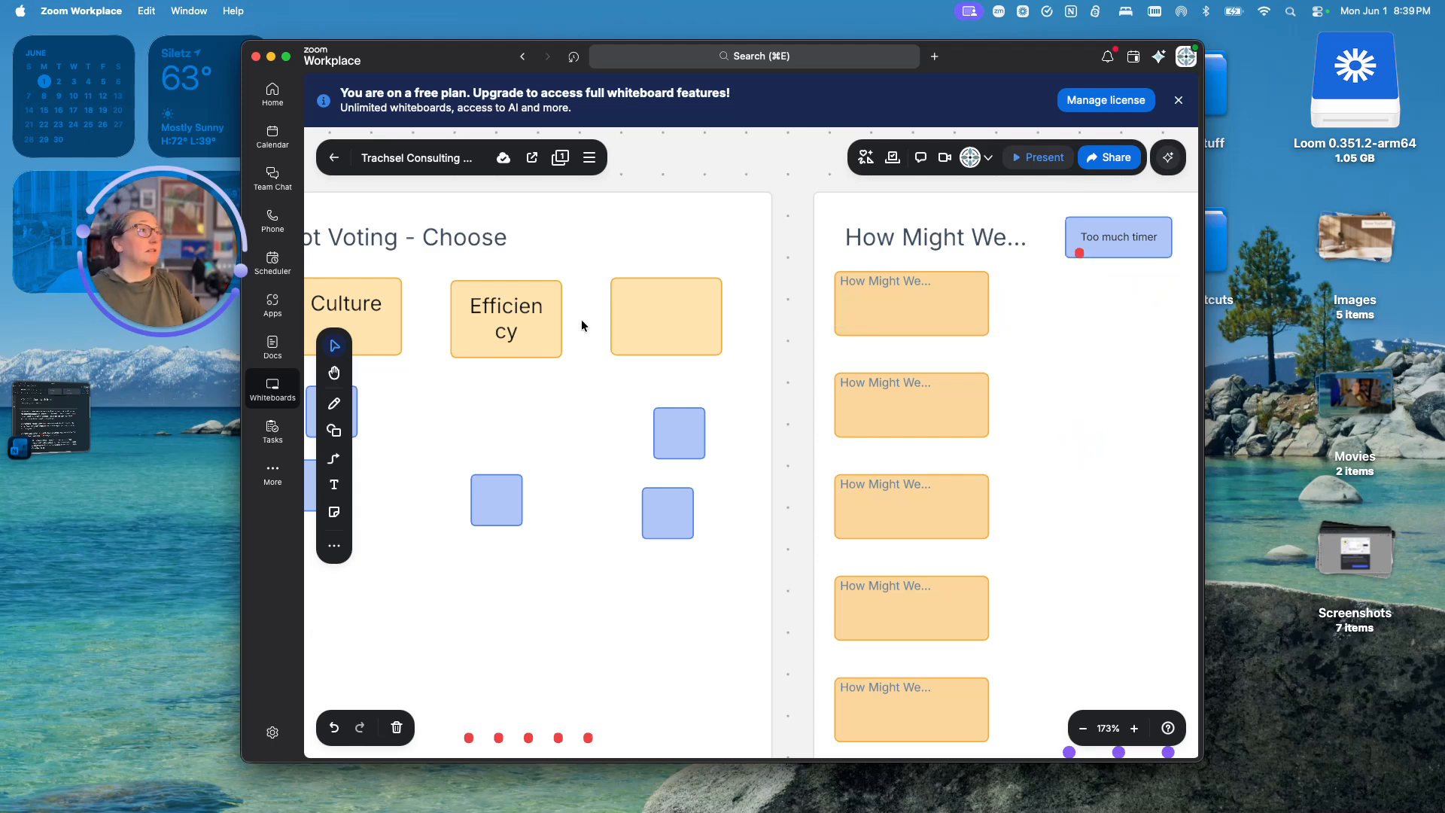
- Replace the dots on the first How Might We... sticky with 'use our meeting time more efficiently.'
left_click(933, 298)
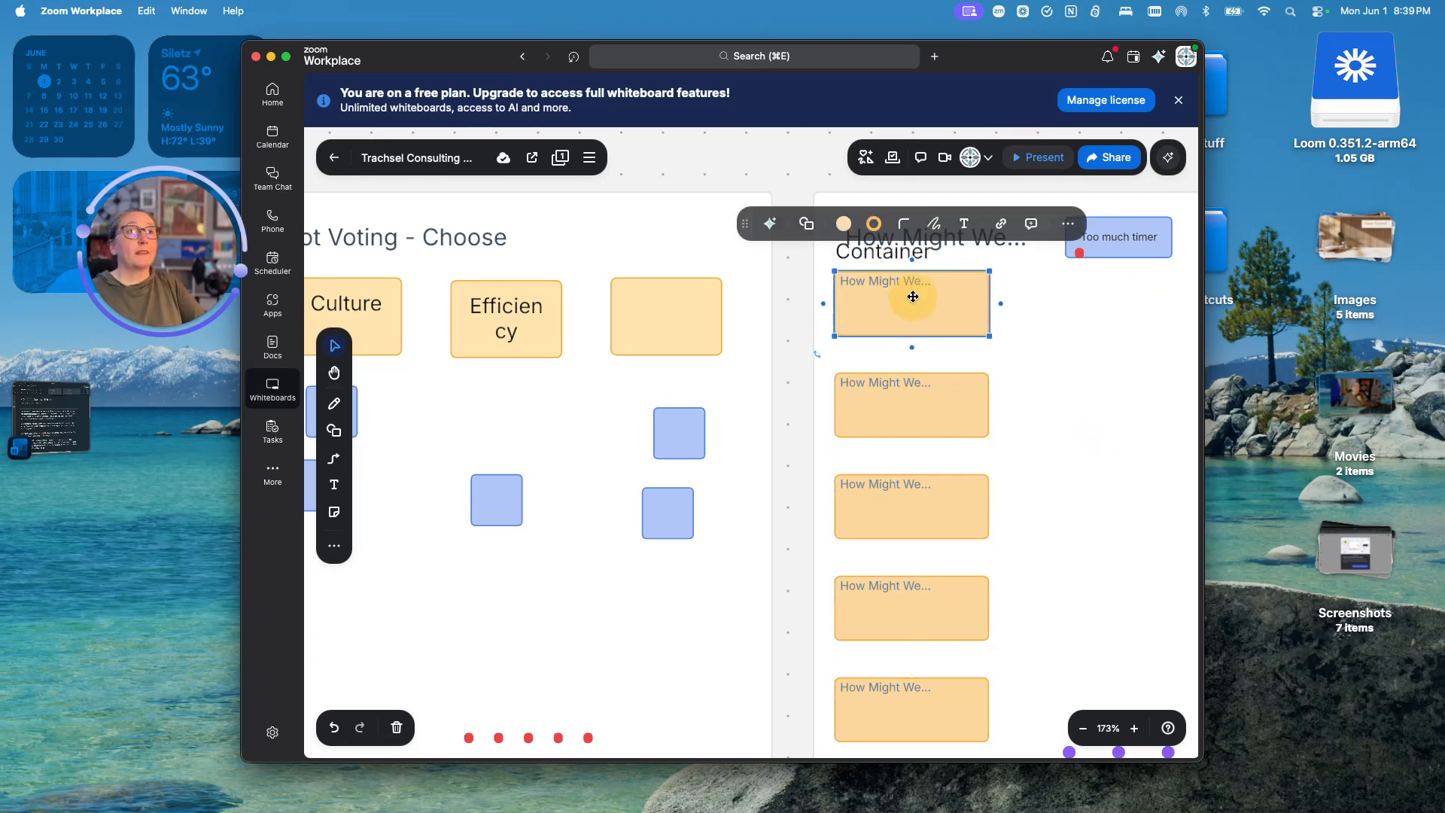
double_click(939, 281)
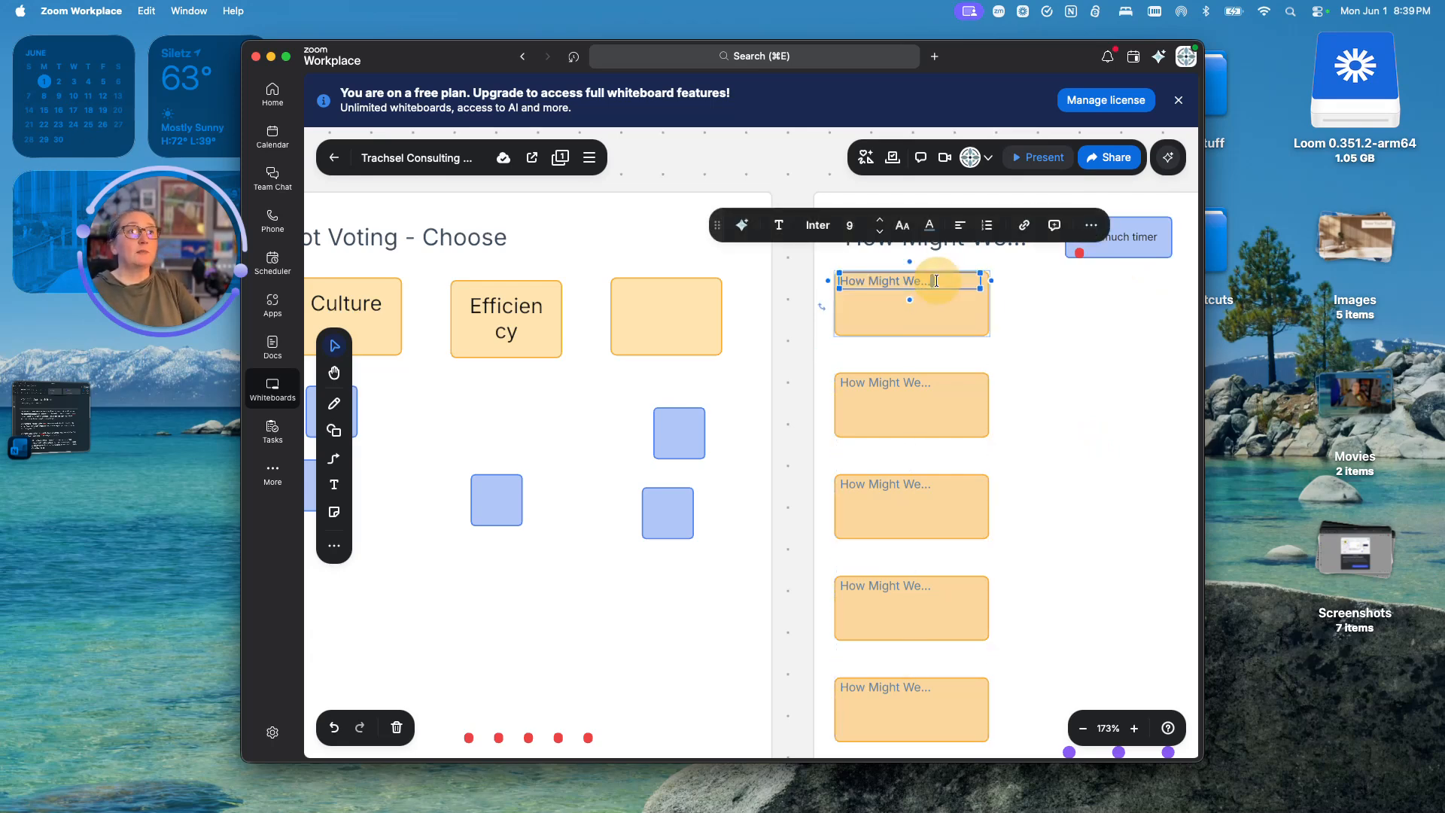
key("BackSpace")
key("BackSpace")
key("BackSpace")
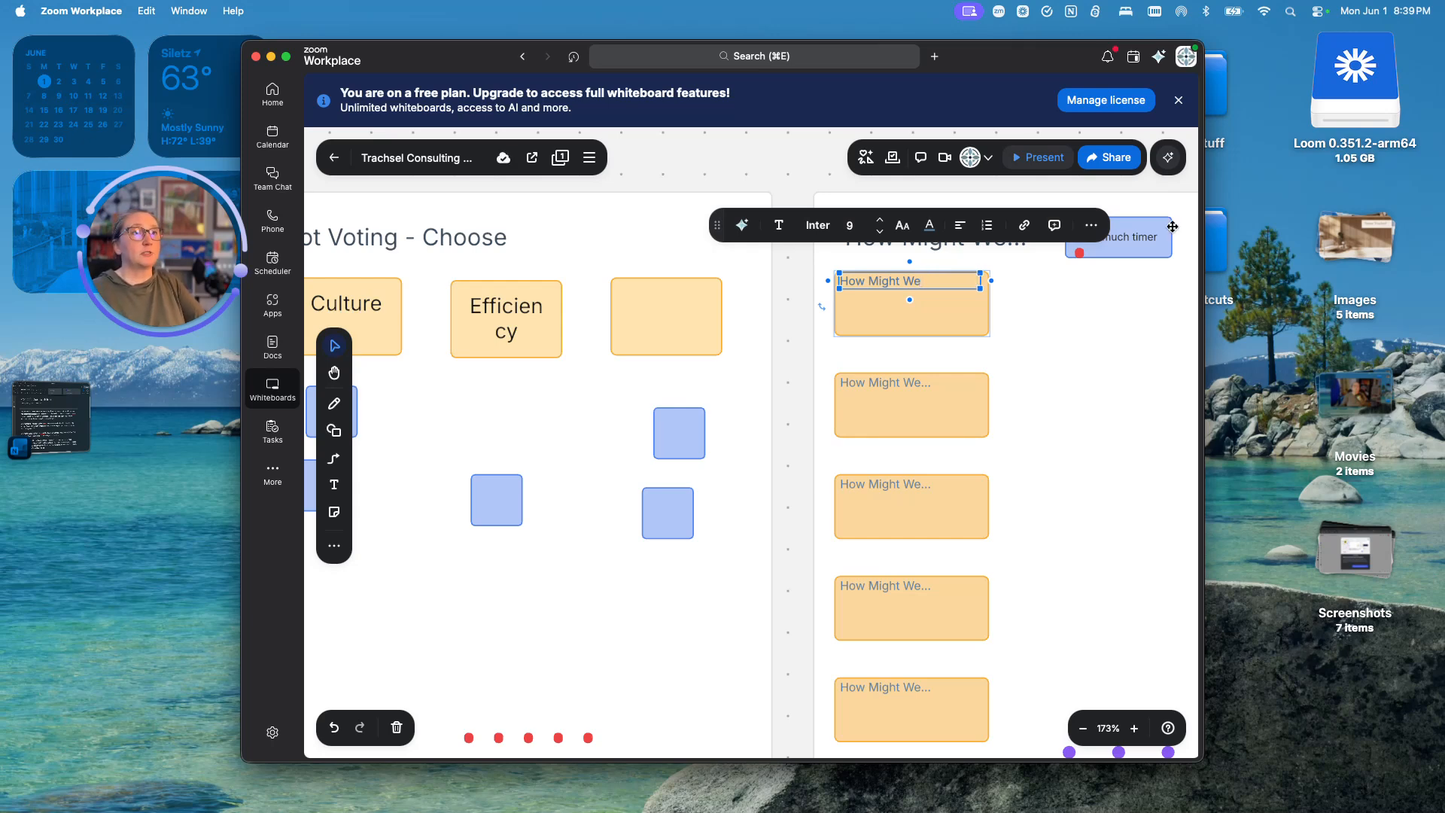
type("udr")
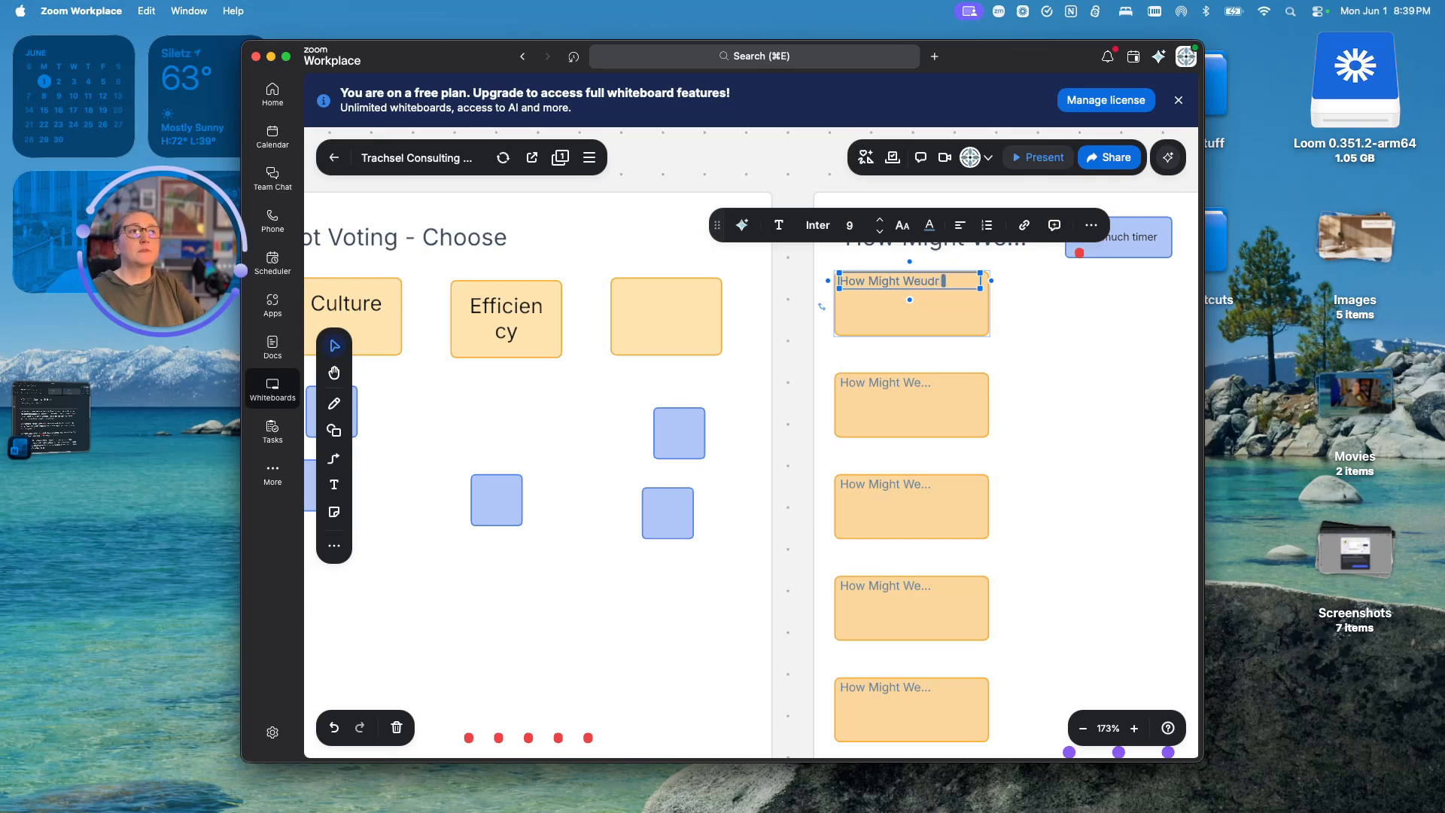
key("BackSpace")
type("se our")
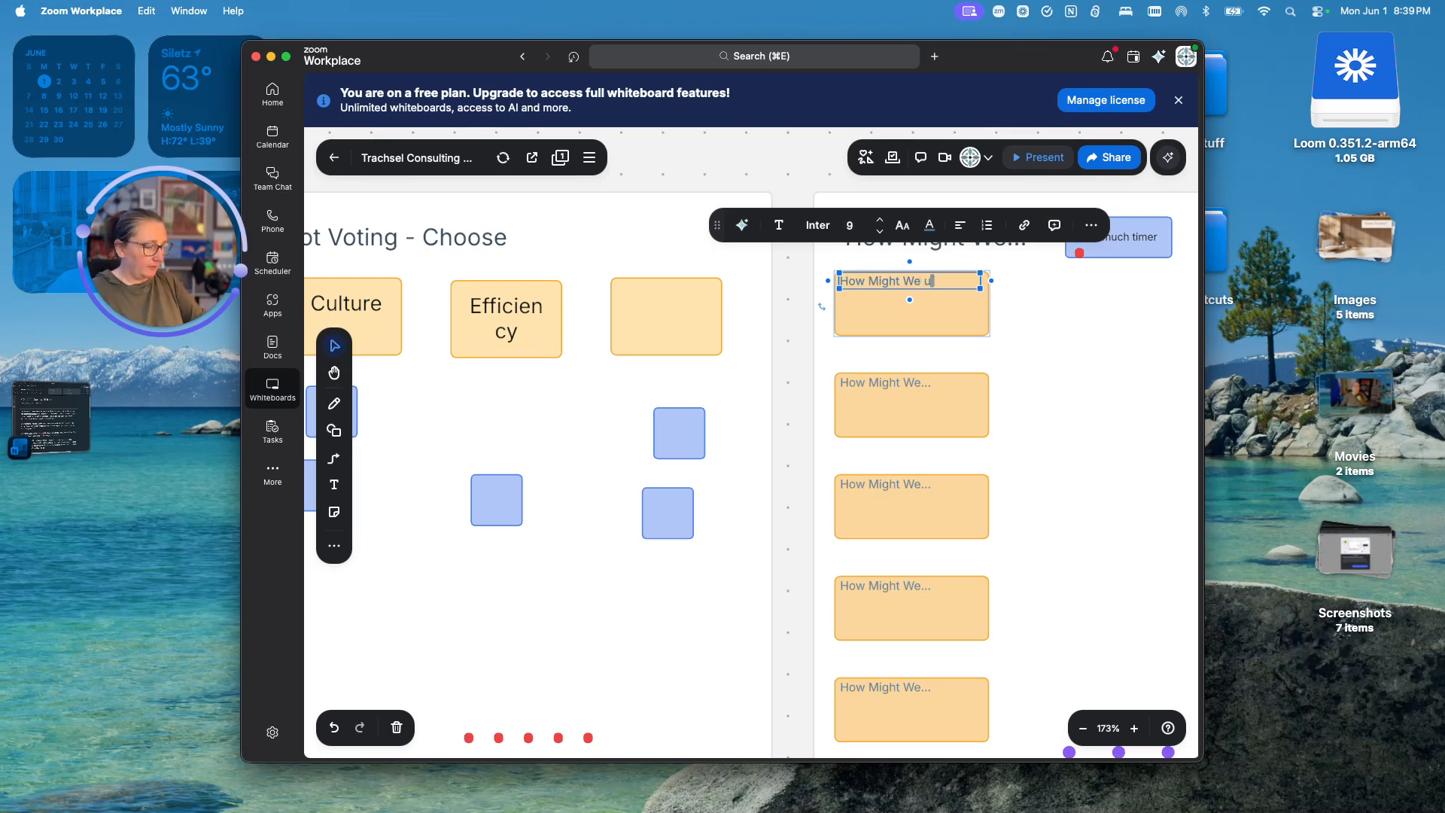
type(" meeting")
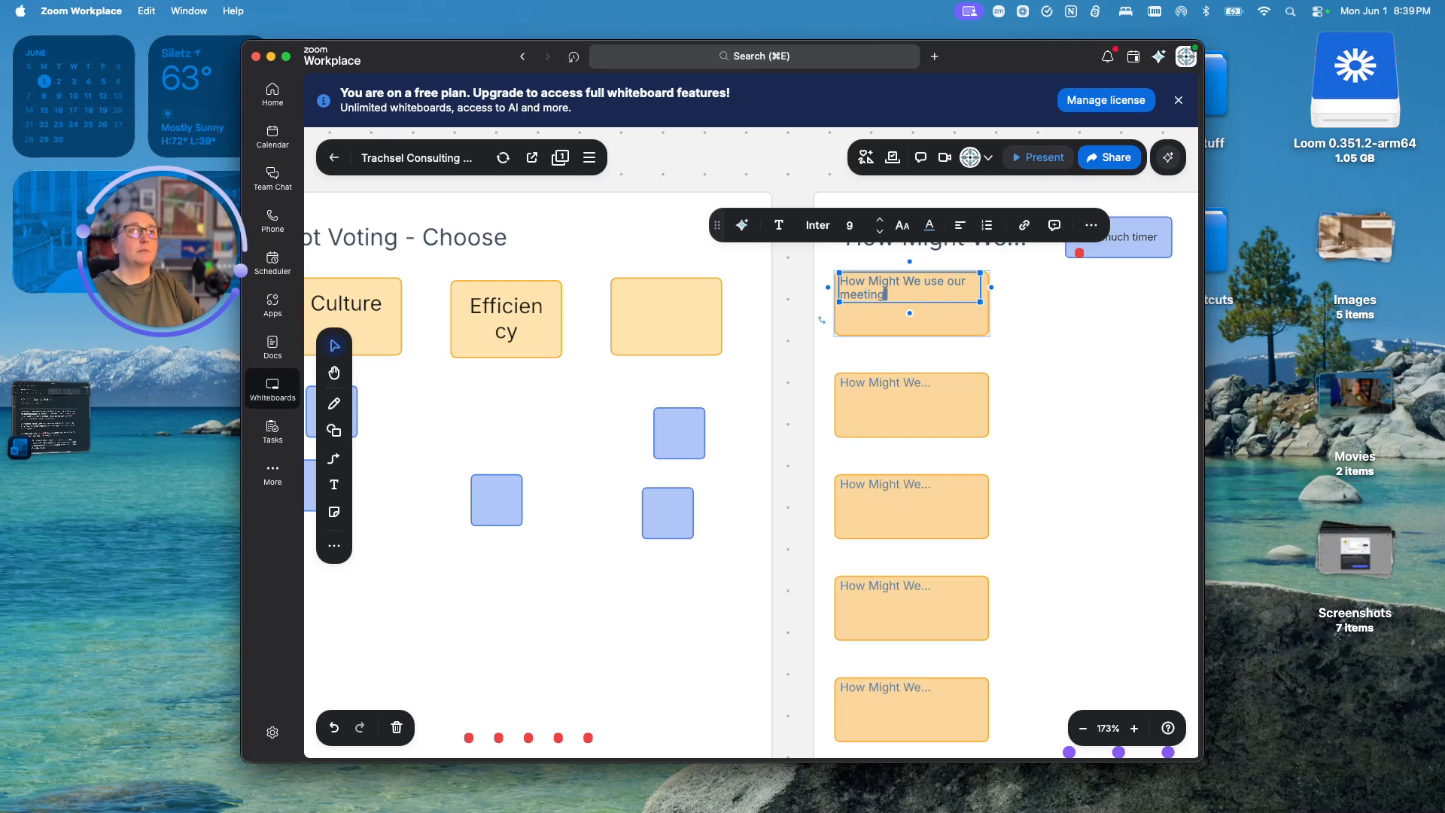
type(" time more efficiently.")
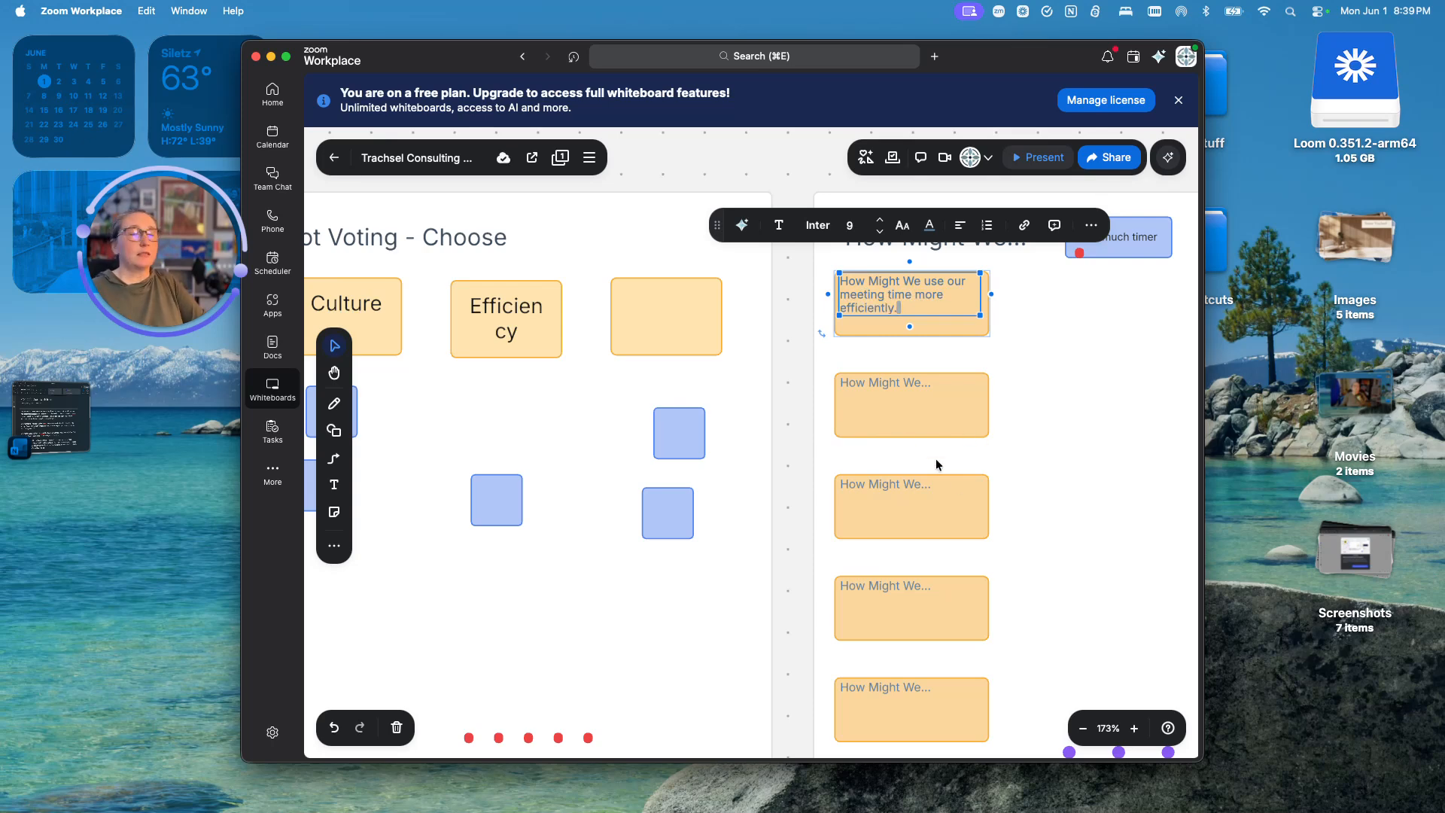
left_click(1106, 437)
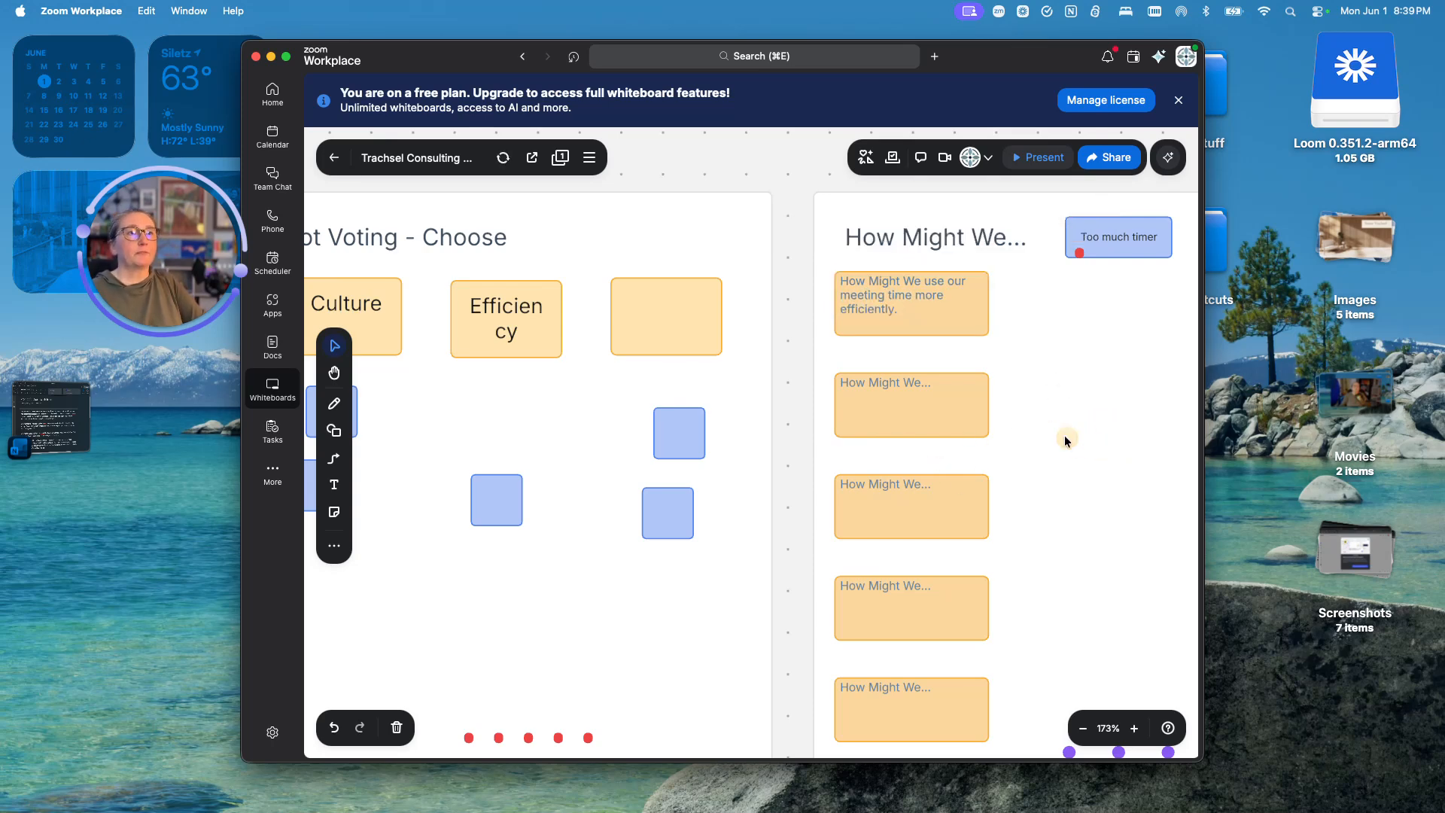
scroll(1054, 422, "down", 3)
- Open Voting from Facilitation tools to check Voting session 1 shows 1/1 voted, then close it
scroll(1031, 408, "down", 3)
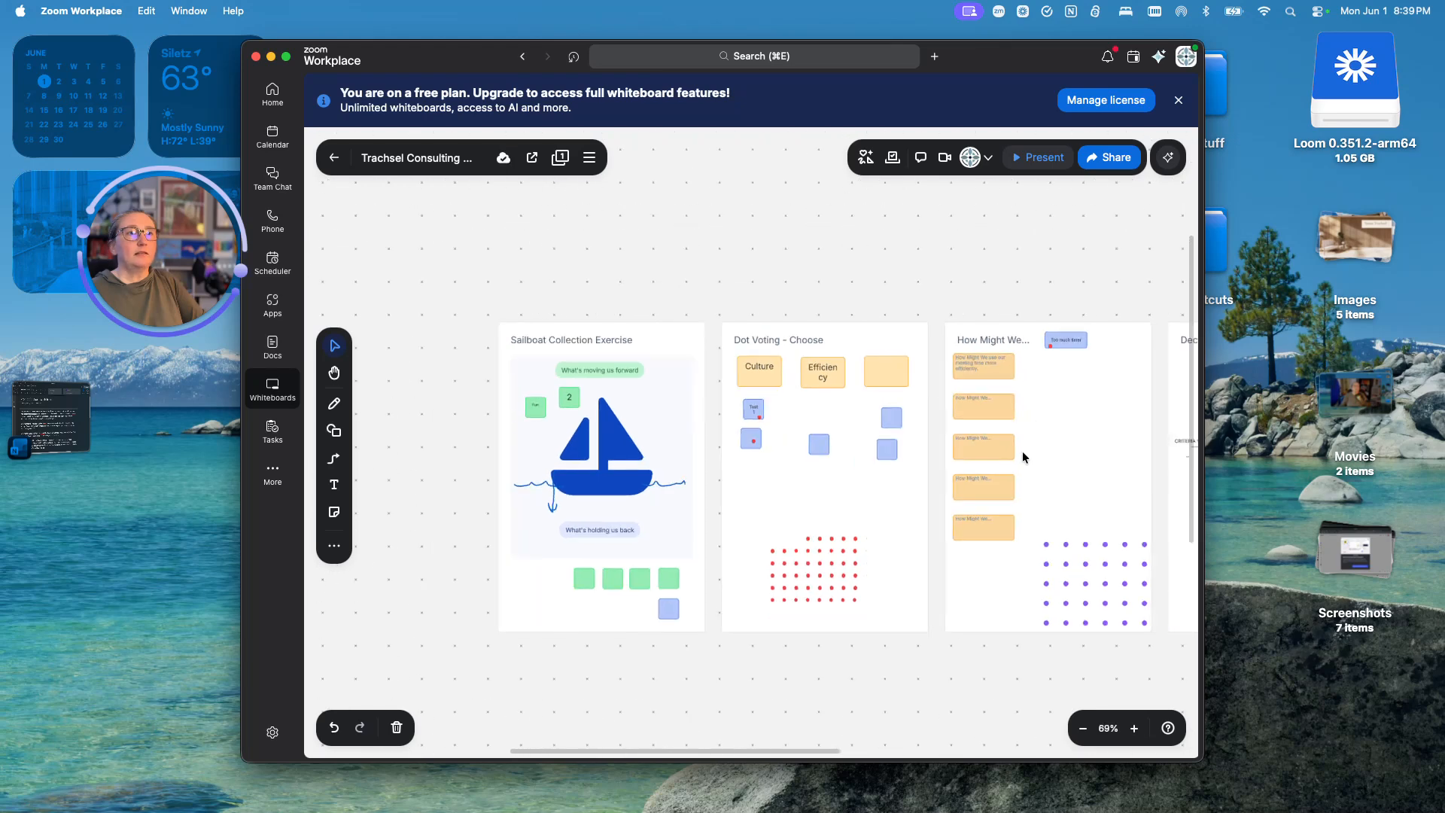
left_click(993, 600)
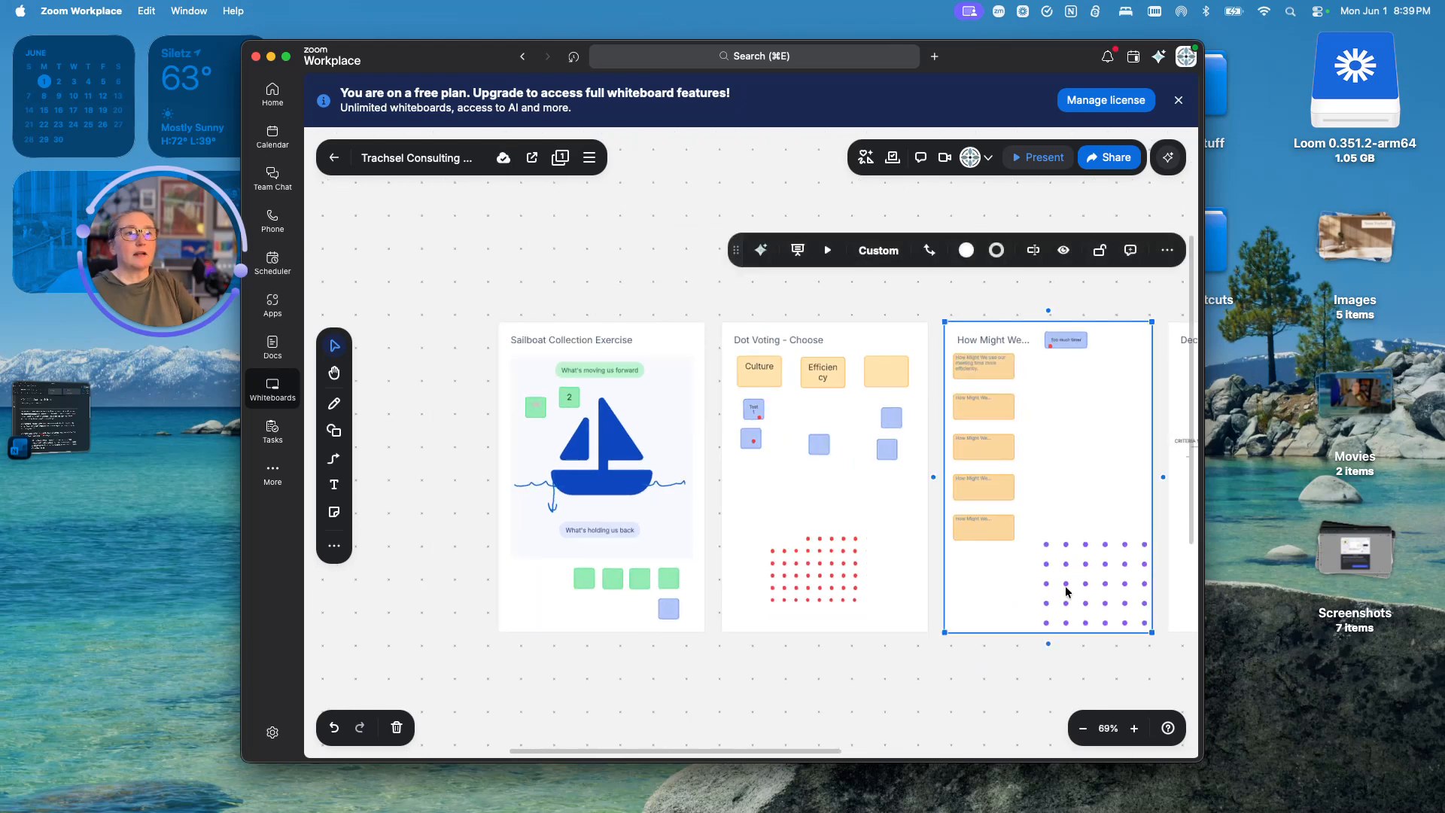
left_click(866, 158)
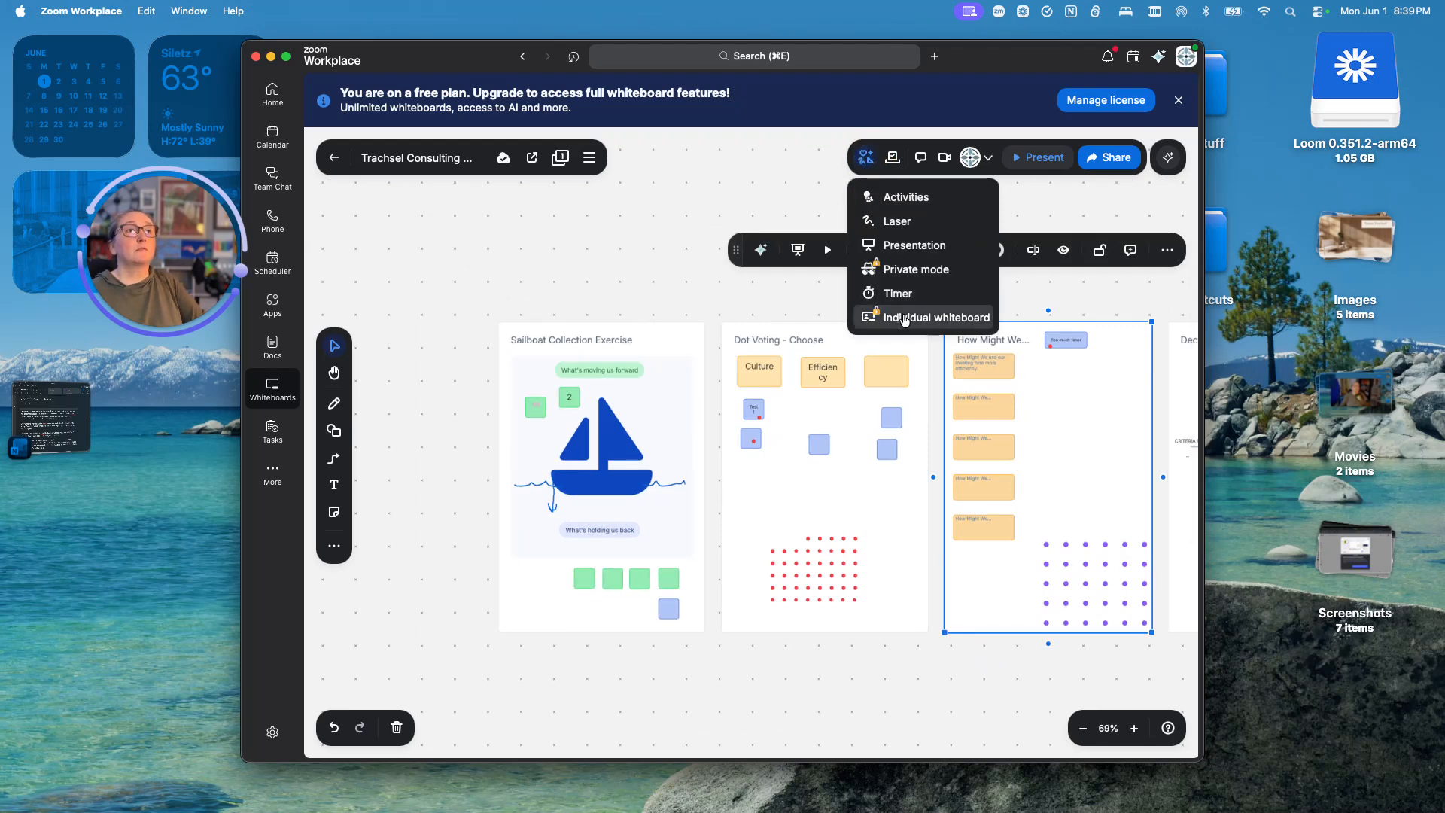
left_click(892, 158)
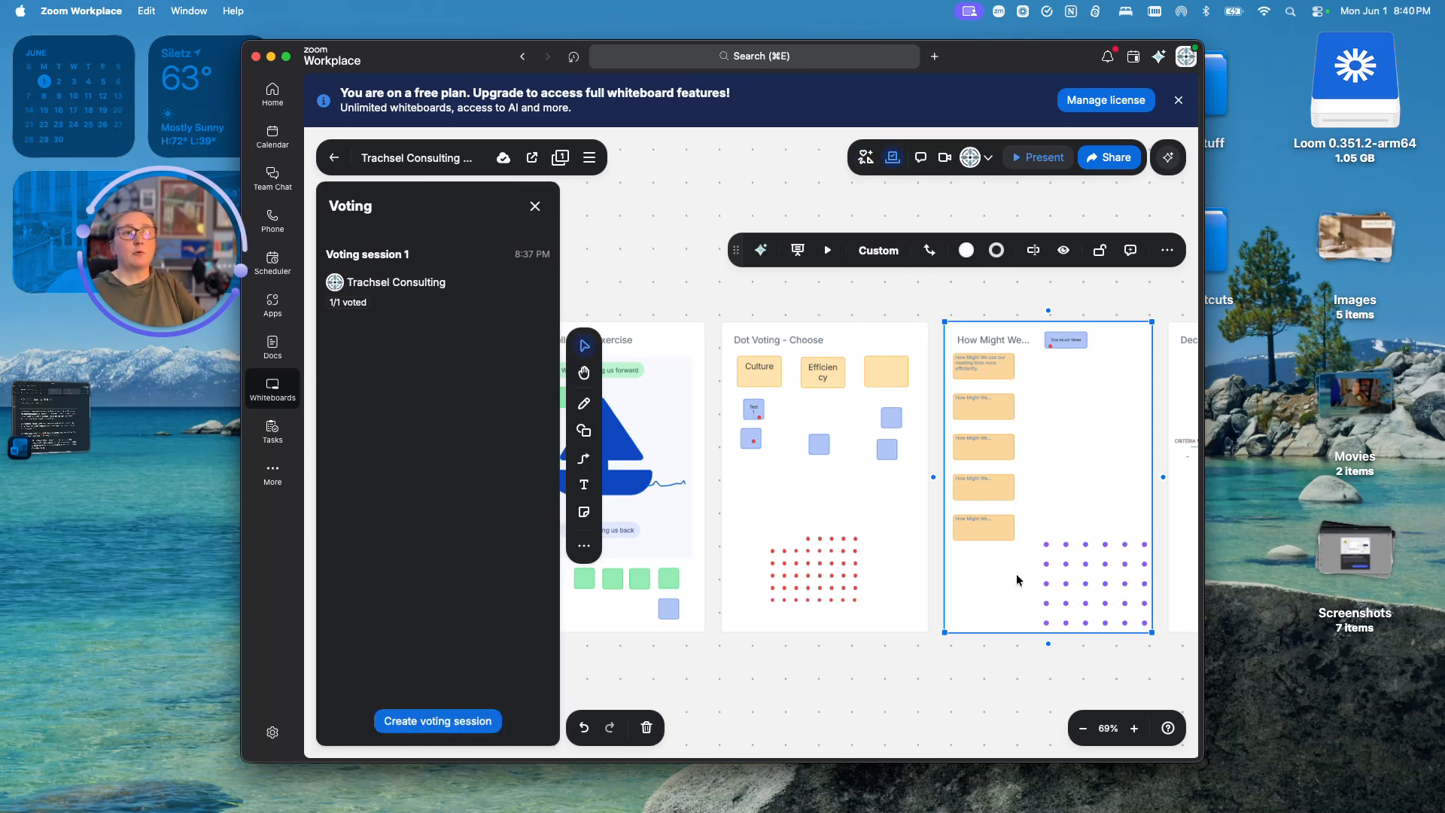
left_click(918, 697)
scroll(918, 673, "up", 2)
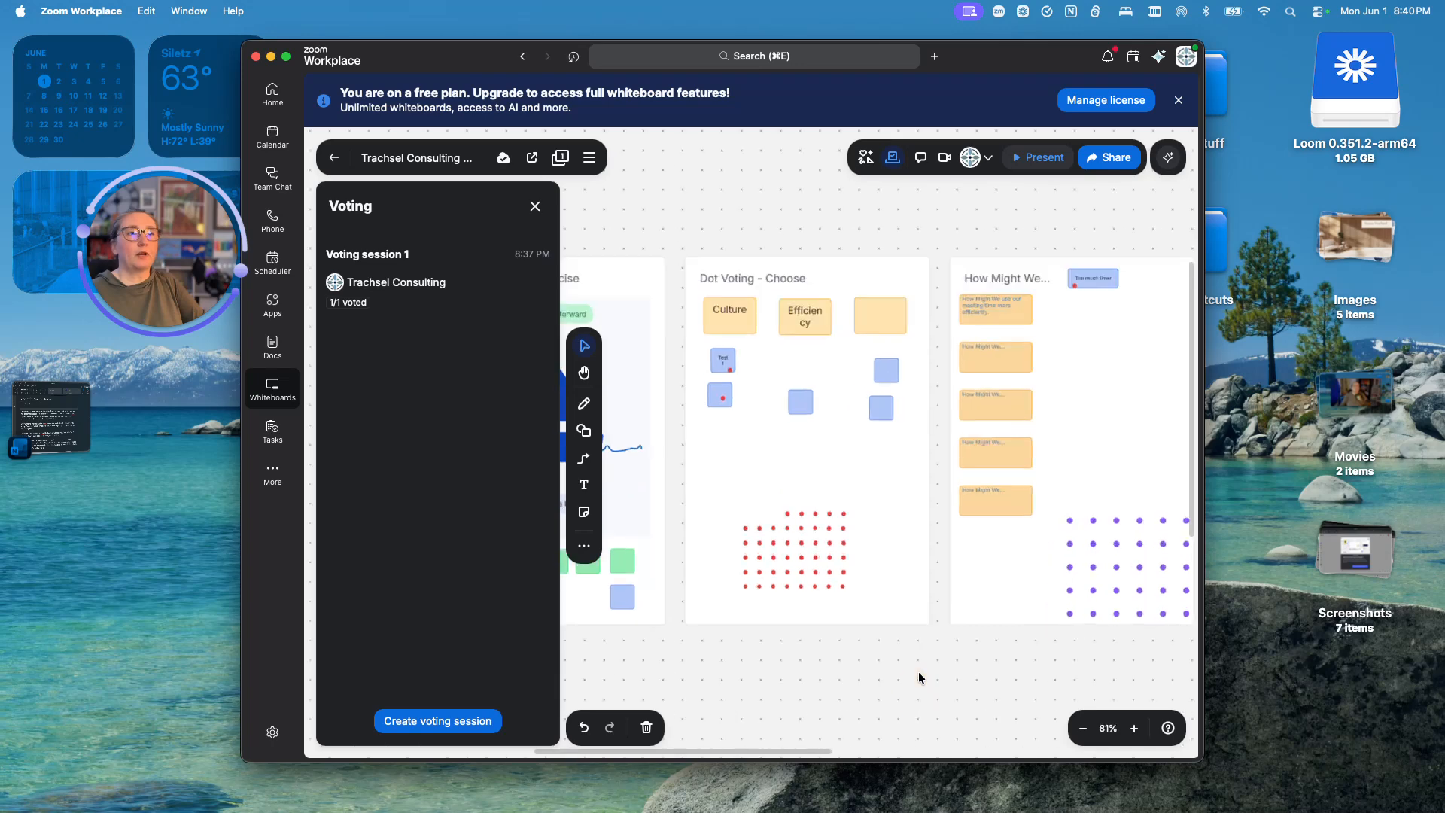
scroll(919, 674, "down", 3)
scroll(828, 681, "right", 5)
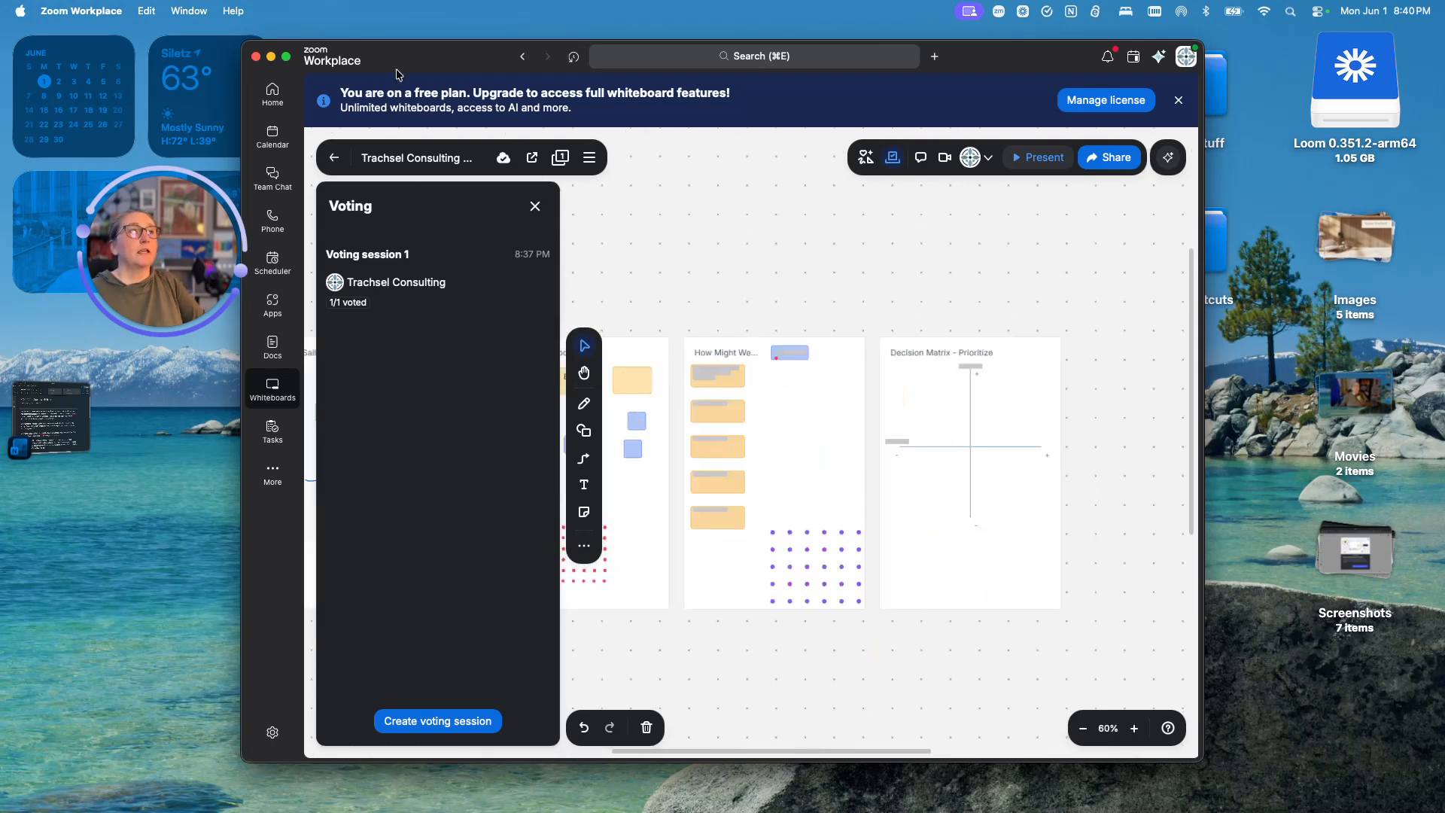
left_click(534, 206)
- Drag the meeting-time question sticky directly beneath the Too much timer note
scroll(596, 277, "up", 5)
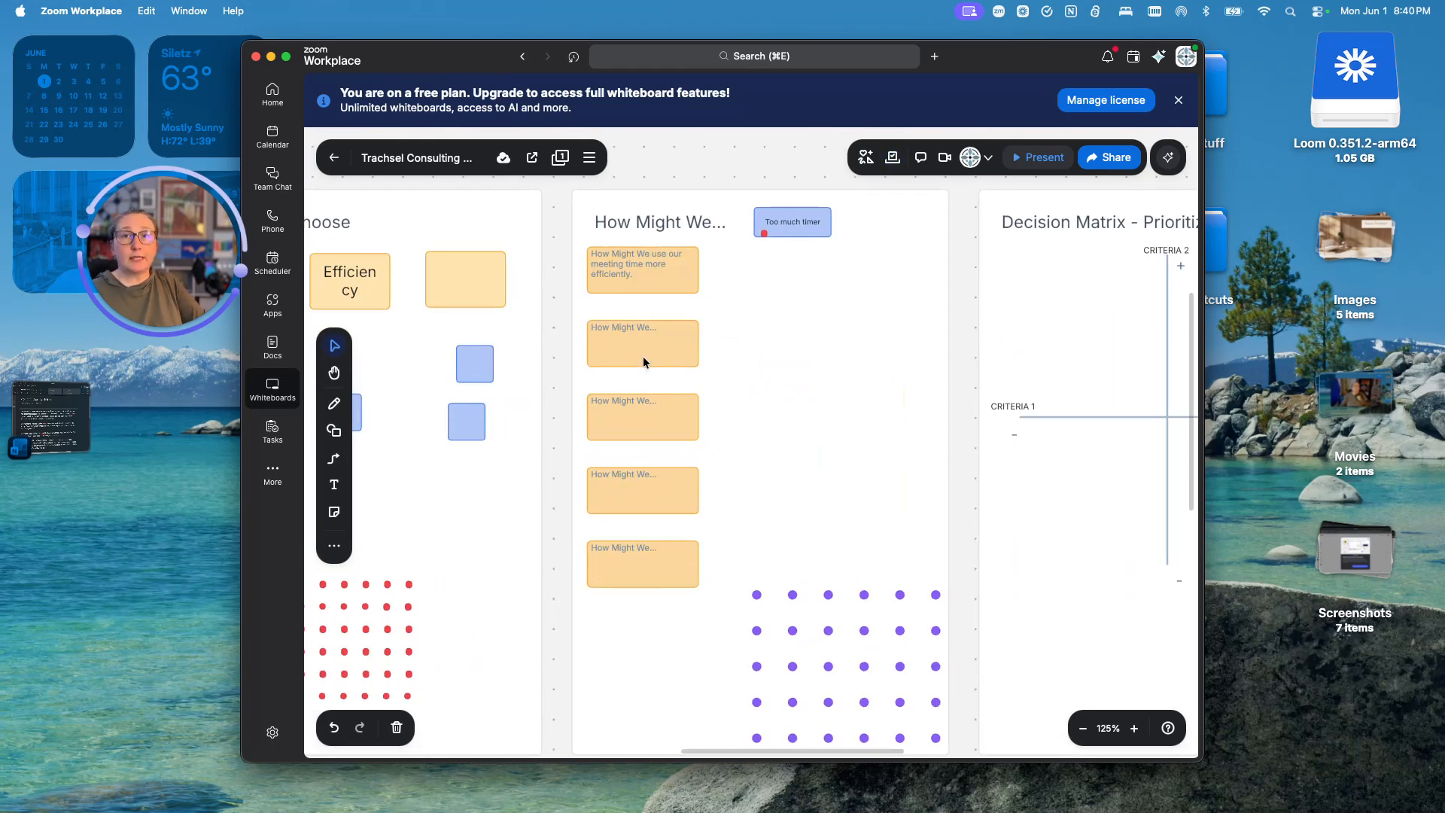
left_click_drag(656, 274, 835, 298)
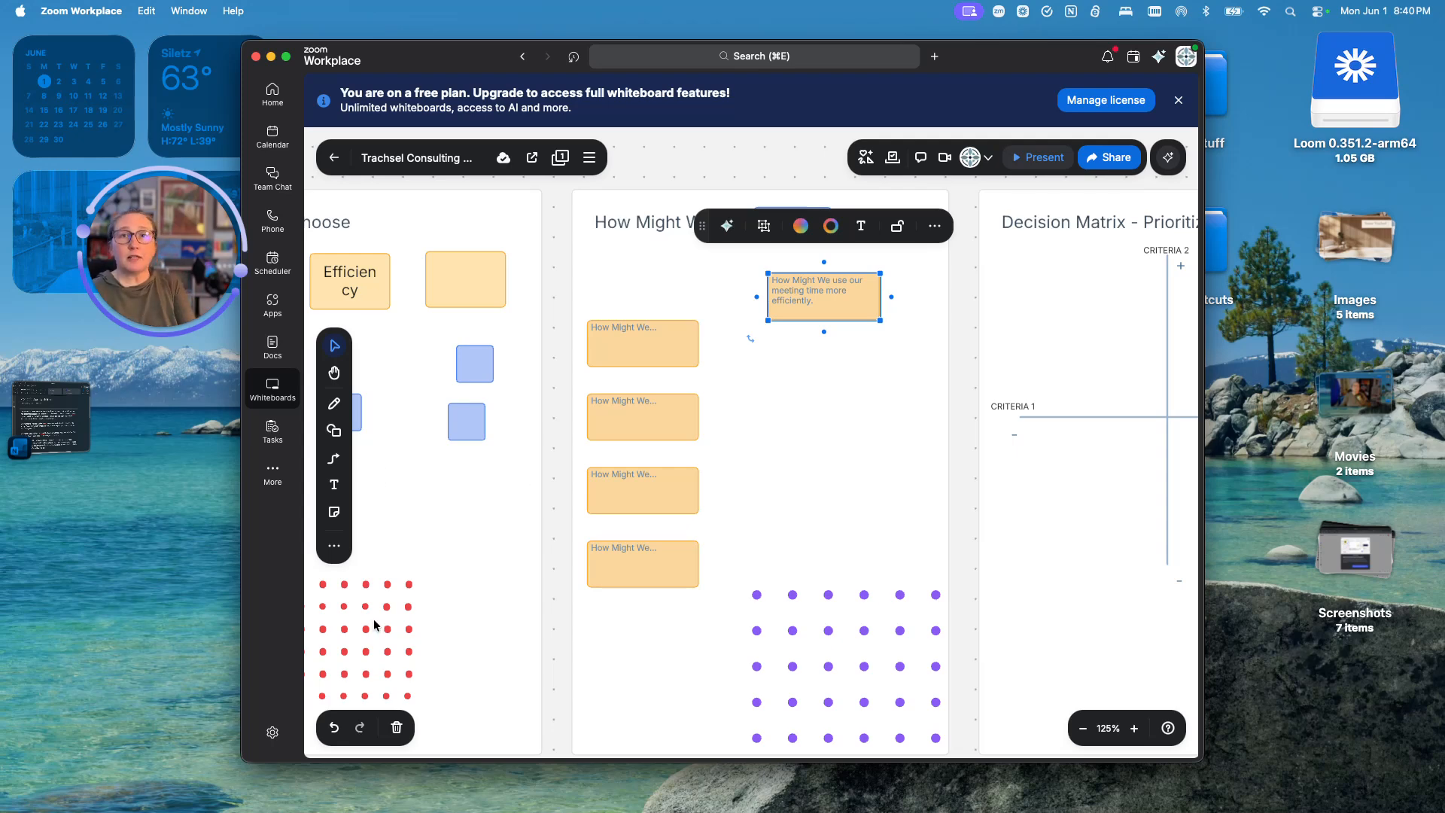
left_click(333, 516)
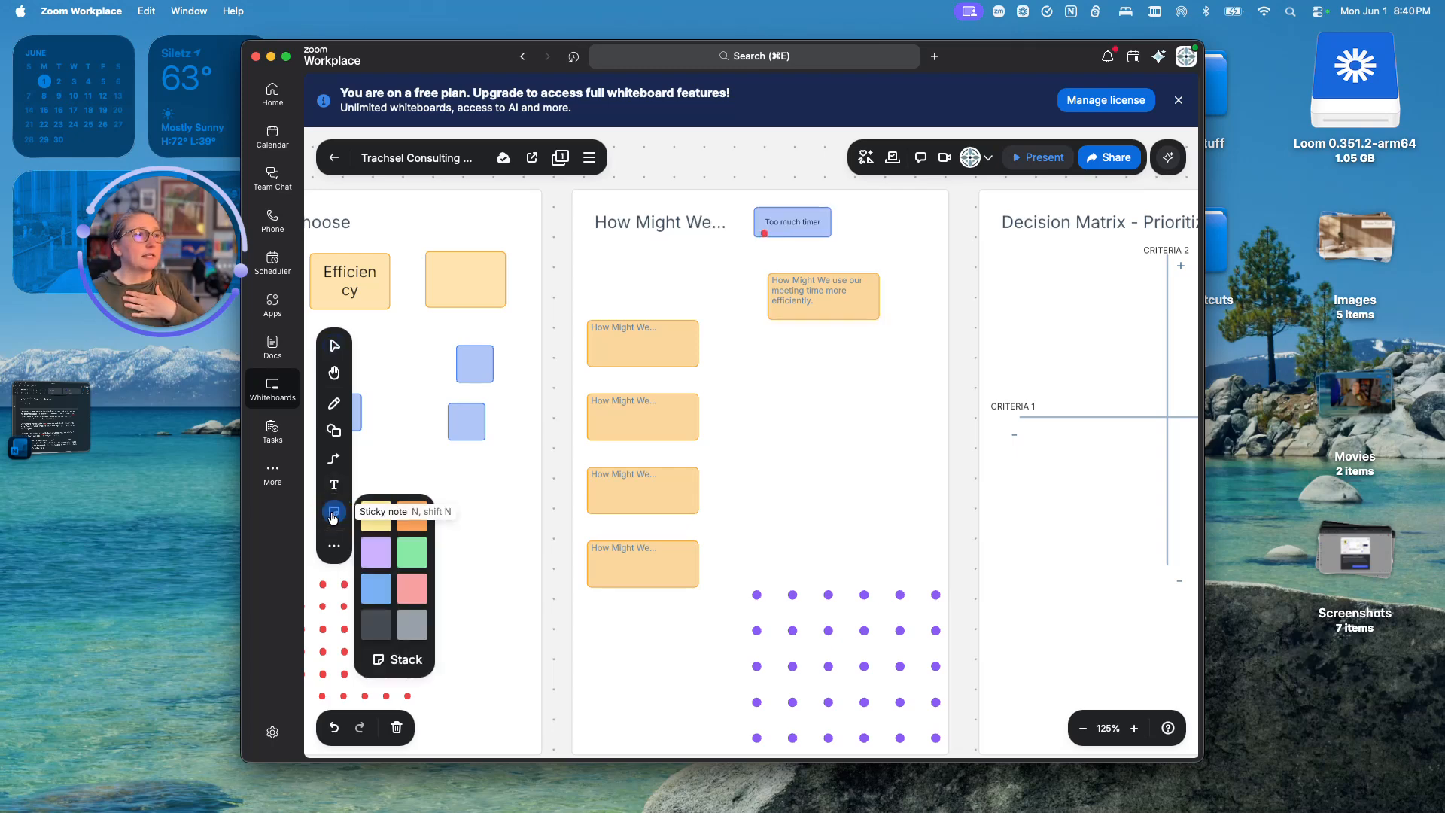
- Place a purple sticky beside the How Might We notes and make it a wide rectangle
left_click(404, 661)
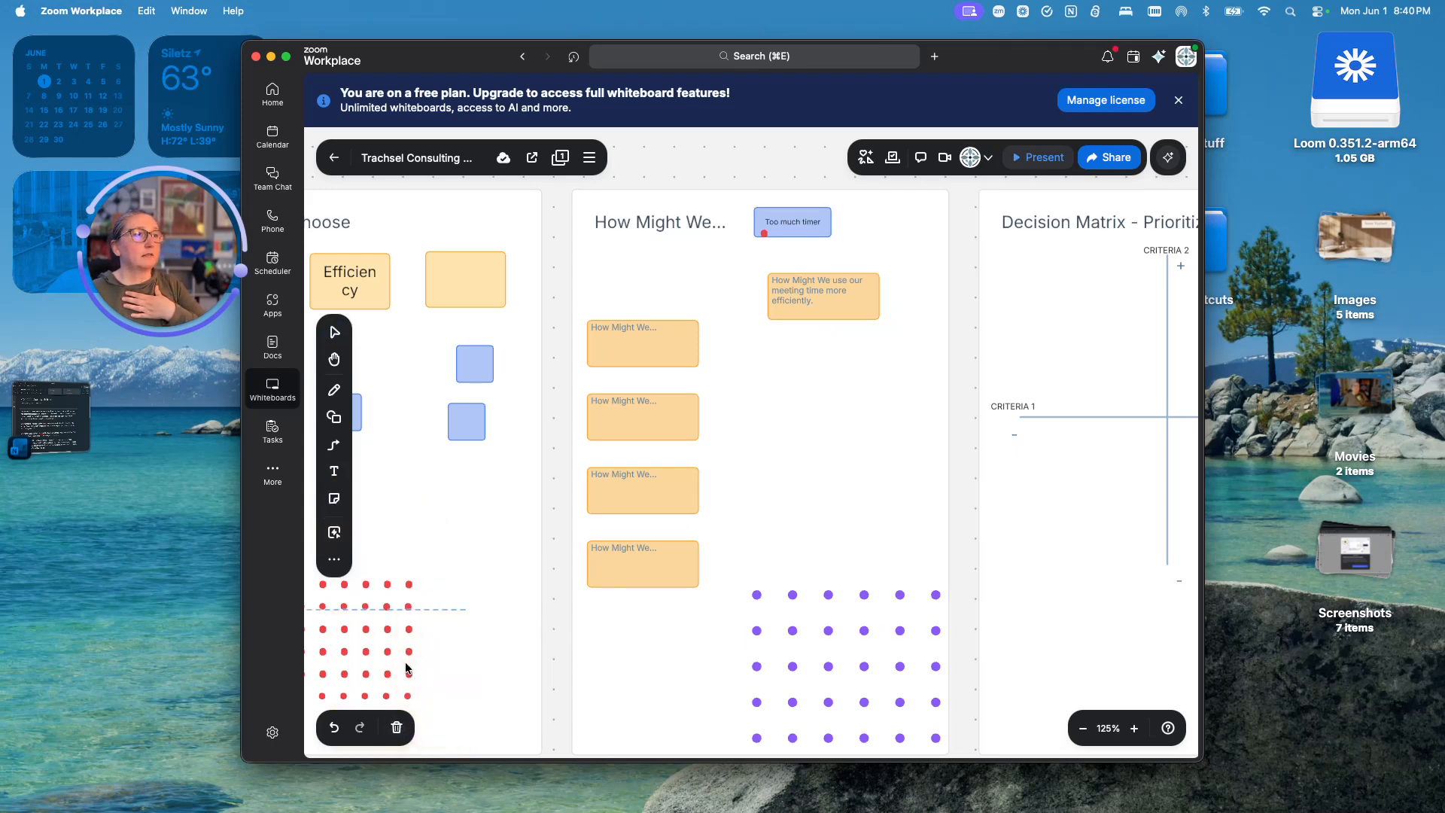
left_click(333, 501)
left_click(377, 550)
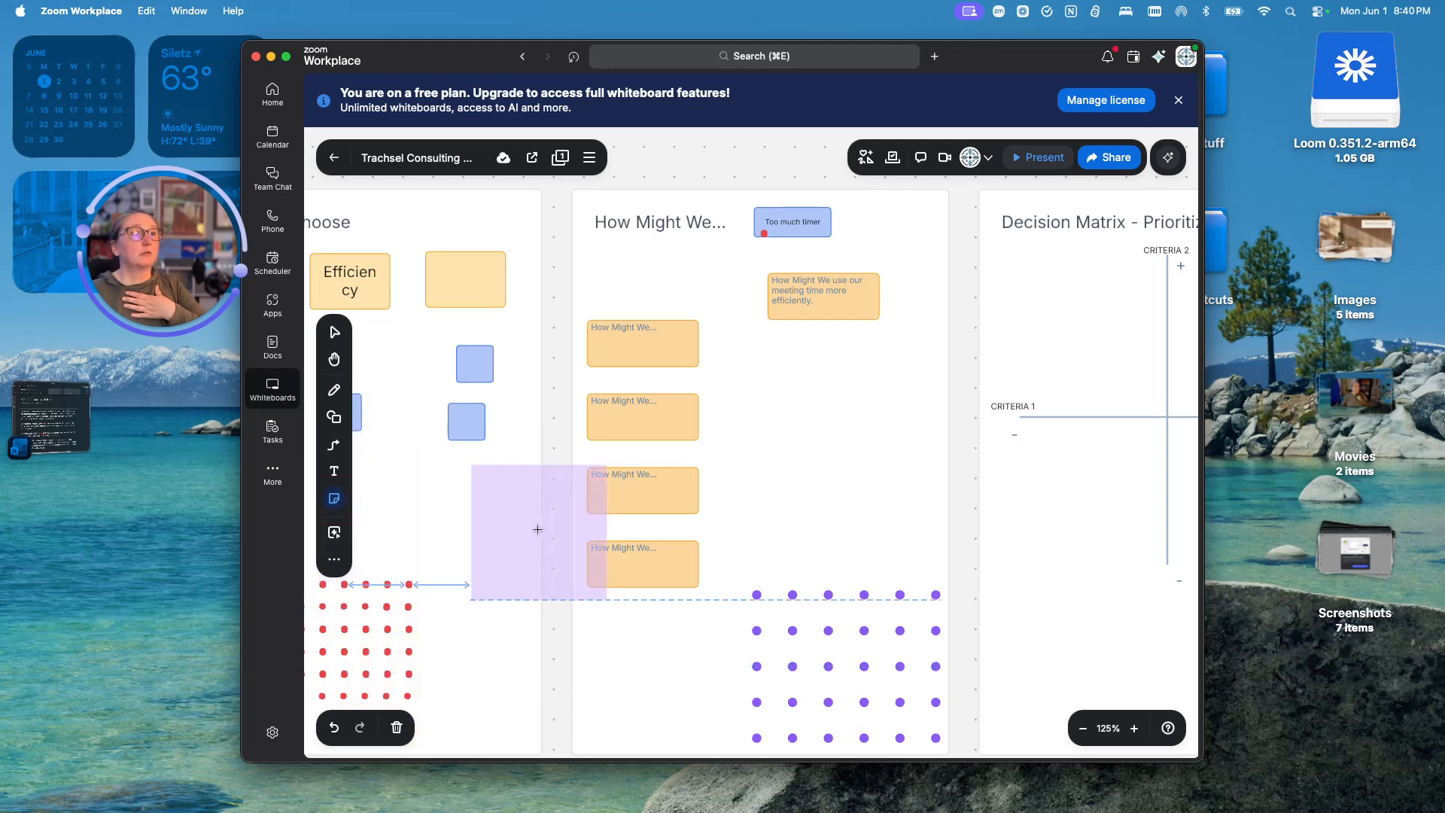
left_click(822, 401)
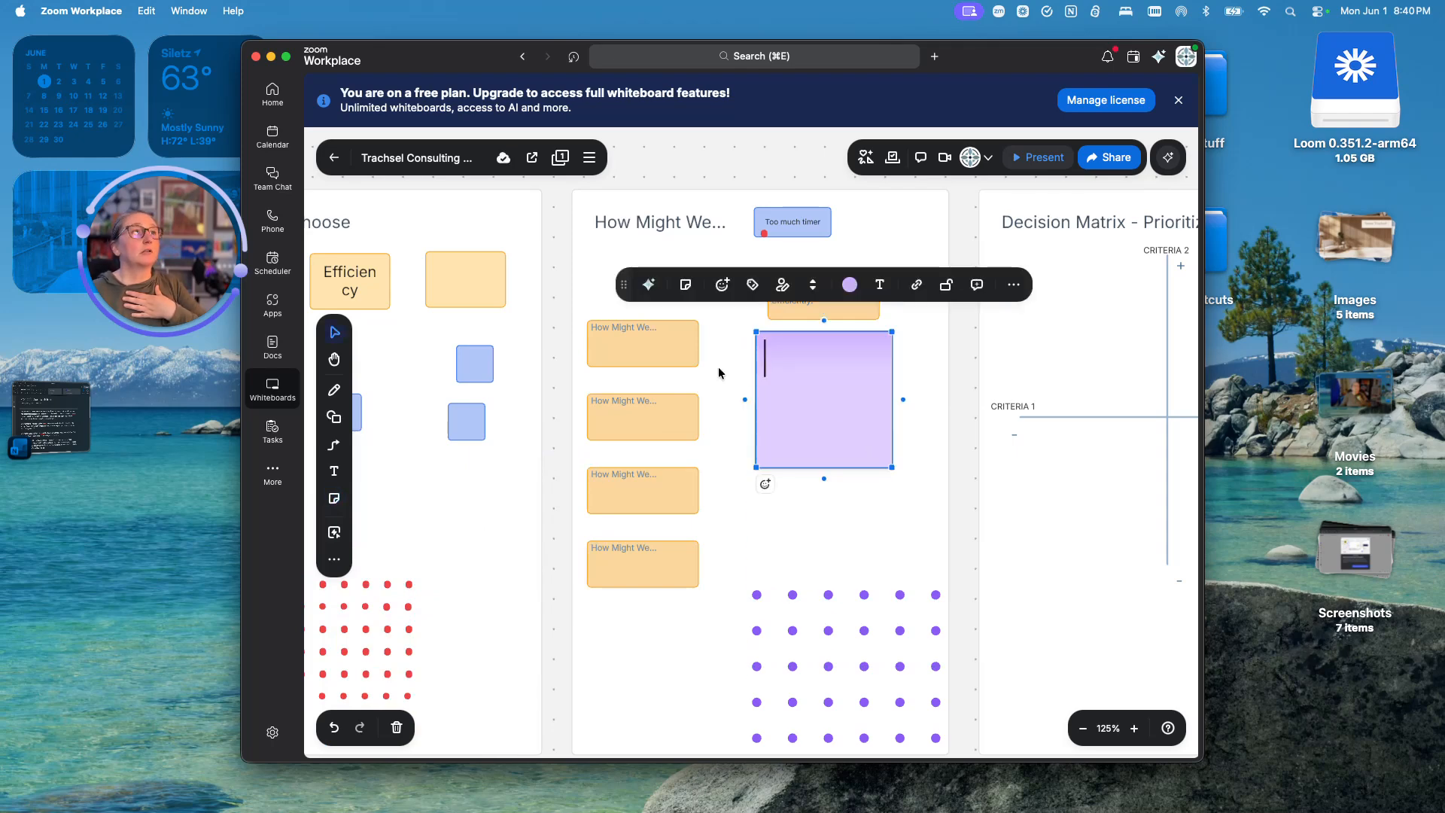
left_click(685, 285)
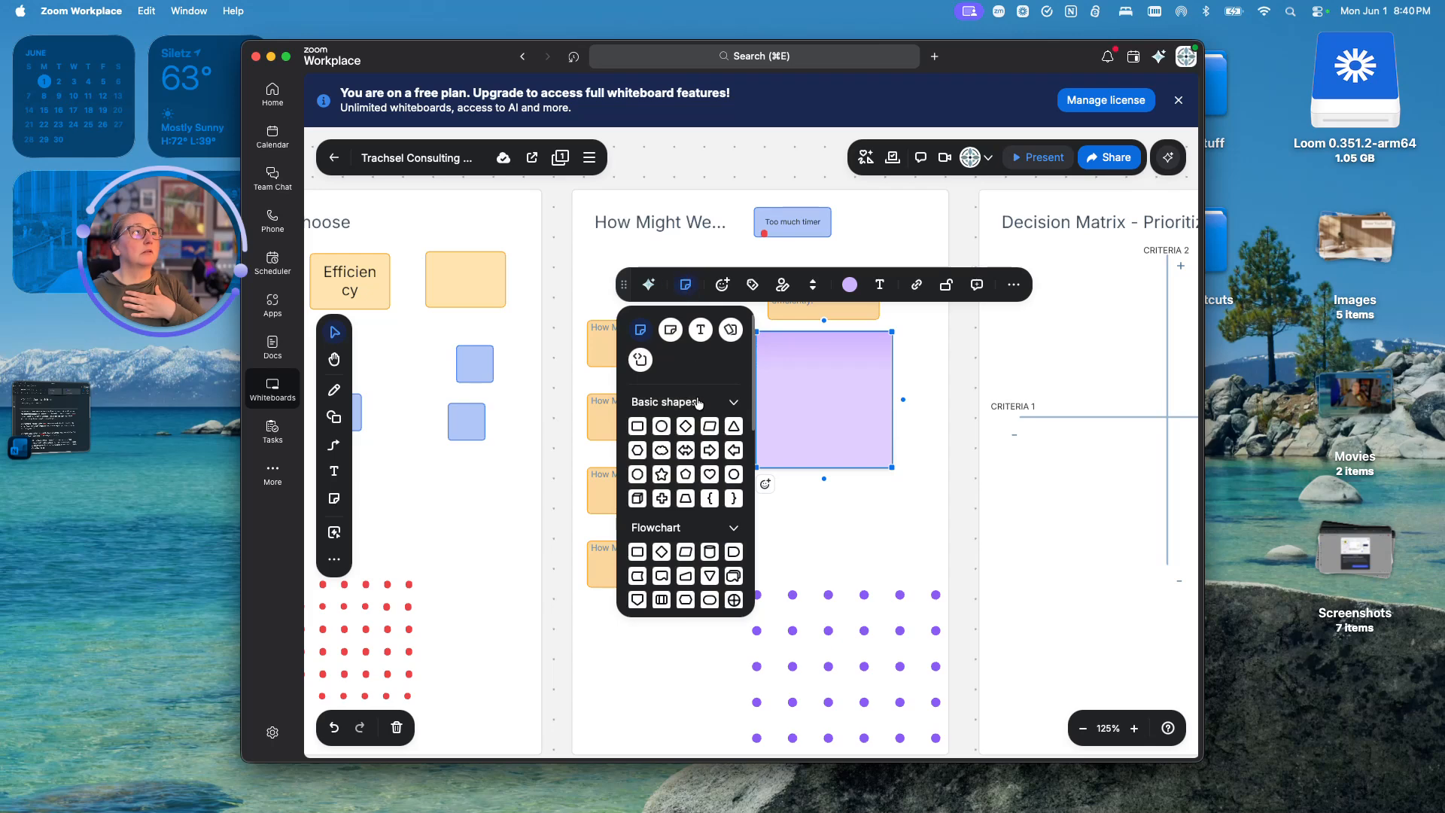
left_click(671, 331)
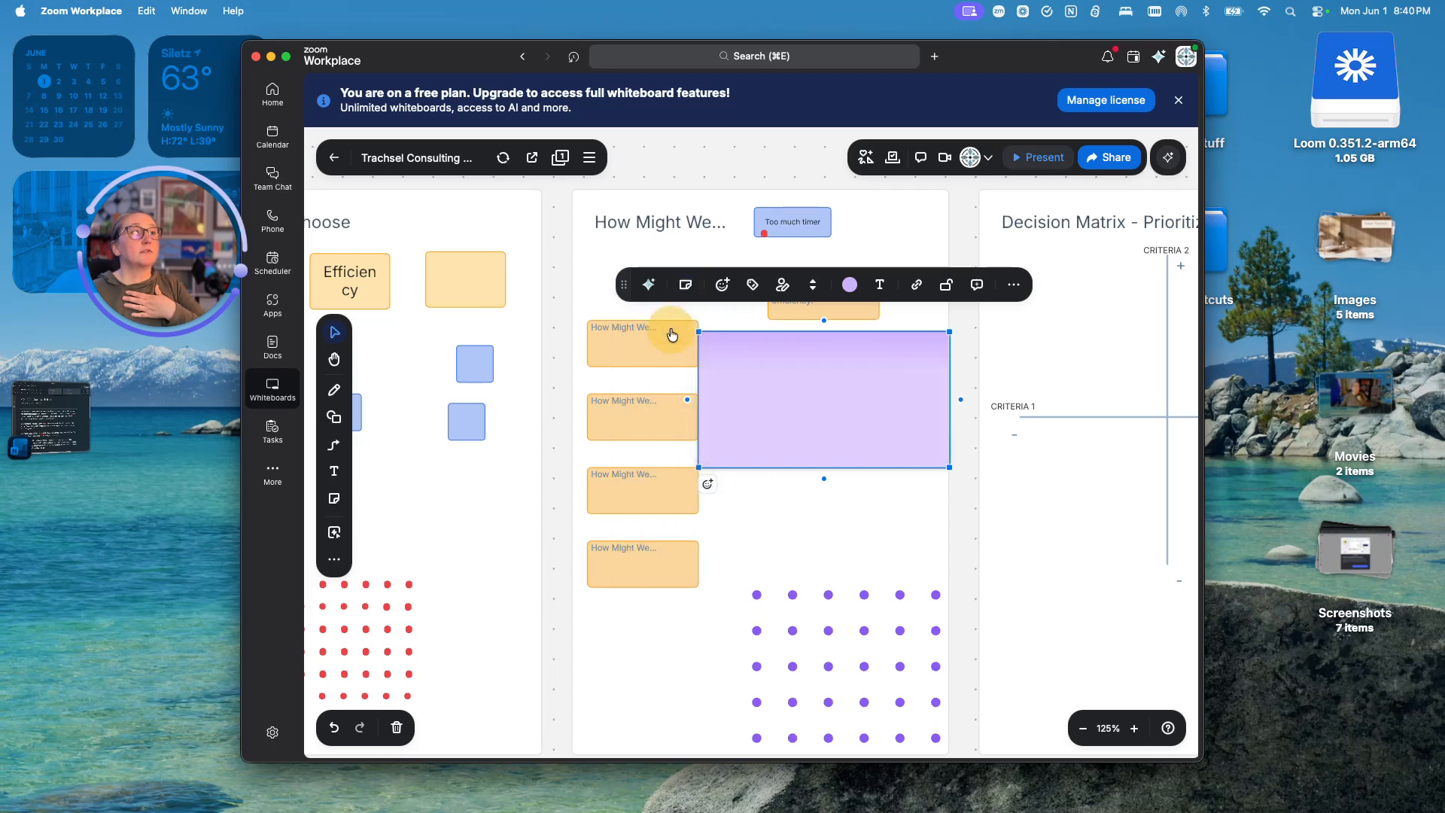
left_click(685, 284)
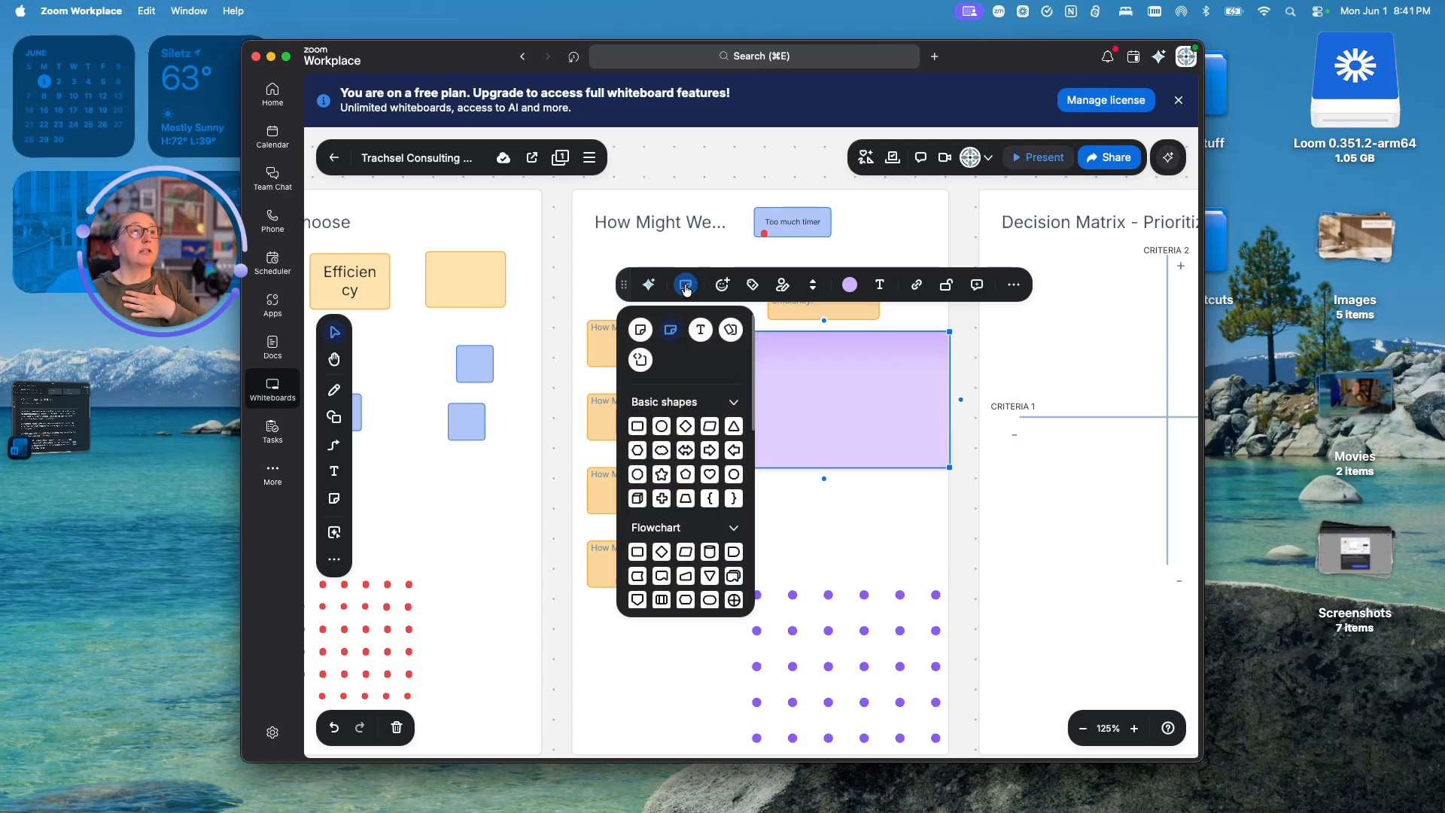
- Place a sticky-note pad in the How Might We frame and colour it purple
left_click(335, 559)
left_click(334, 559)
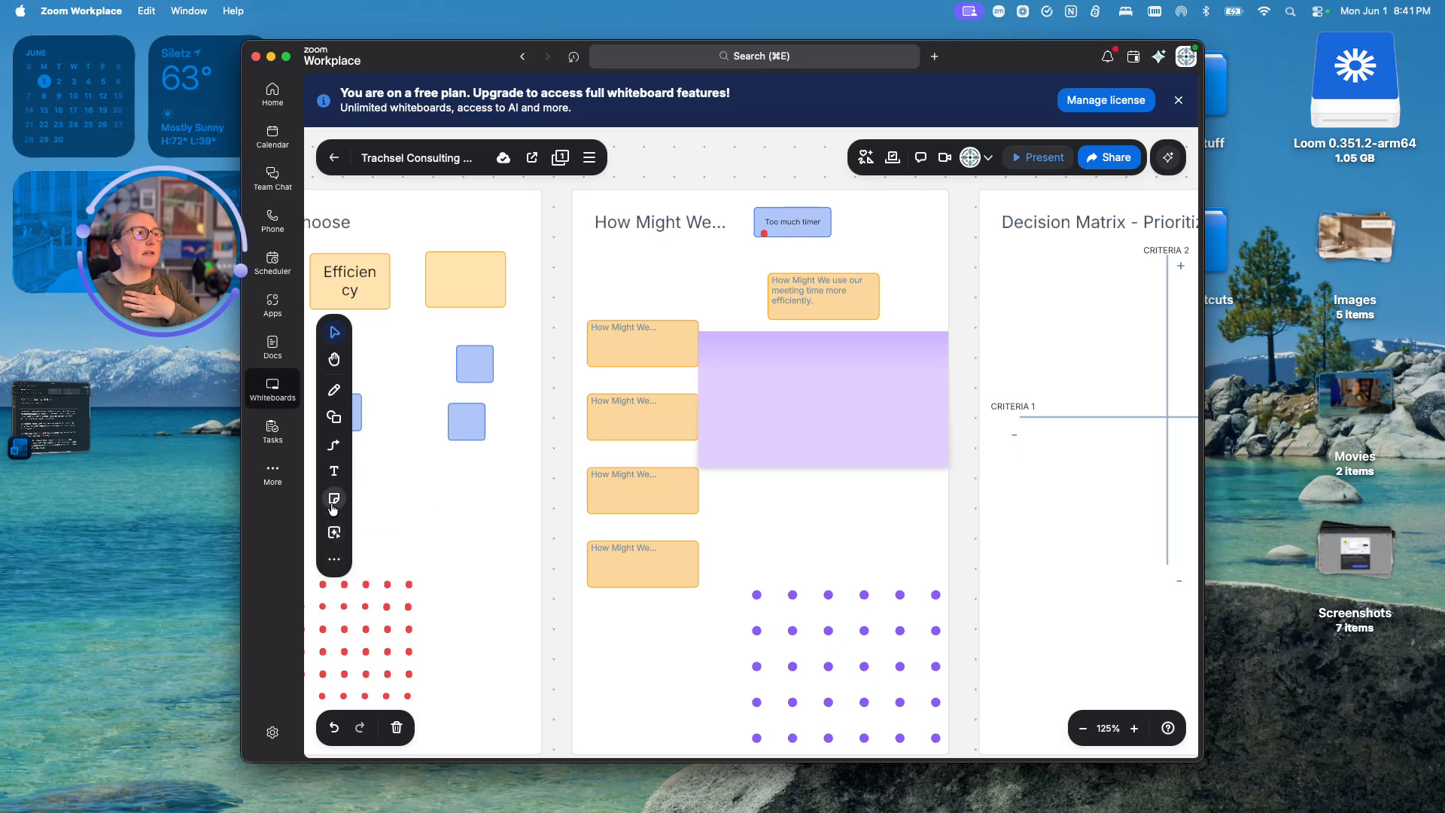
left_click(334, 507)
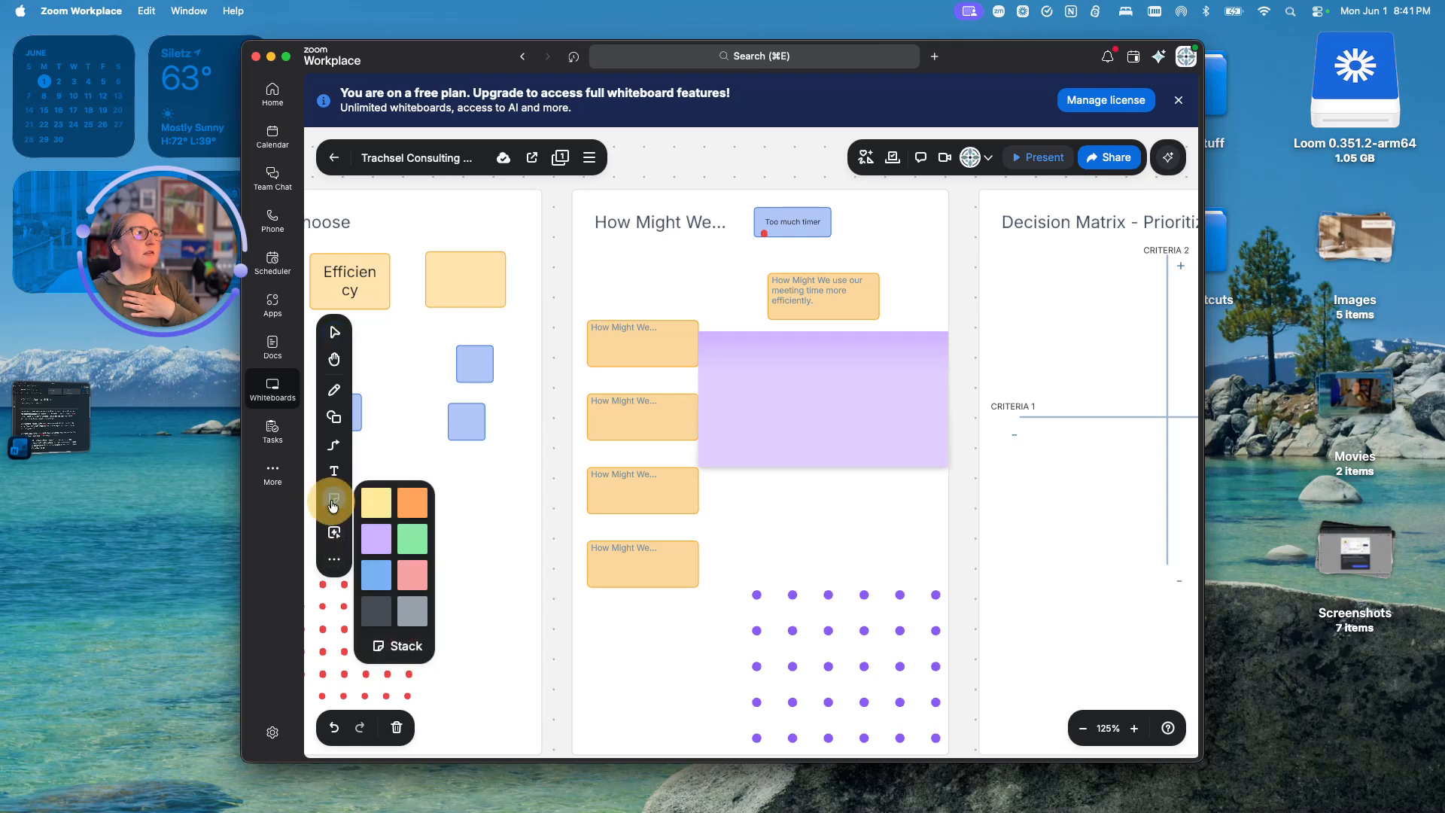
left_click(380, 647)
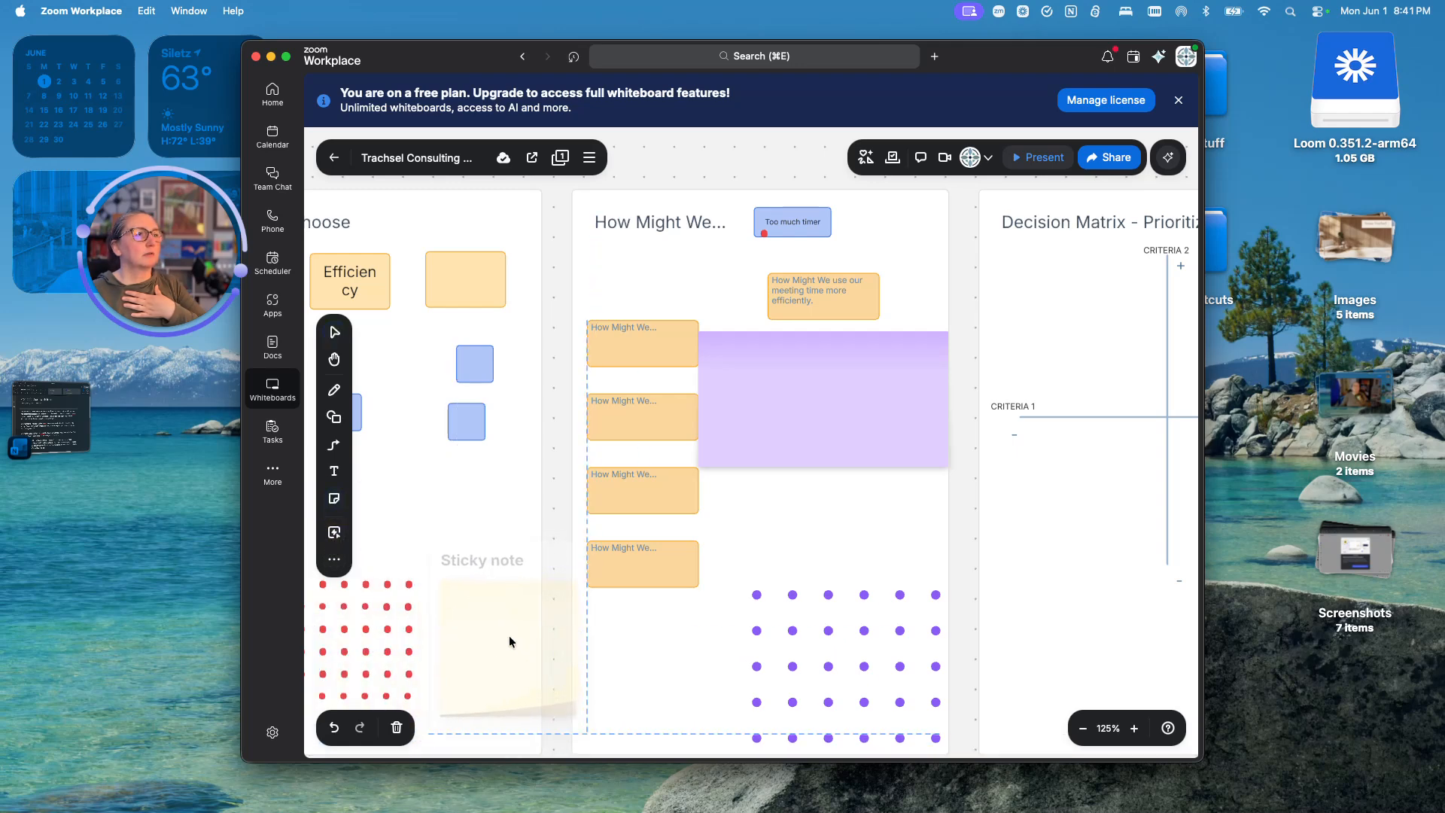
left_click(802, 491)
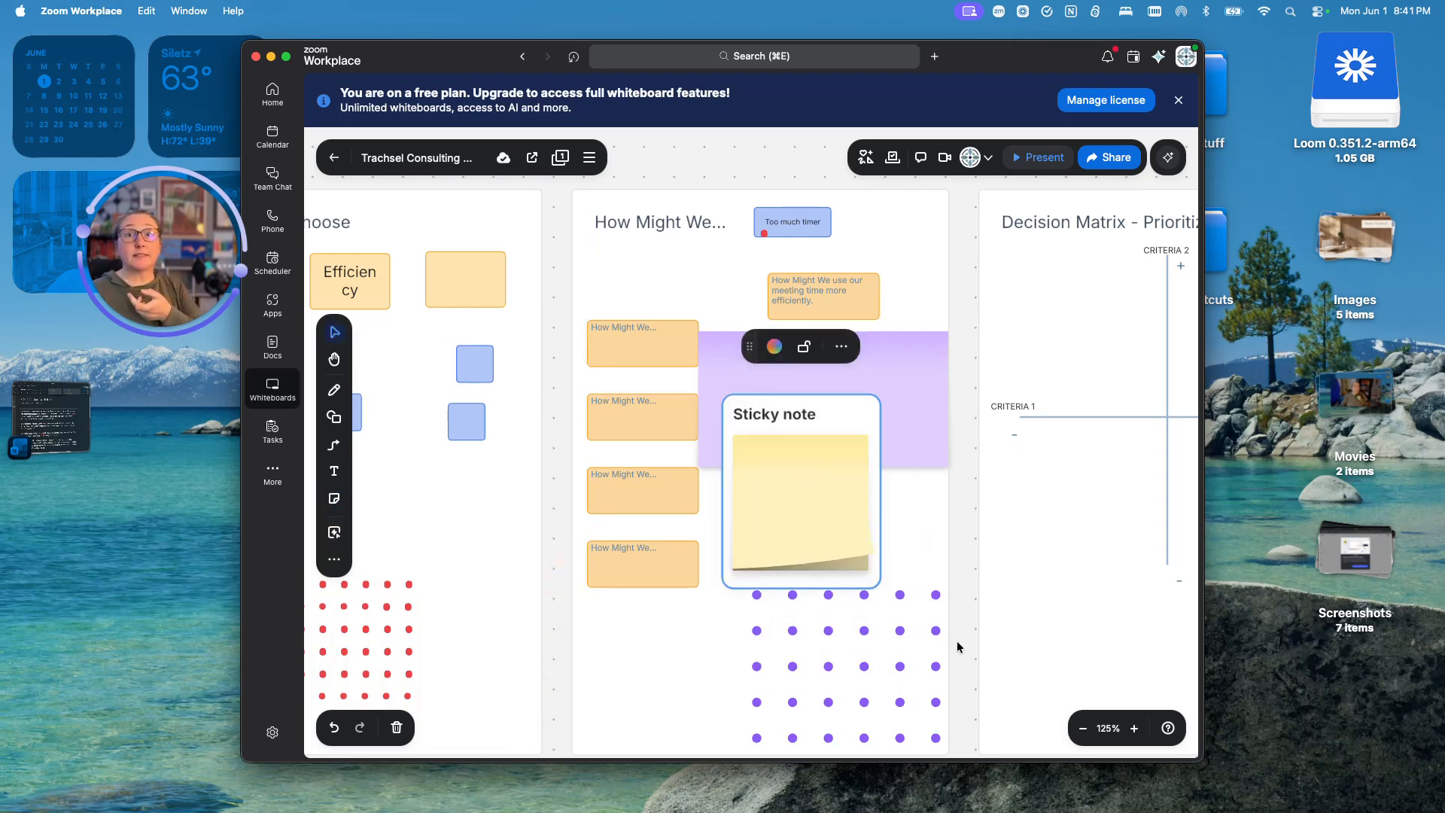
left_click(774, 346)
left_click(756, 384)
- Pull three purple stickies off the pad around the How Might We frame
left_click_drag(820, 500, 855, 455)
left_click_drag(800, 503, 658, 674)
left_click_drag(748, 509, 776, 692)
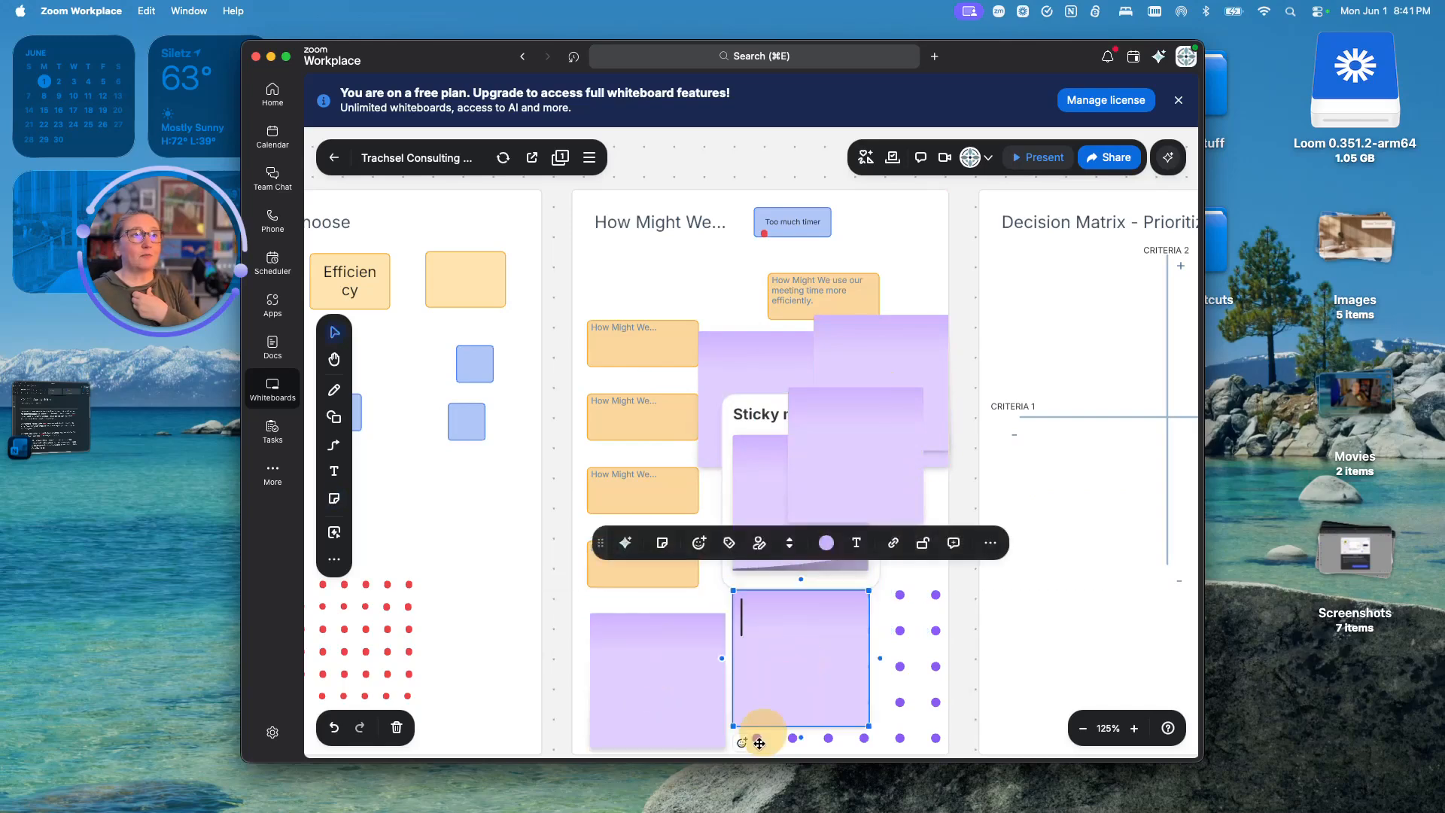
scroll(727, 333, "up", 3)
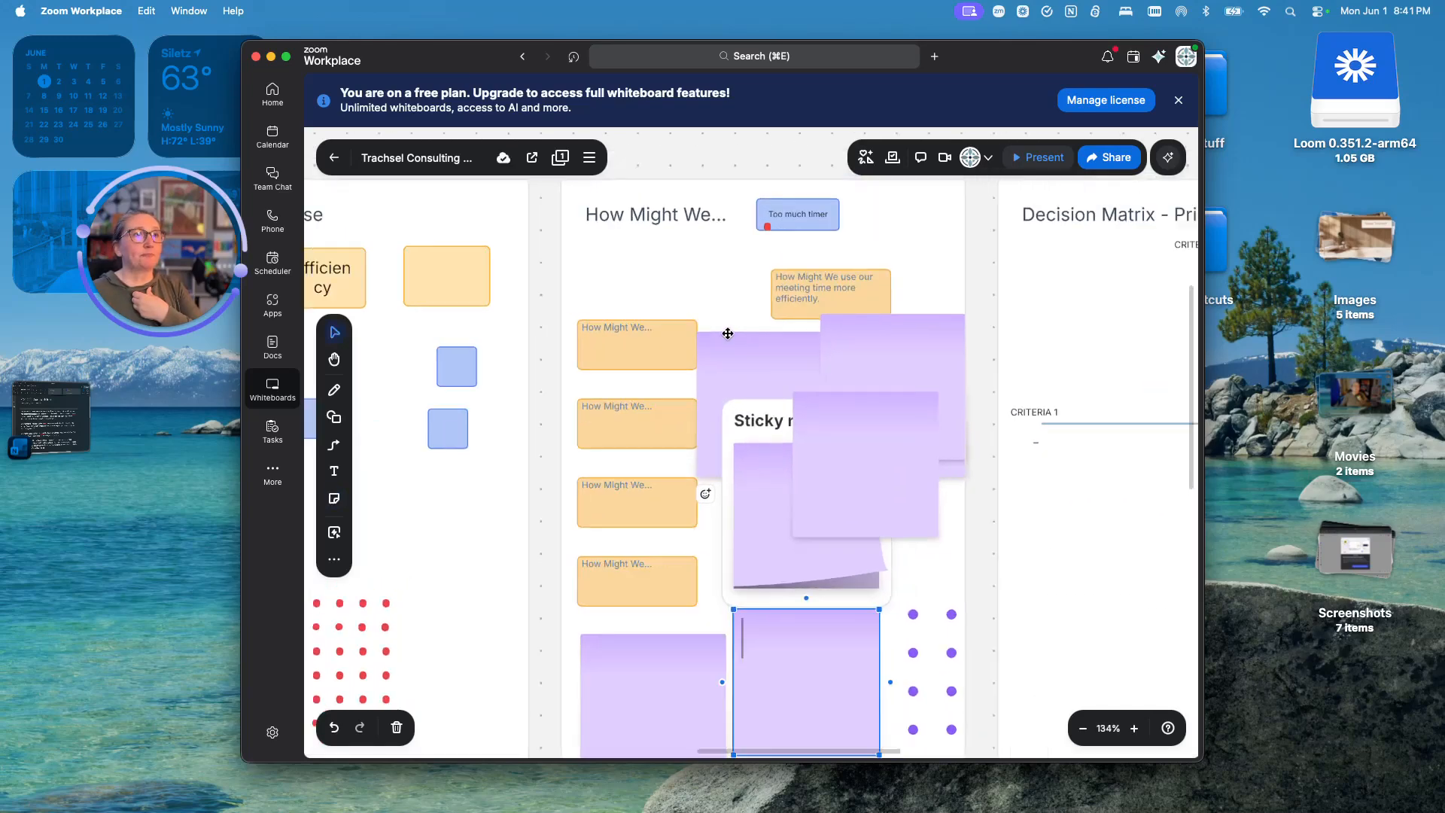
scroll(726, 334, "down", 5)
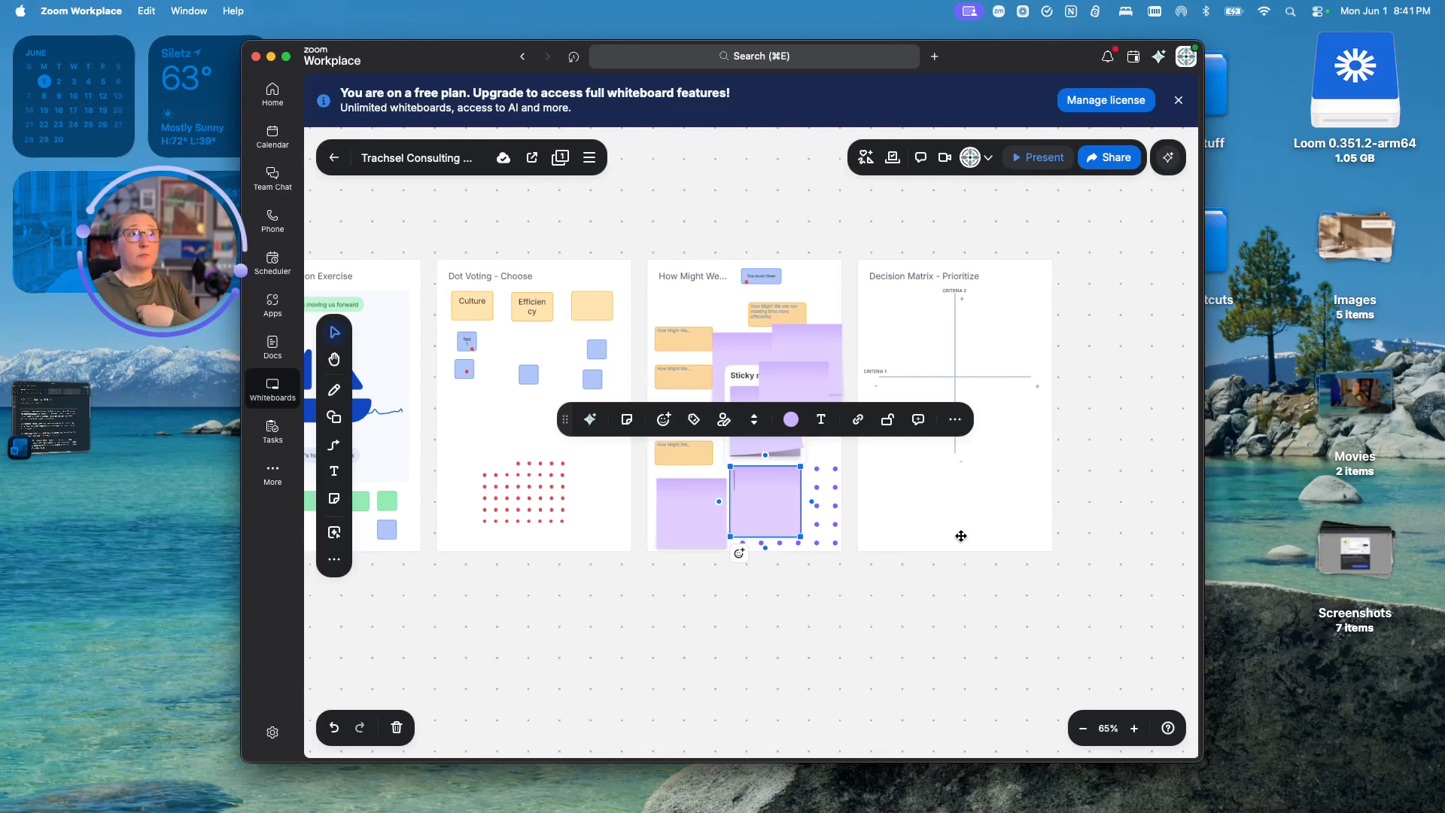
scroll(902, 478, "down", 1)
- Move a purple sticky into the Decision Matrix - Prioritize frame, just below the CRITERIA 1 axis
scroll(903, 478, "up", 4)
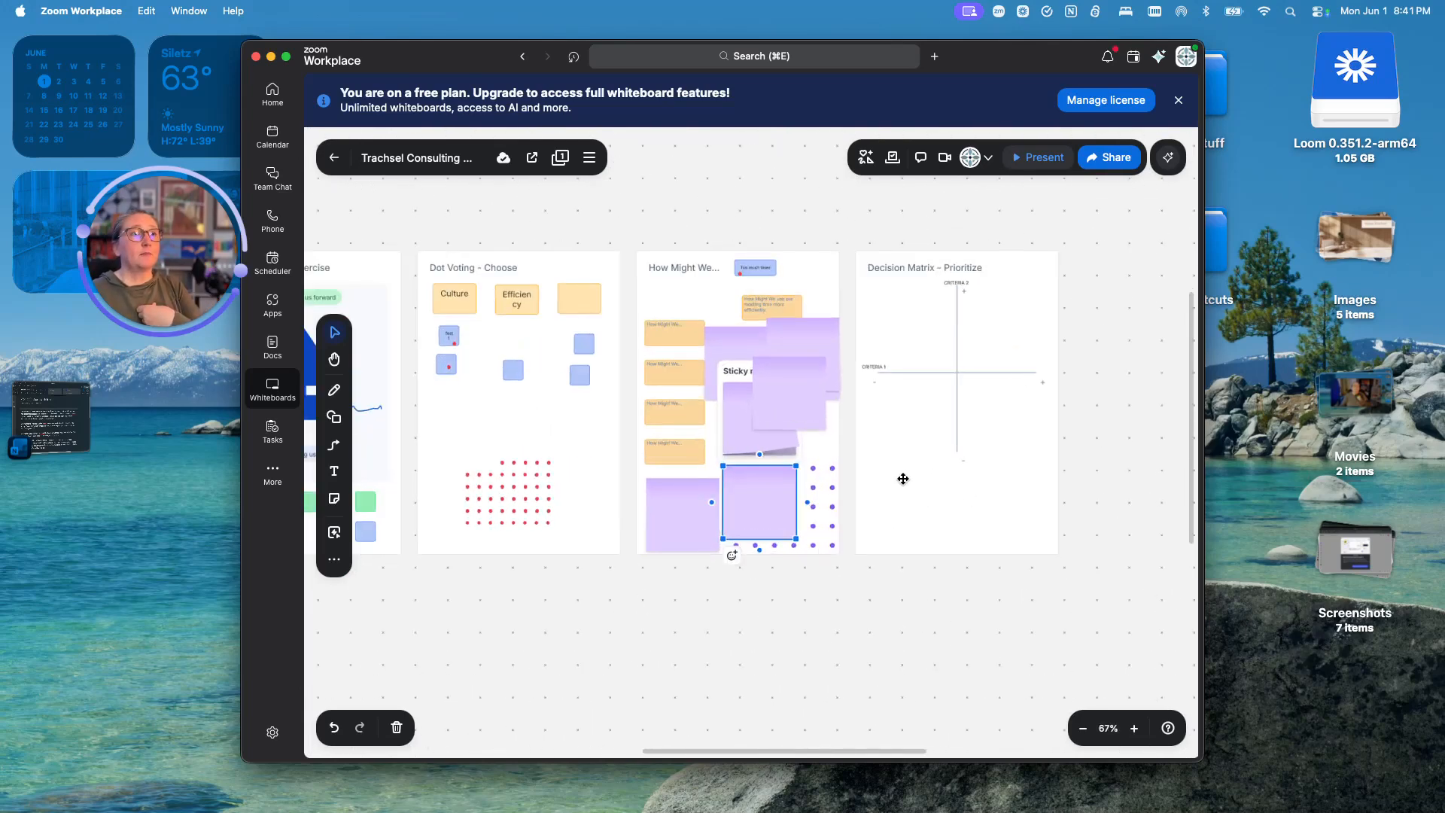
left_click_drag(735, 347, 892, 426)
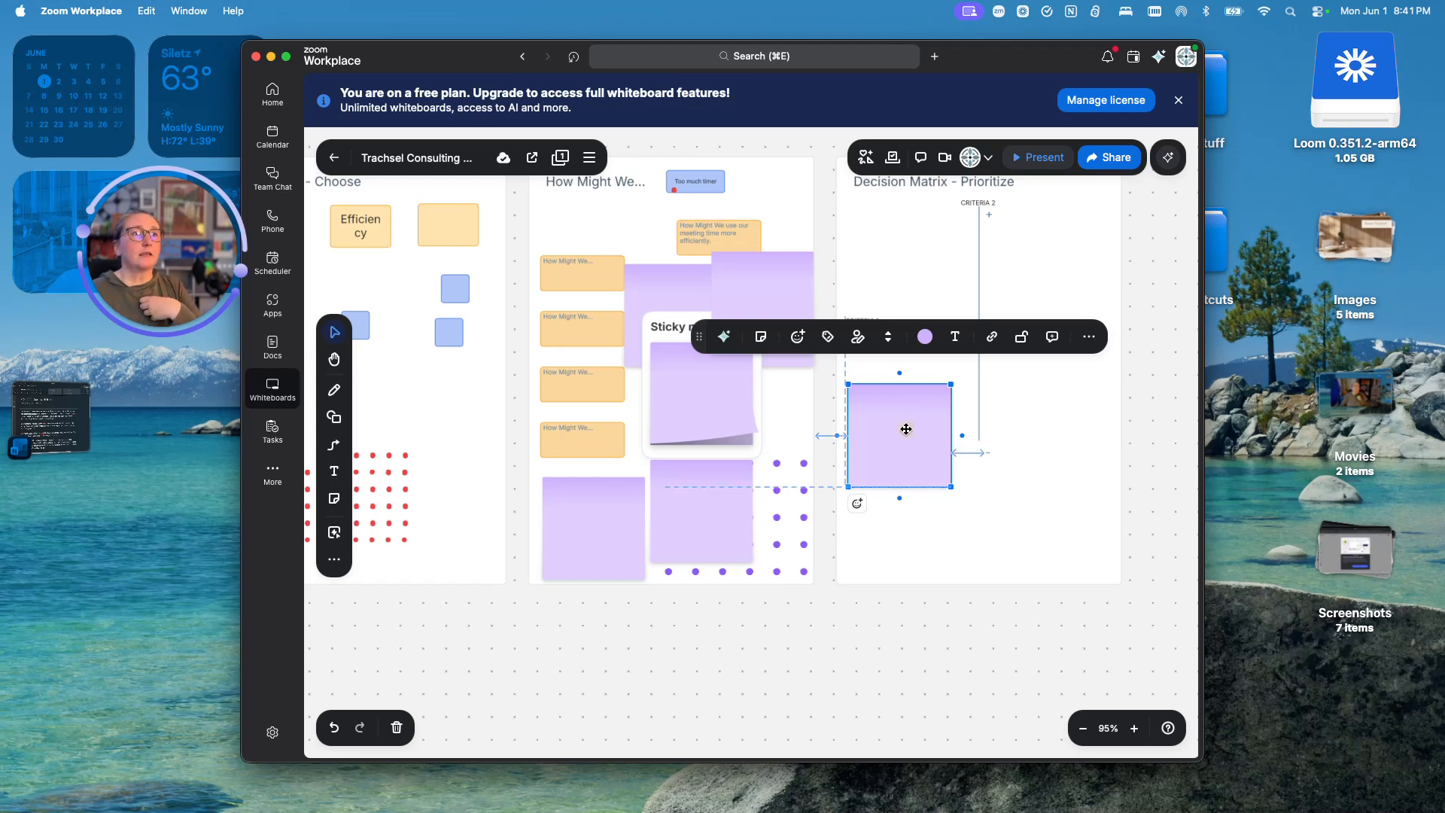
left_click_drag(903, 426, 909, 501)
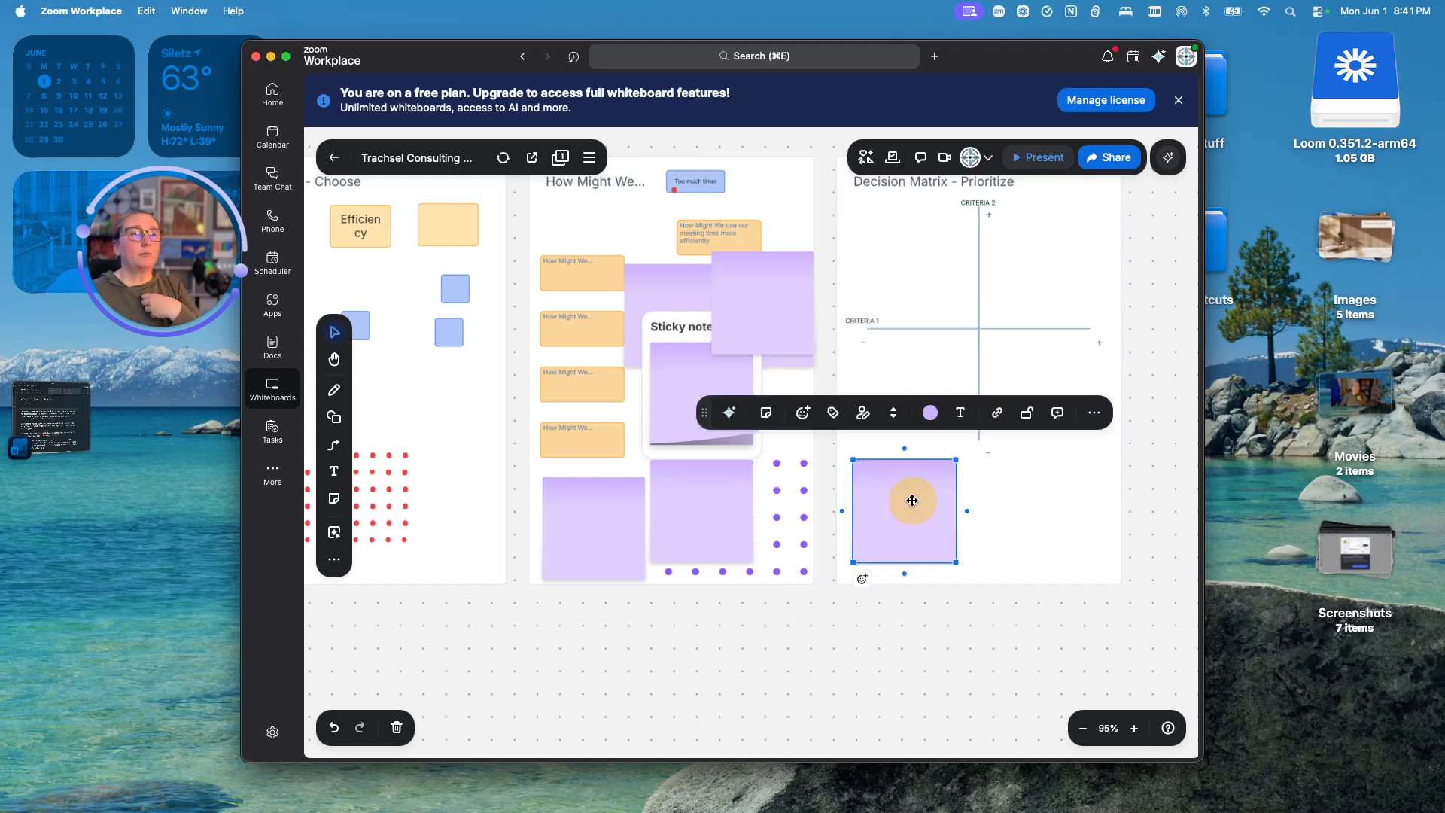
left_click(866, 321)
- Move the purple sticky into the Decision Matrix's lower-left quadrant, then switch to the Miro space
scroll(870, 327, "up", 10)
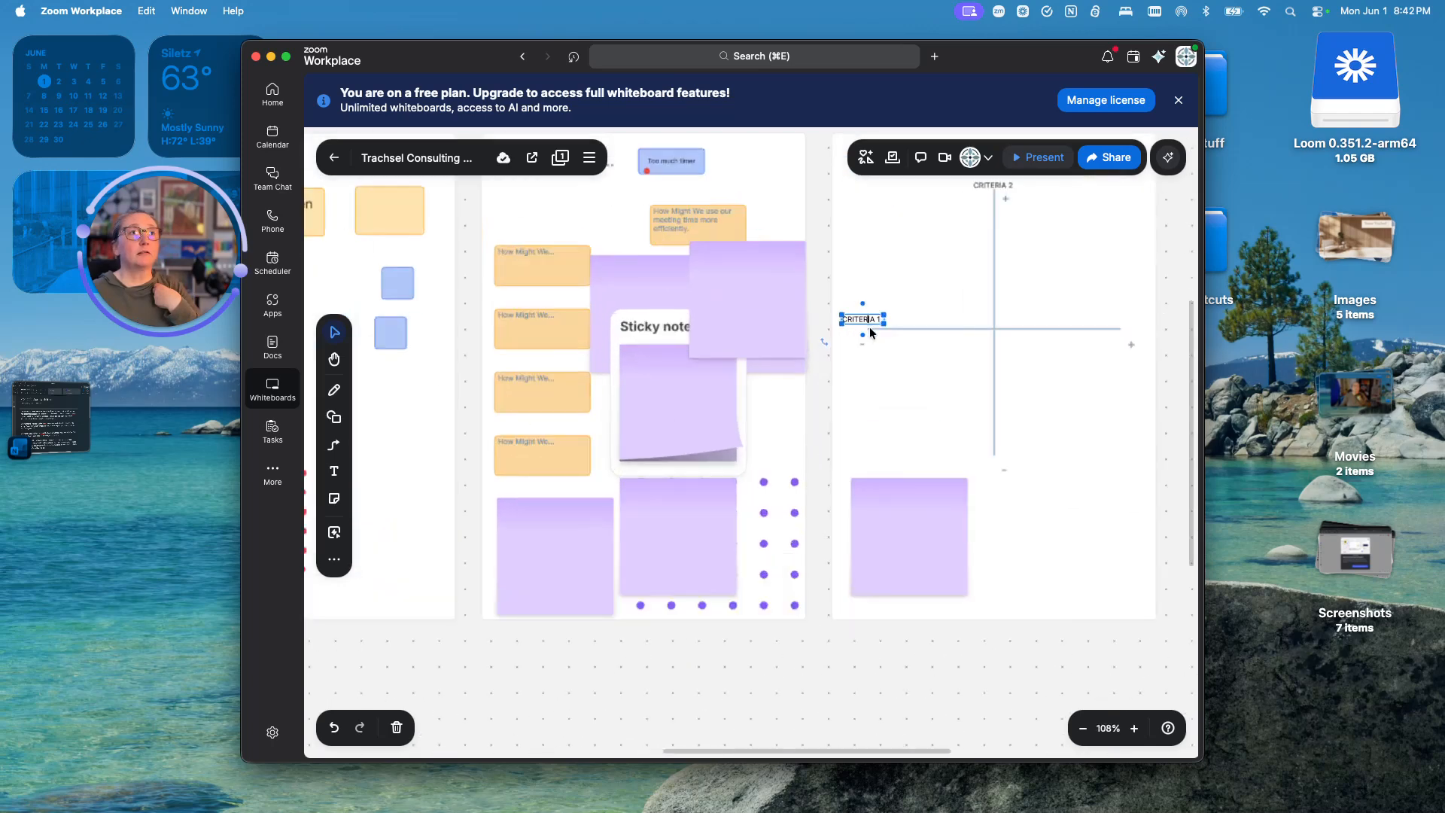
left_click(907, 471)
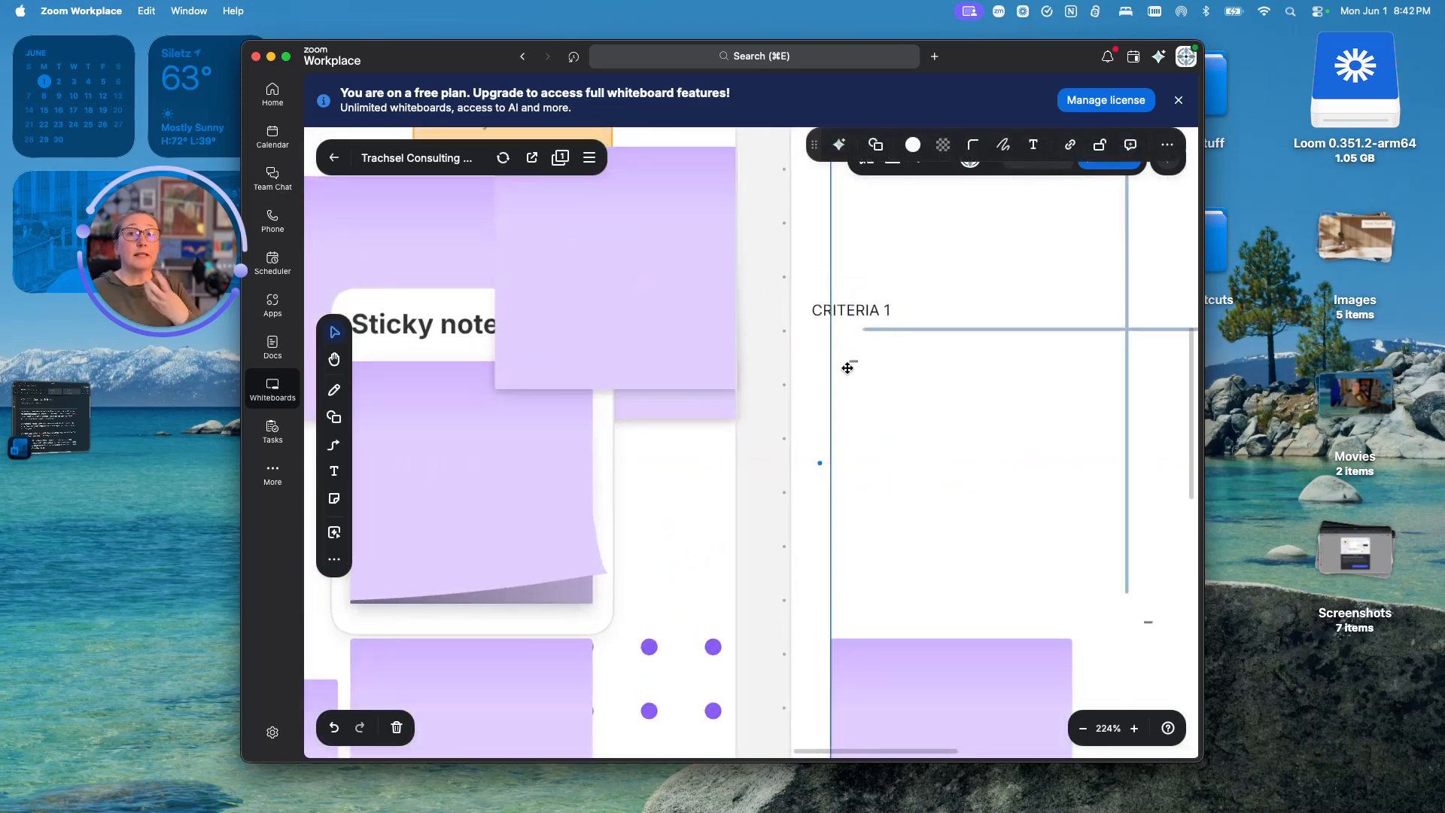
left_click_drag(976, 513, 827, 465)
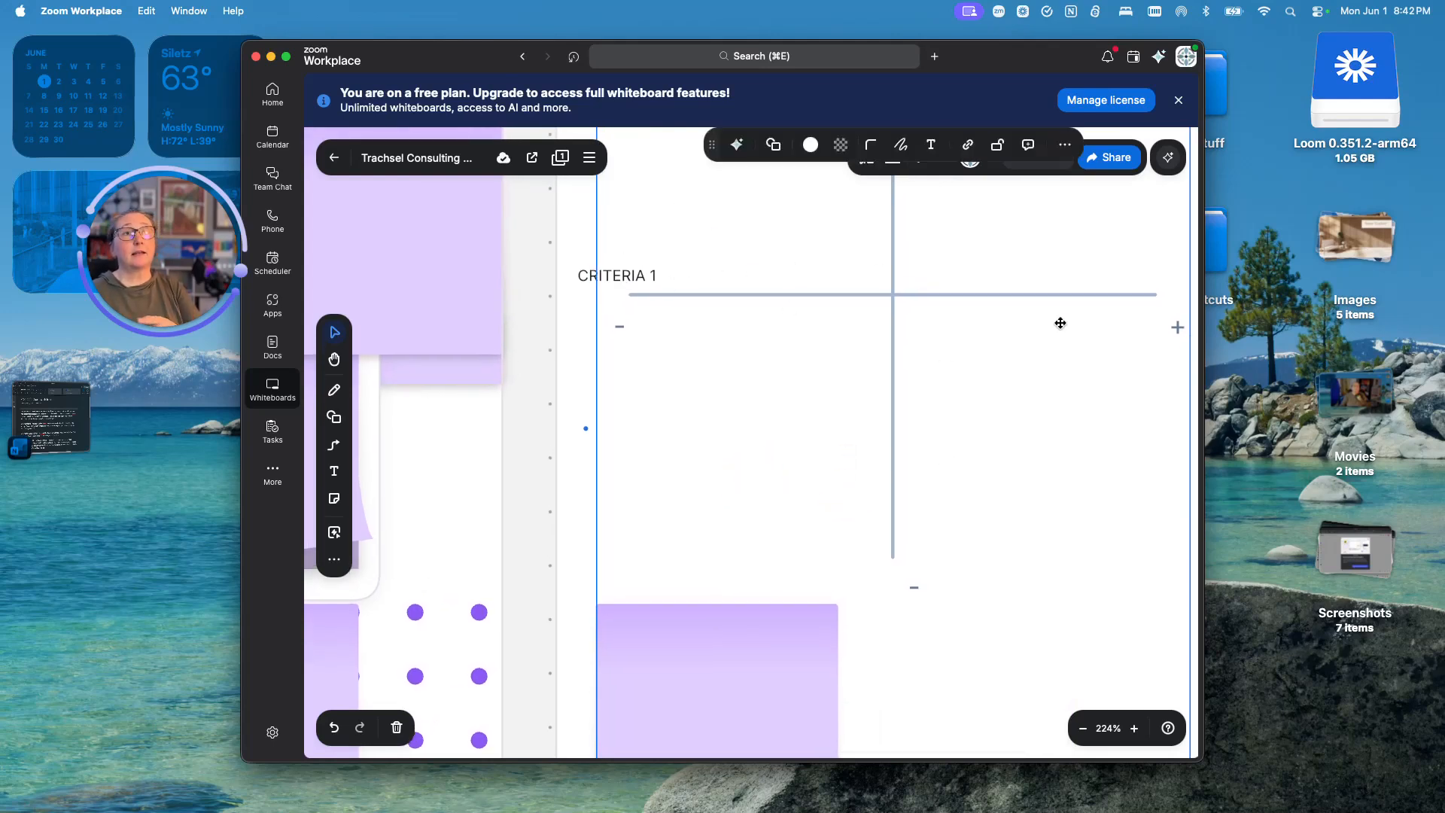
left_click_drag(950, 346, 958, 512)
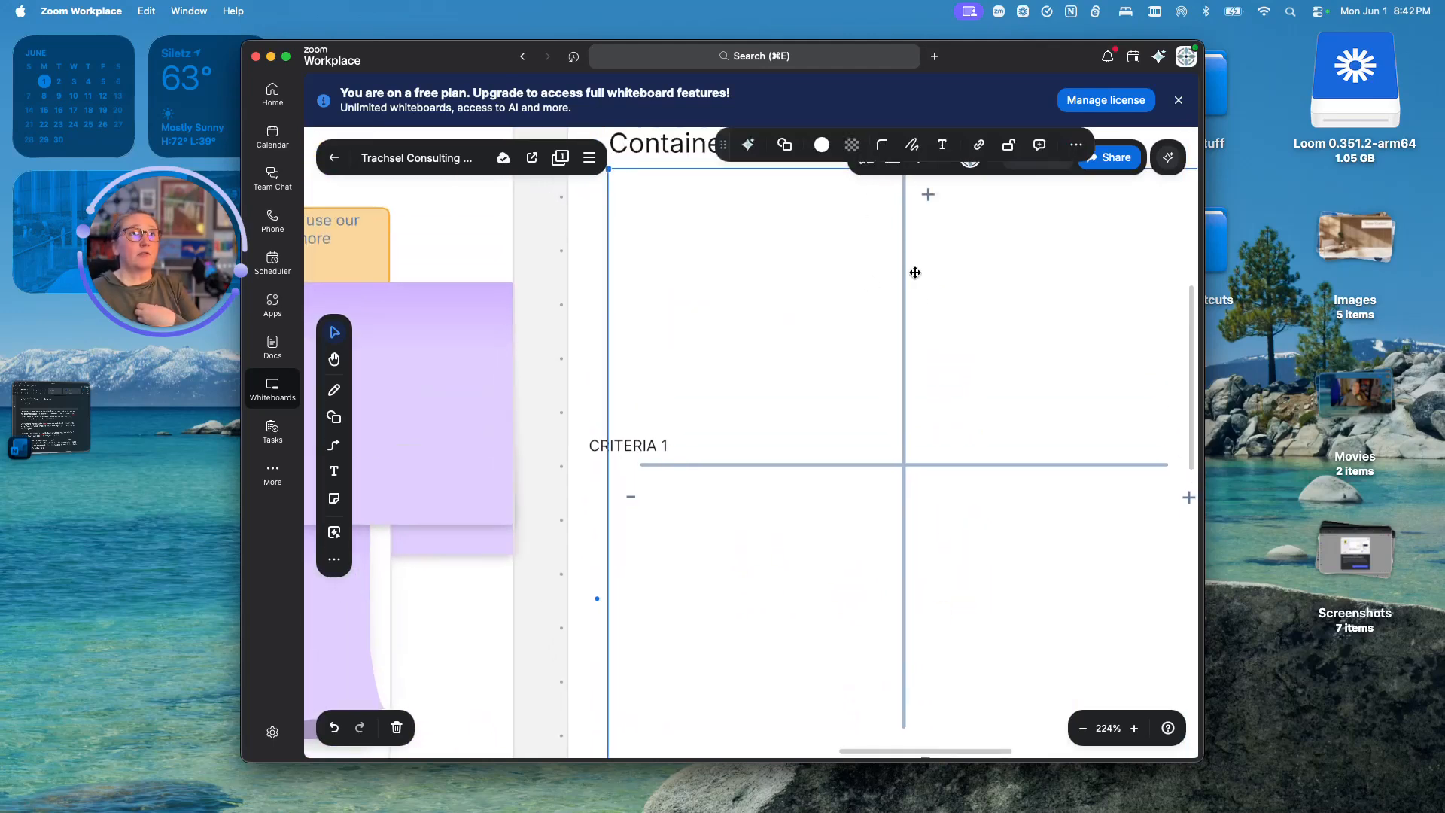
scroll(911, 216, "up", 5)
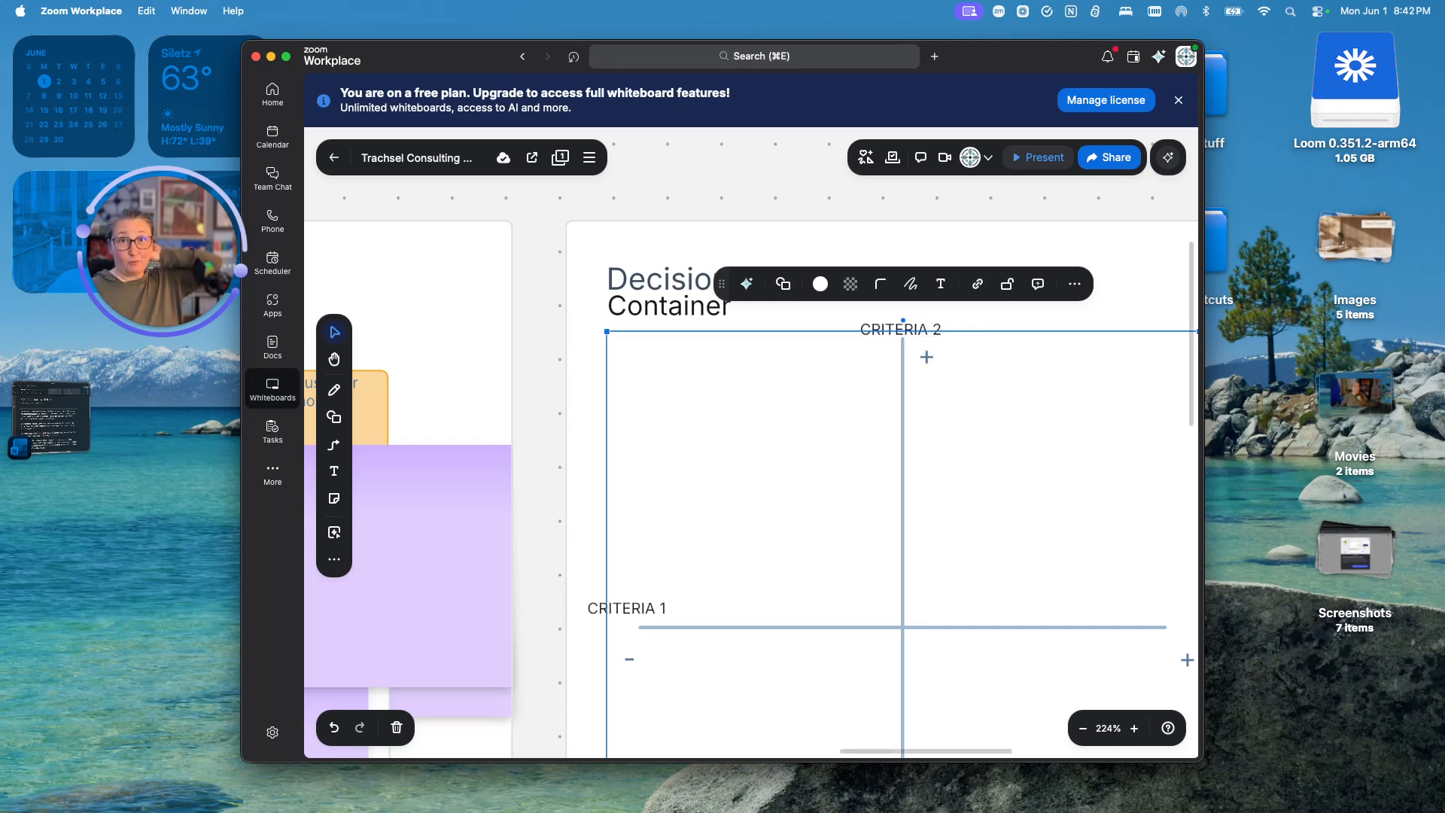
scroll(861, 589, "down", 10)
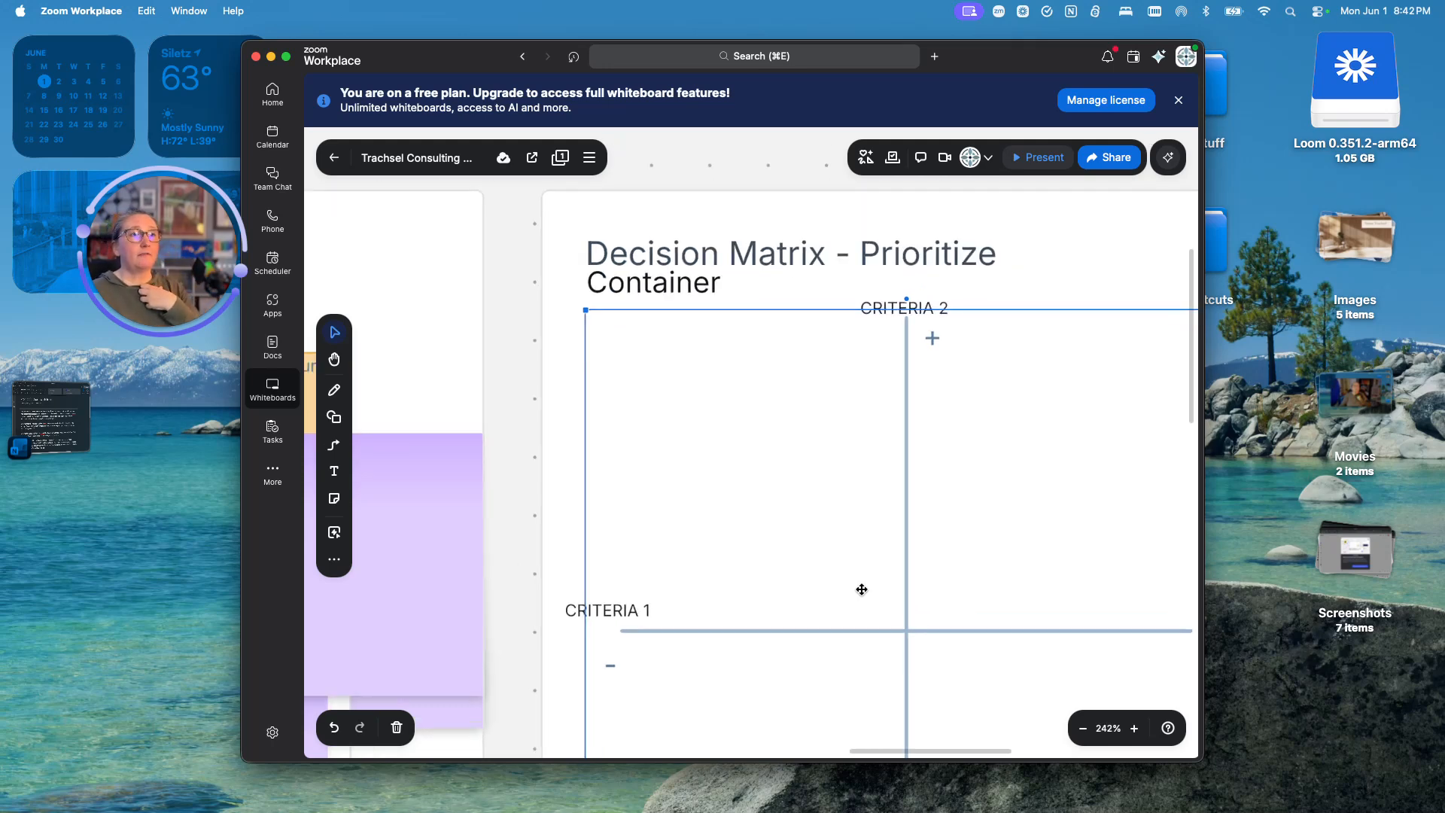
scroll(868, 617, "down", 5)
left_click_drag(801, 623, 819, 532)
left_click(788, 645)
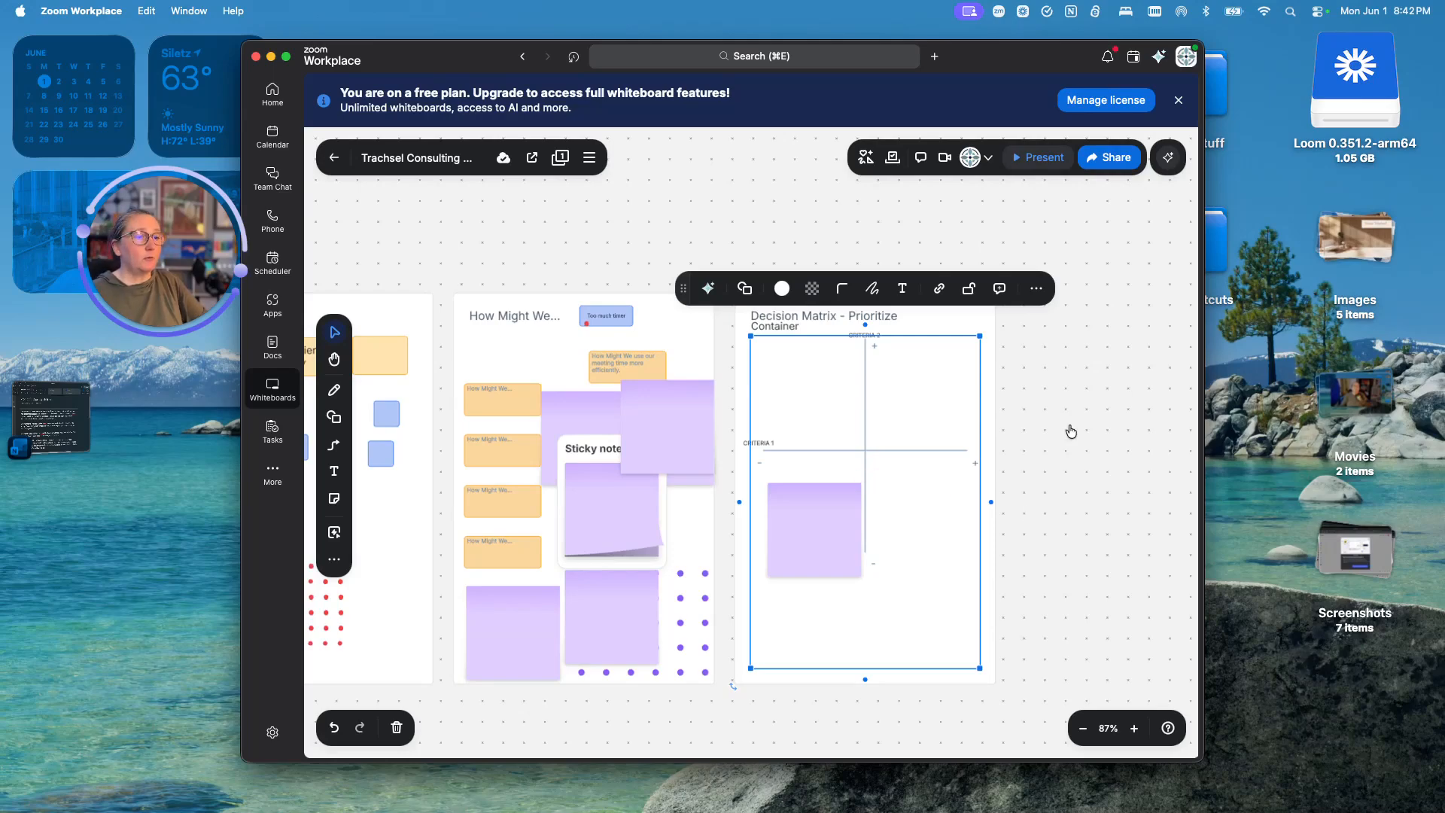
key("ctrl+Right")
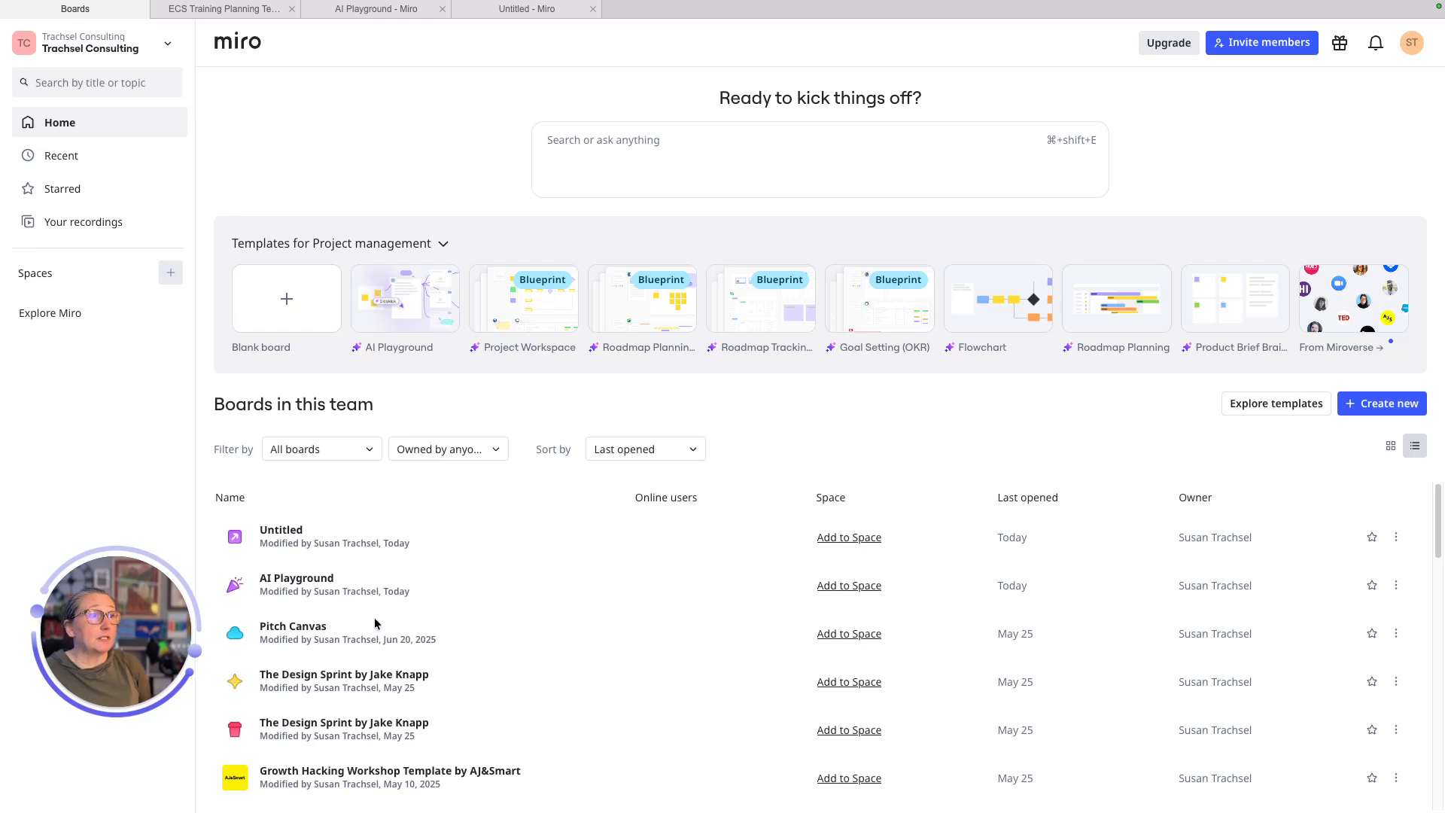
- Open the Untitled board from the Boards in this team list
scroll(375, 623, "down", 10)
scroll(375, 629, "up", 15)
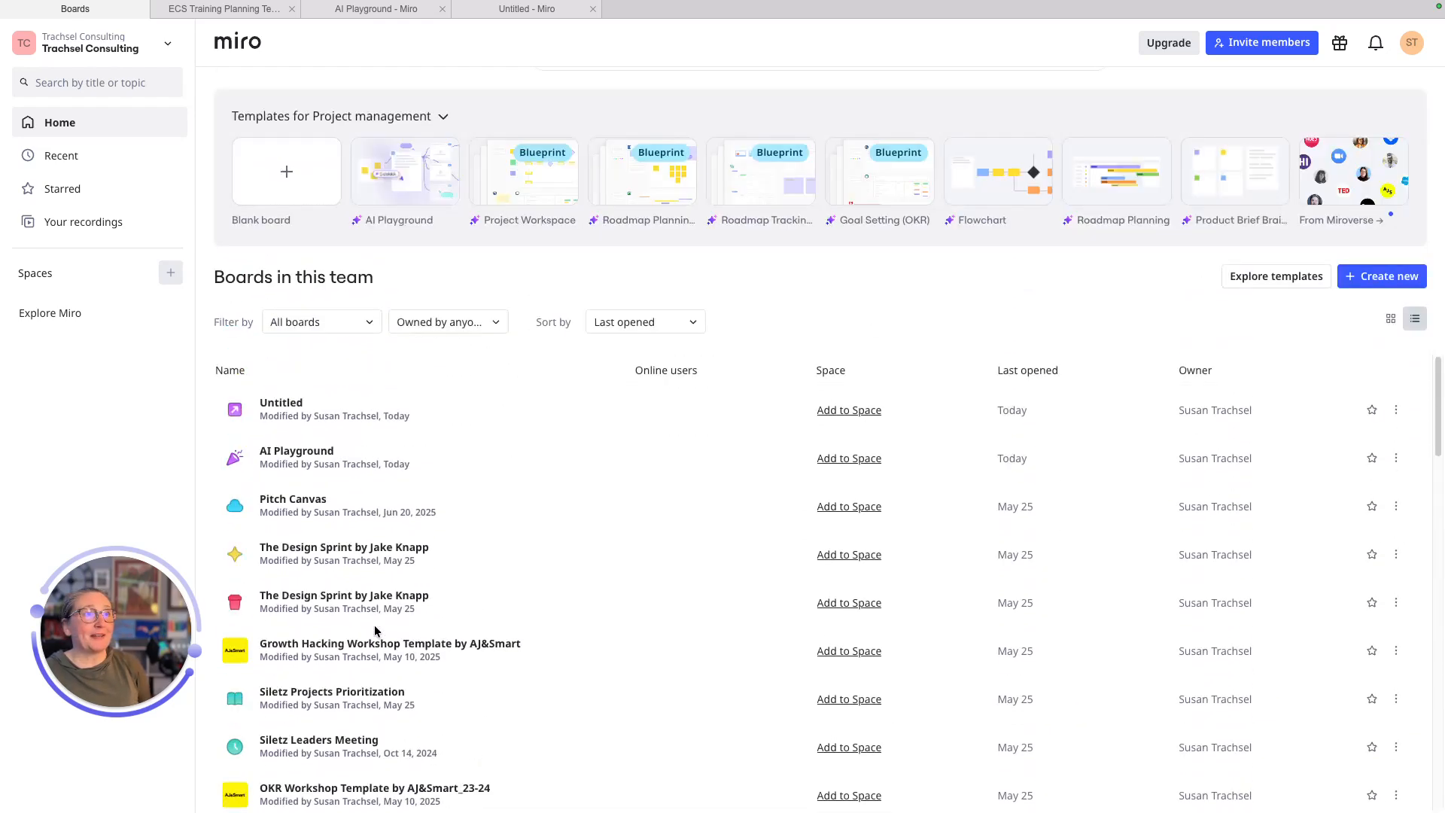
scroll(375, 631, "up", 3)
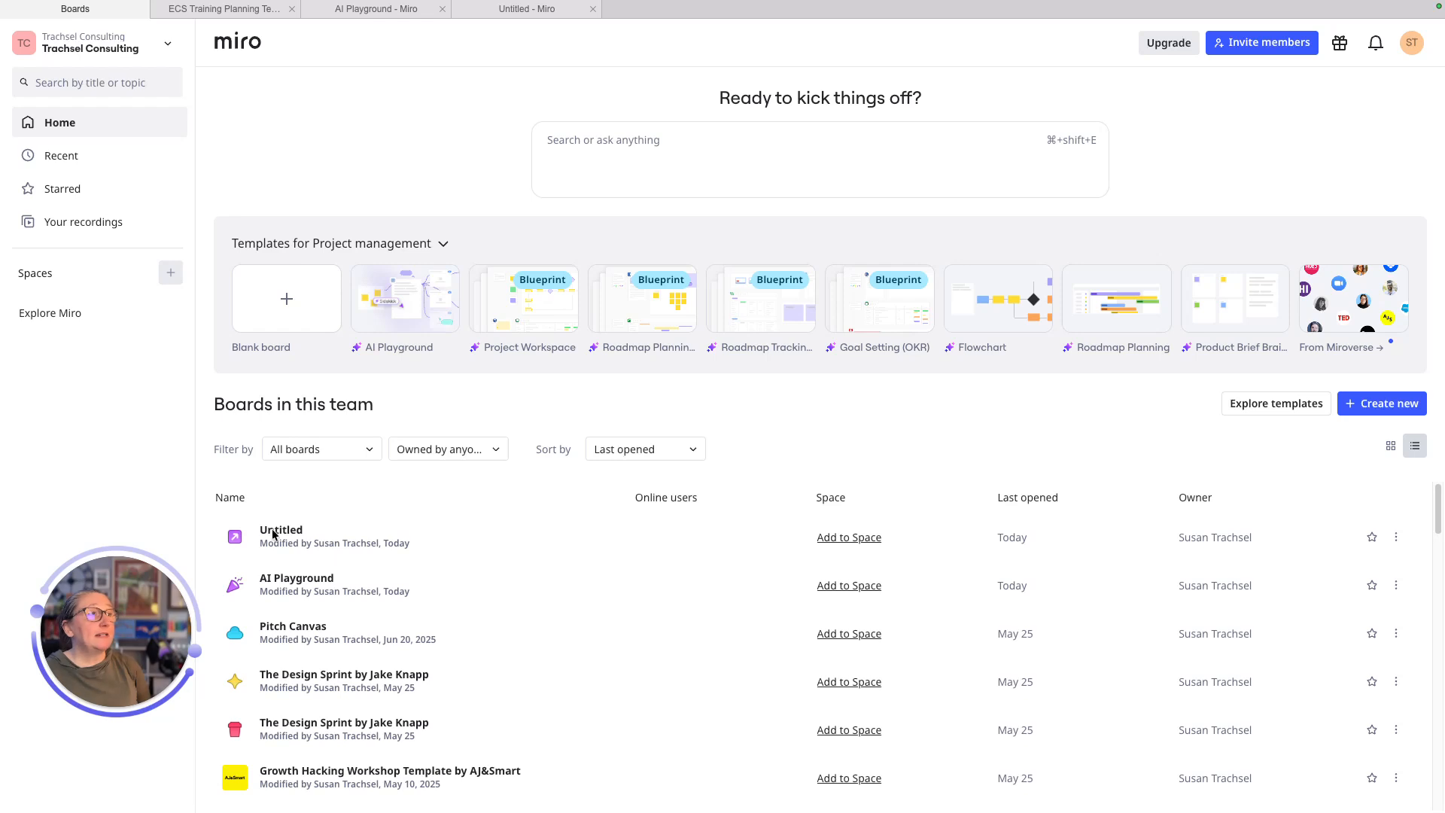
left_click(309, 539)
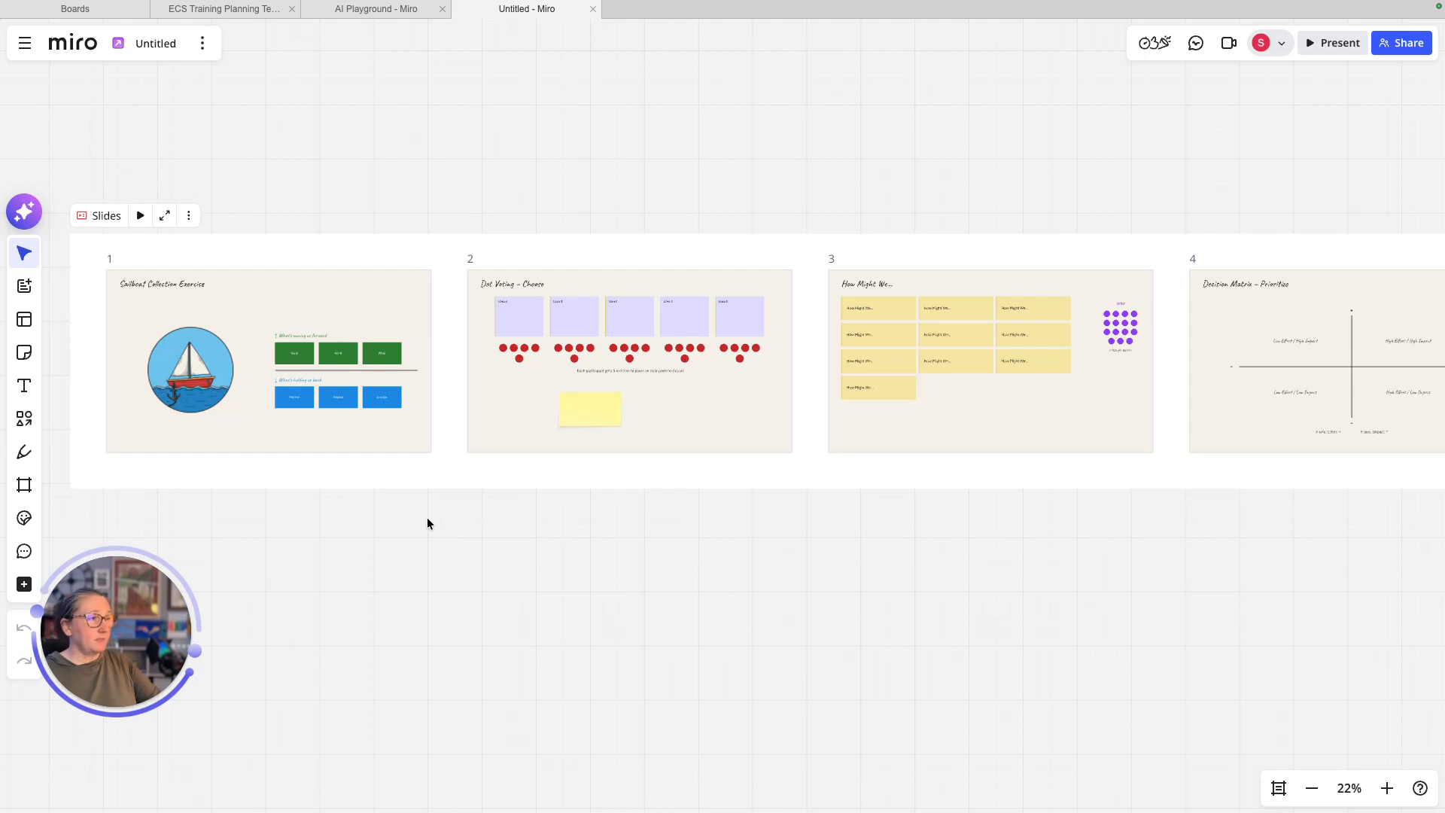
- Check the OneNote prompt, open and close the Sidekick panel, then return to Miro boards home
key("super+Tab")
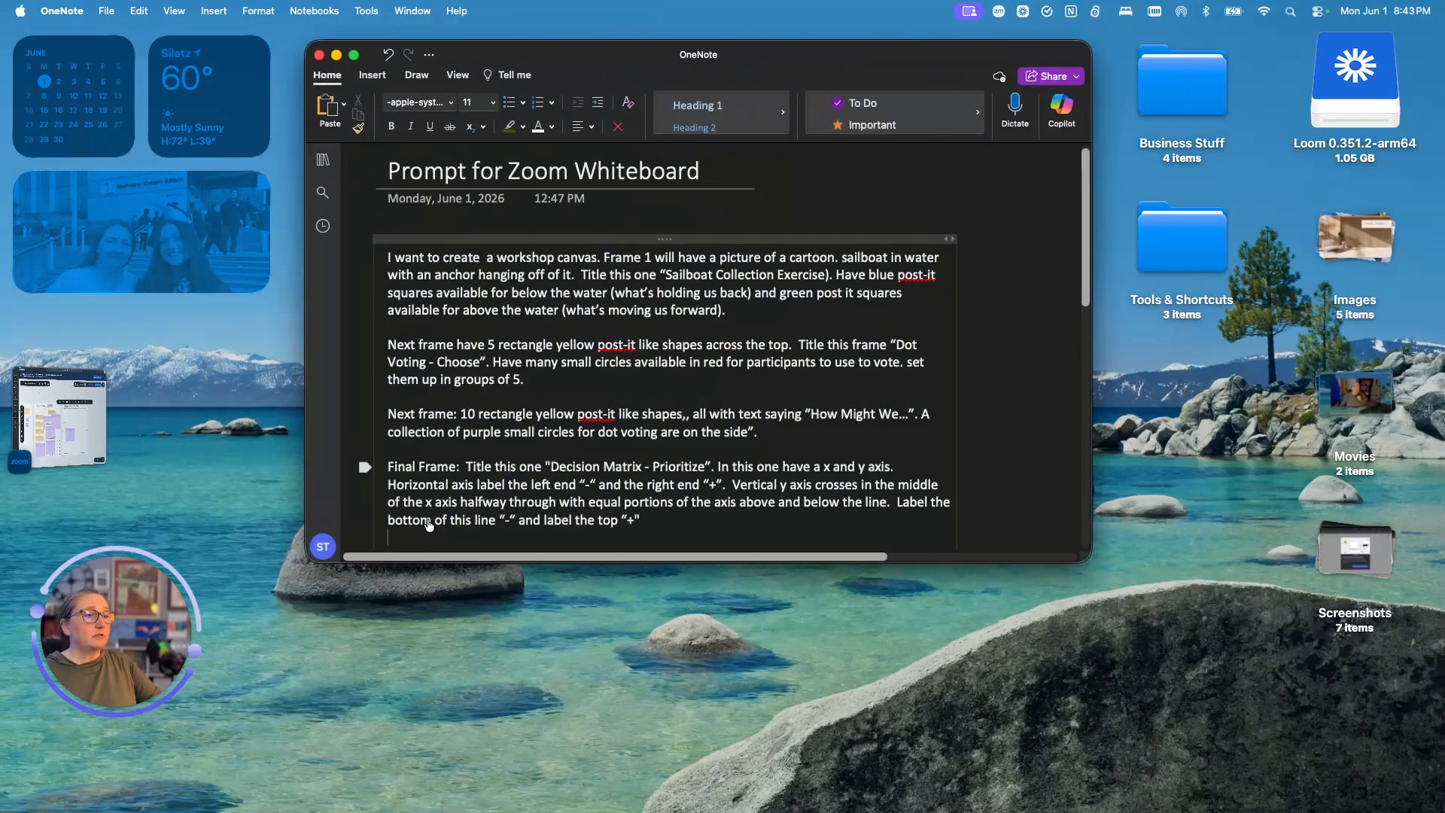
key("super+Tab")
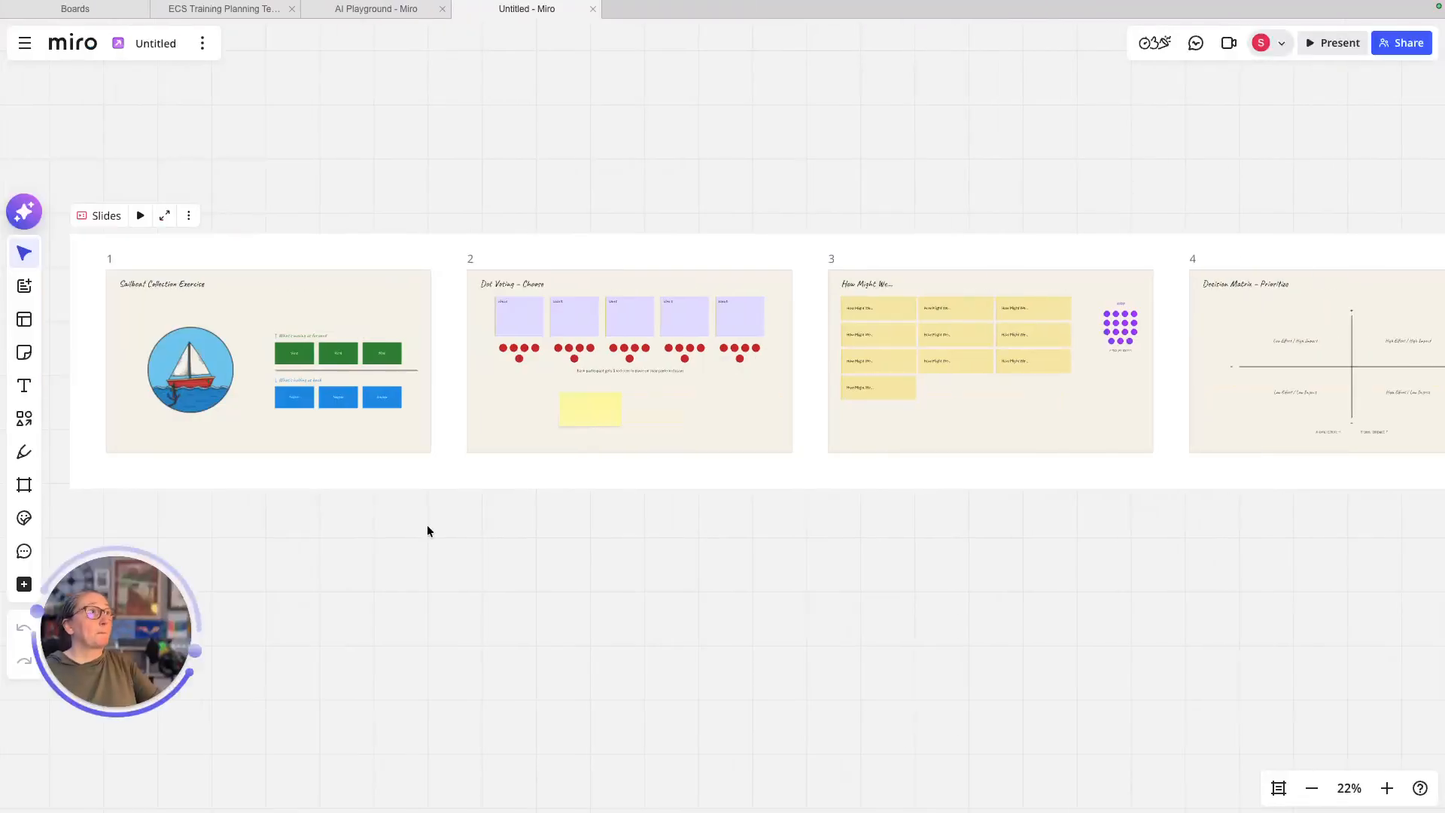
left_click(23, 211)
left_click(1170, 90)
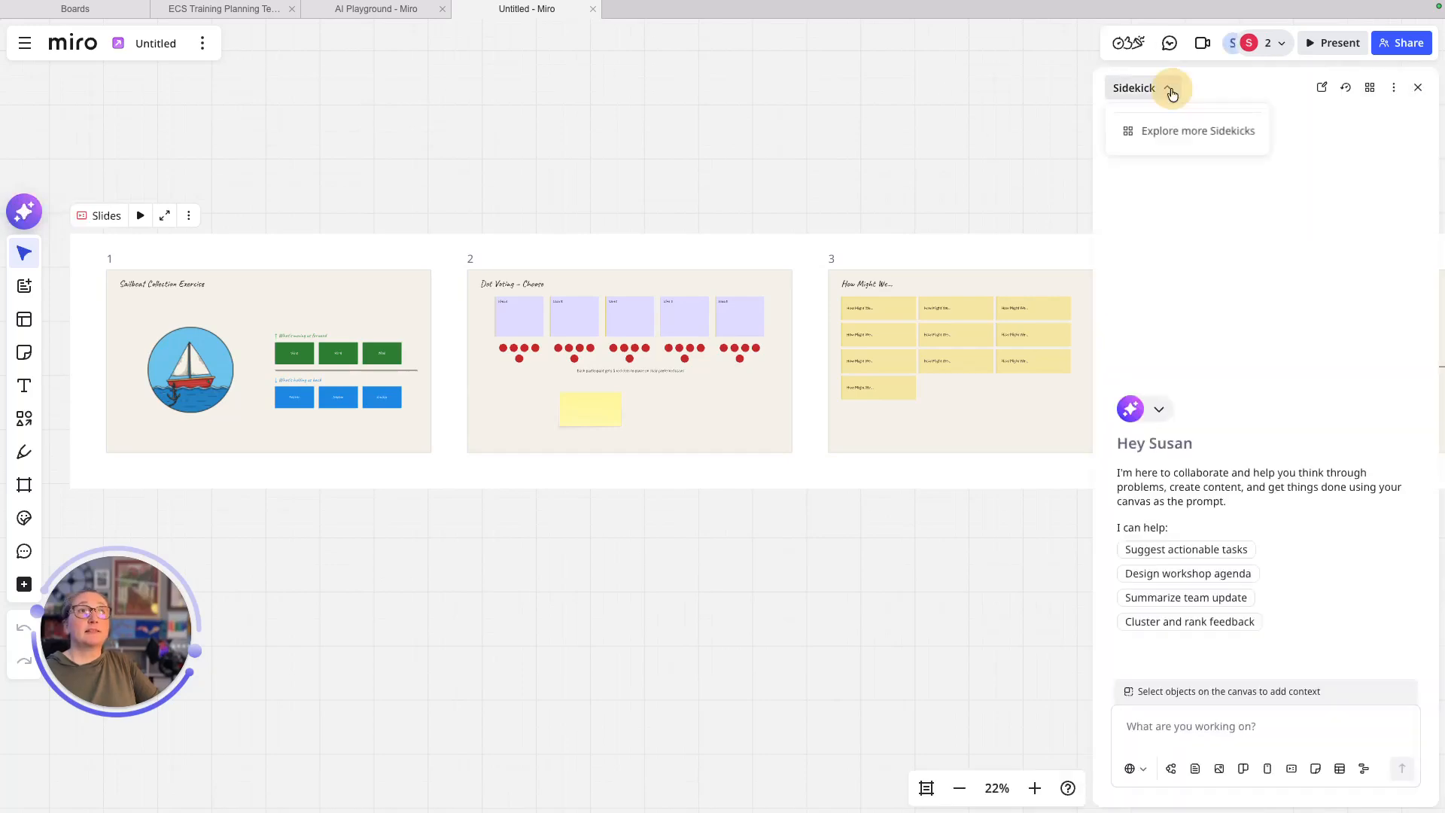
left_click(1016, 115)
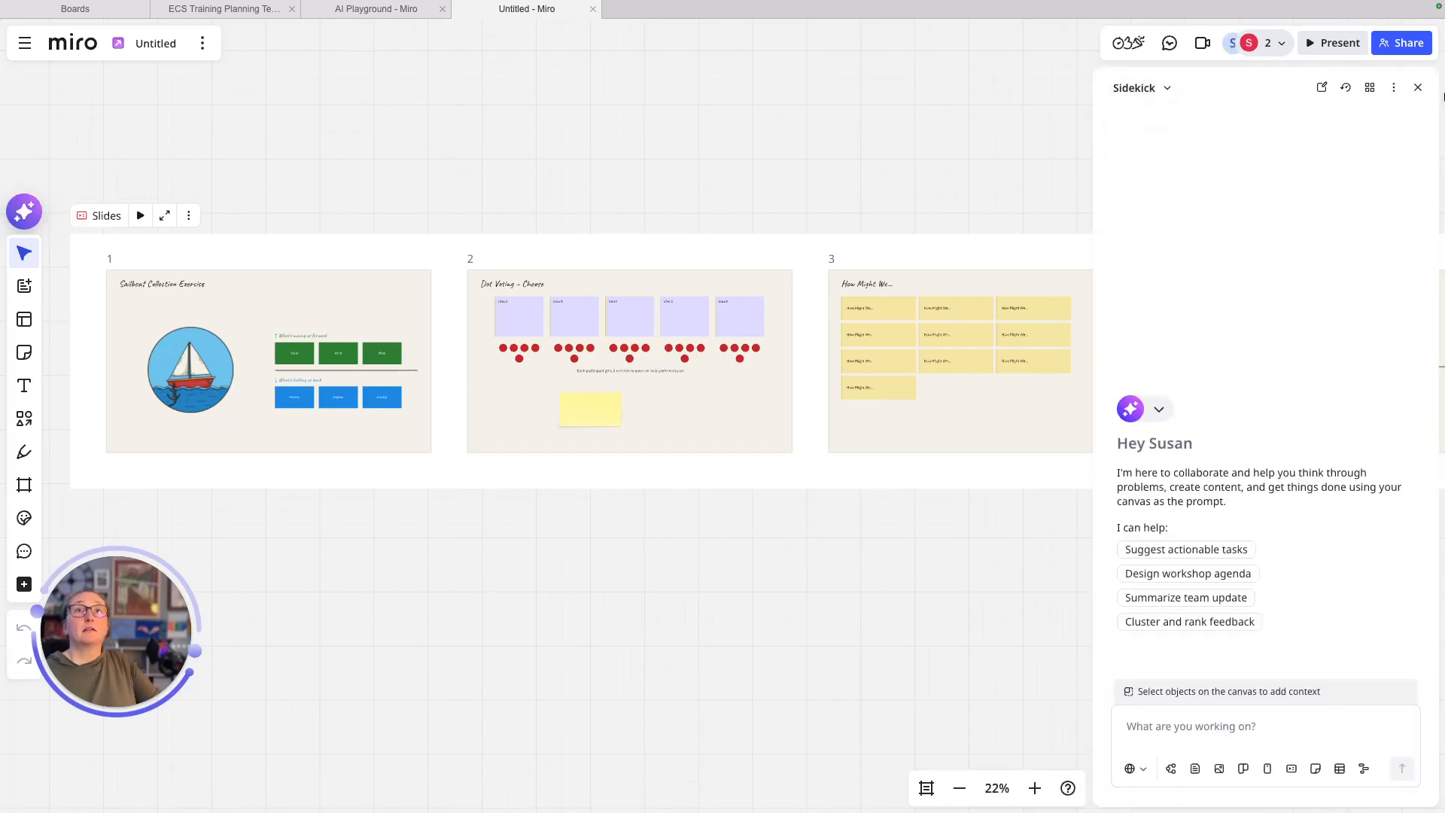
left_click(1417, 87)
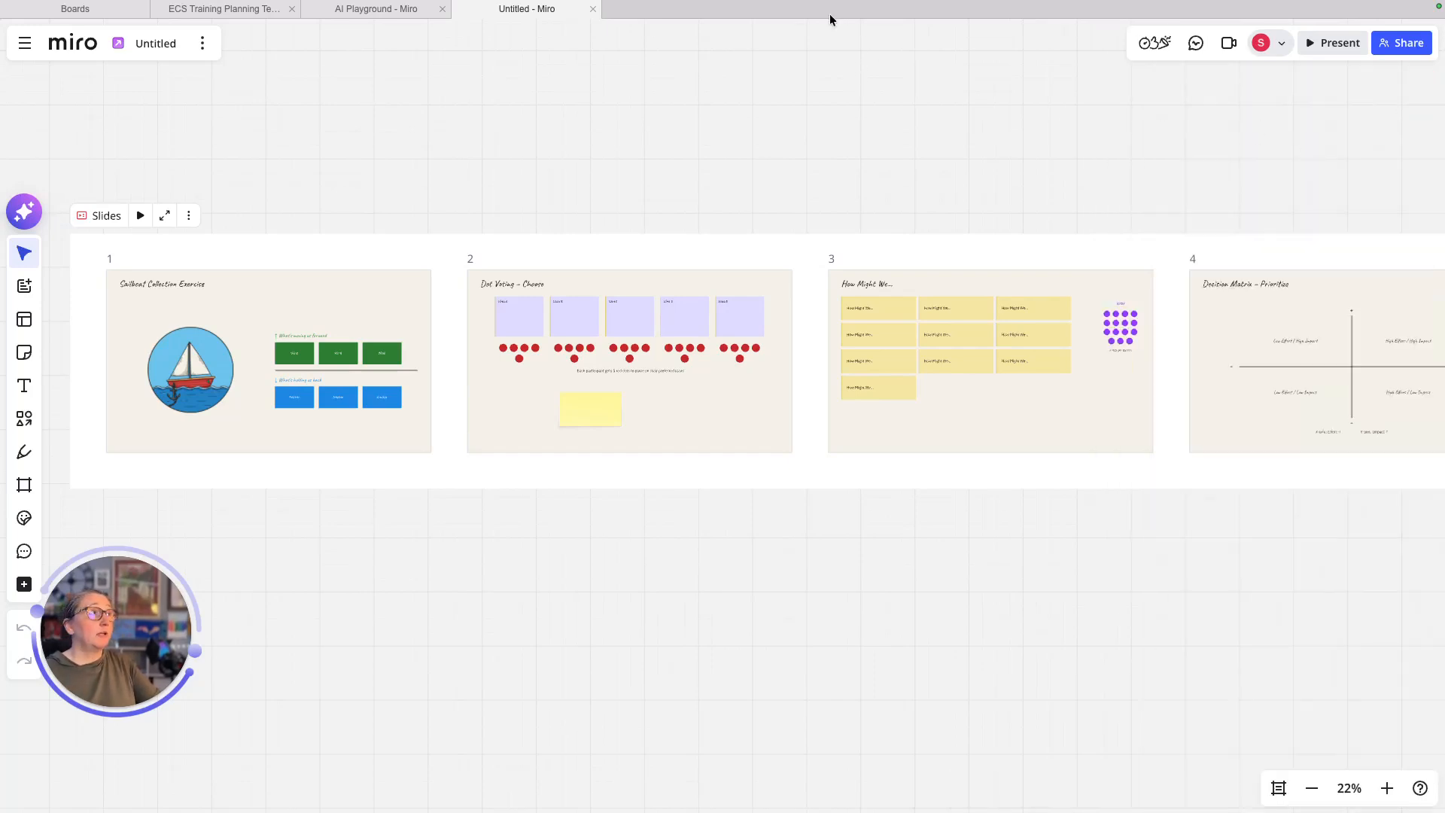
left_click(71, 9)
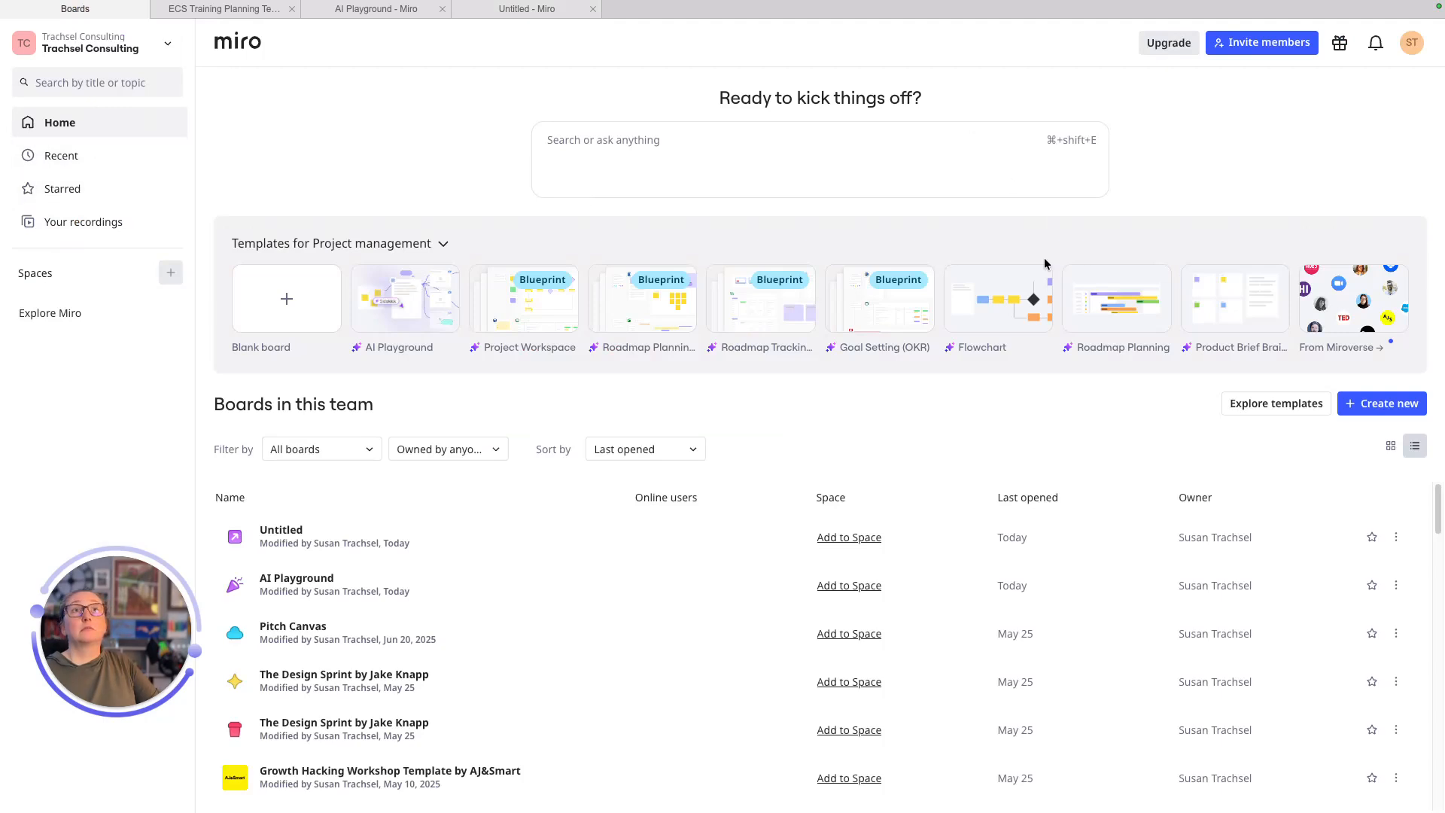
- Copy the workshop prompt from OneNote and paste it into Miro's ask box
left_click(796, 152)
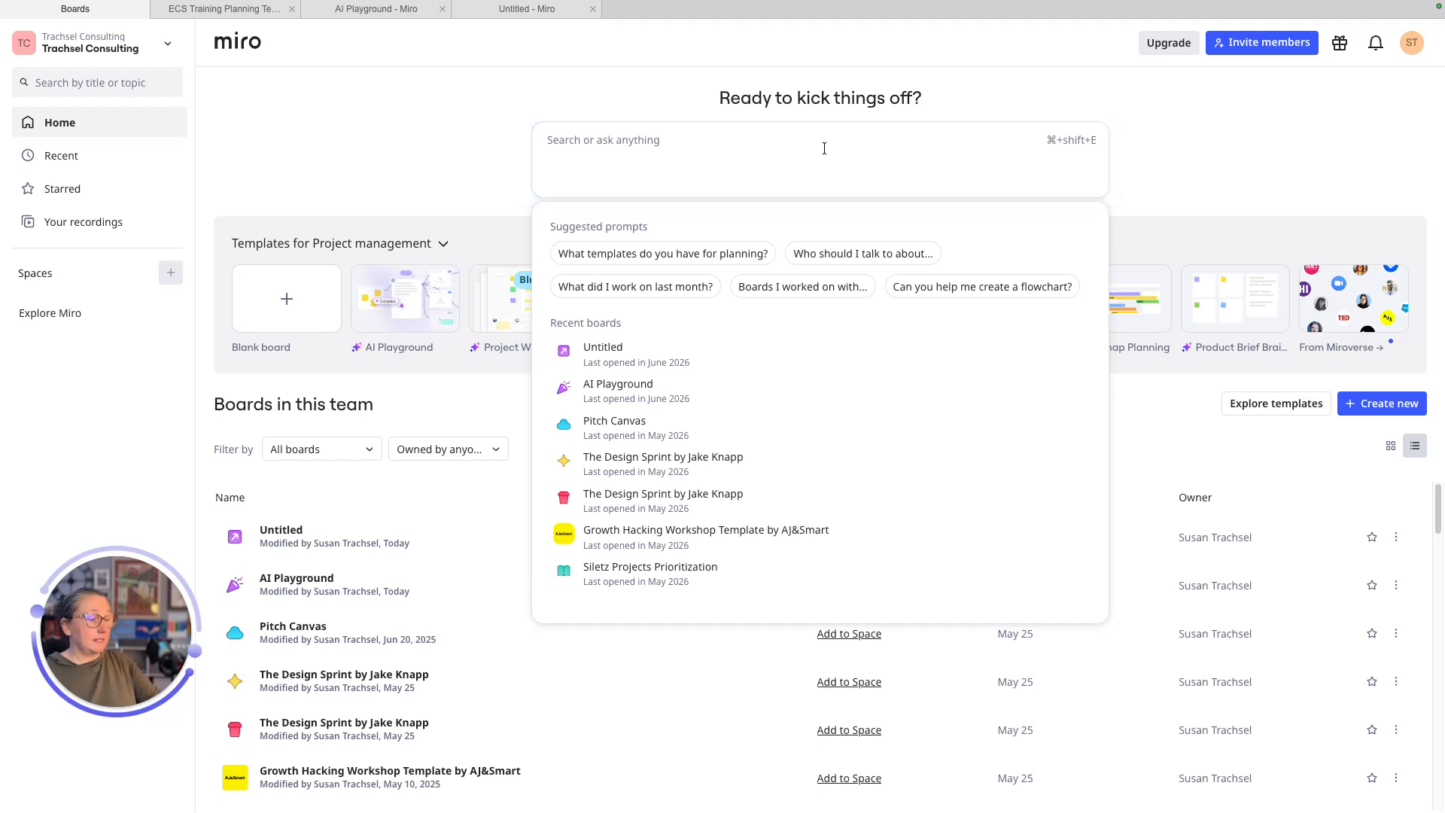
key("ctrl+Left")
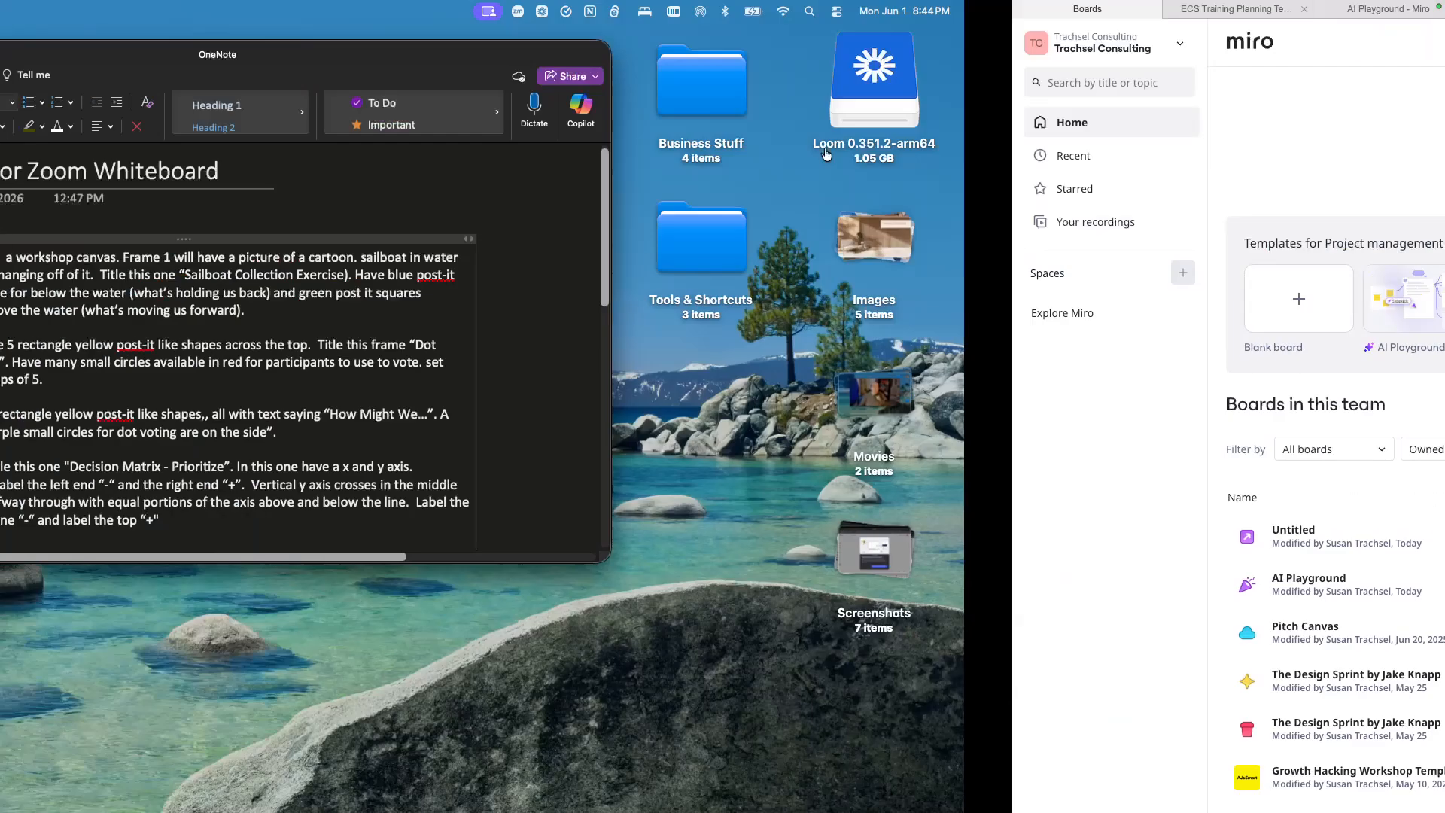
left_click_drag(696, 526, 360, 253)
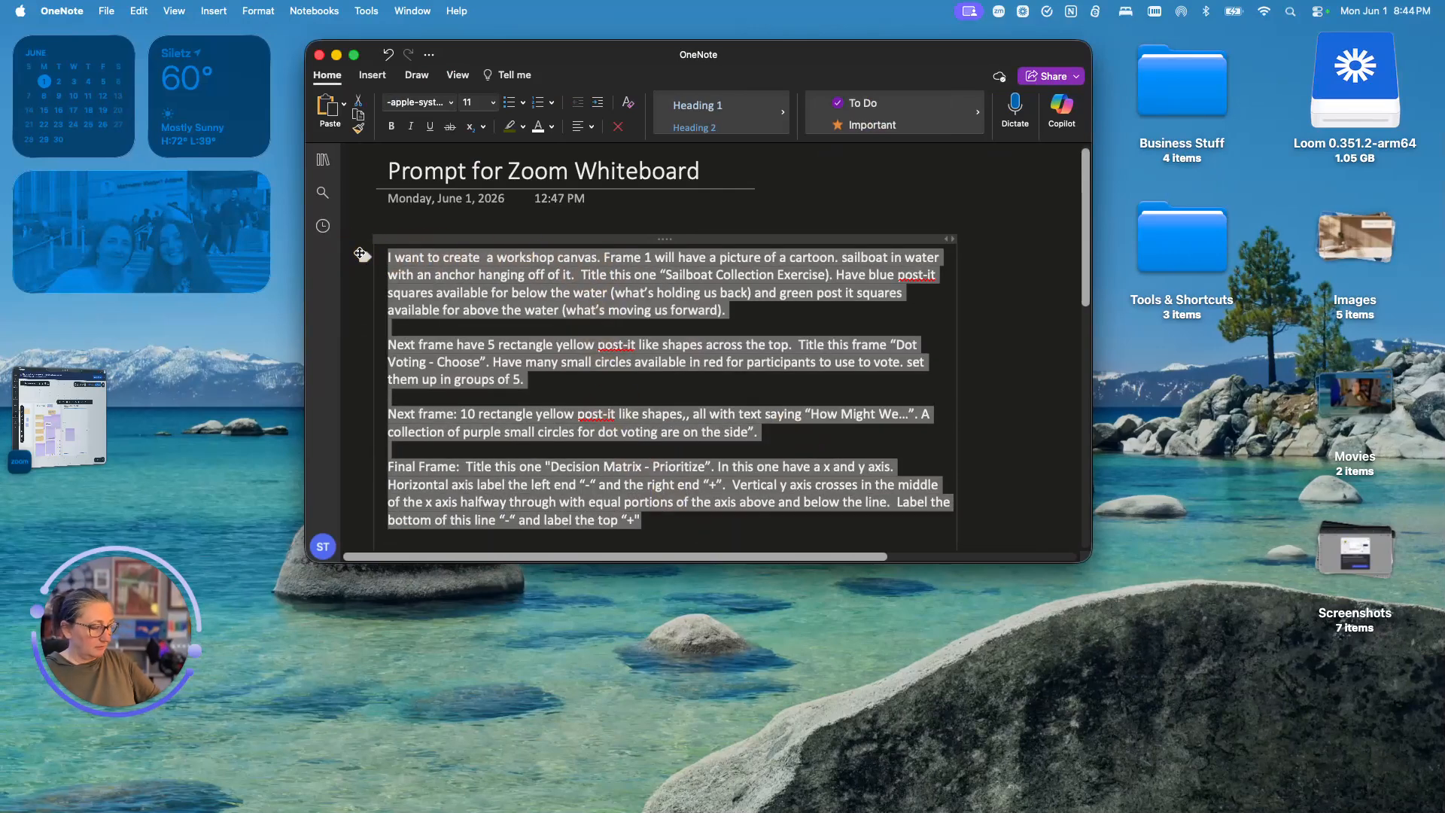
key("super+c")
key("ctrl+Right")
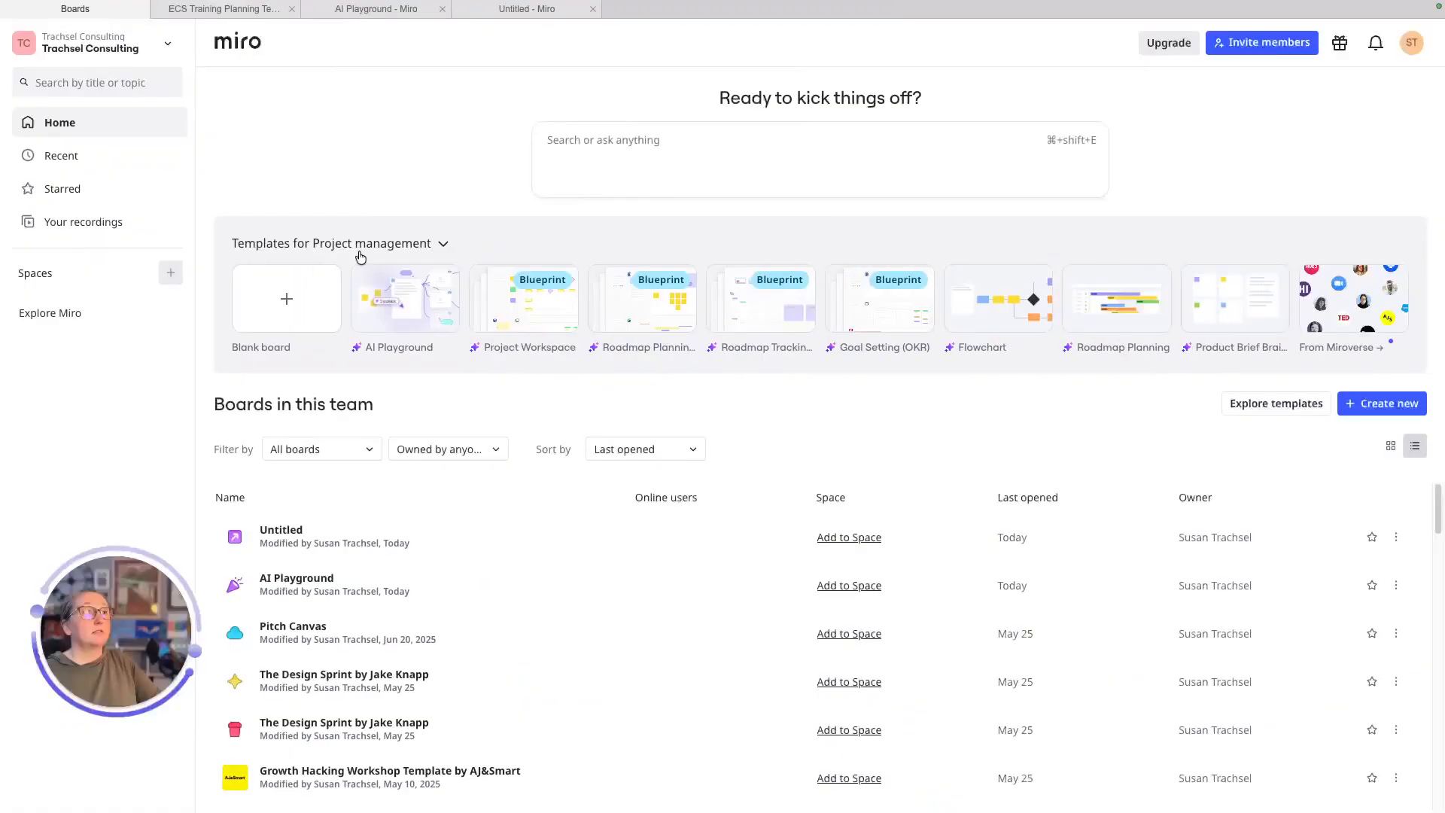
left_click(600, 150)
key("super+v")
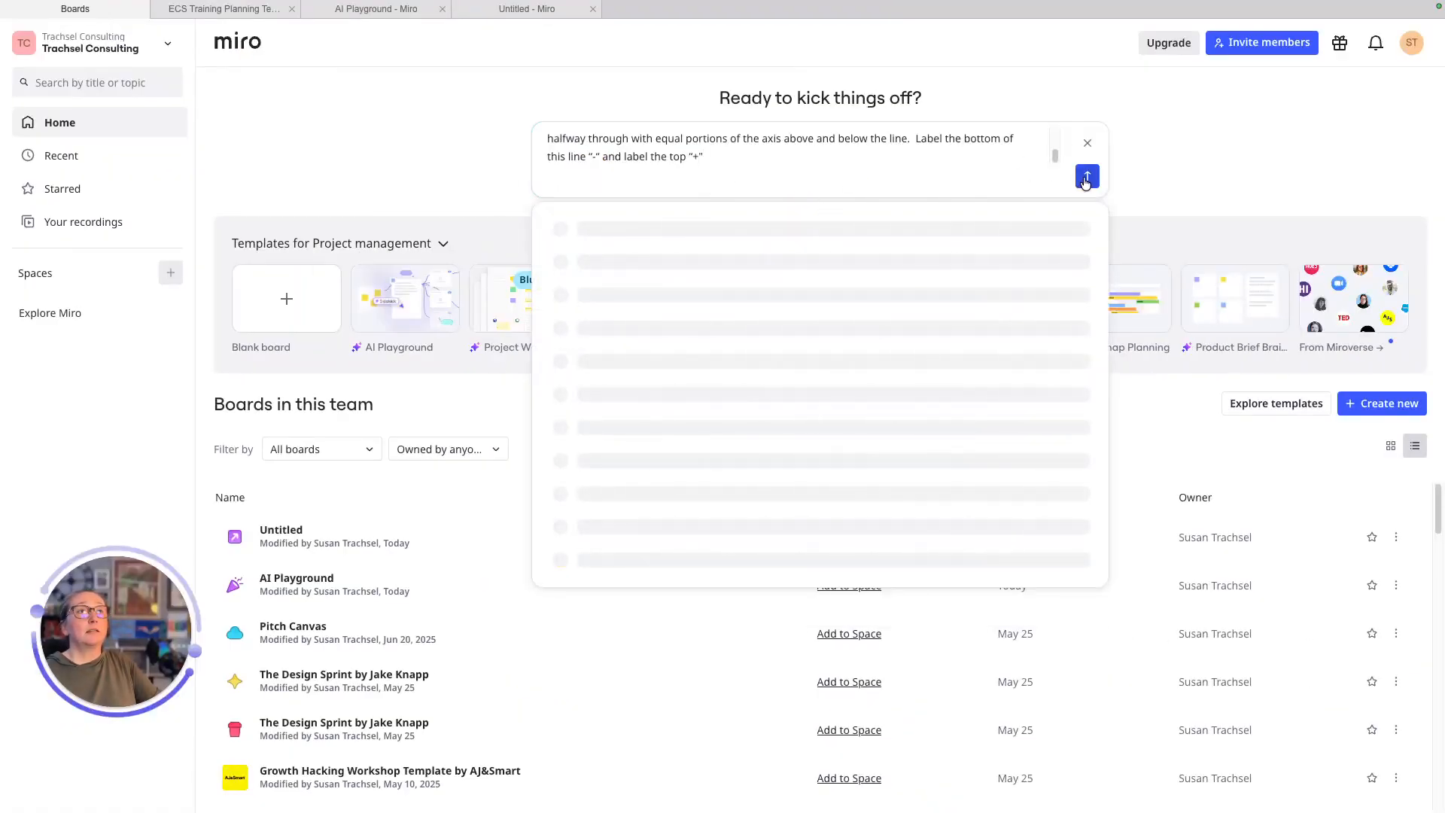
- Submit the sailboat workshop-canvas request, clear the AI answer, and return to Home
left_click(1085, 177)
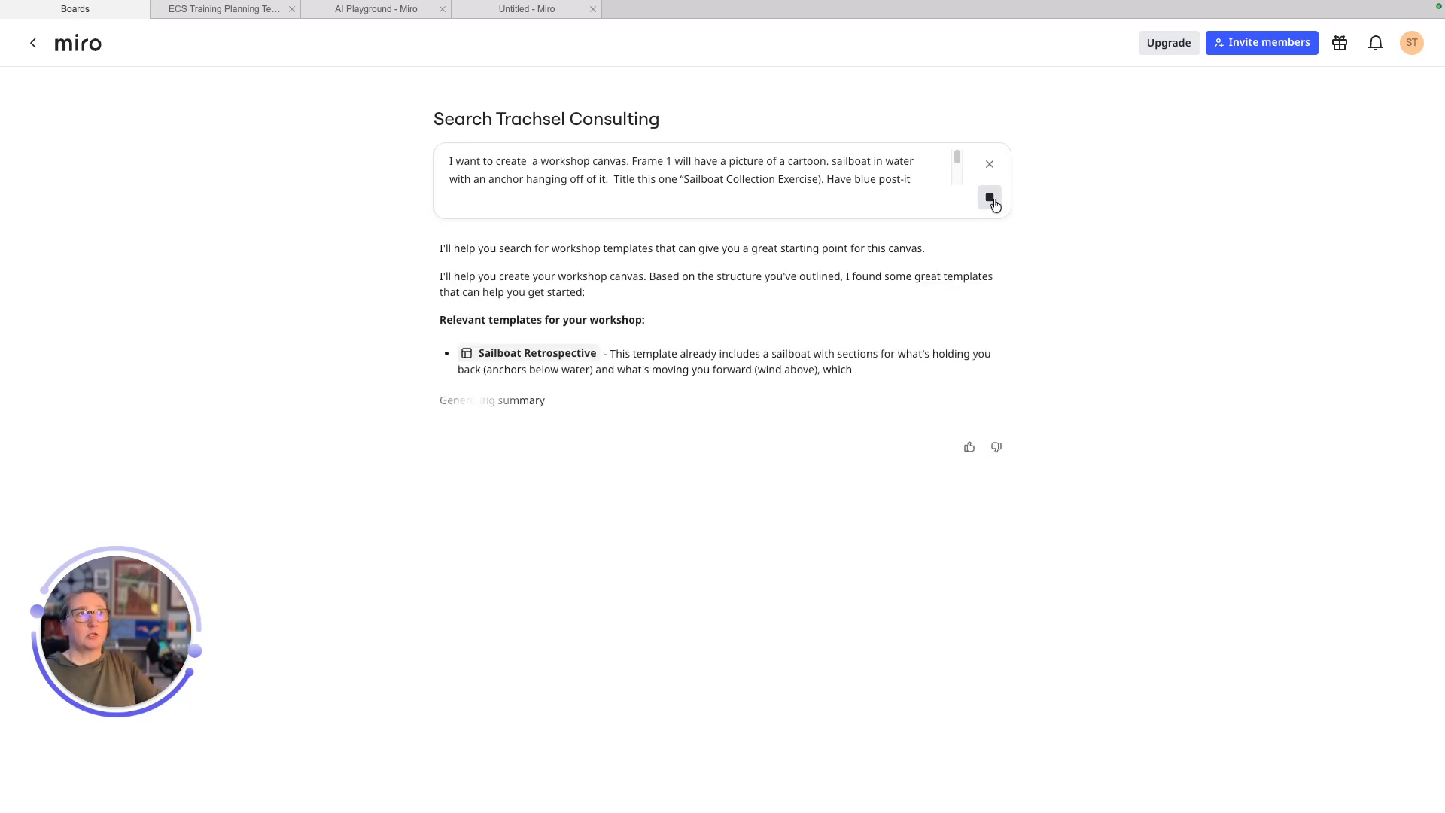
left_click(990, 164)
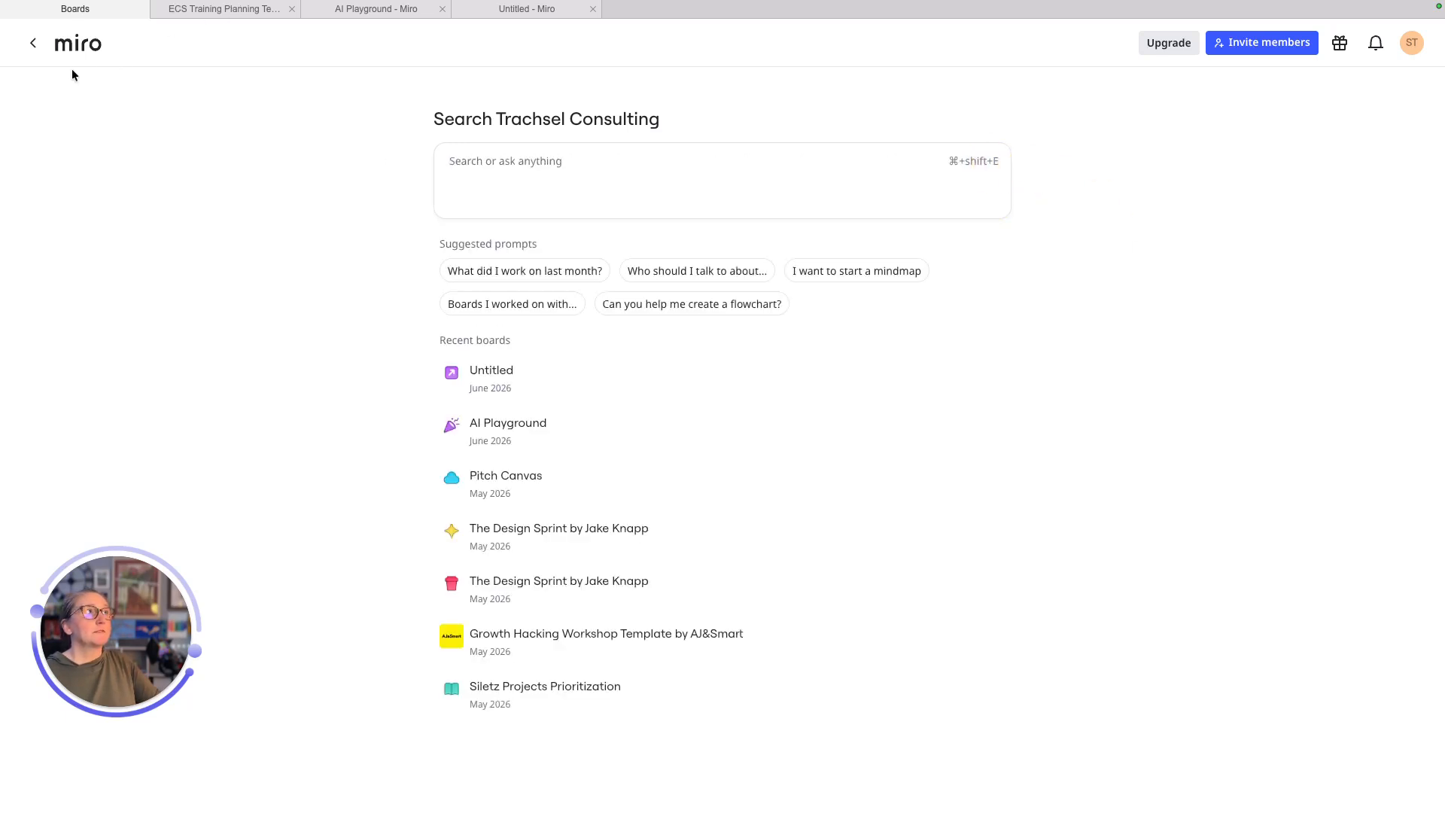
left_click(33, 43)
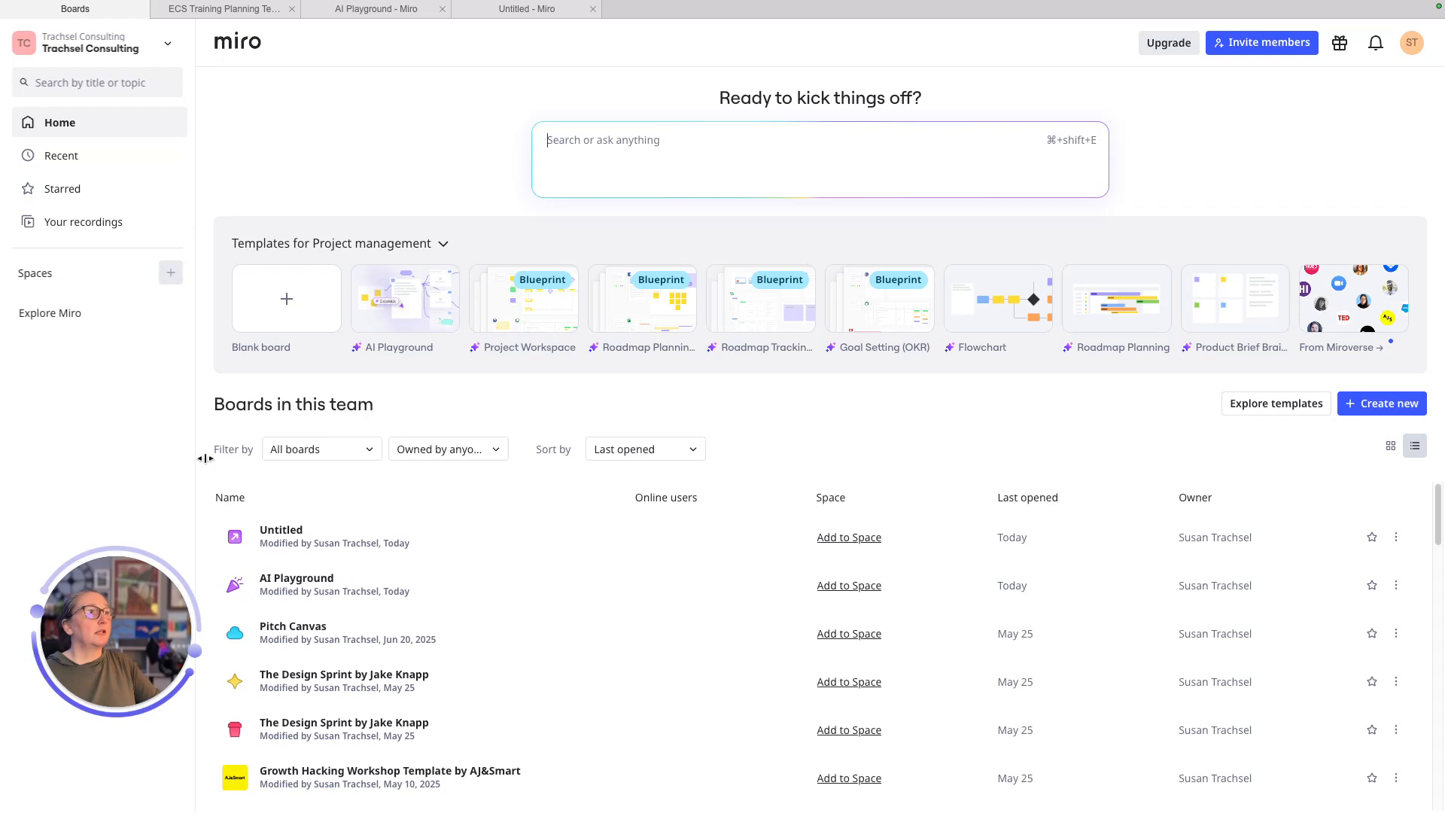
- Open the Untitled board and zoom in on the Sailboat Collection Exercise frame's Wind and Anchor squares
left_click(284, 539)
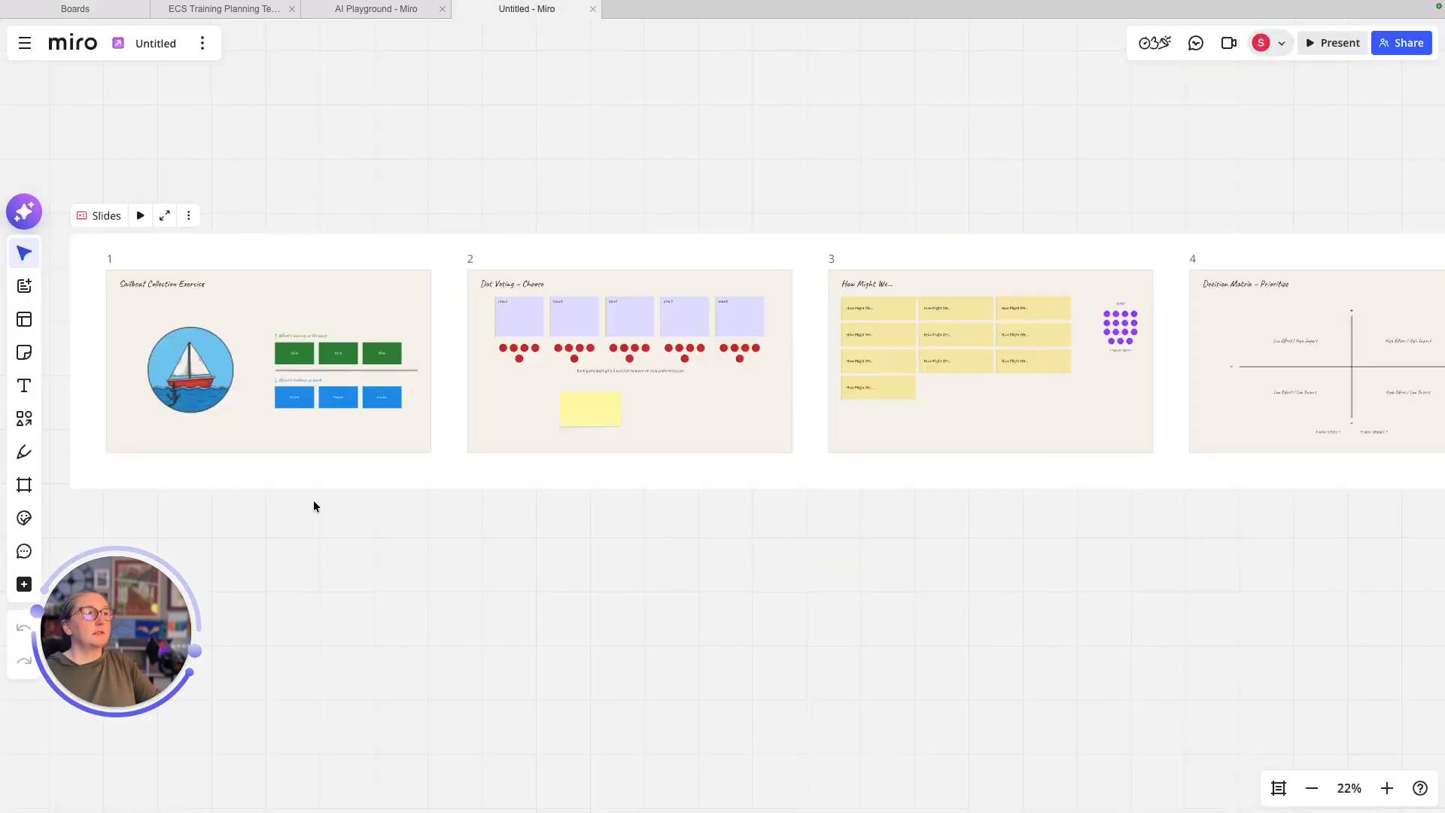
scroll(295, 490, "down", 3)
scroll(295, 490, "up", 5)
scroll(295, 490, "down", 2)
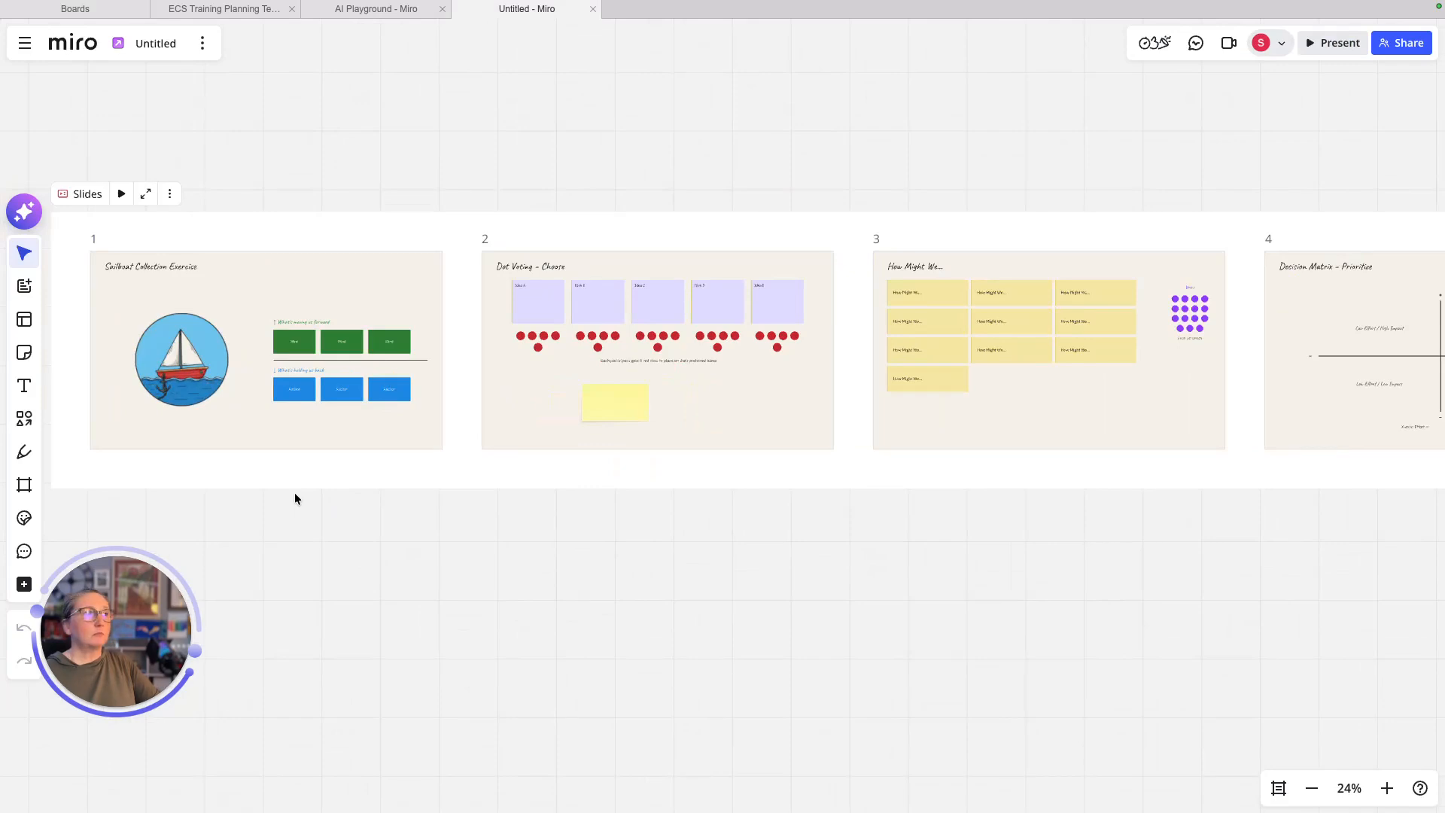
scroll(295, 492, "down", 2)
scroll(297, 489, "up", 4)
scroll(297, 489, "down", 1)
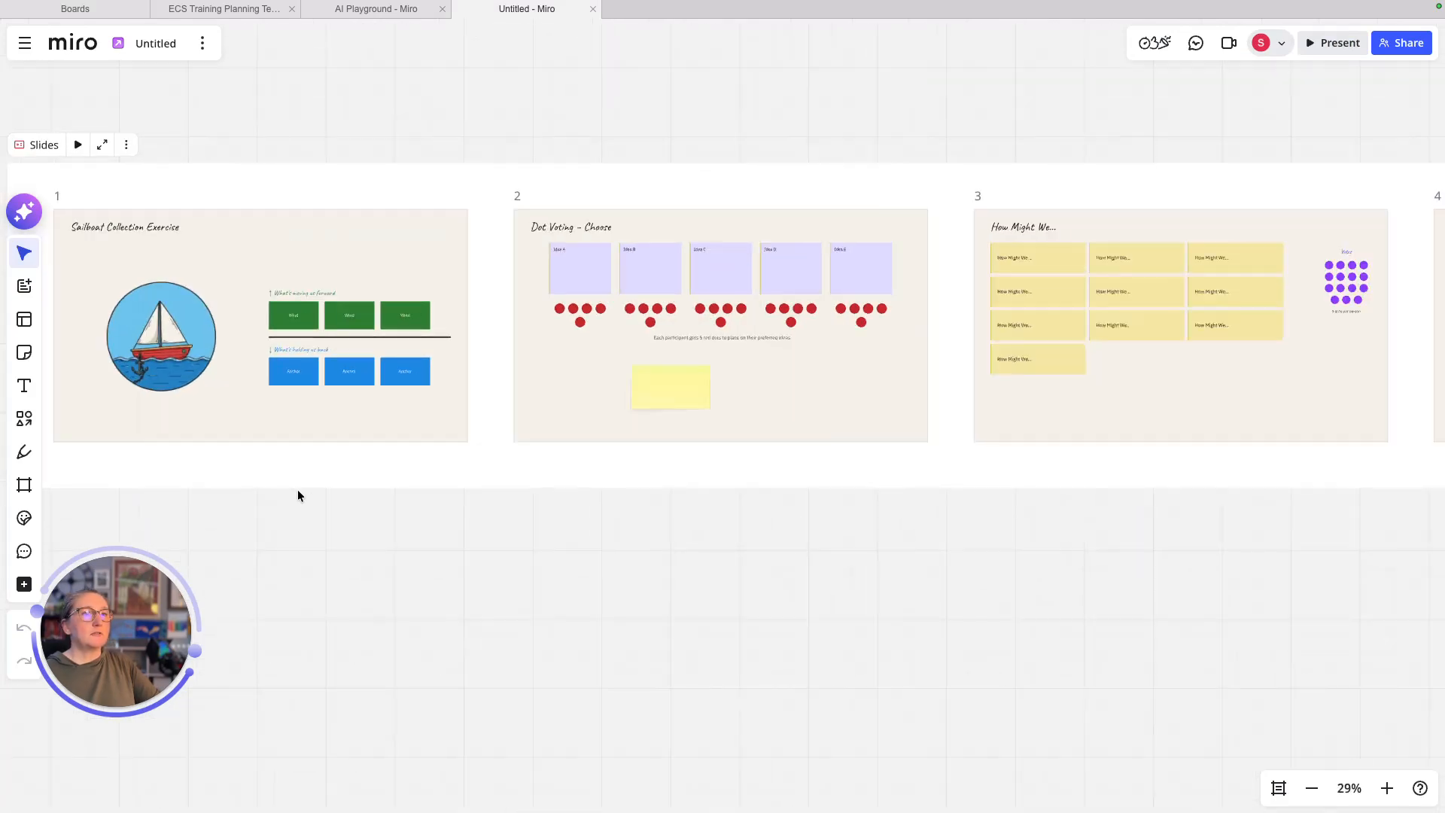
left_click(1387, 790)
left_click(1387, 790)
left_click(1387, 790)
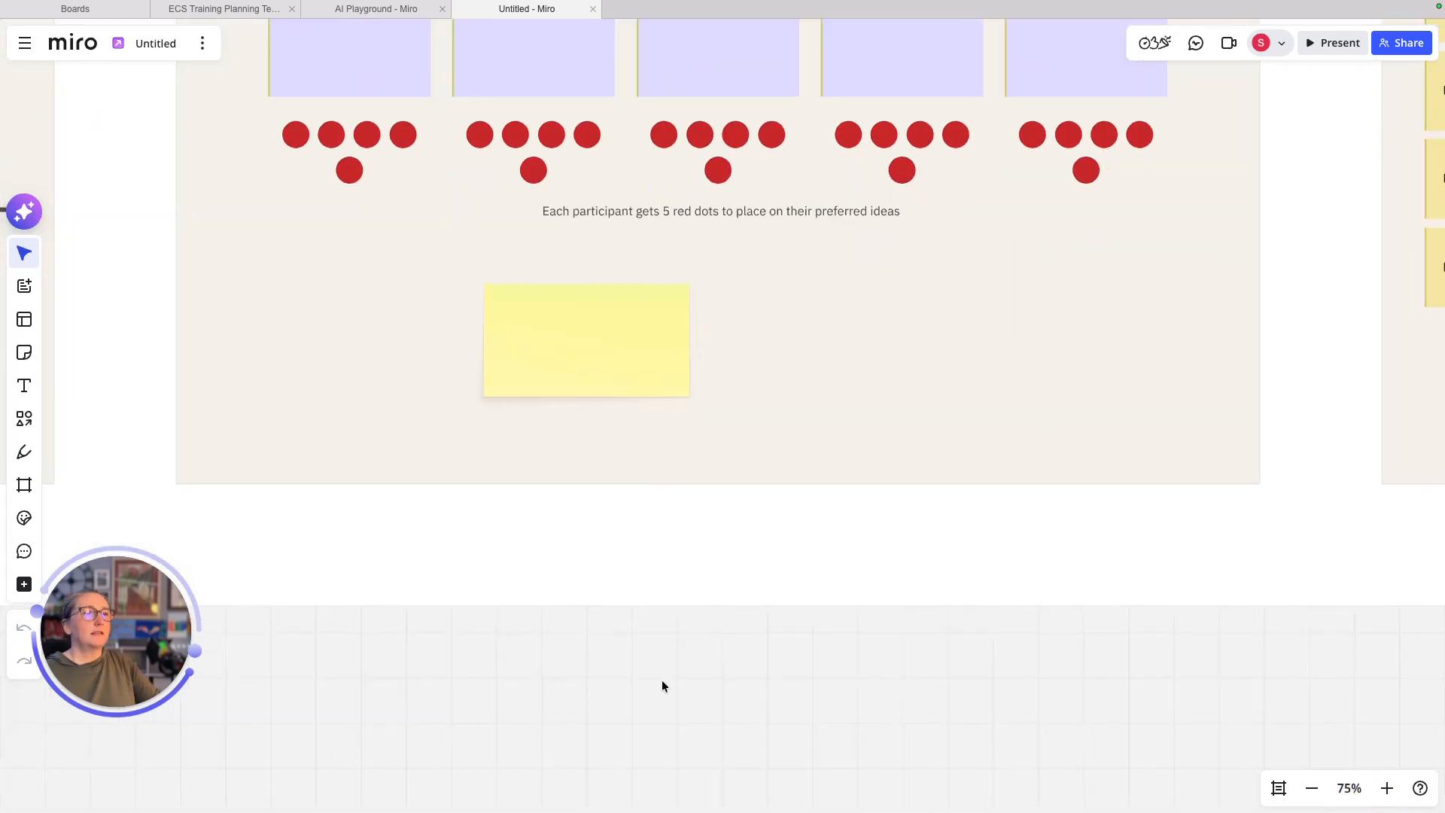
left_click_drag(662, 679, 1138, 722)
left_click_drag(434, 465, 1080, 635)
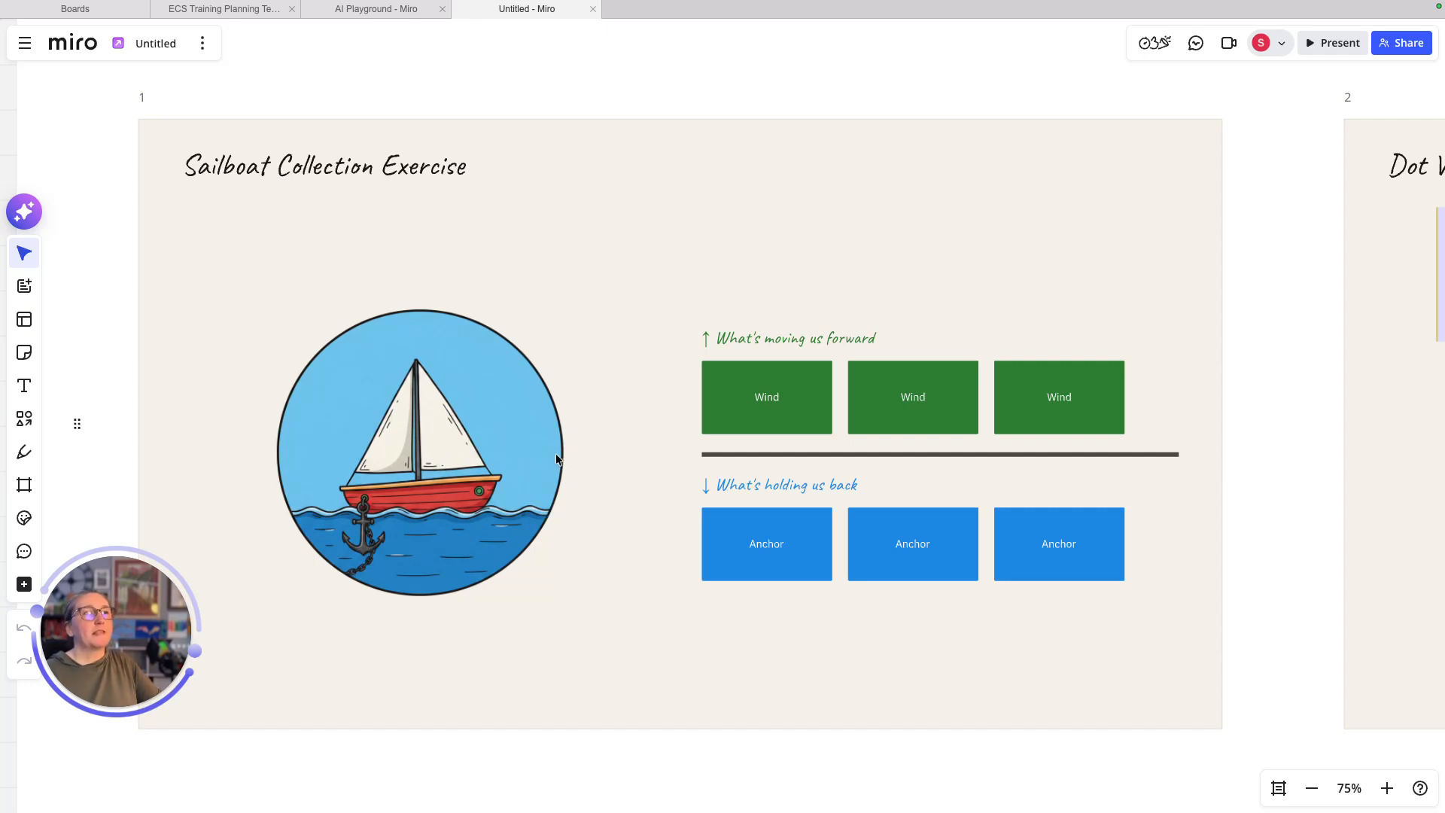
- Duplicate a green Wind box and line up the copies in a row above the heading
left_click(741, 388)
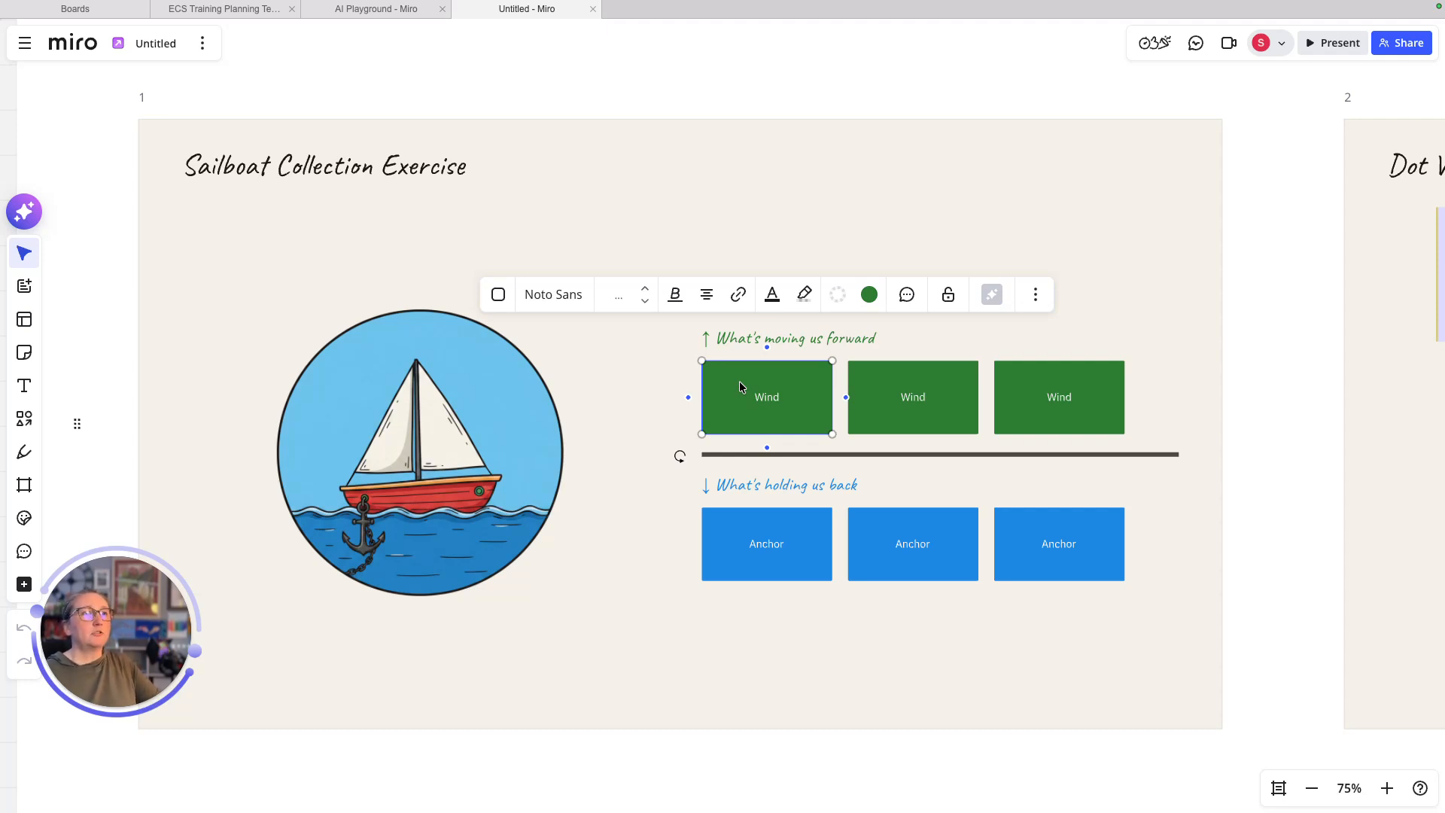
key("ctrl+d")
key("ctrl+d")
key("ctrl+d")
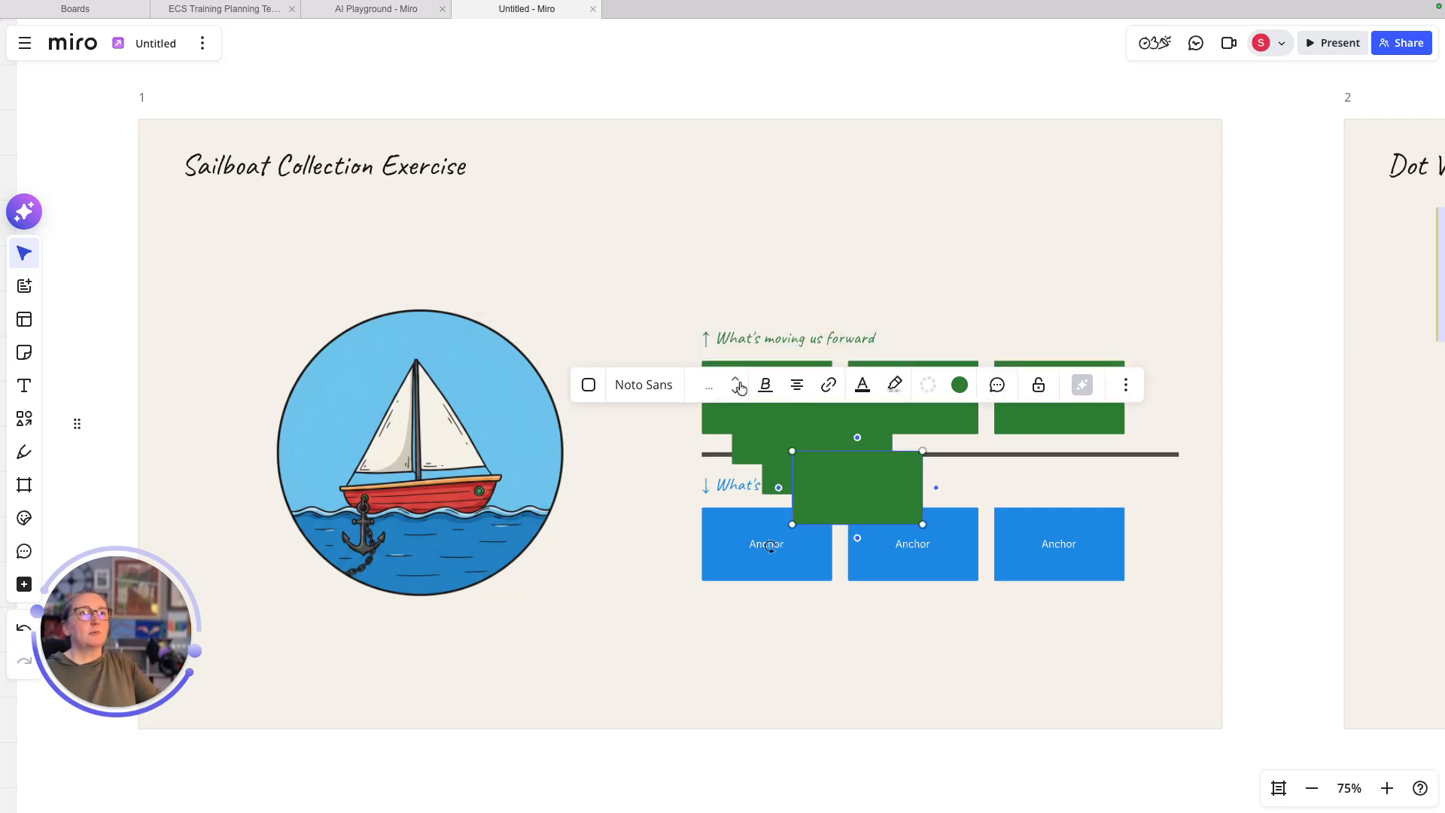
left_click_drag(843, 480, 914, 295)
left_click_drag(814, 422, 1077, 279)
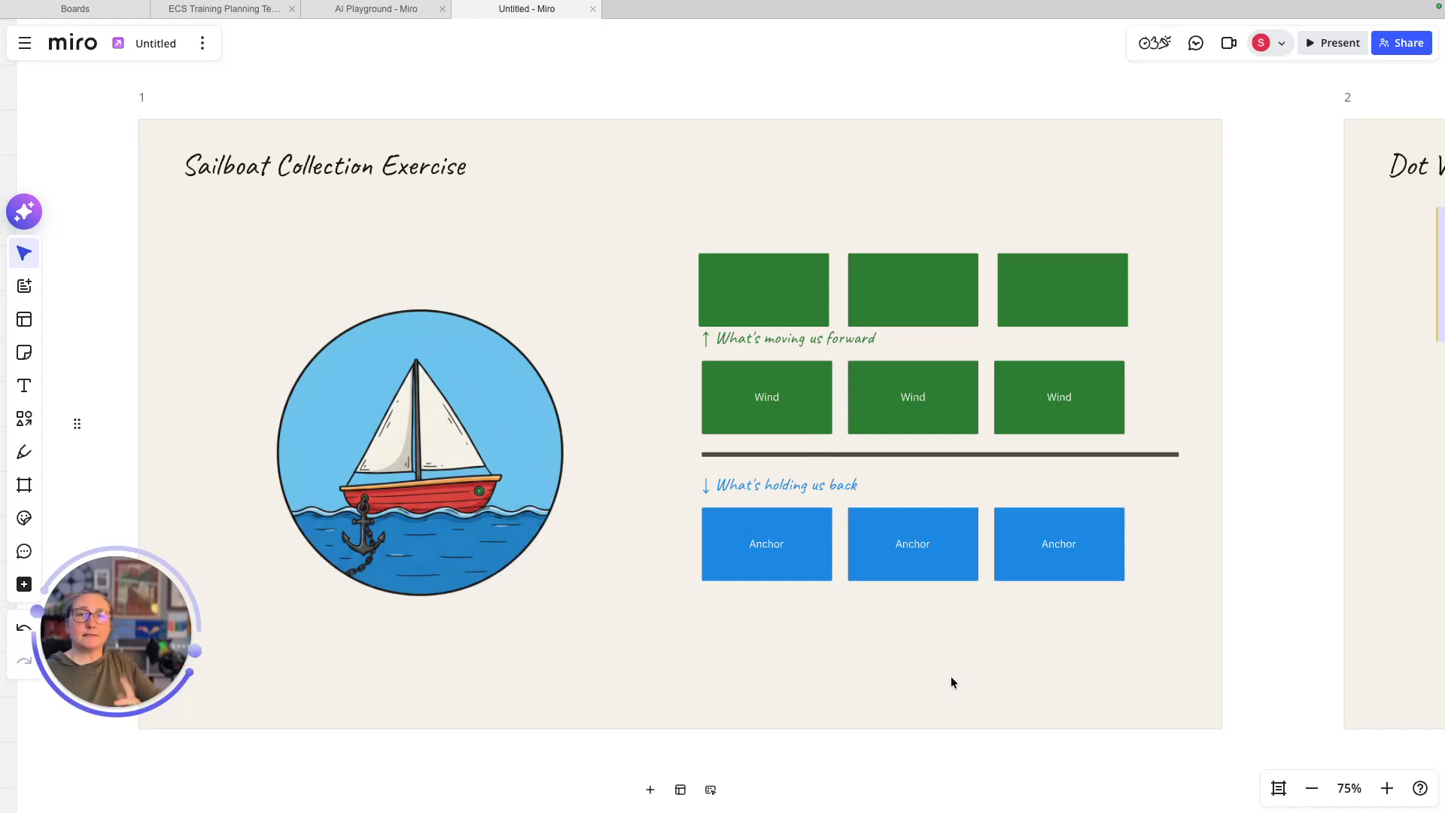
- Pan to the Dot Voting frame and check its Idea A card and yellow sticky
left_click_drag(1065, 649, 476, 482)
left_click_drag(910, 425, 635, 600)
left_click_drag(1213, 585, 1136, 599)
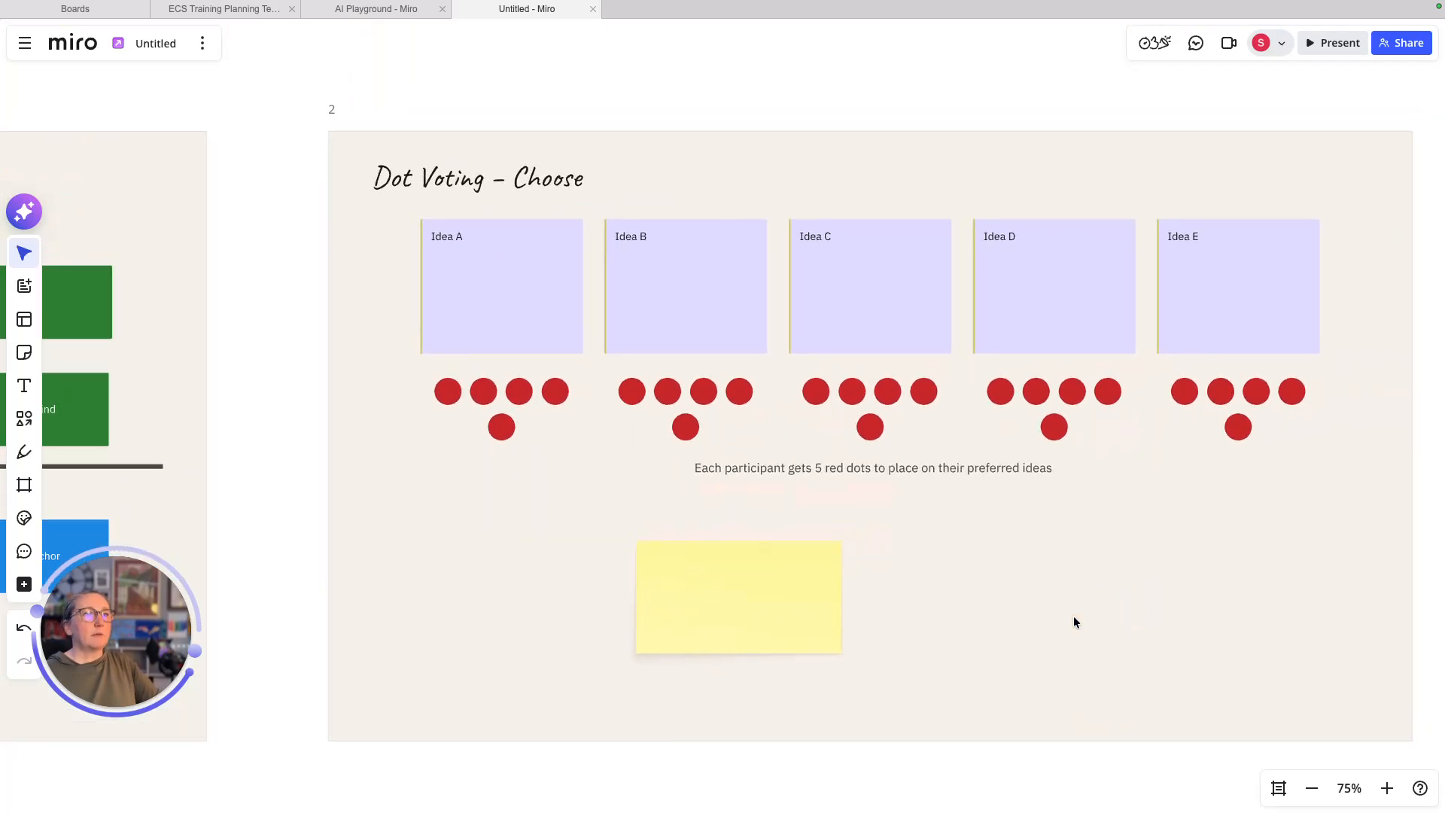
left_click(753, 589)
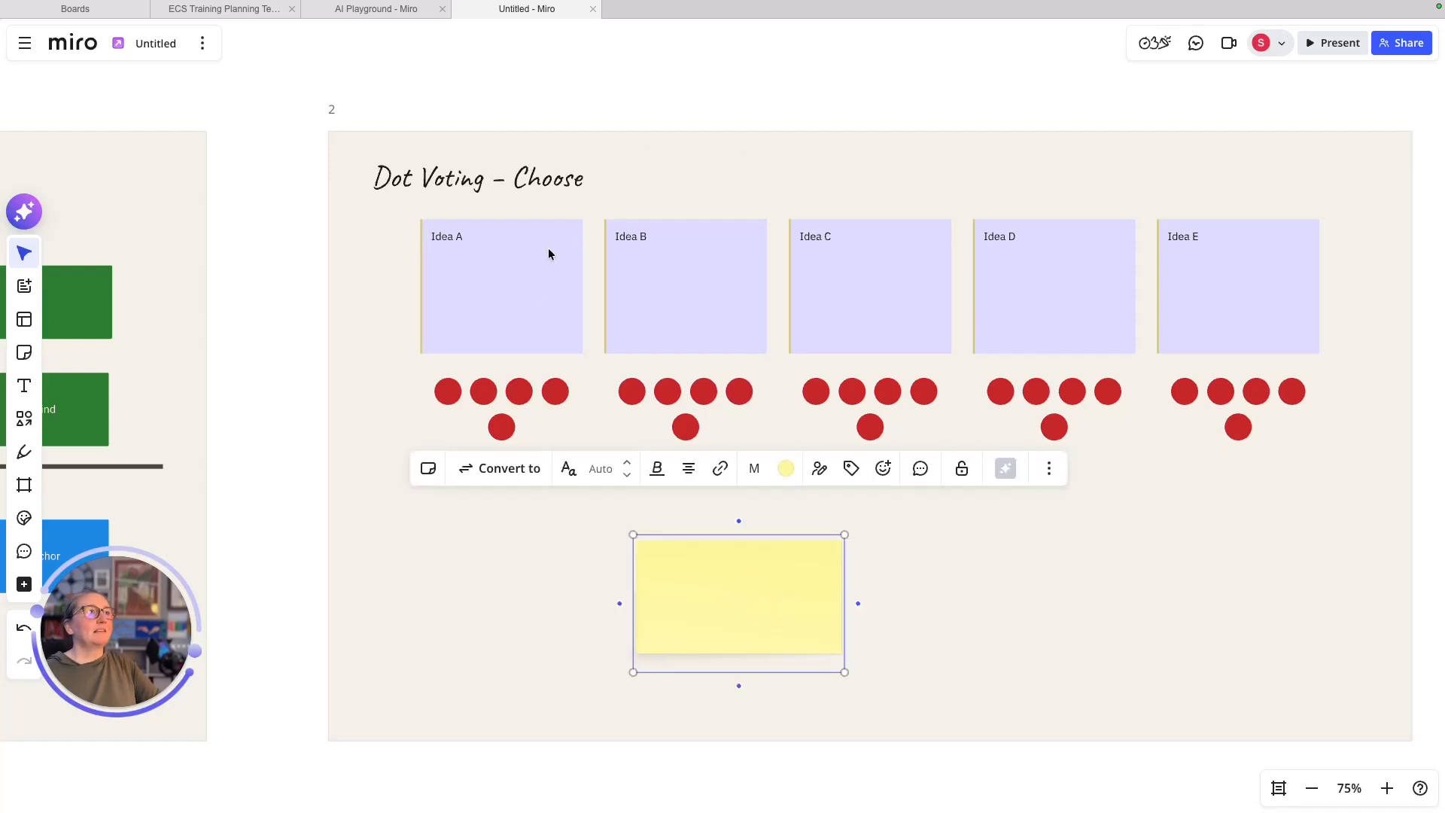
left_click(525, 284)
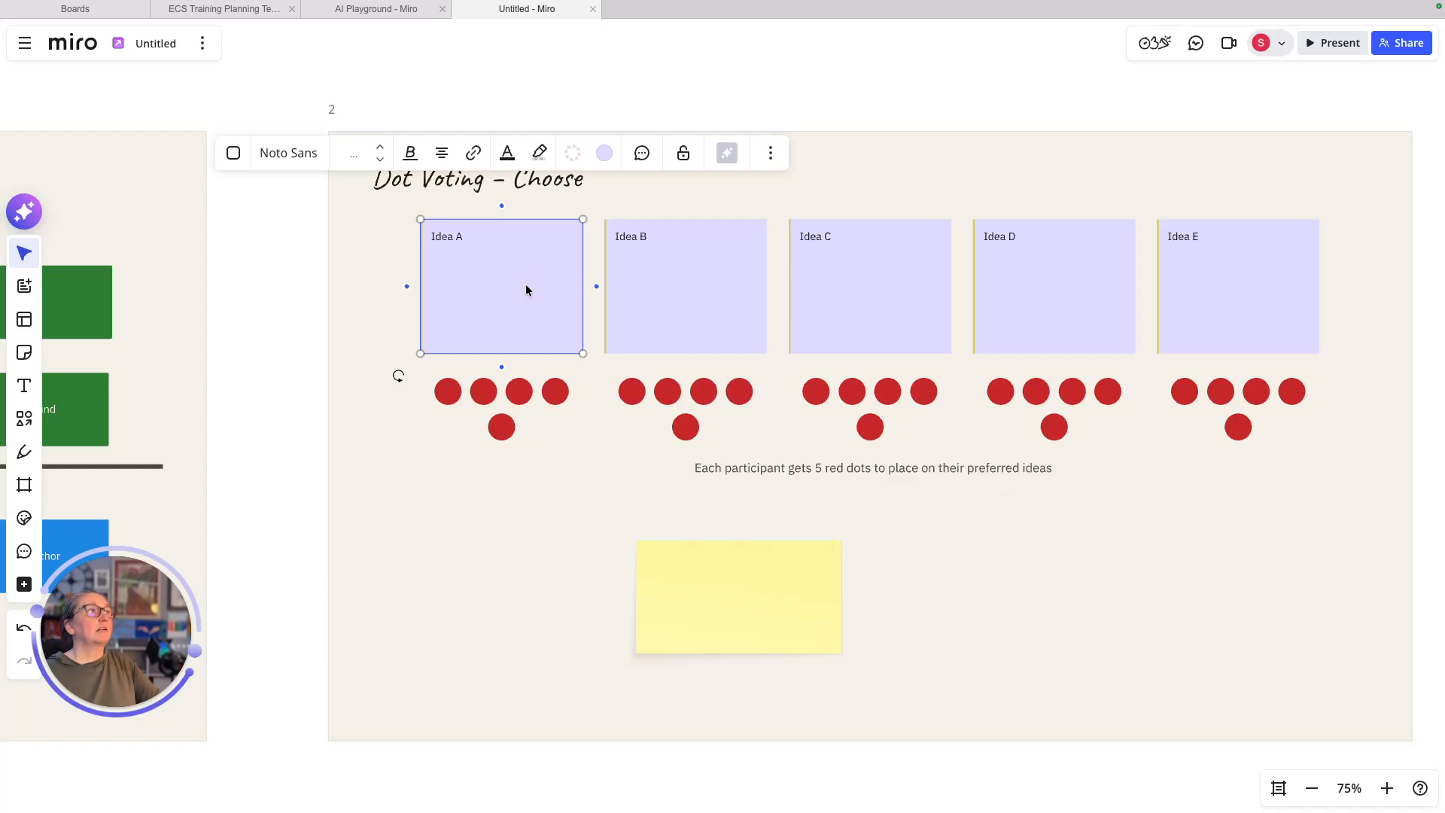
left_click(490, 538)
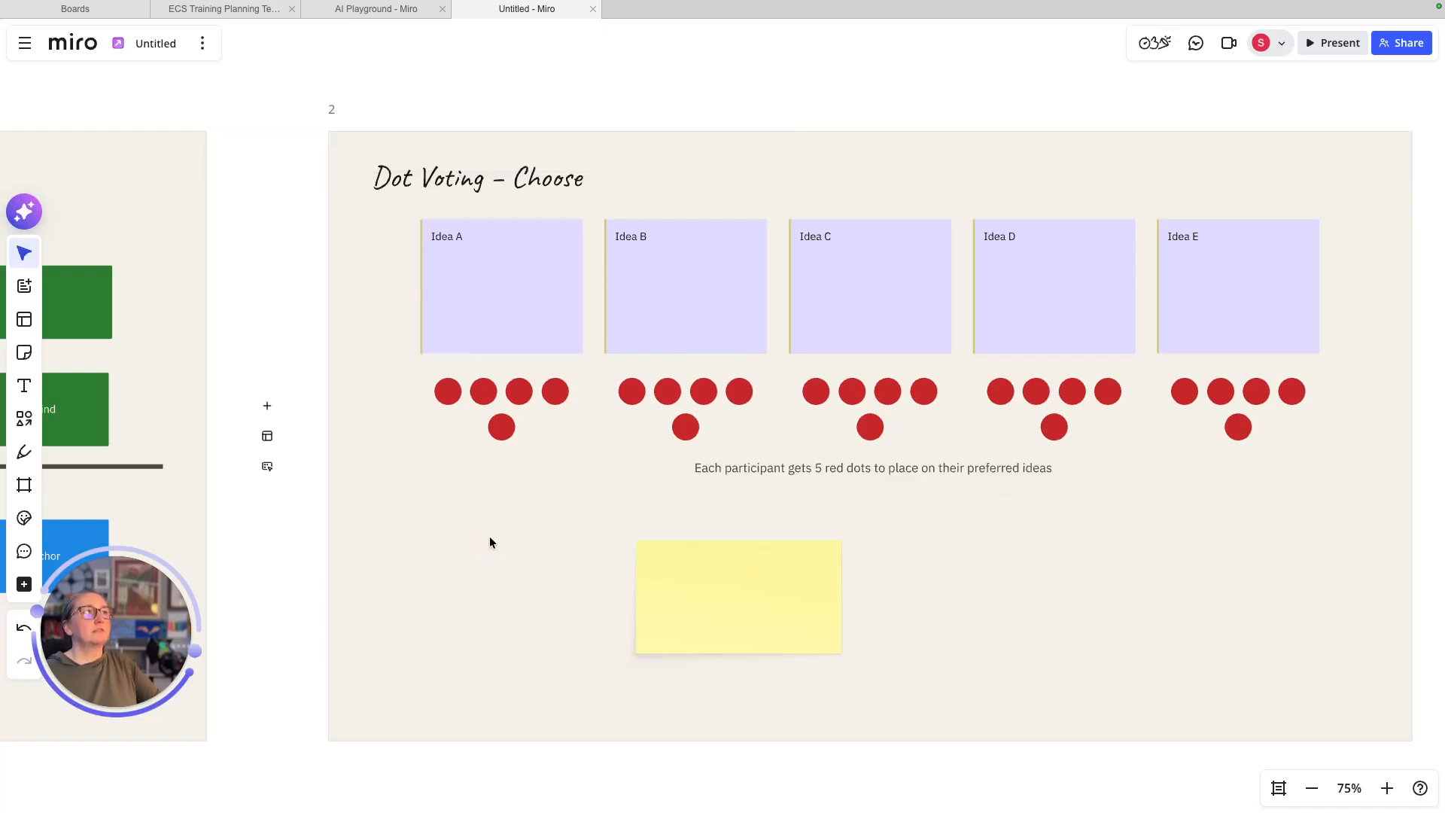
scroll(664, 515, "down", 4)
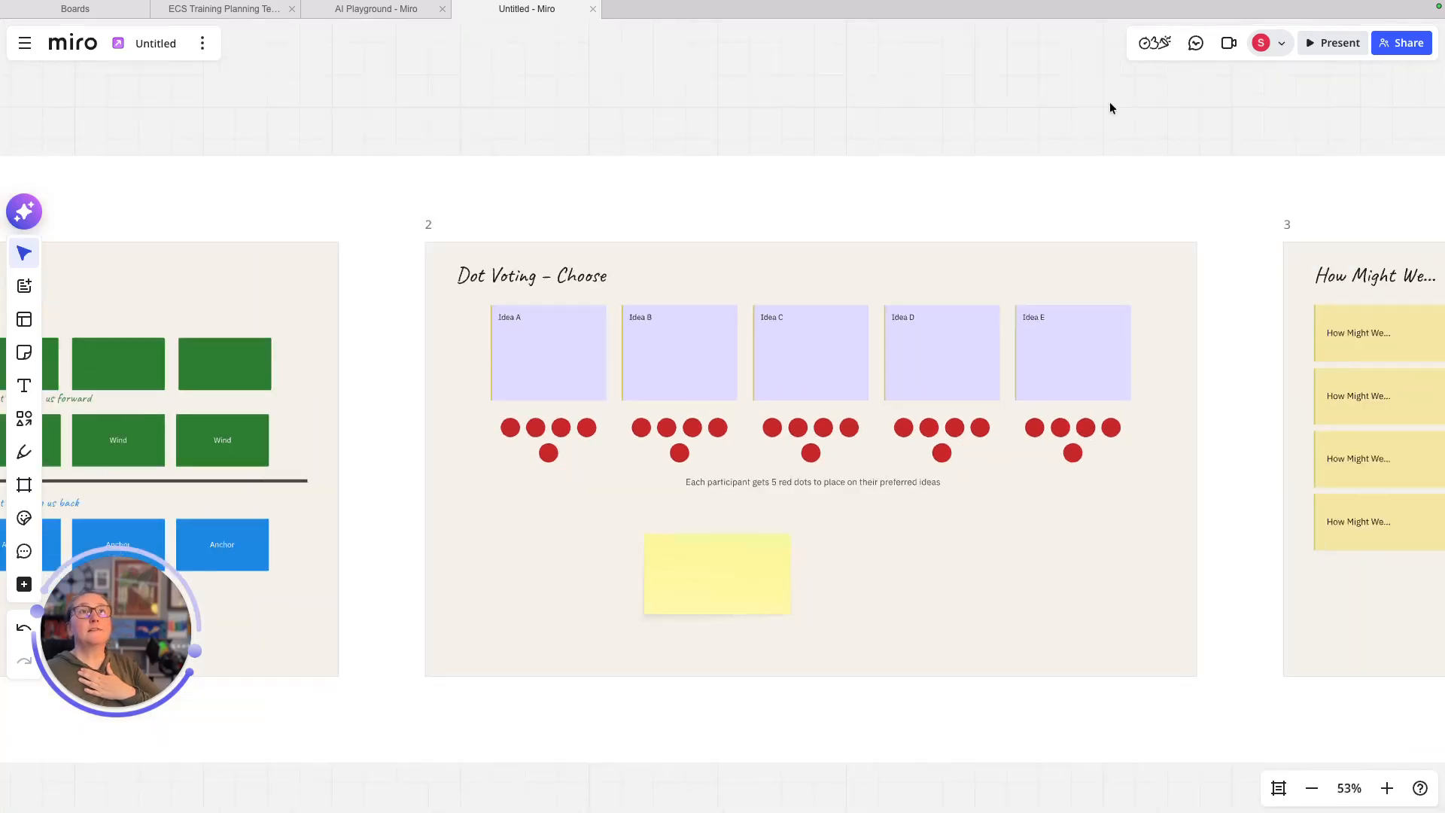
- Choose Voting from the facilitation tools to set up a 3-vote, 2-minute session
left_click(1151, 45)
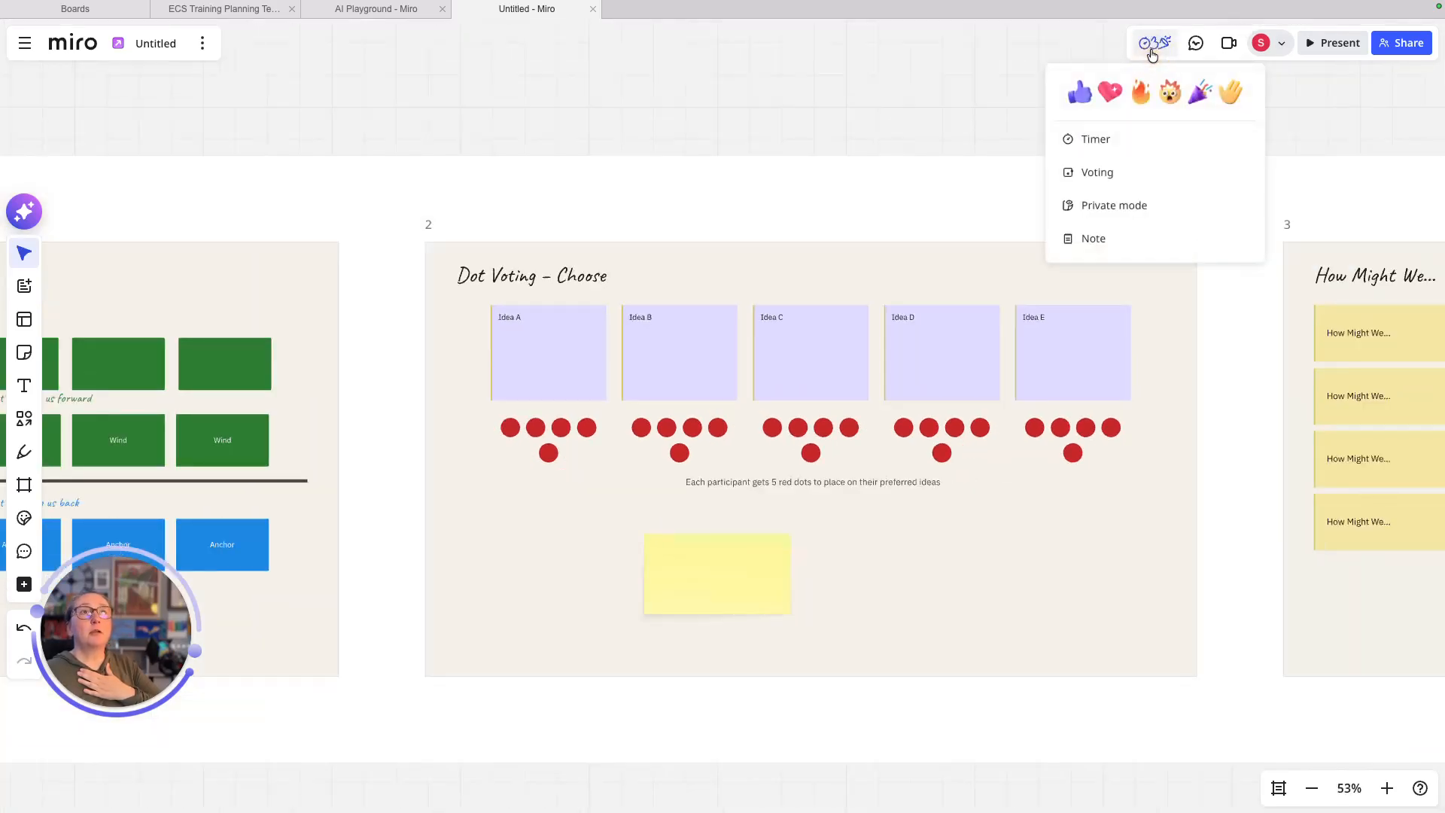
left_click(1015, 56)
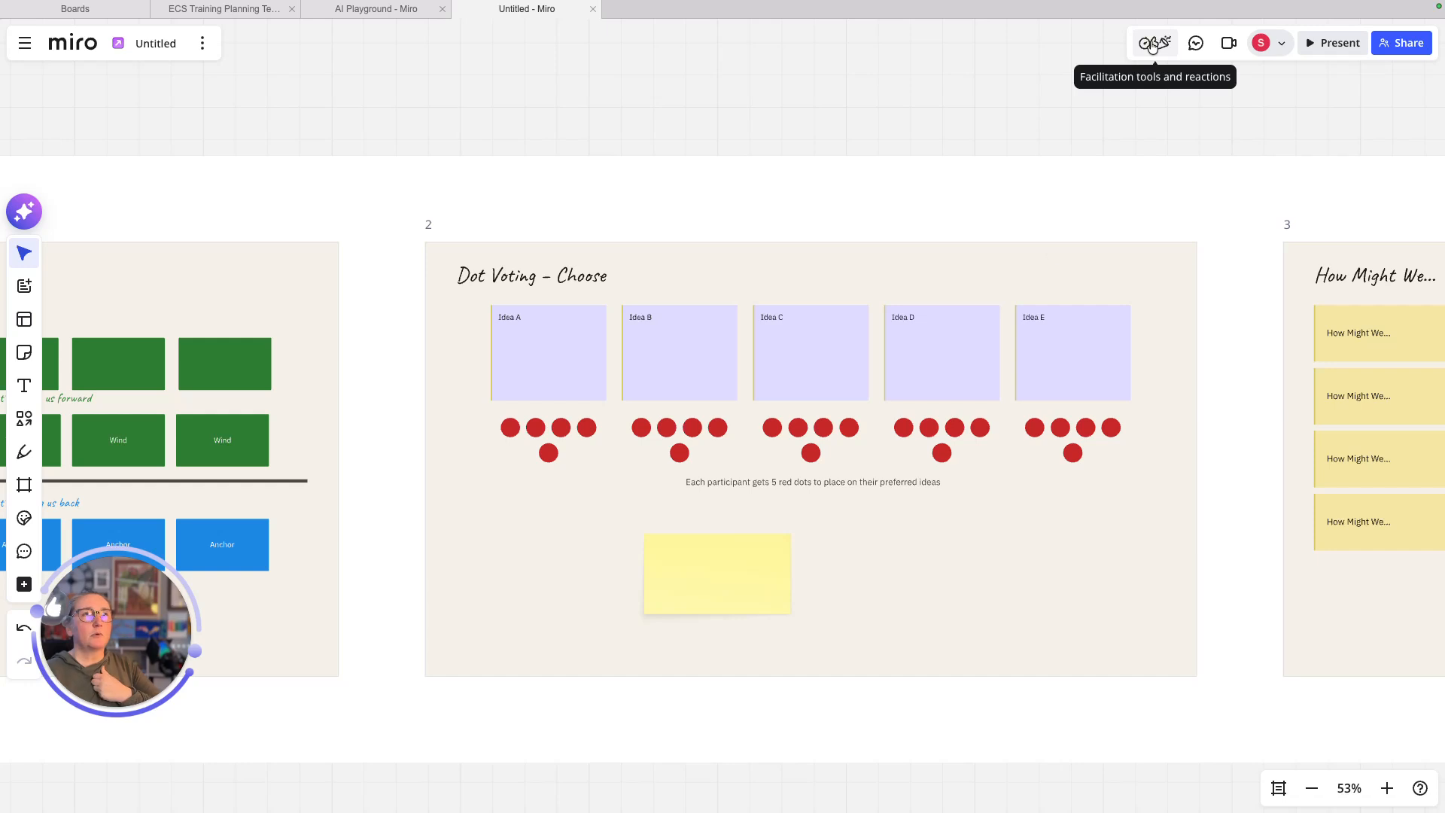
left_click(1151, 45)
left_click(1098, 177)
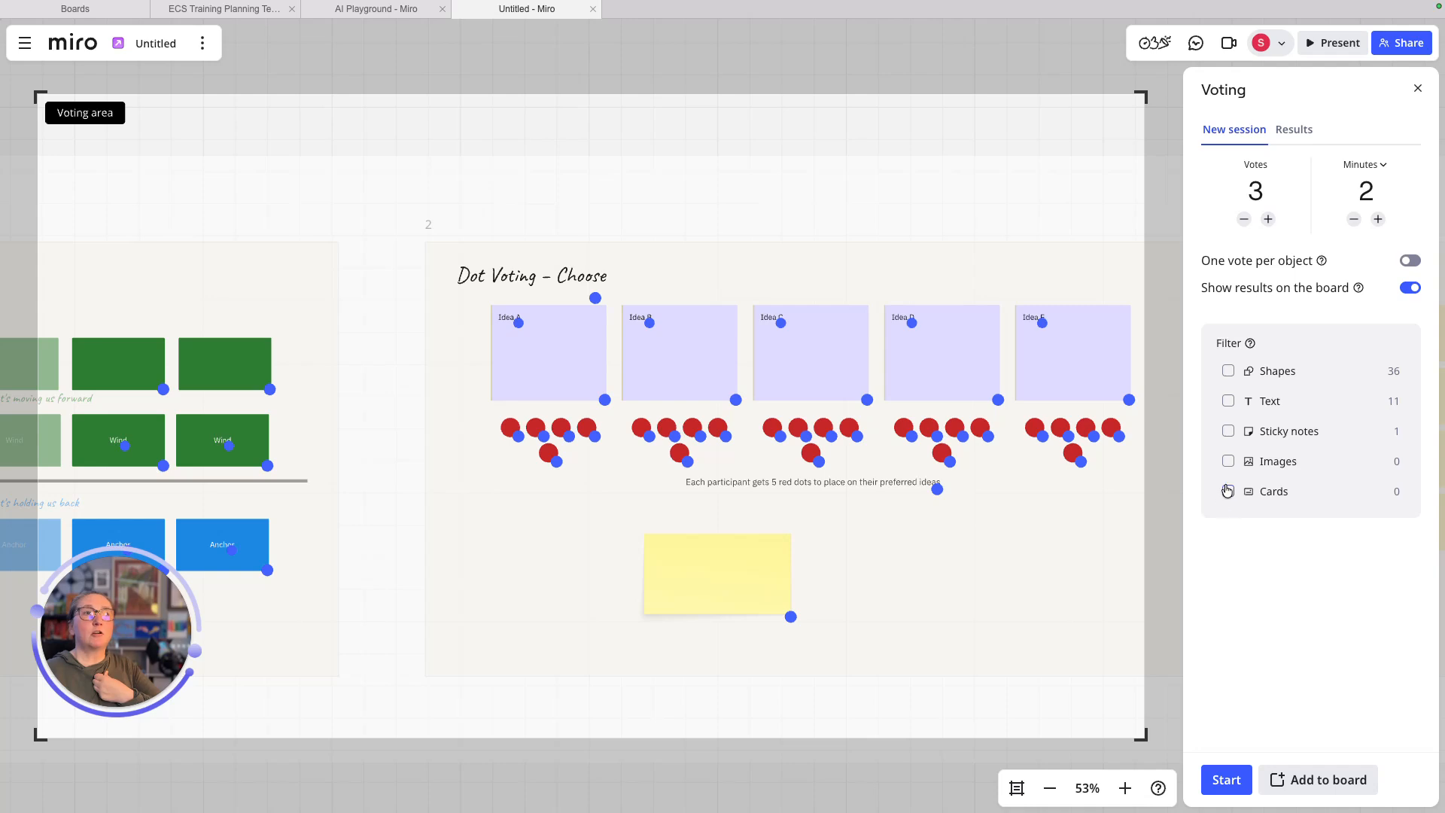
- Toggle the Shapes and Sticky notes voting filters, then clear them again
left_click(1228, 373)
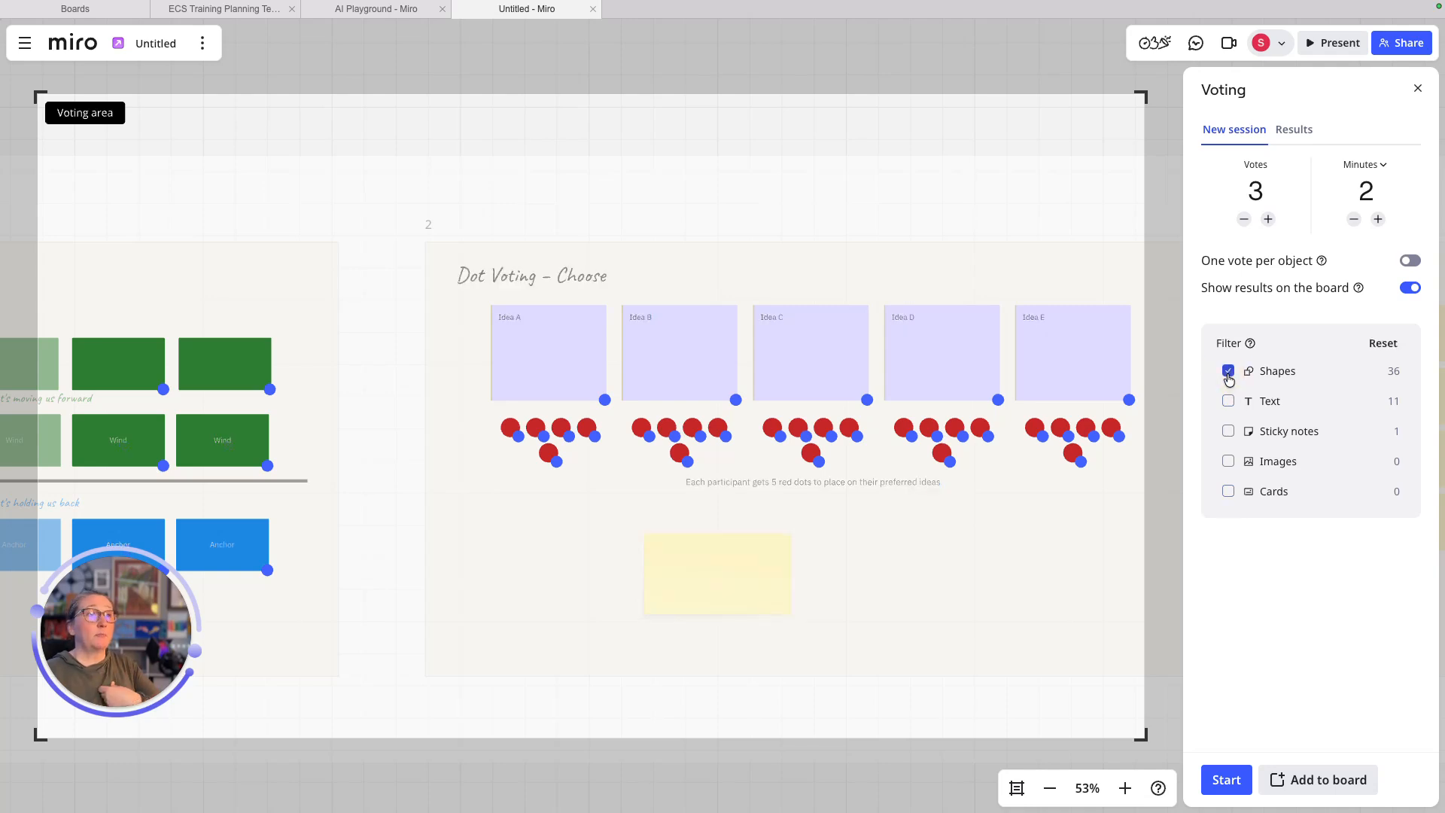
left_click(1228, 430)
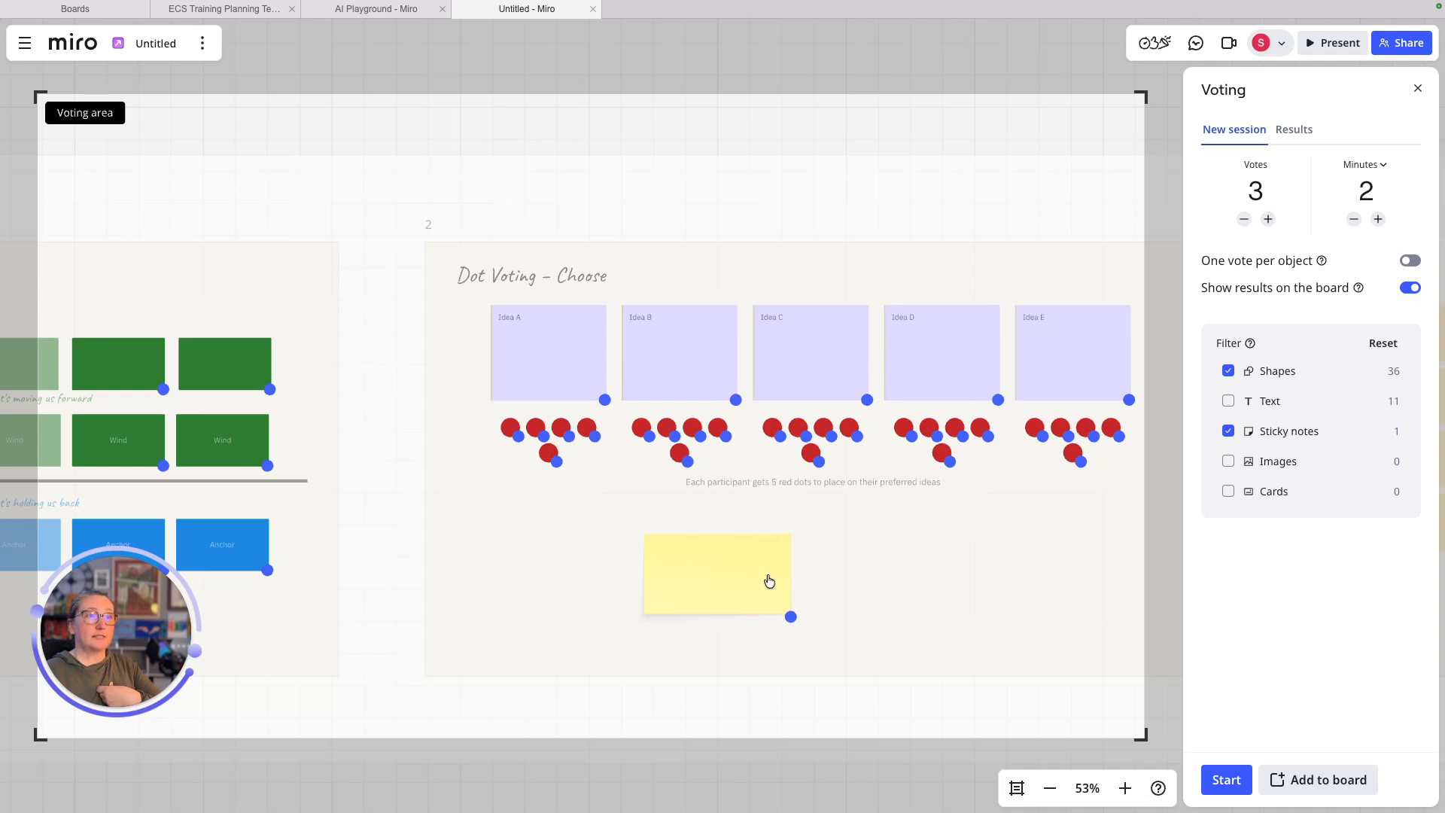
left_click(1229, 429)
left_click(1228, 370)
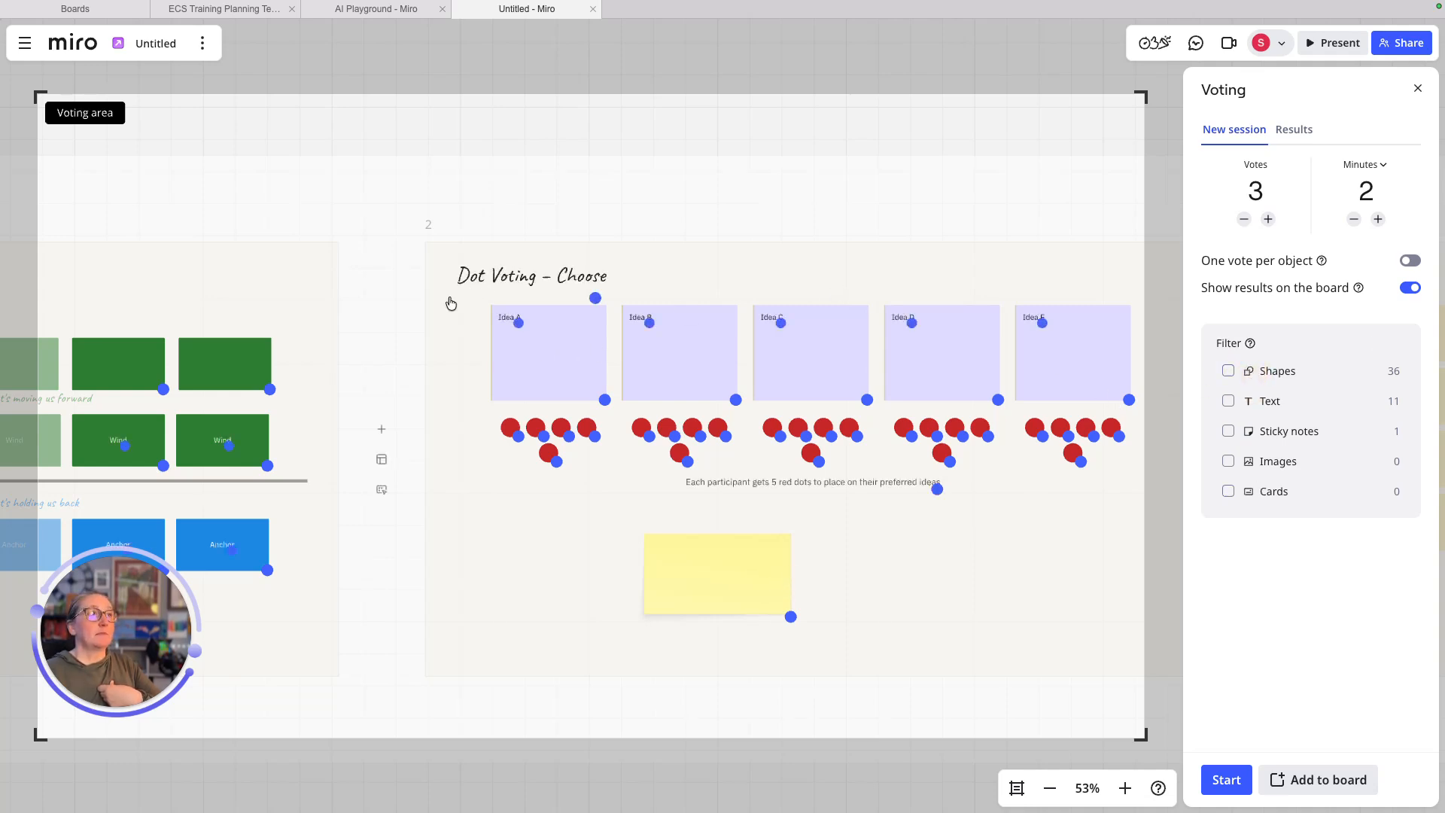
- Shrink the voting area to the Idea A–E cards, then close the Voting panel
left_click_drag(452, 300, 645, 314)
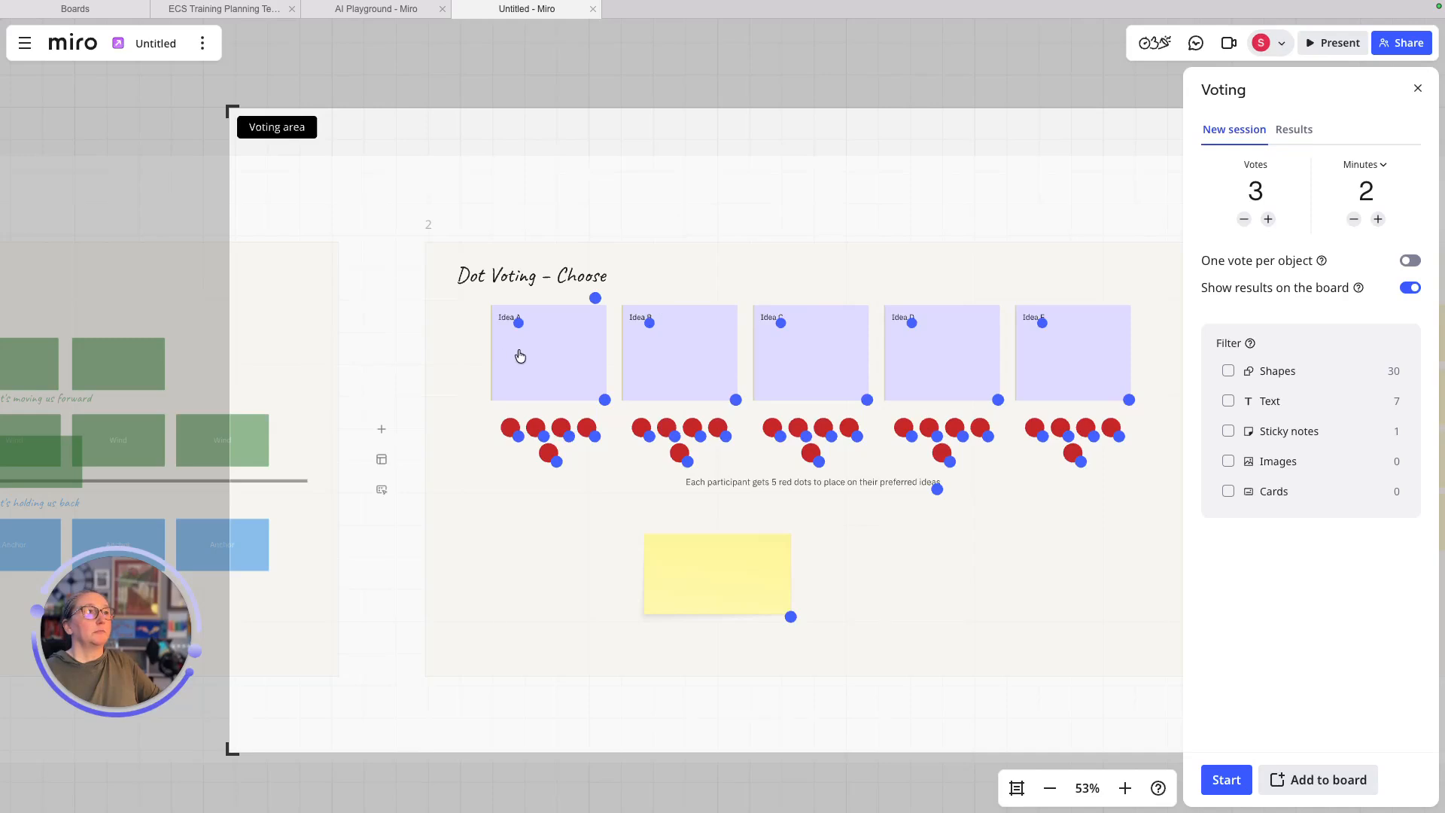
left_click_drag(227, 755, 273, 410)
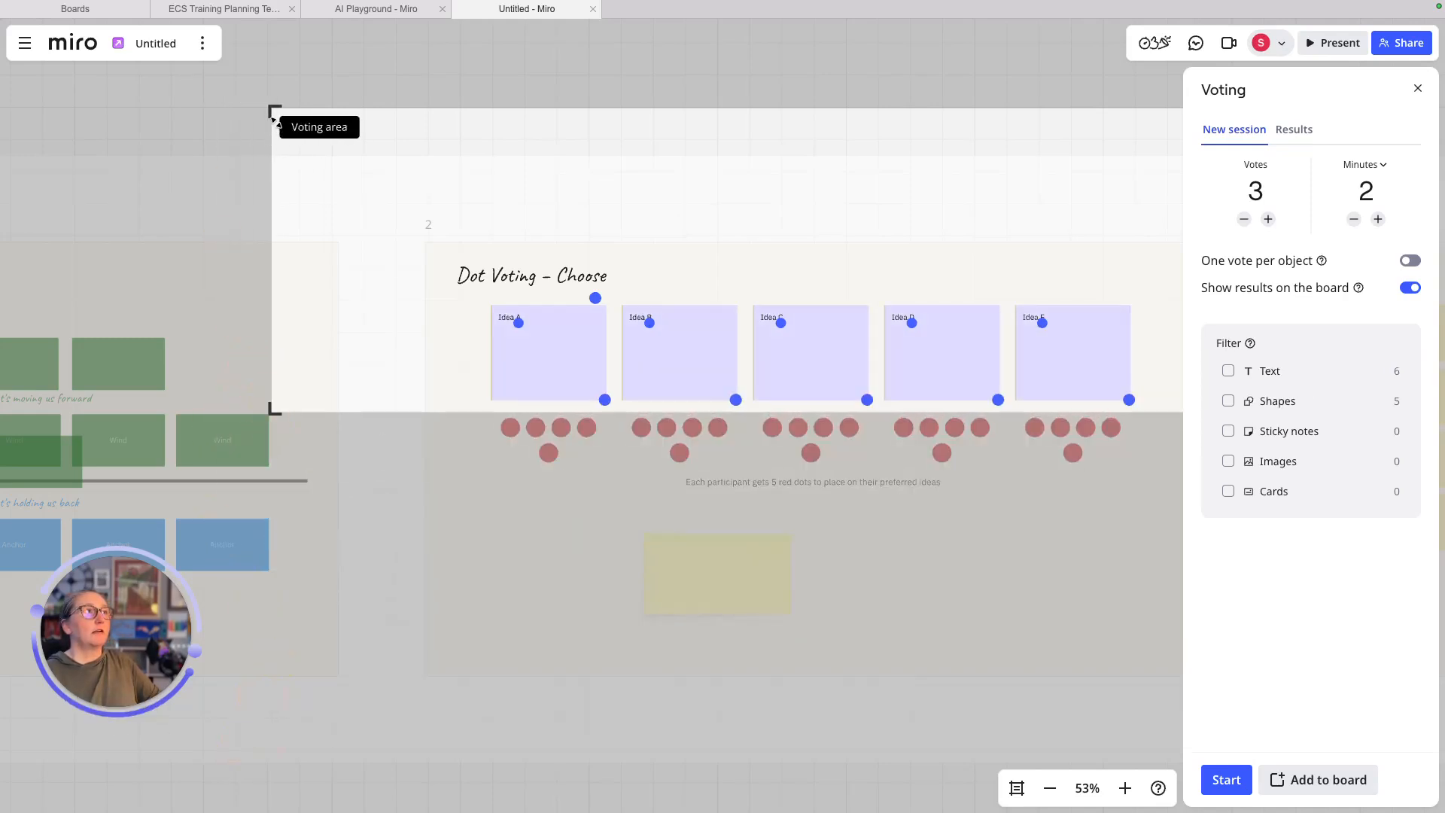
left_click_drag(273, 108, 379, 232)
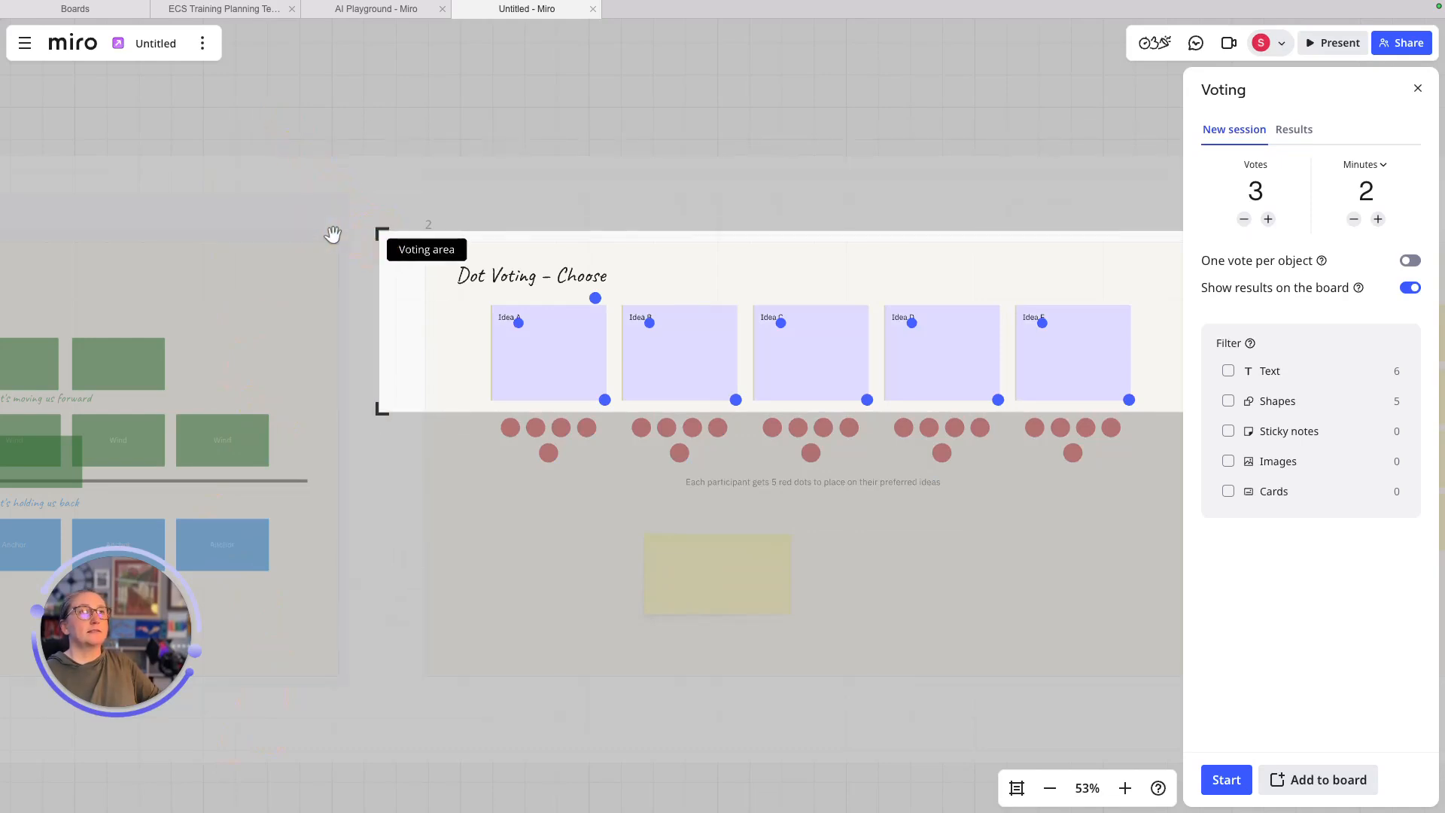
left_click(1414, 90)
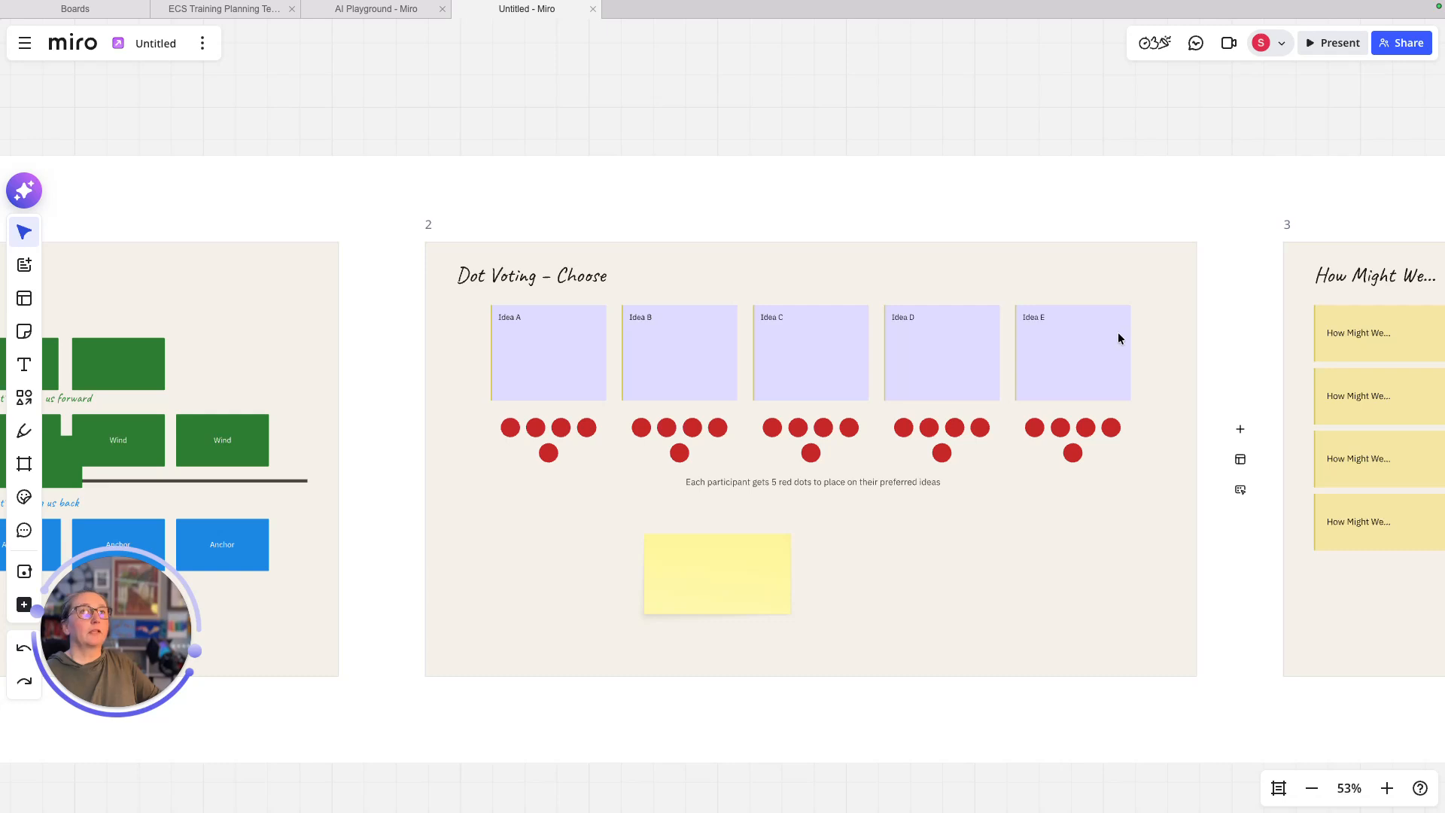
- Reopen the voting setup and reposition the voting area higher on the board
left_click(1154, 43)
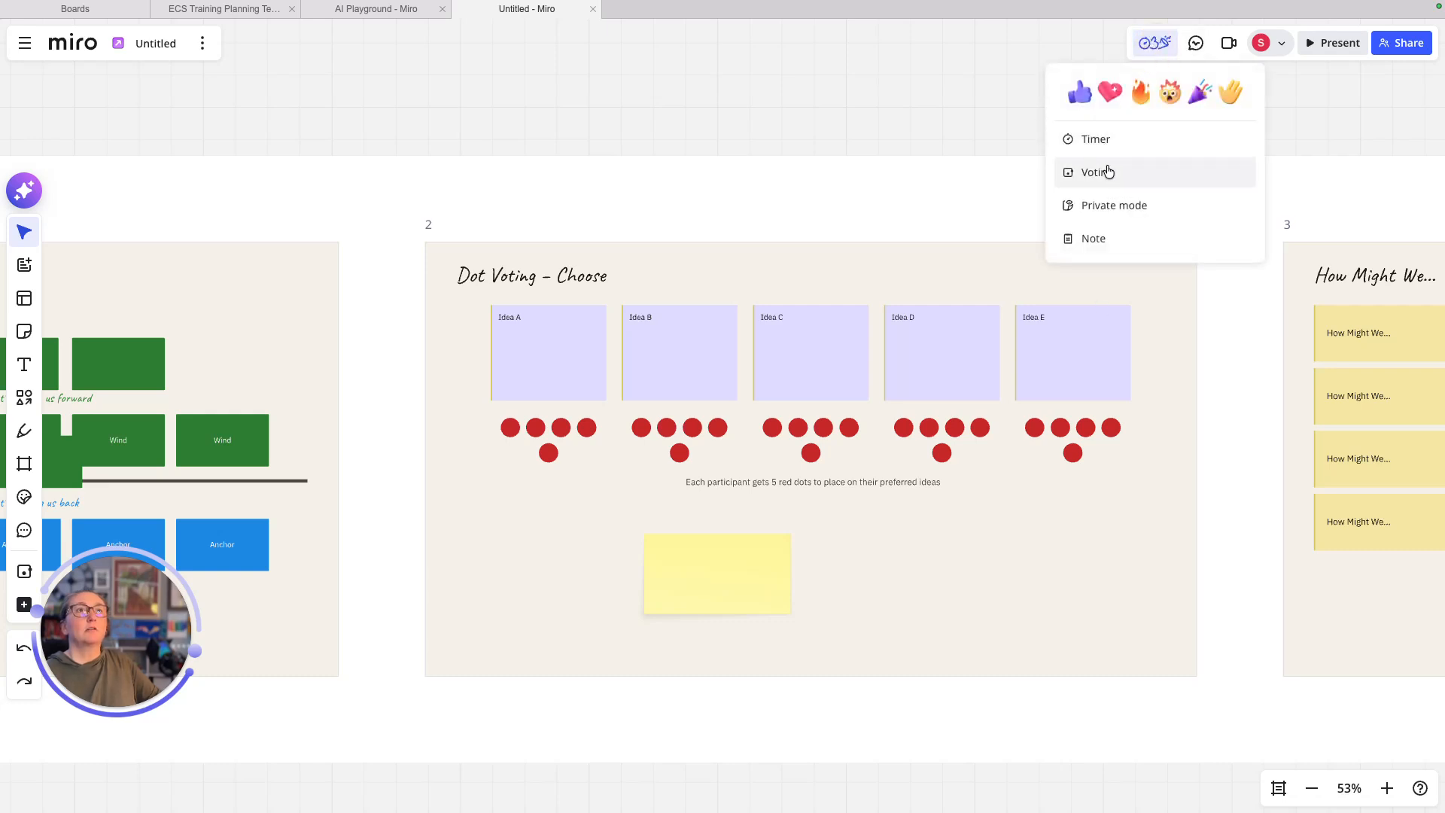
left_click(1107, 167)
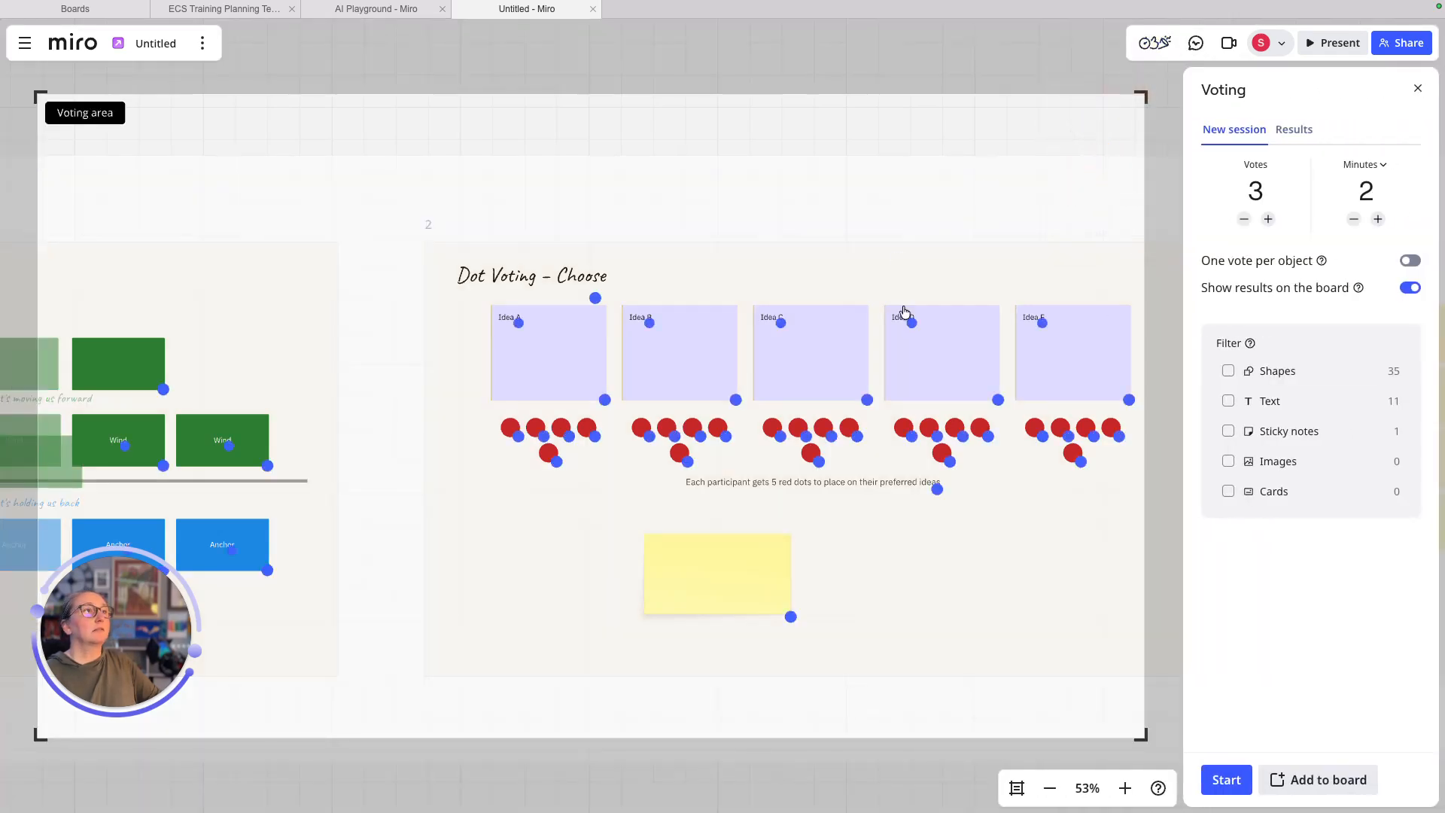
left_click_drag(468, 298, 507, 195)
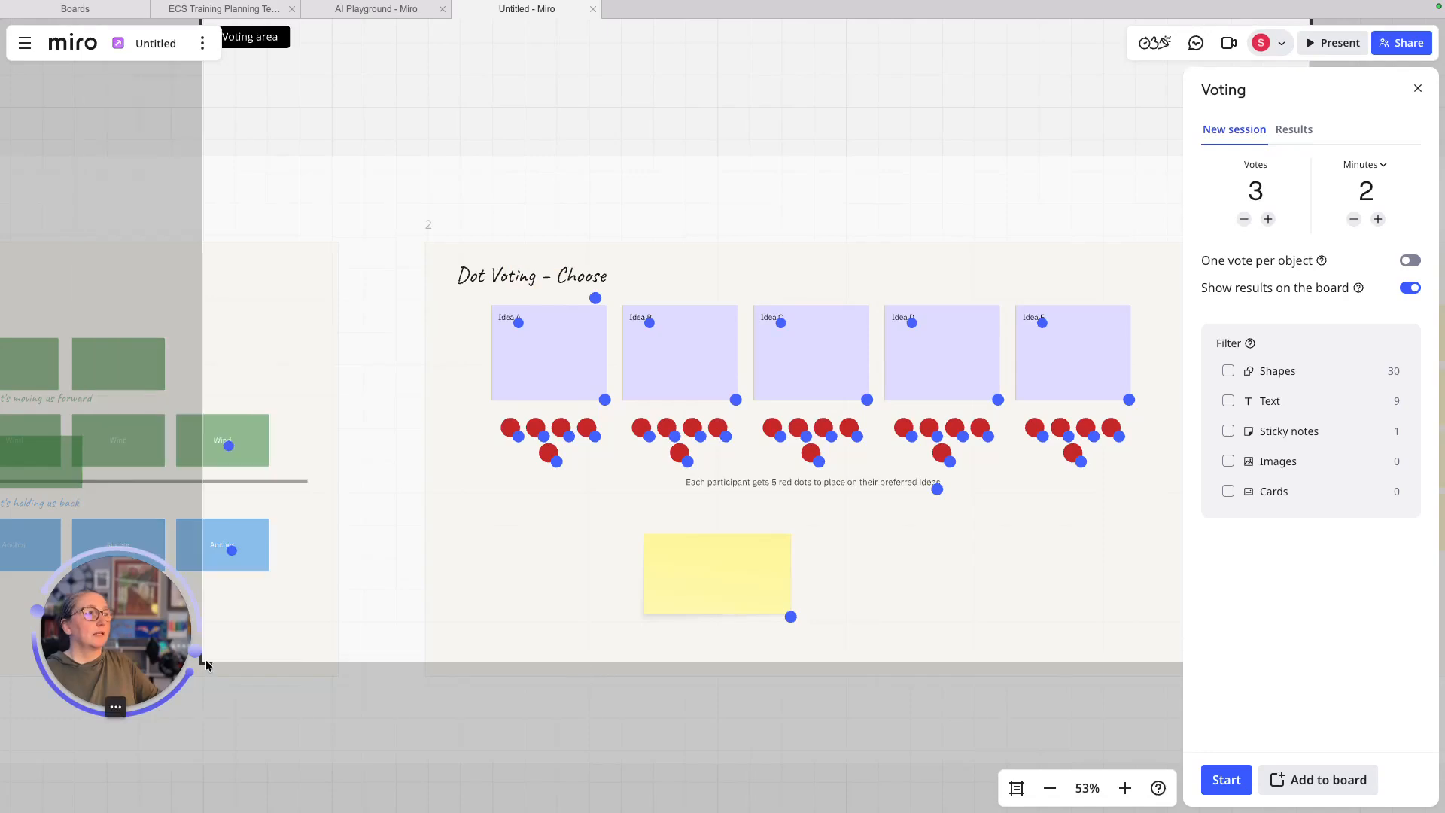
left_click_drag(206, 666, 151, 687)
left_click(284, 662)
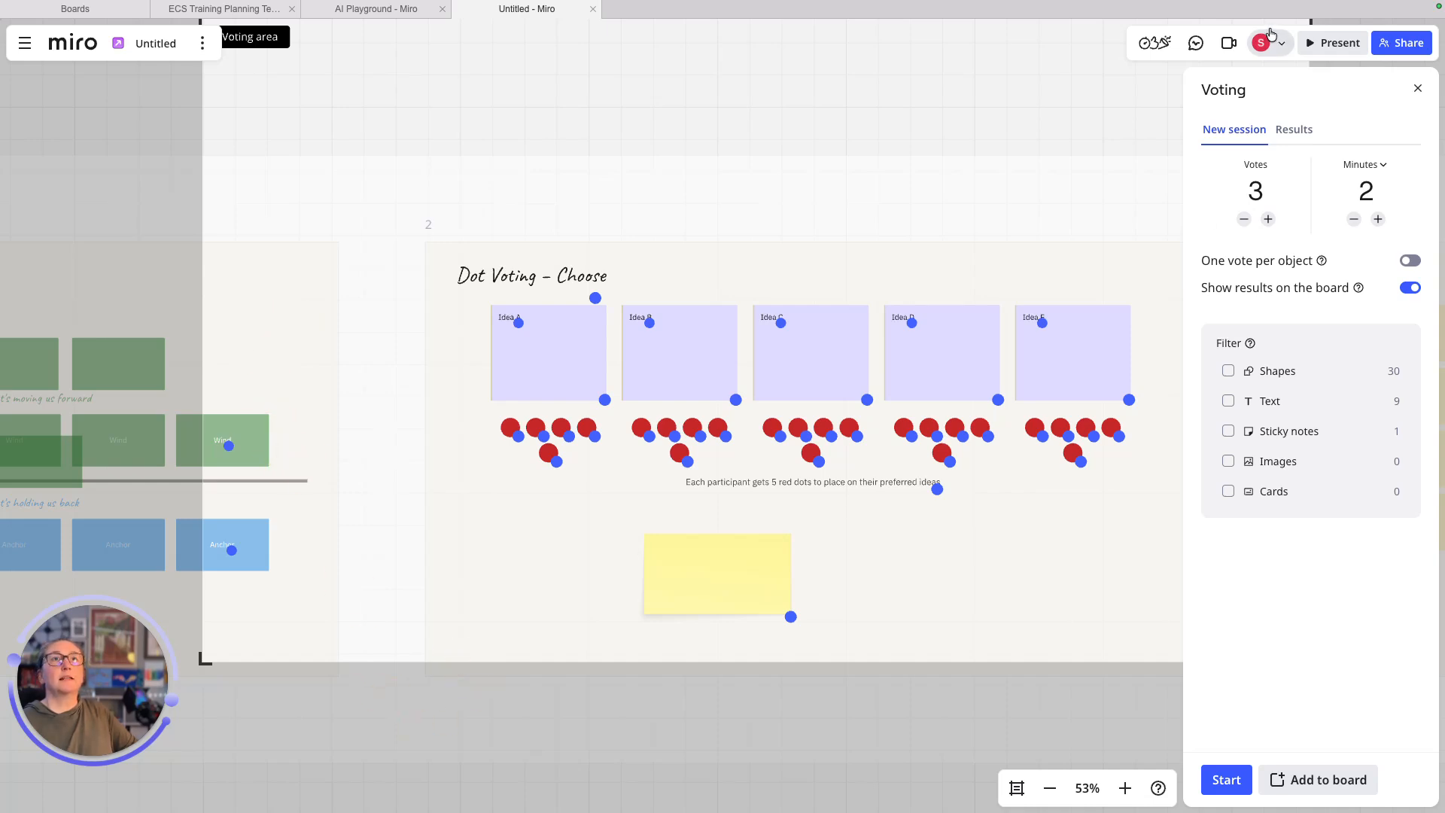
- Bring back the voting settings, resize the area over the idea cards, and close the panel
left_click(1154, 43)
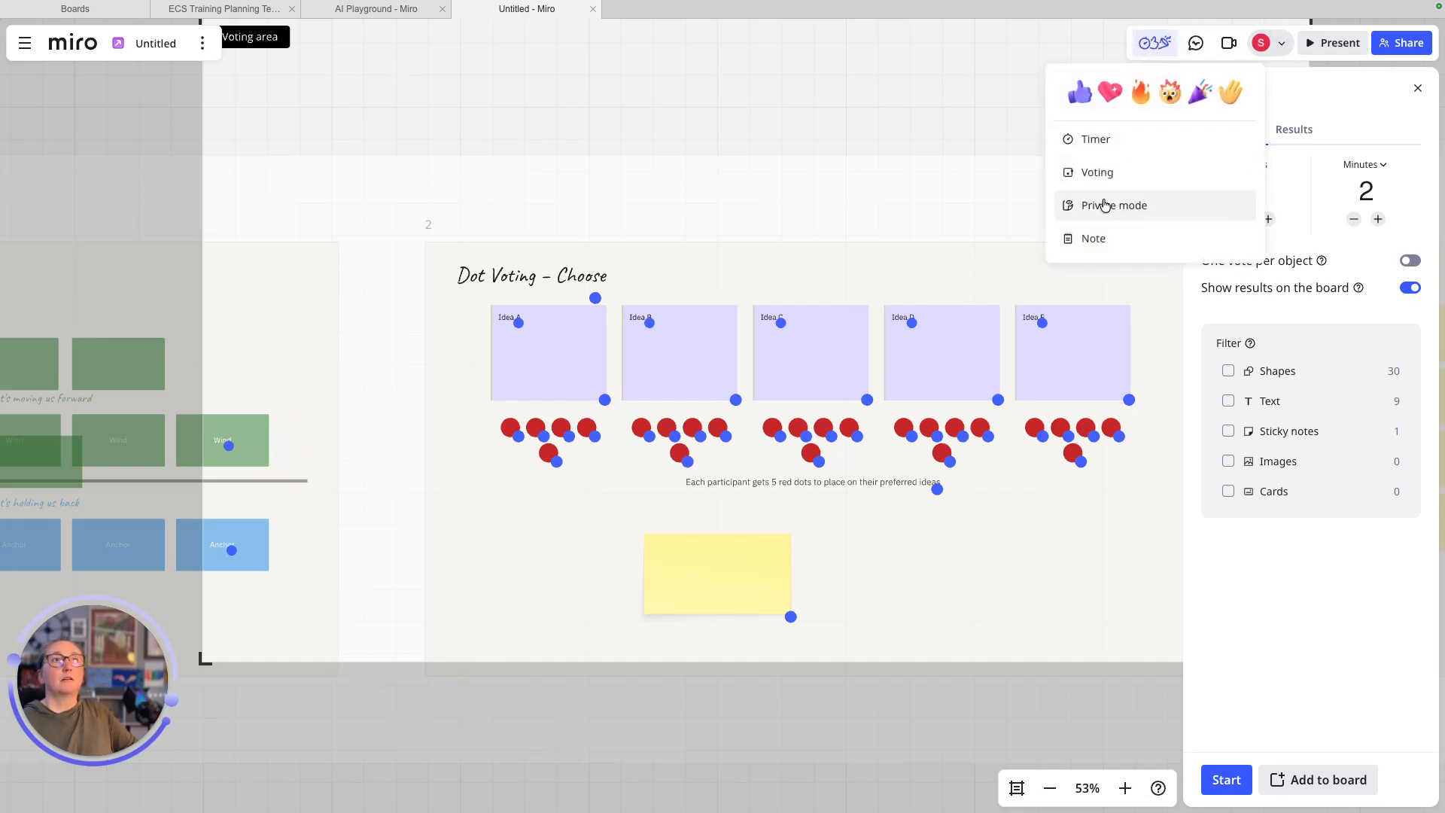
left_click(1097, 173)
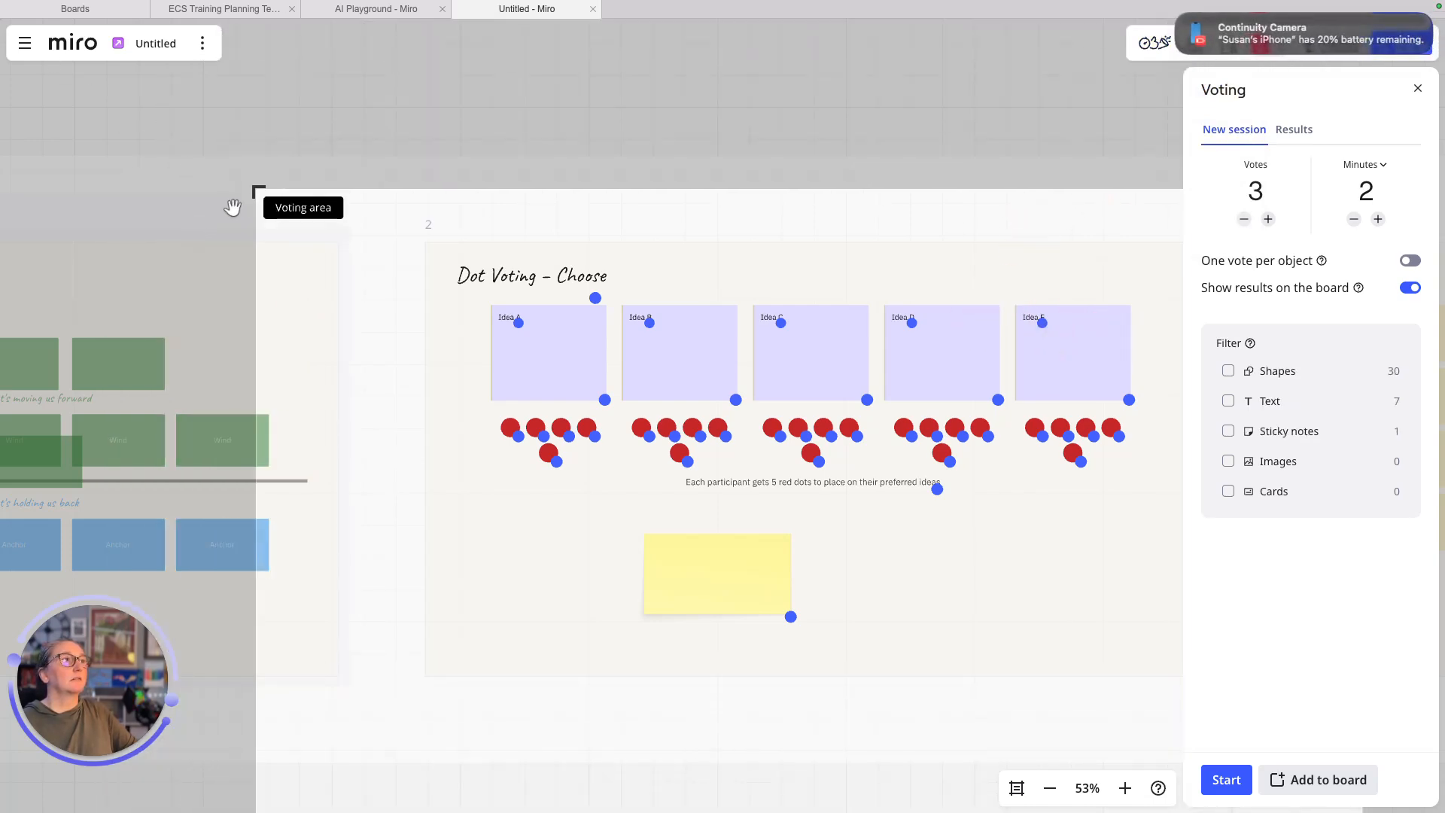
left_click_drag(255, 188, 684, 727)
left_click_drag(828, 783, 590, 306)
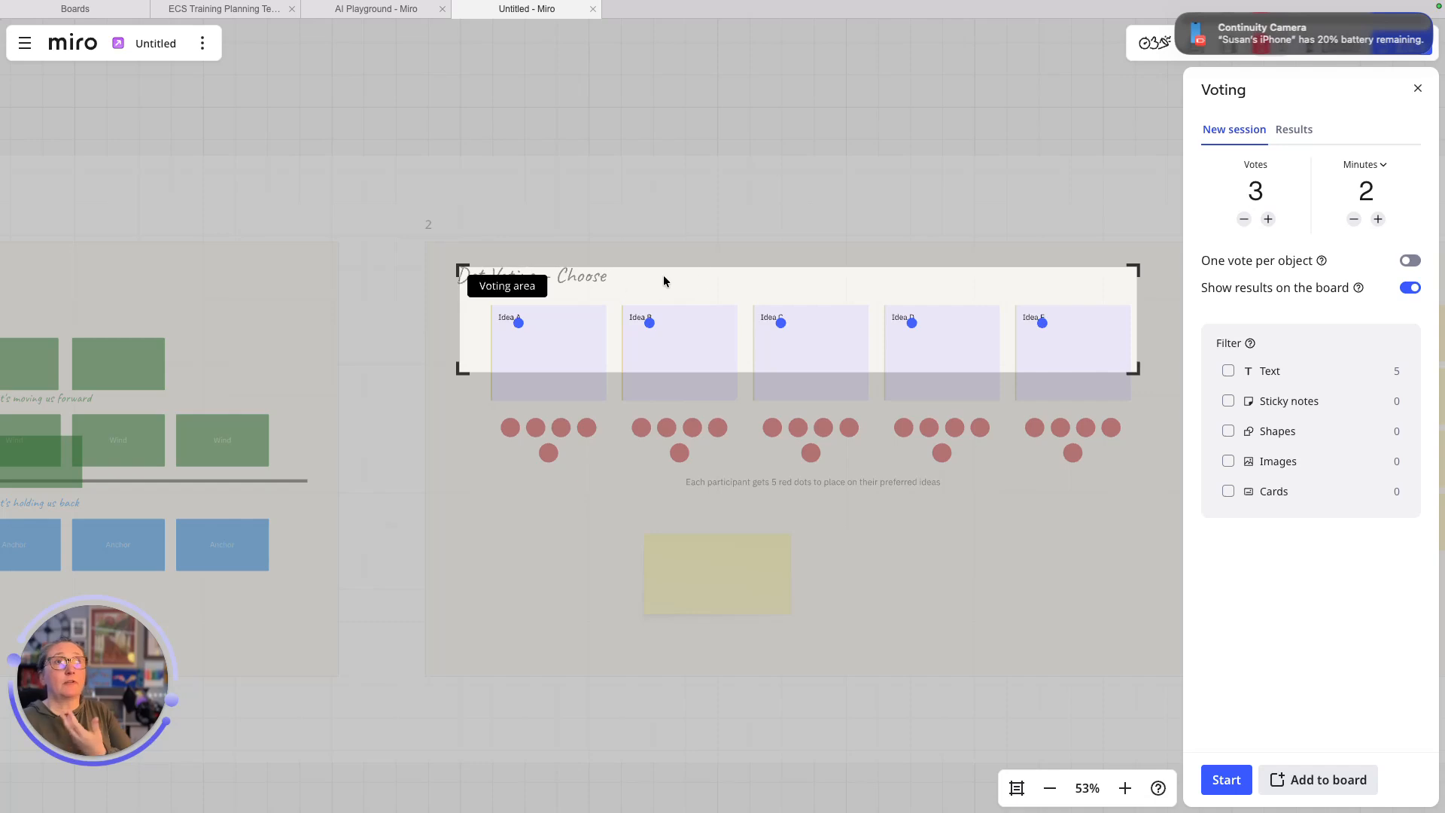
left_click(1417, 88)
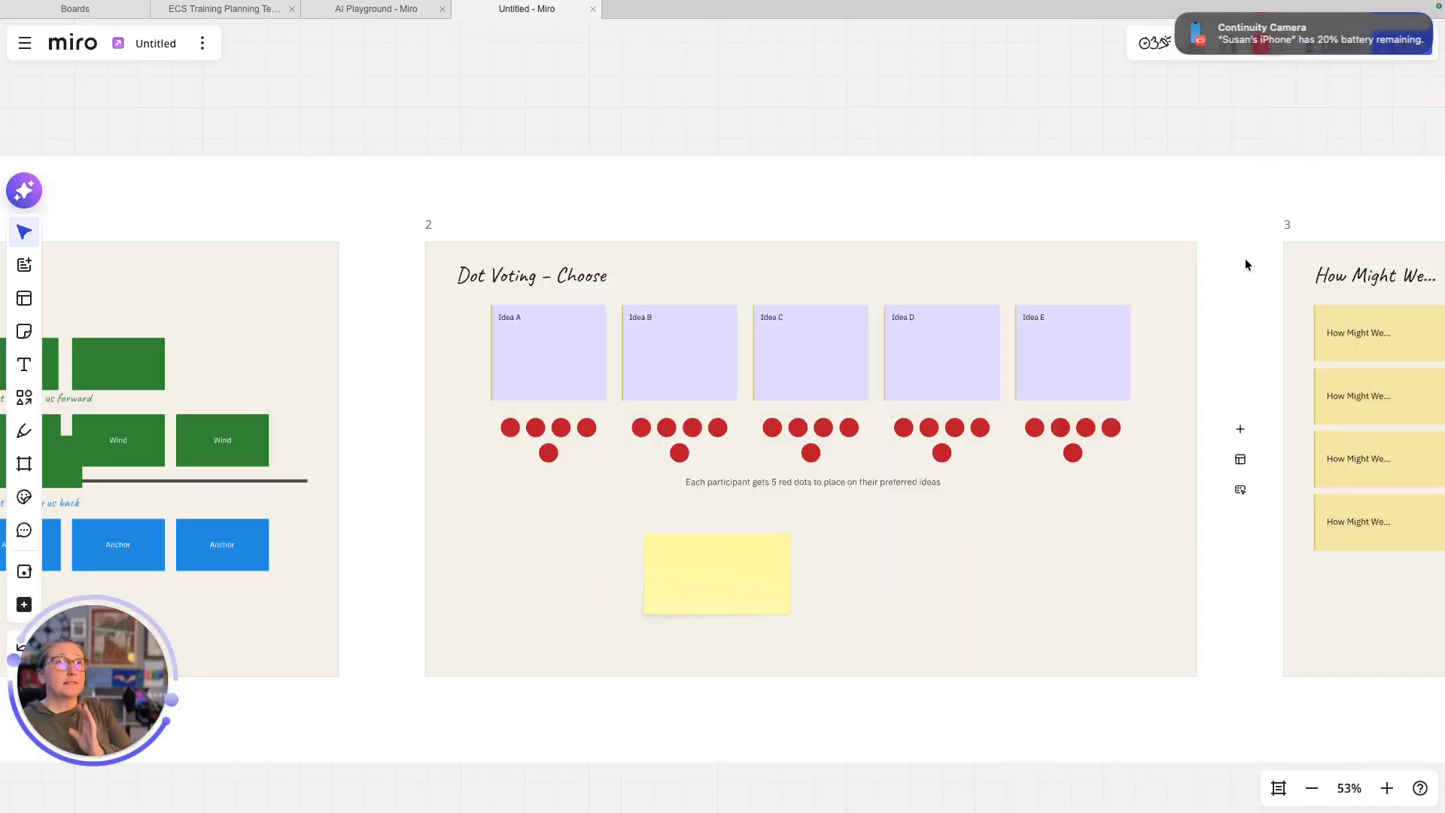
- Open the voting setup and limit the voting area to the row of idea cards
left_click(1146, 43)
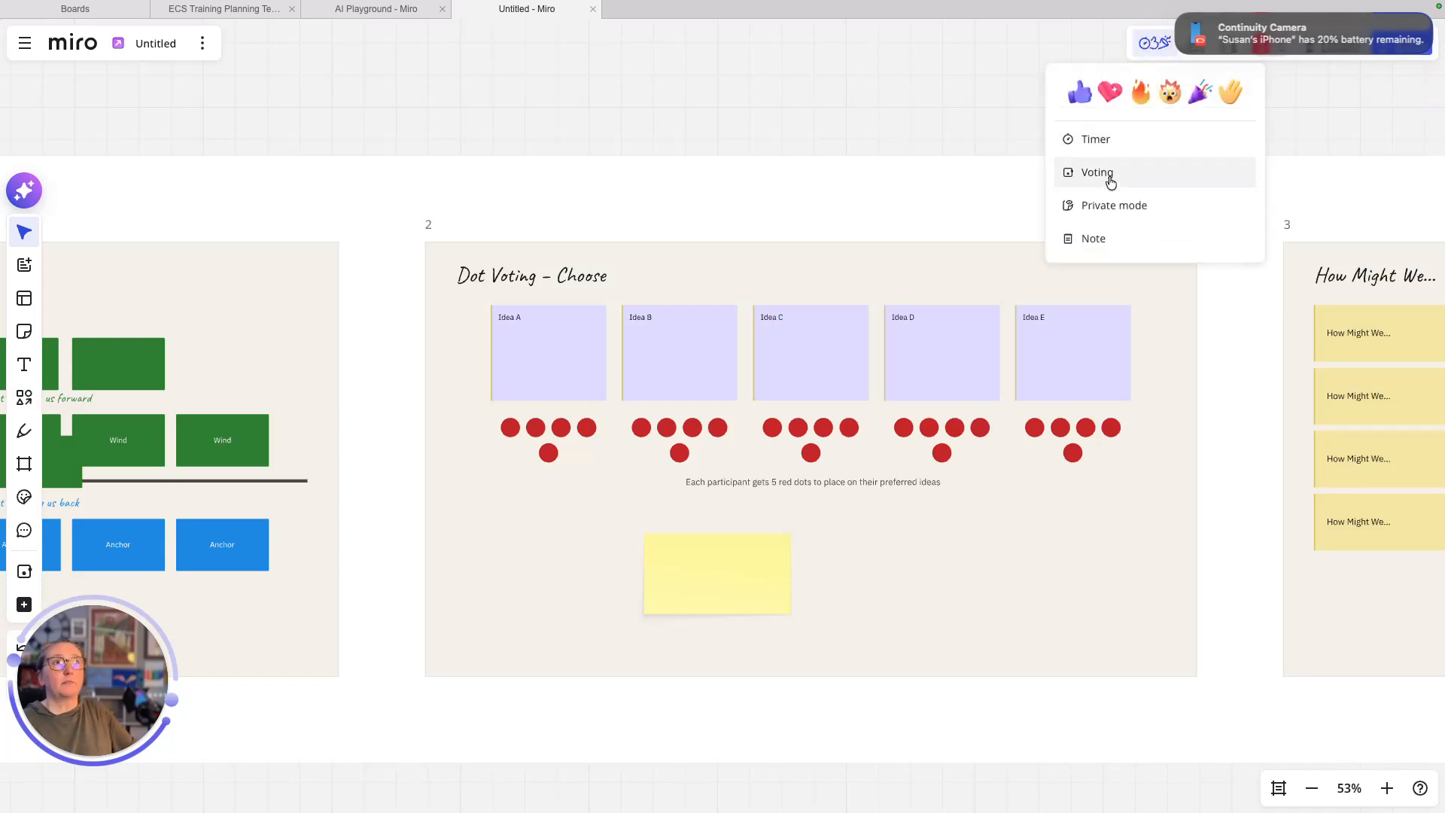
left_click(1108, 173)
left_click_drag(38, 97, 413, 277)
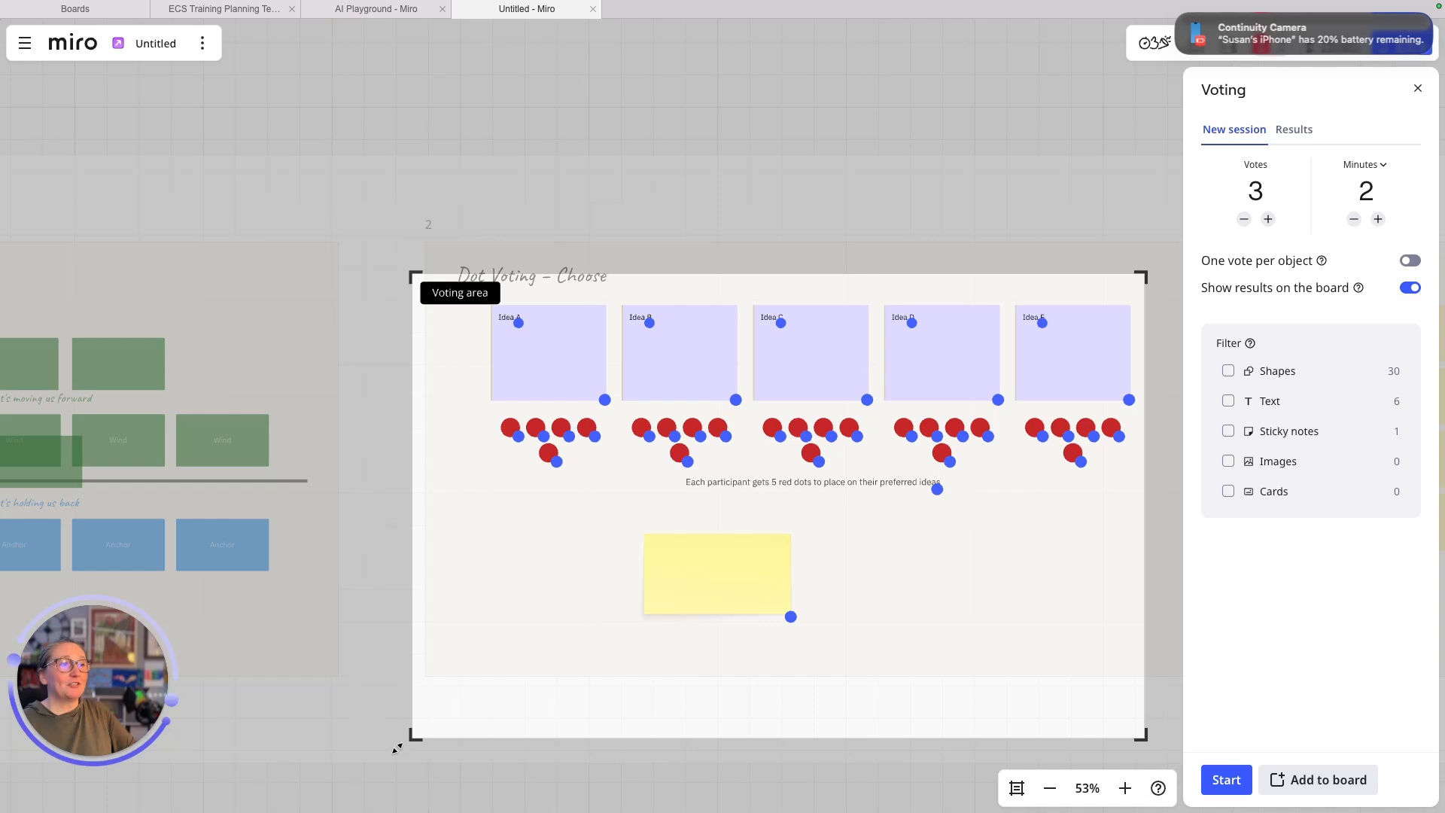
left_click_drag(412, 737, 474, 407)
- Set 5 votes per person and a 1-minute timer, then start the session
left_click(1268, 219)
left_click(1267, 219)
left_click(1354, 219)
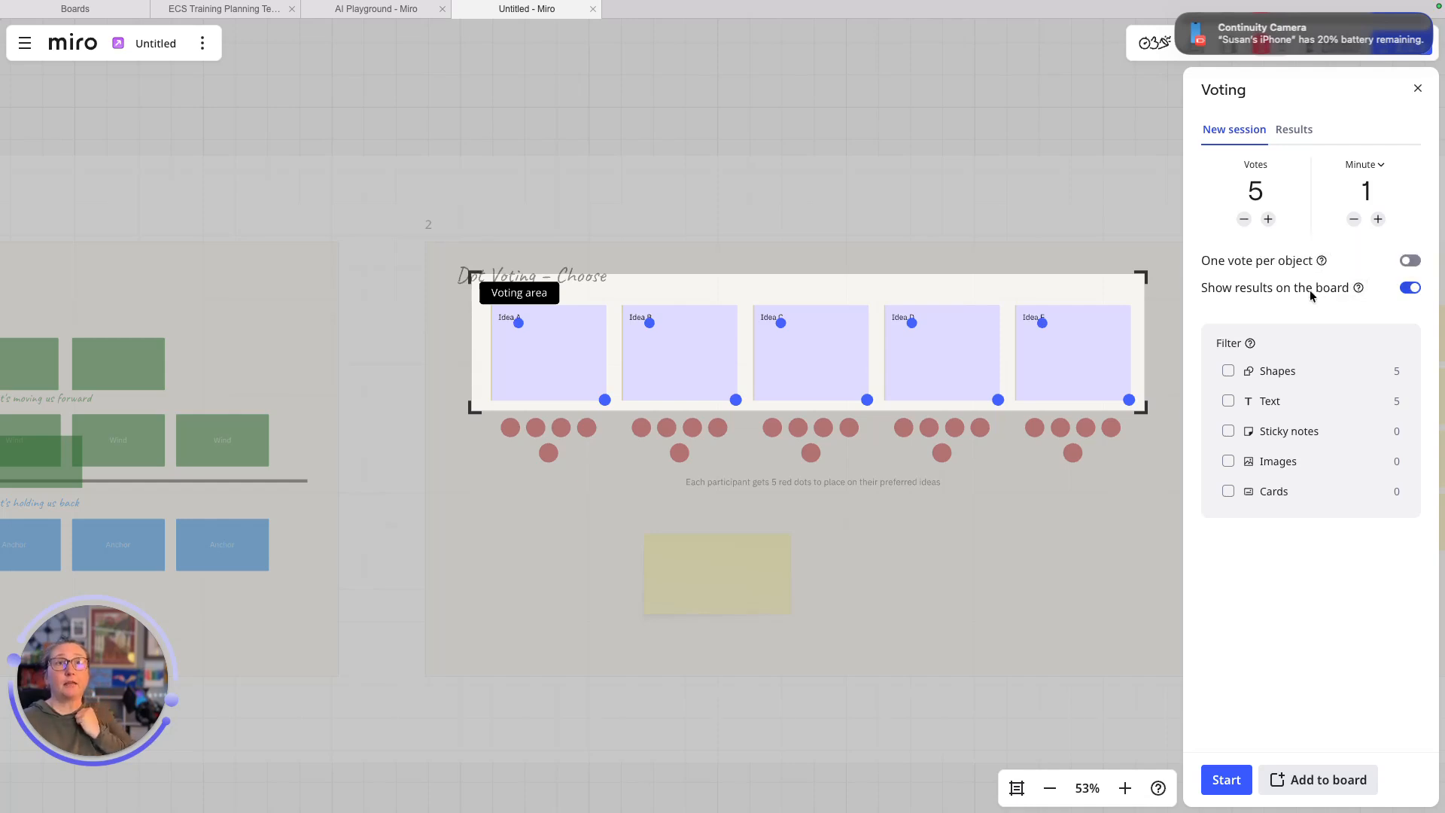
left_click(1228, 780)
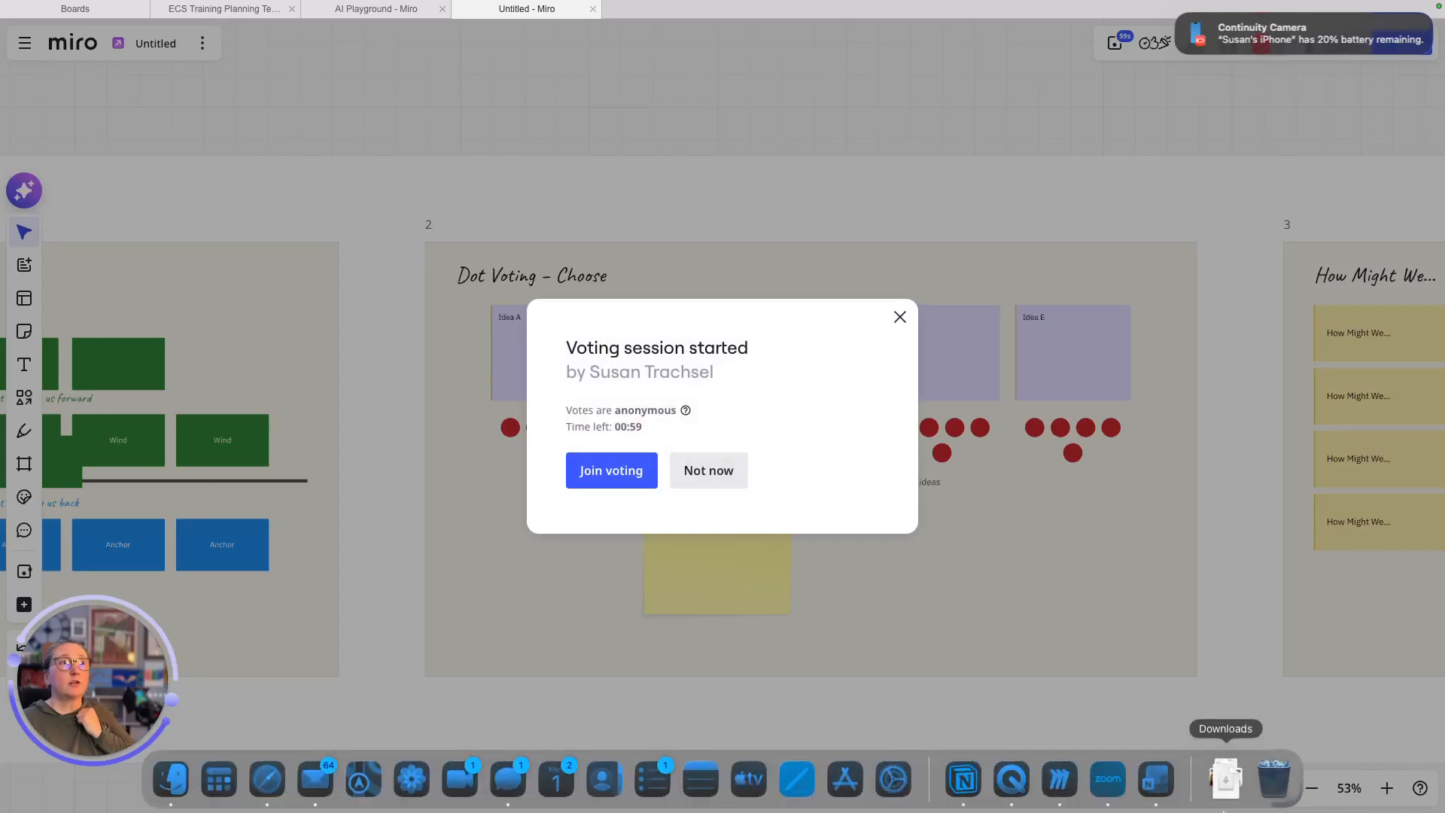
- Join the vote, cast 2 votes on Idea B and 3 on Idea C, and end the session for all
left_click(616, 484)
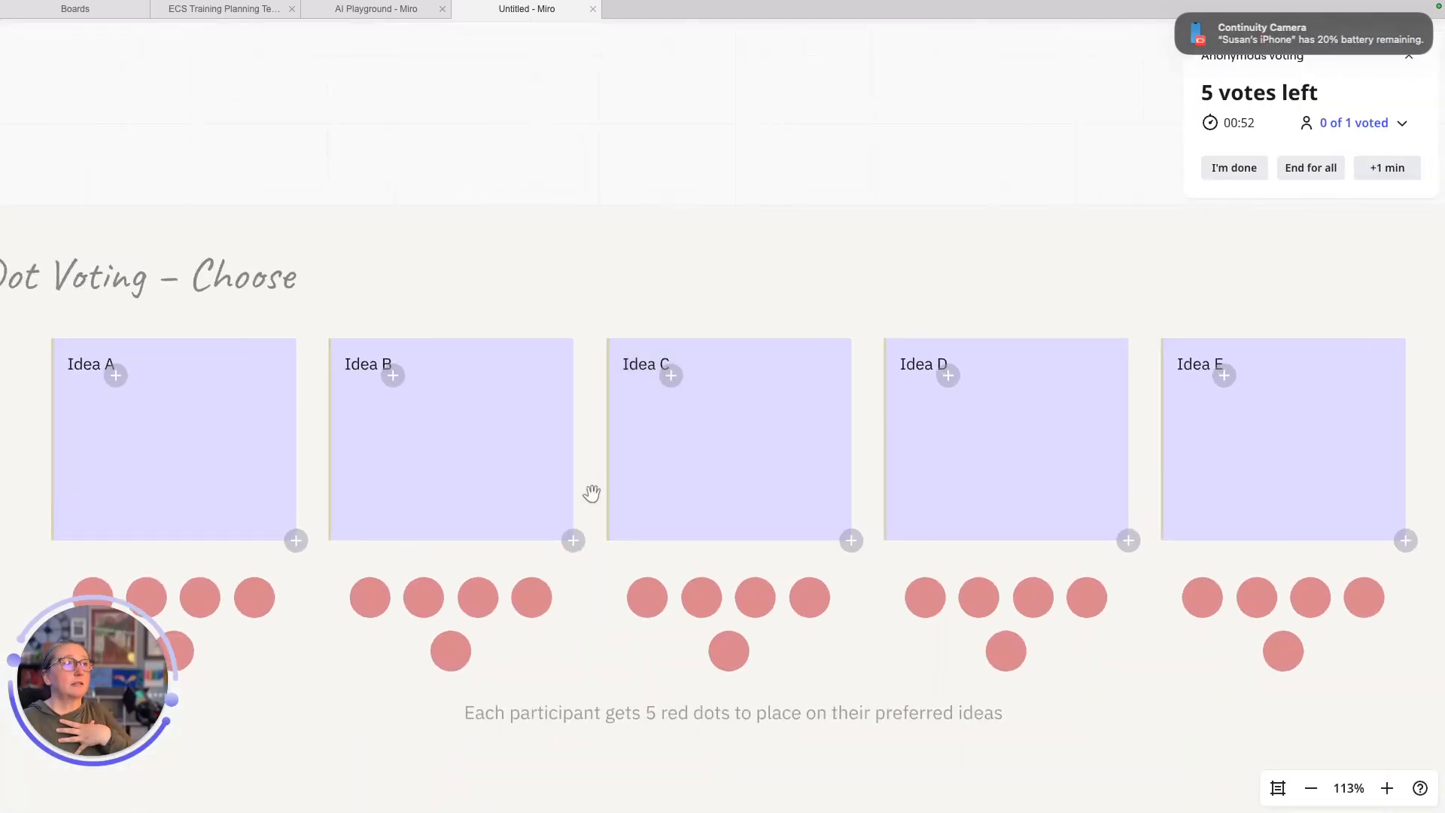
left_click(391, 374)
left_click(391, 375)
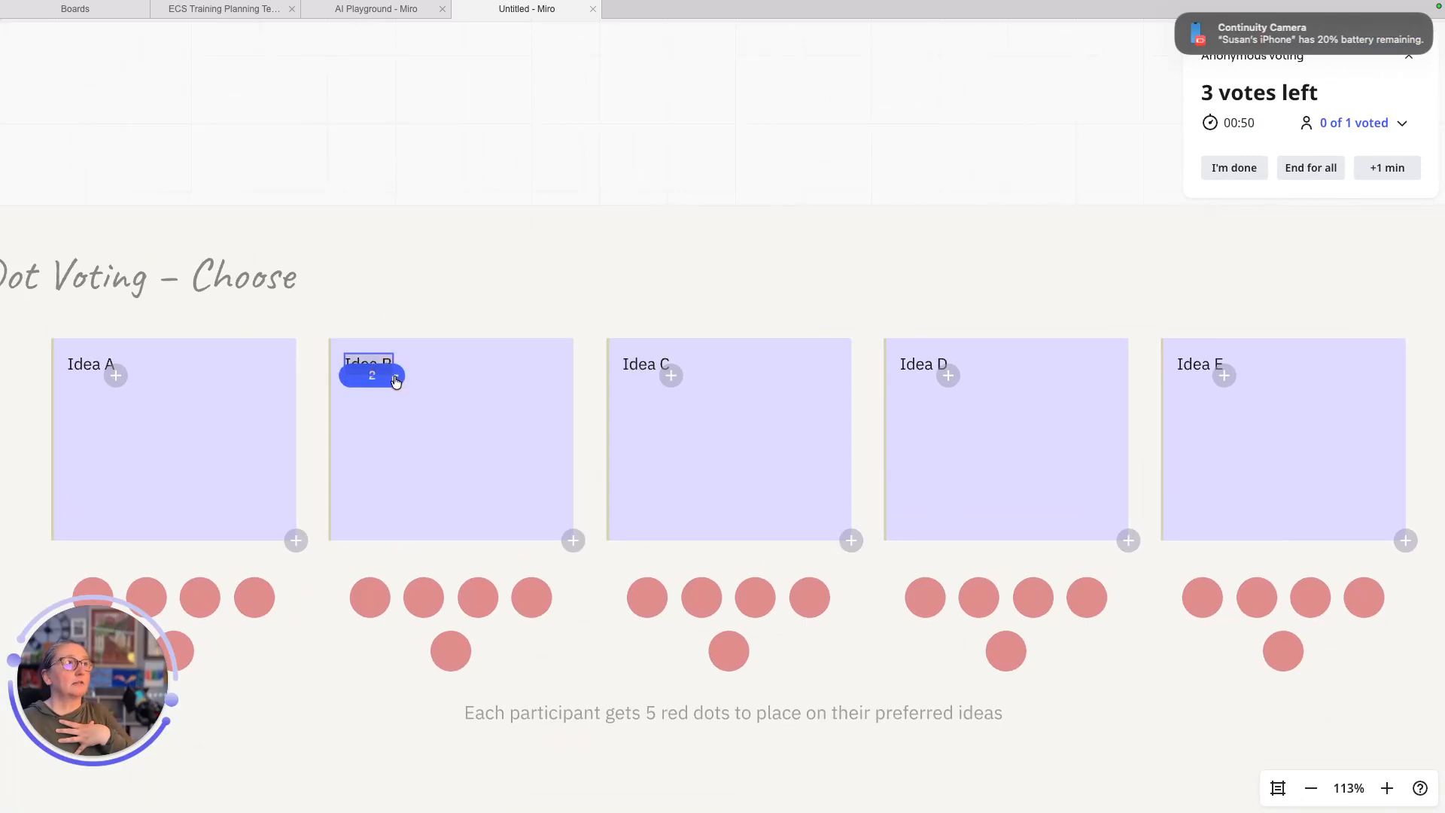
left_click(670, 375)
left_click(671, 375)
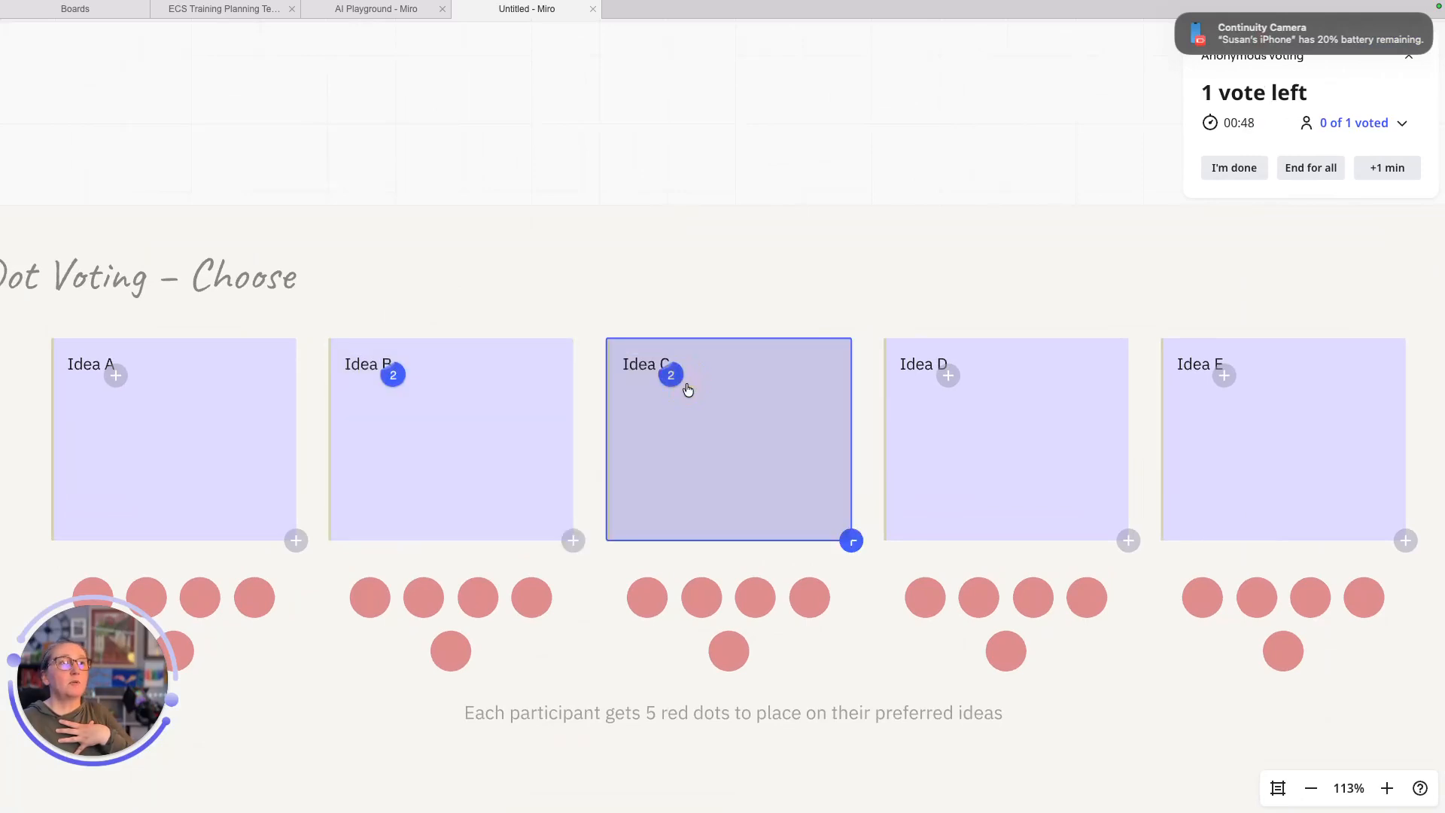
left_click(671, 376)
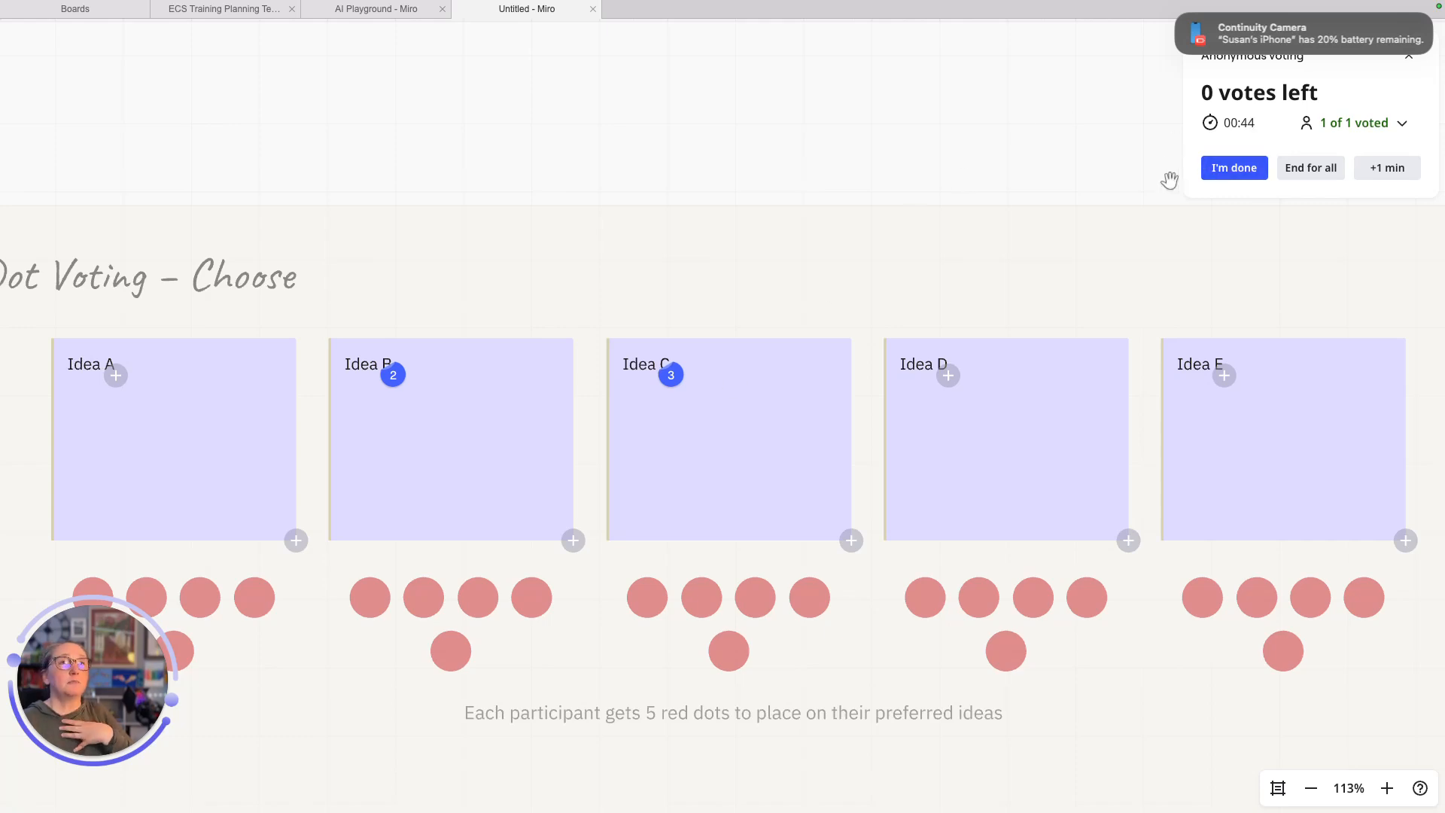
left_click(1304, 177)
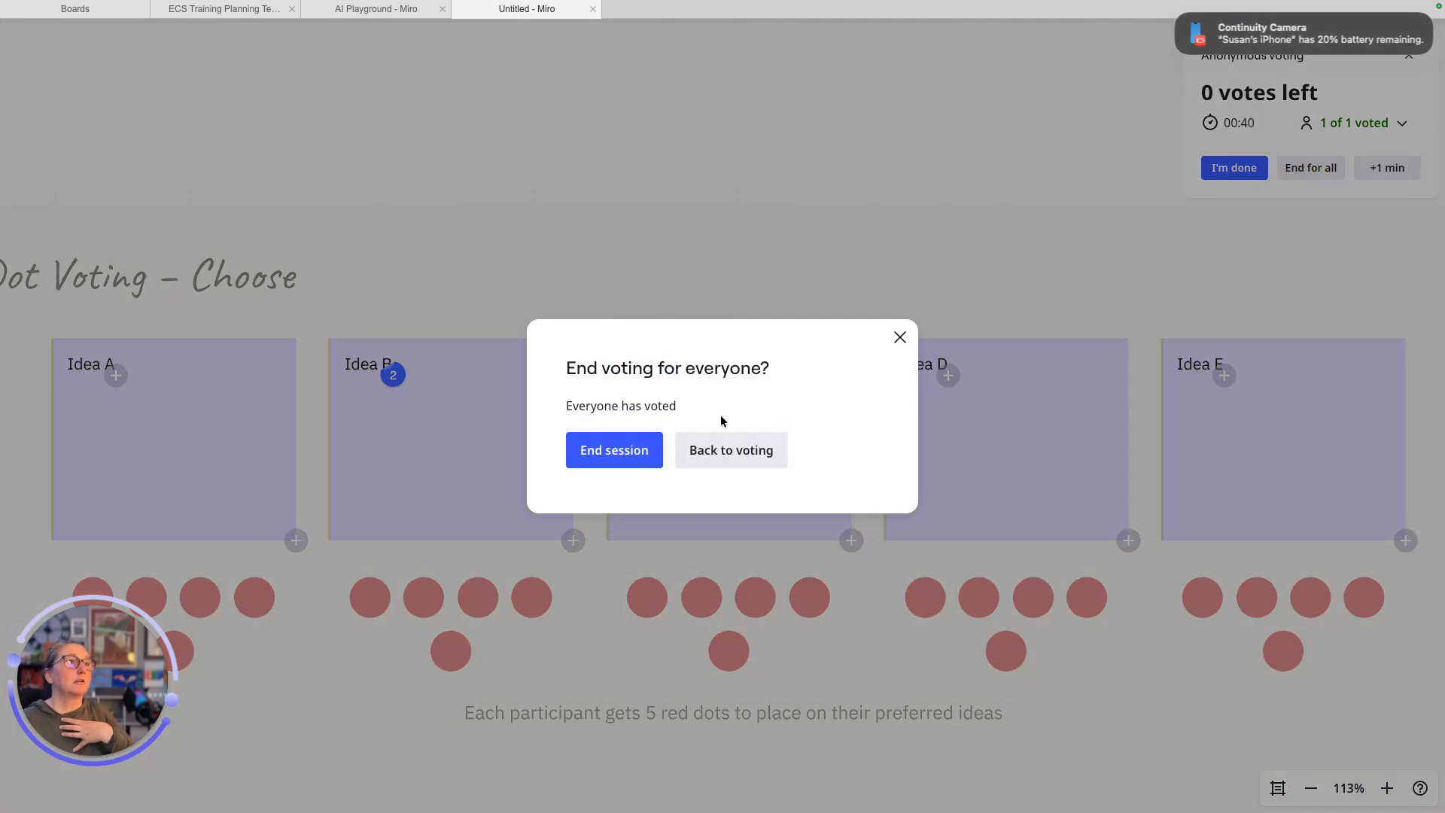
left_click(611, 452)
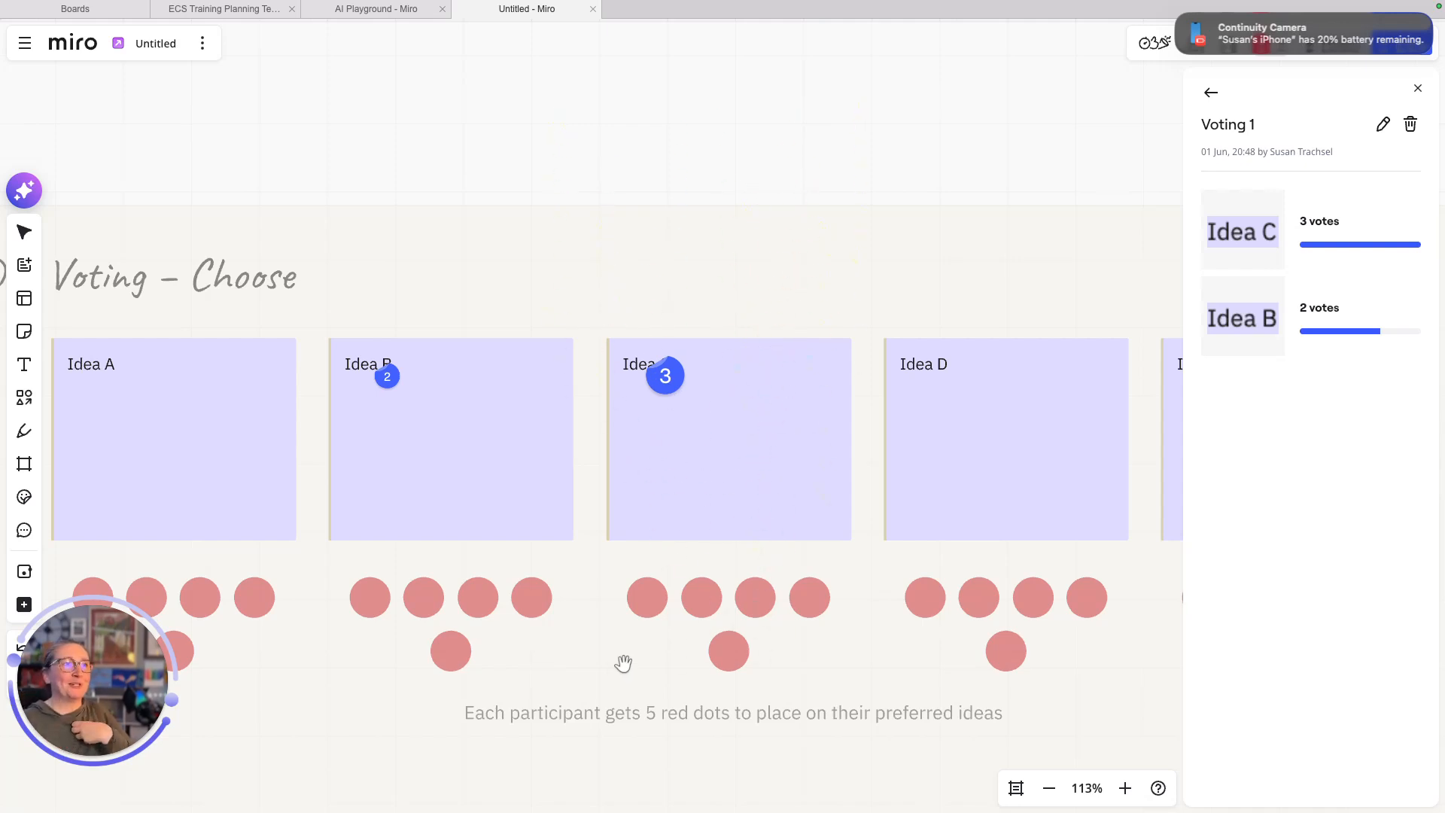
- Bring the How Might We frame into view and close the Voting 1 results panel
scroll(699, 599, "up", 1)
scroll(699, 602, "down", 5)
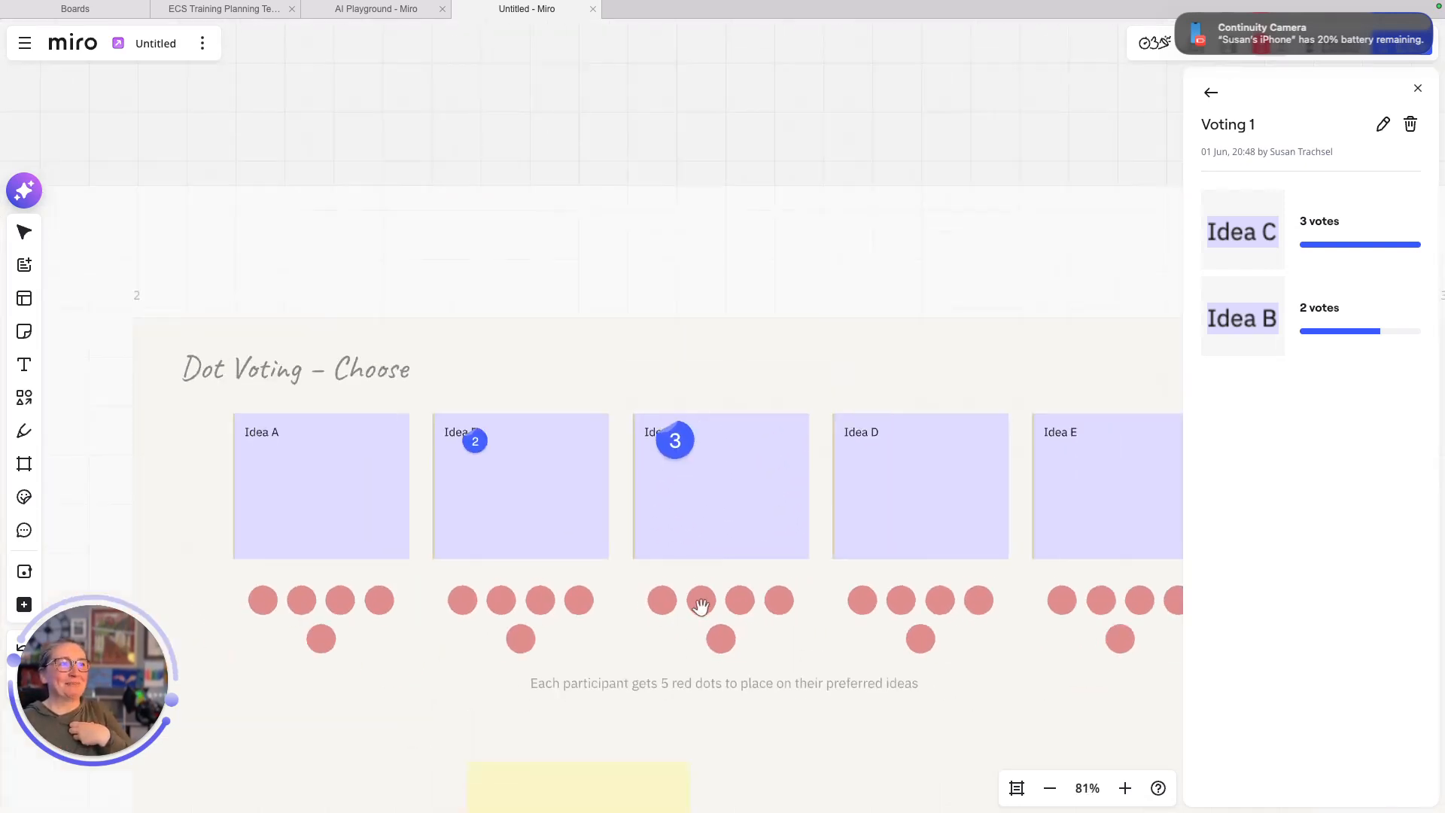
scroll(700, 602, "down", 6)
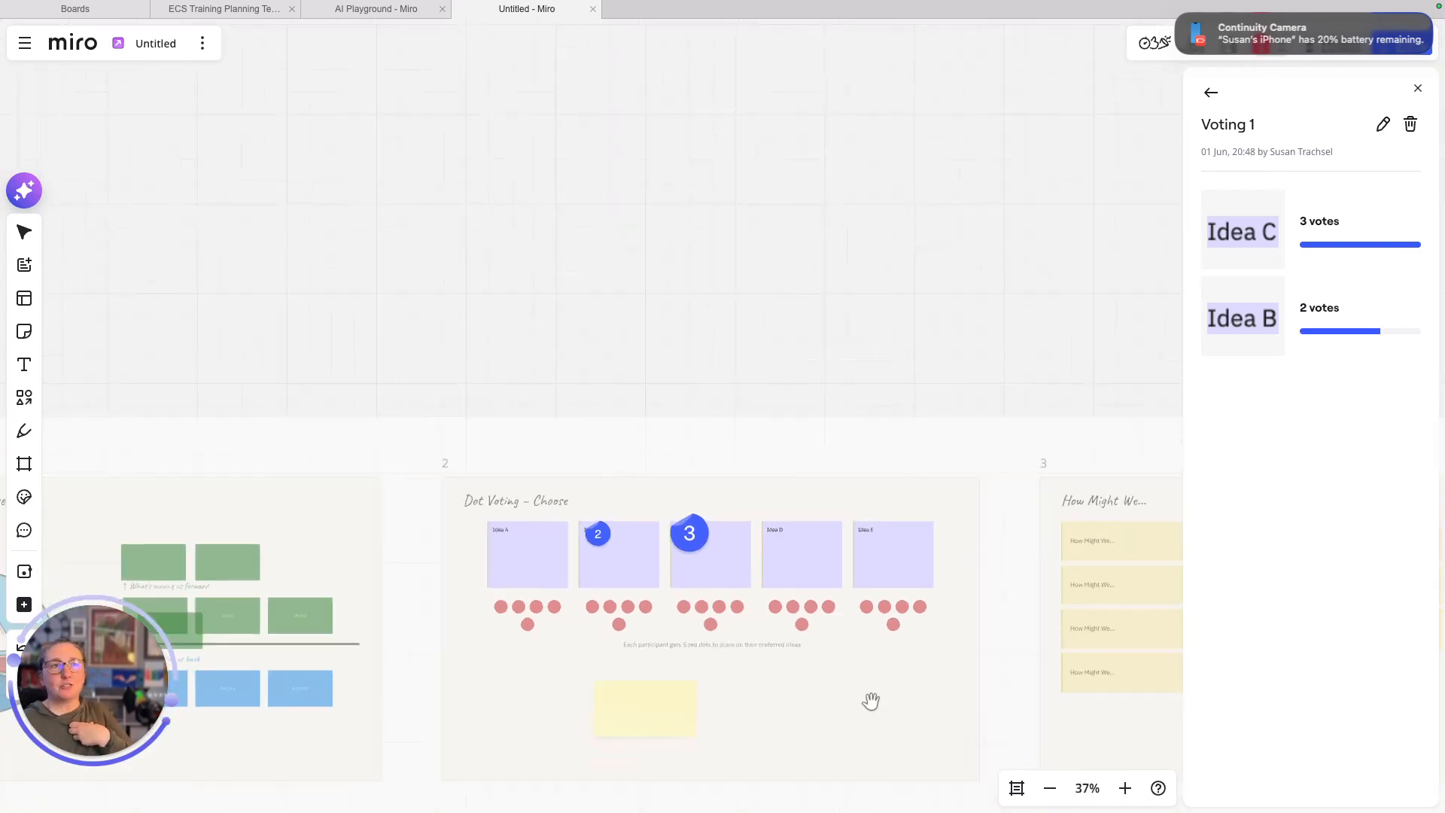
left_click_drag(867, 766, 289, 562)
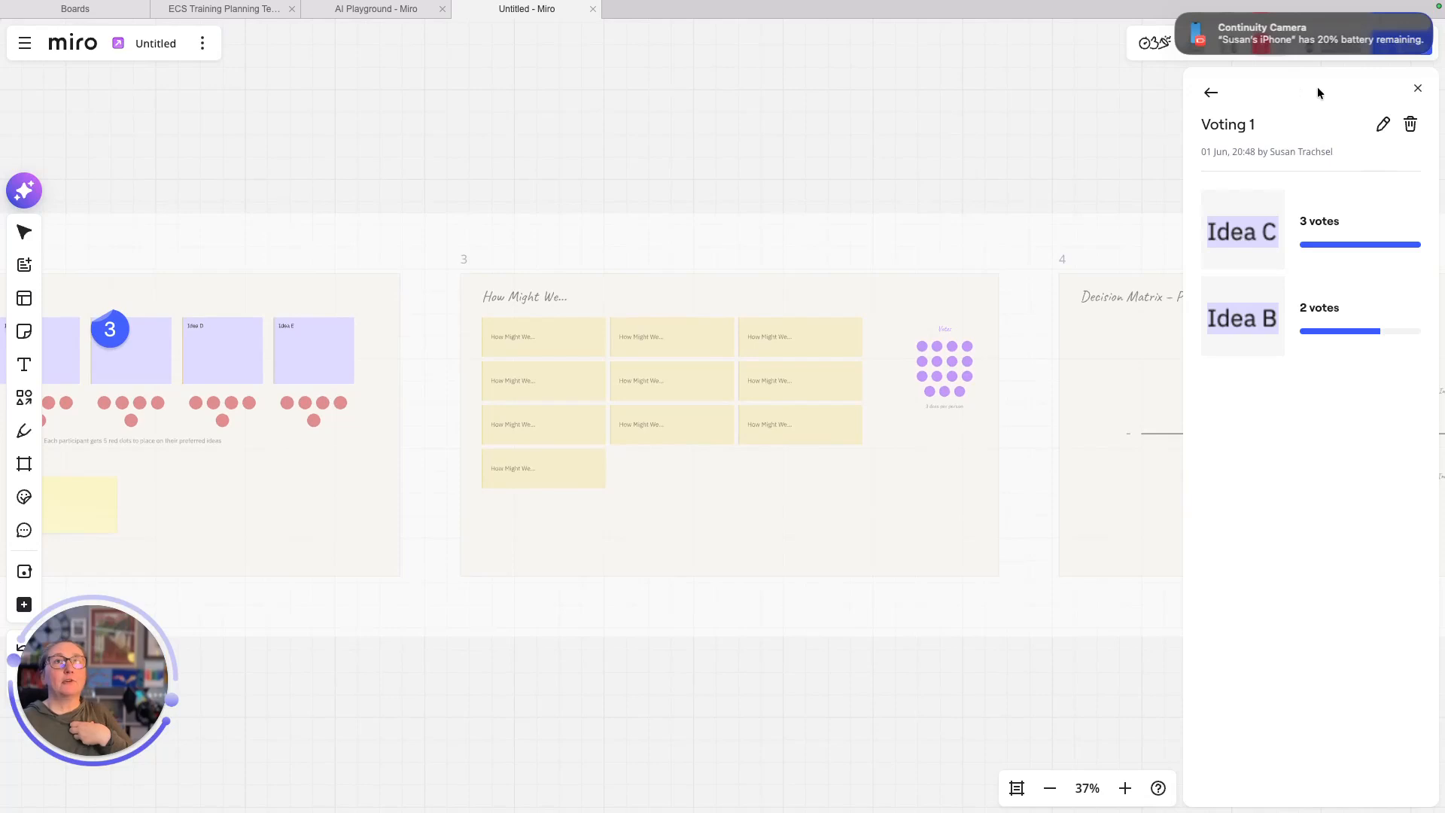
left_click(1418, 88)
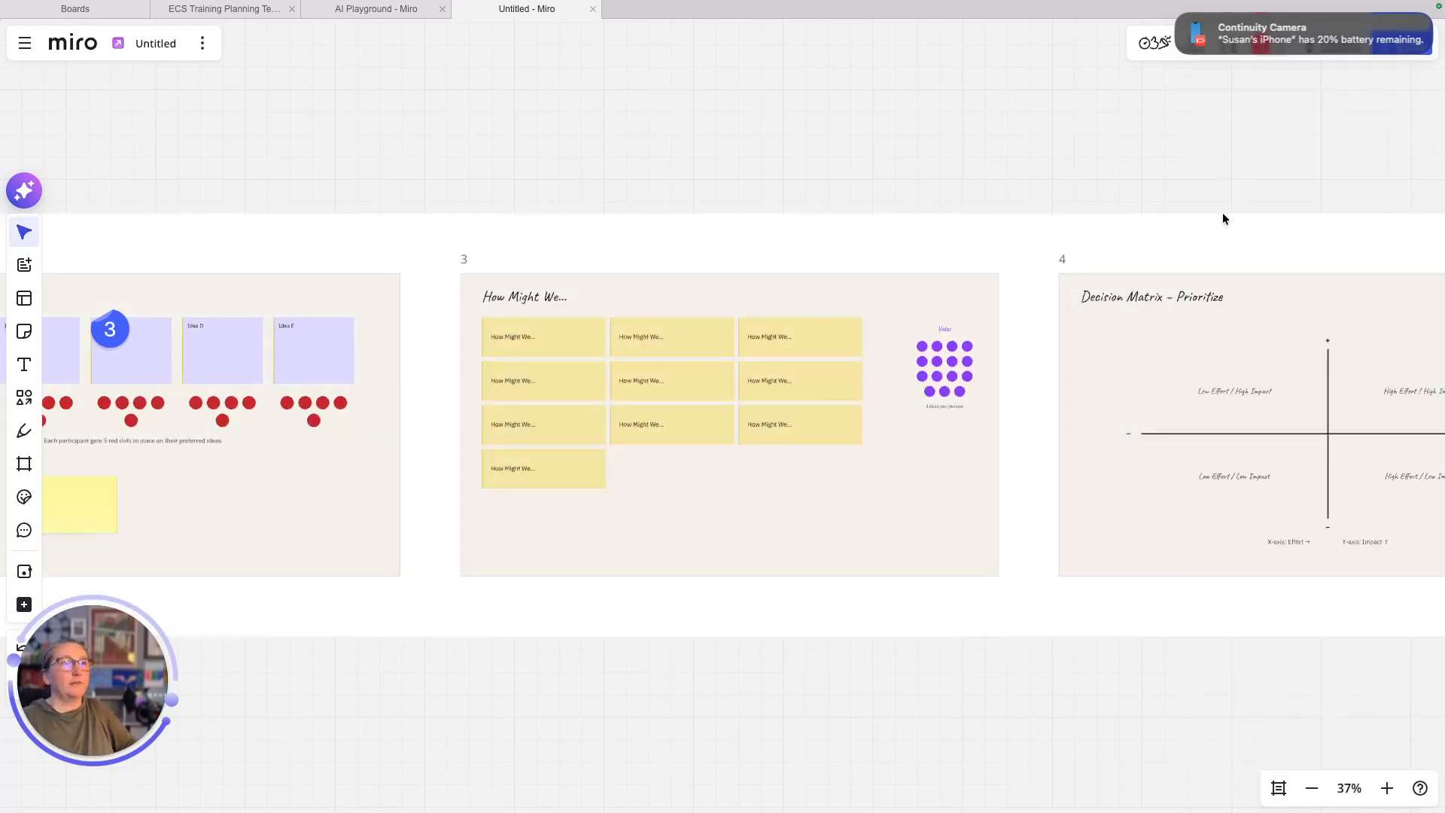
- Center the Decision Matrix frame, then zoom out to 19% to show all four slides
scroll(734, 480, "up", 3)
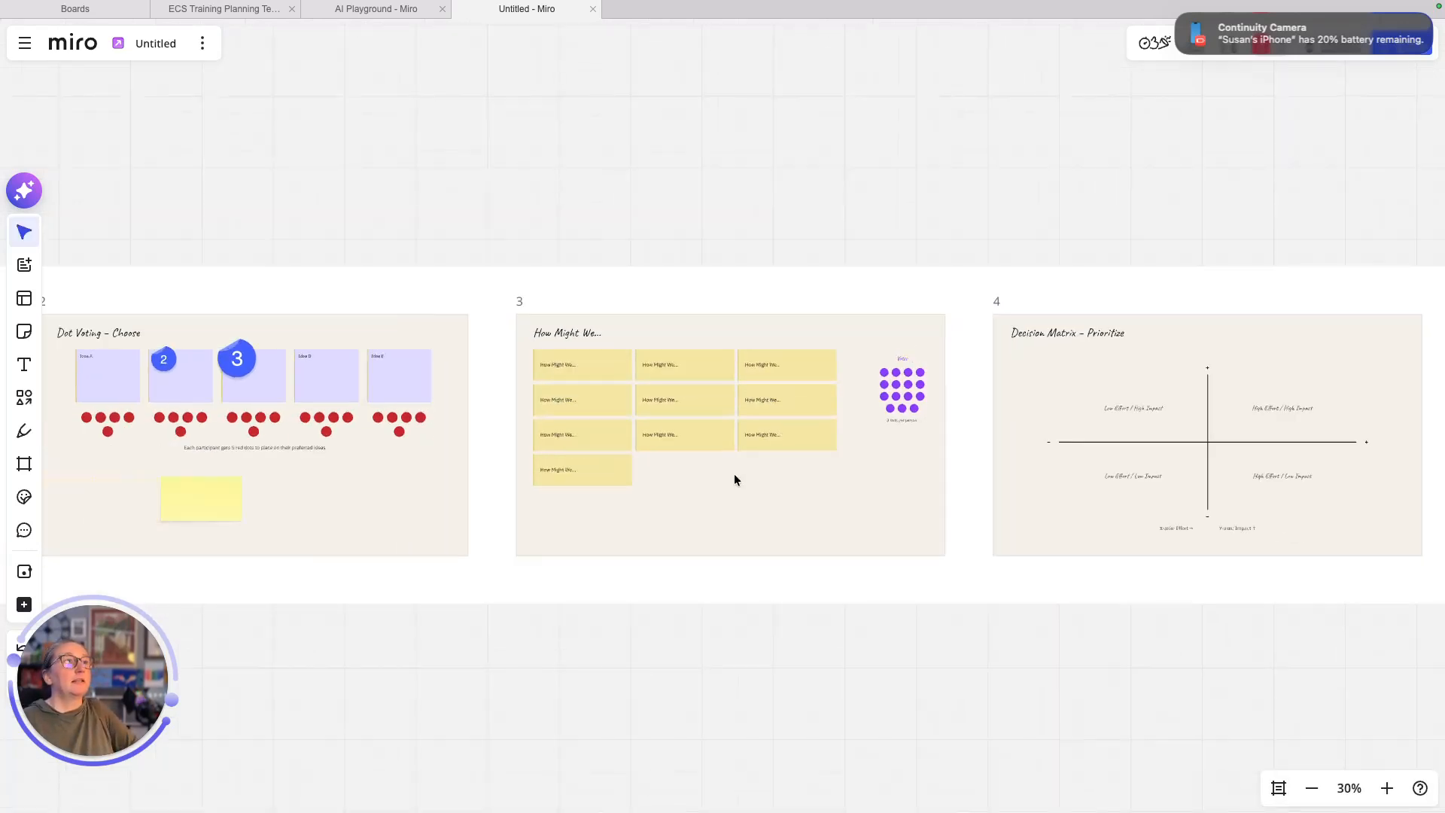
left_click_drag(1031, 616, 932, 593)
left_click_drag(1069, 634, 463, 622)
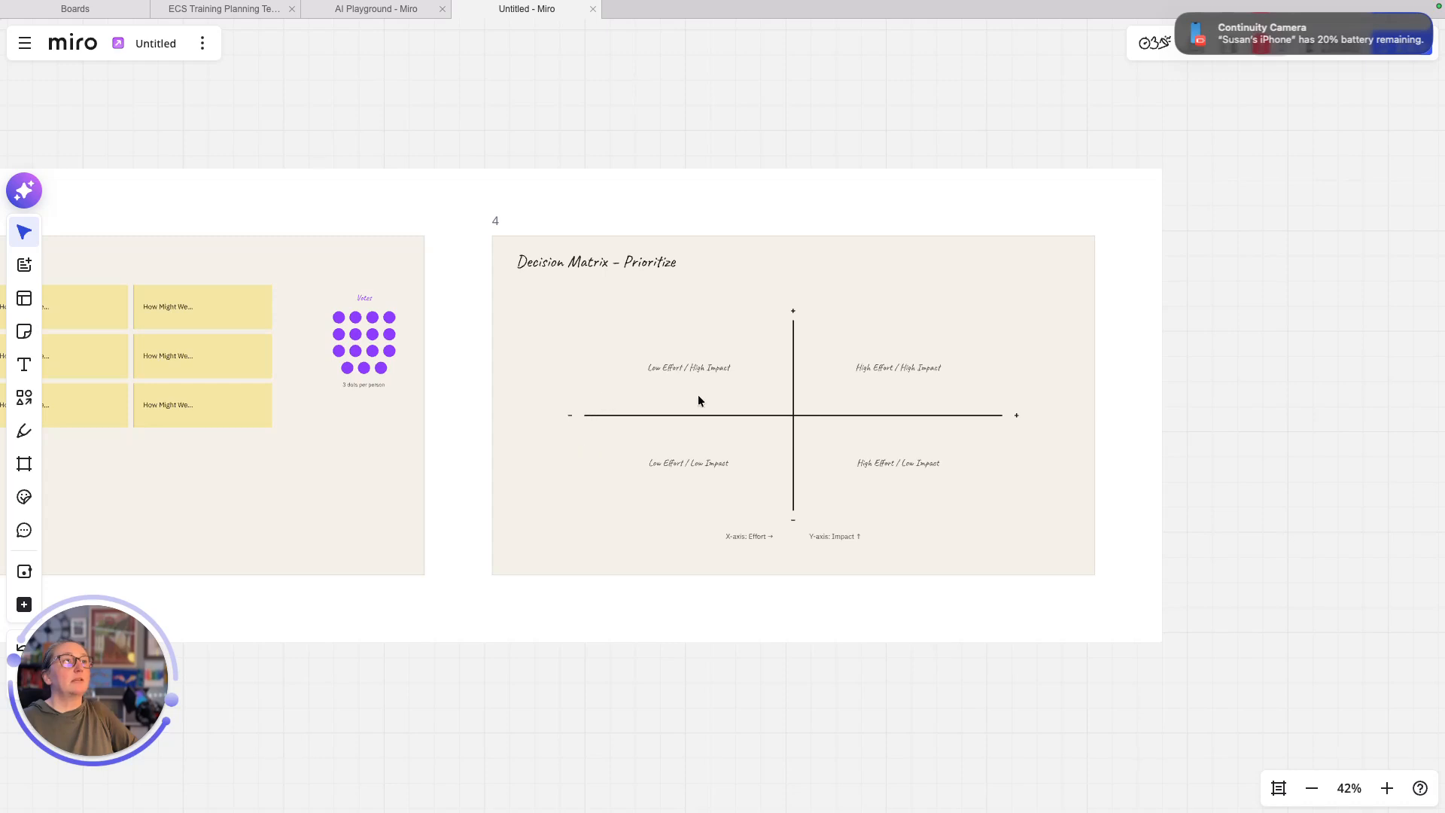
scroll(787, 415, "up", 10)
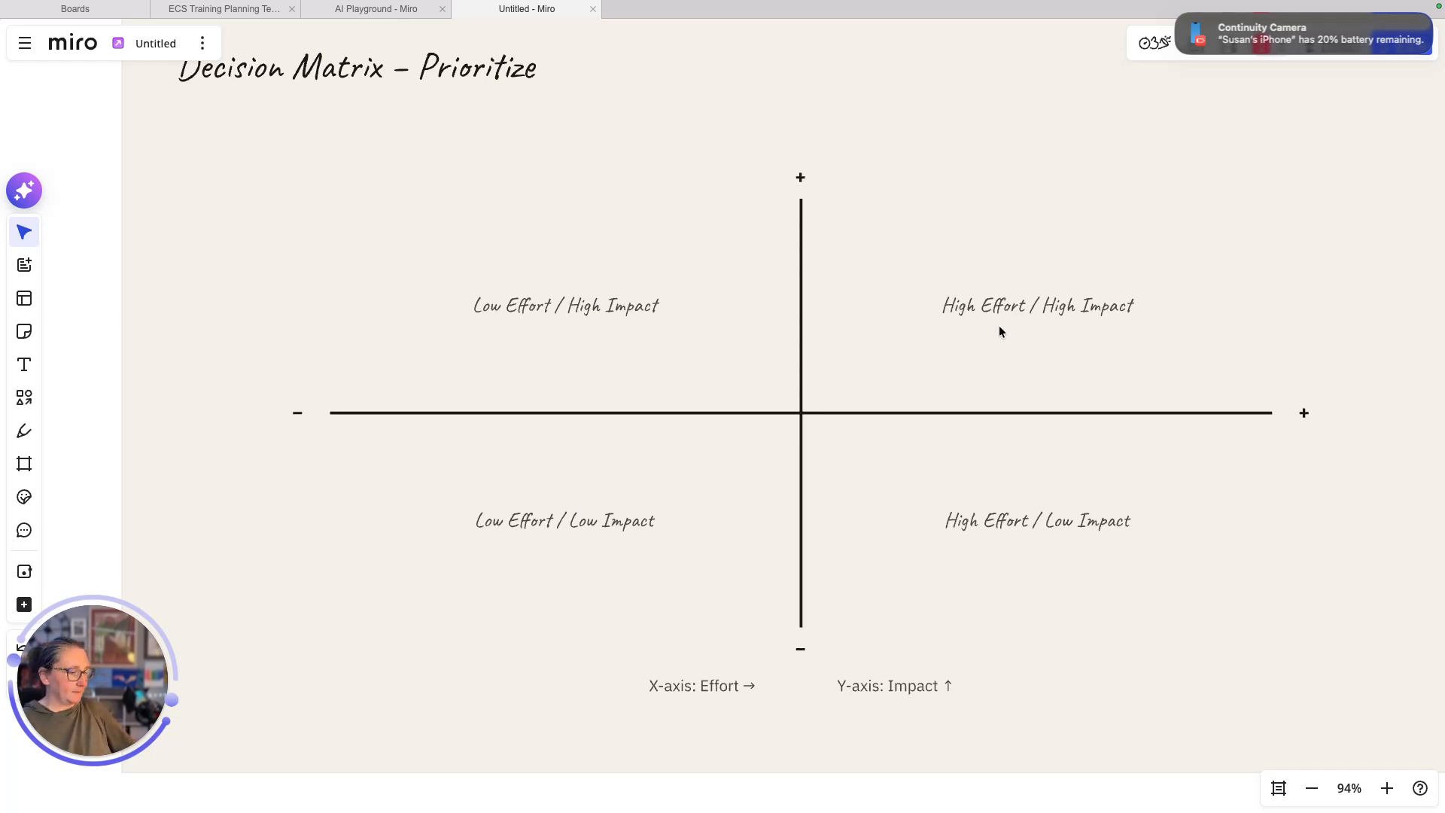
scroll(999, 331, "up", 3)
scroll(999, 331, "down", 10)
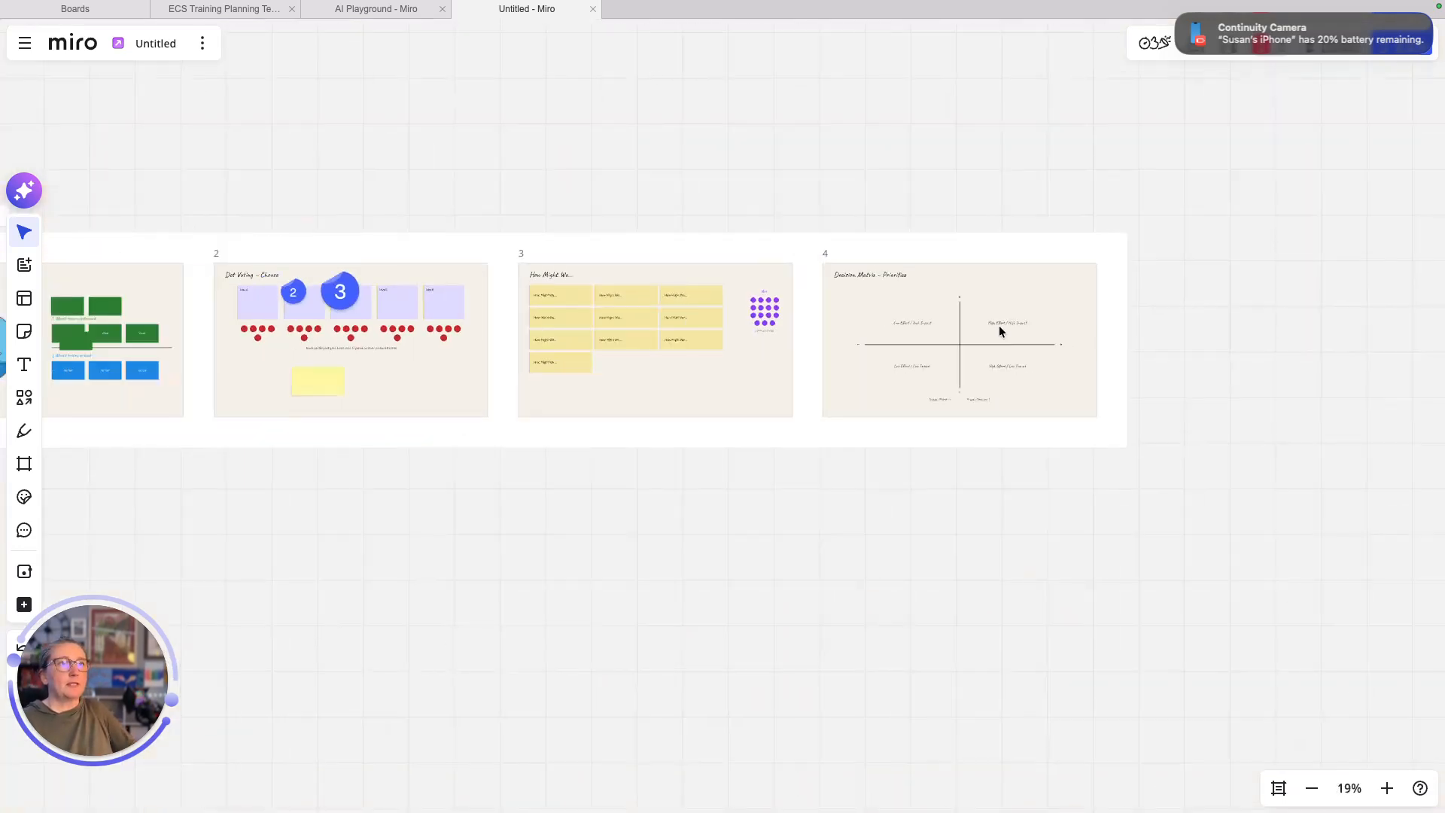
left_click_drag(452, 245, 628, 282)
left_click_drag(517, 577, 747, 651)
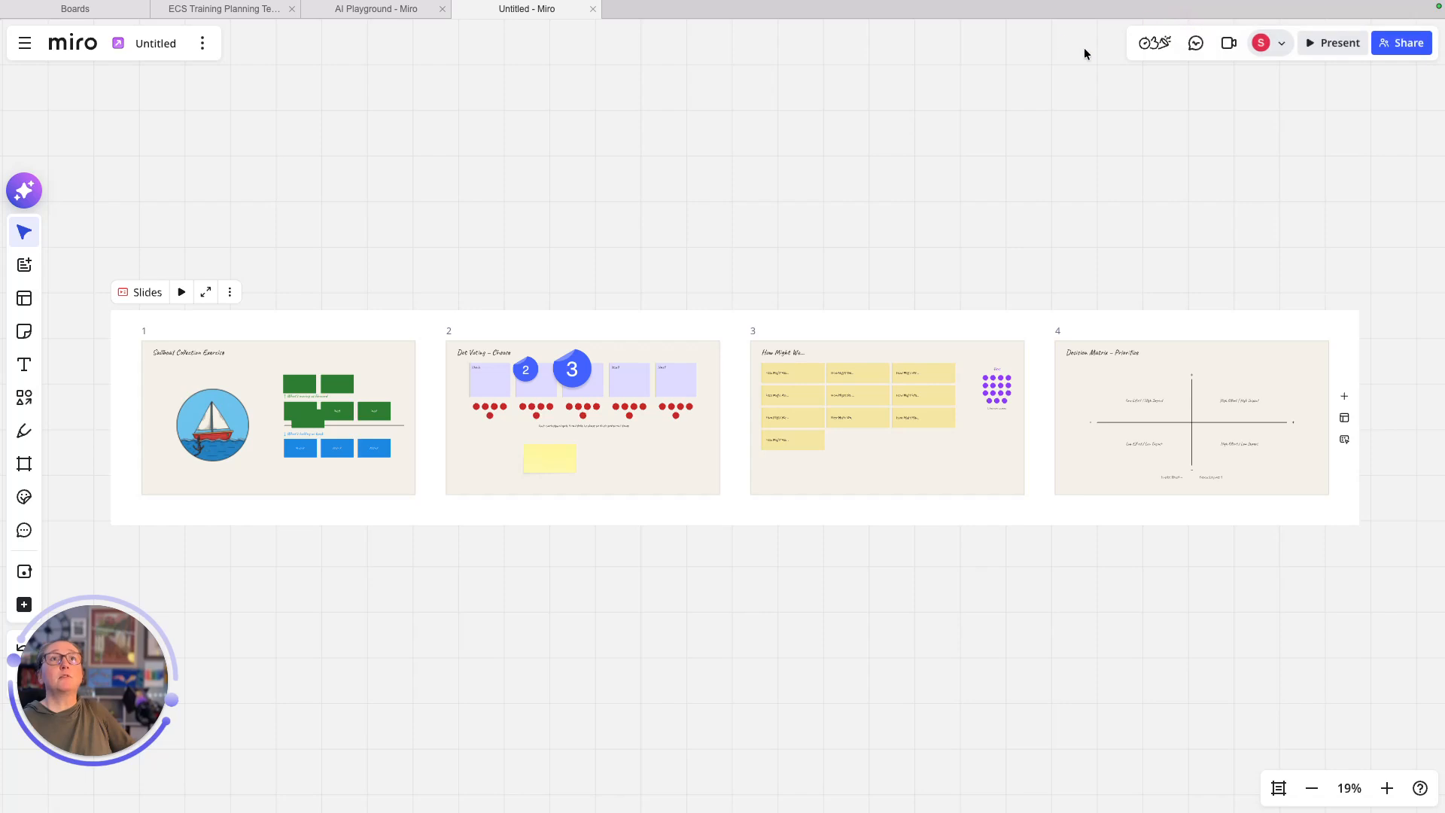
- Rename the board 'Test Workshop' and save the title
left_click(1402, 43)
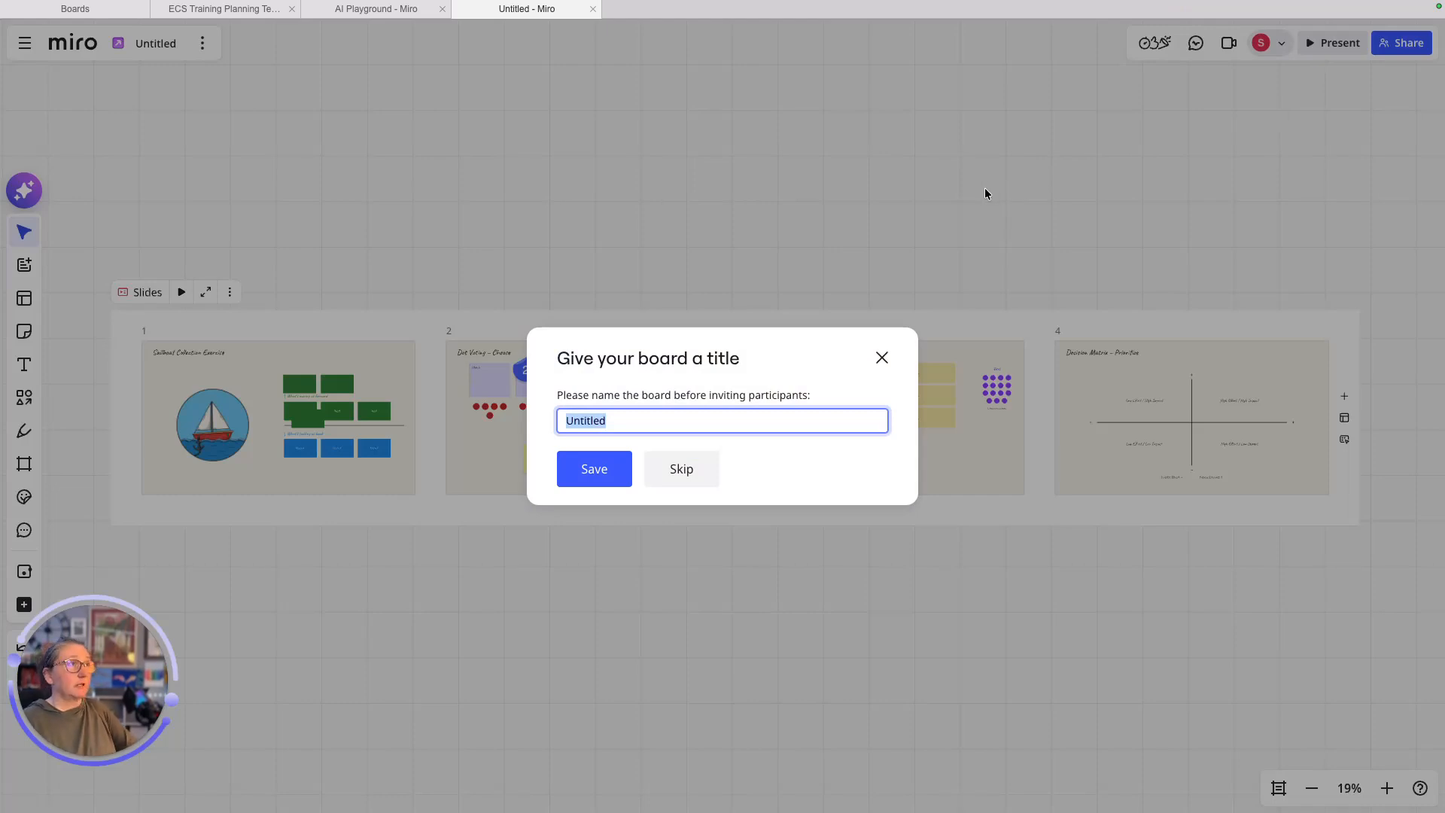
type("Test Workshop")
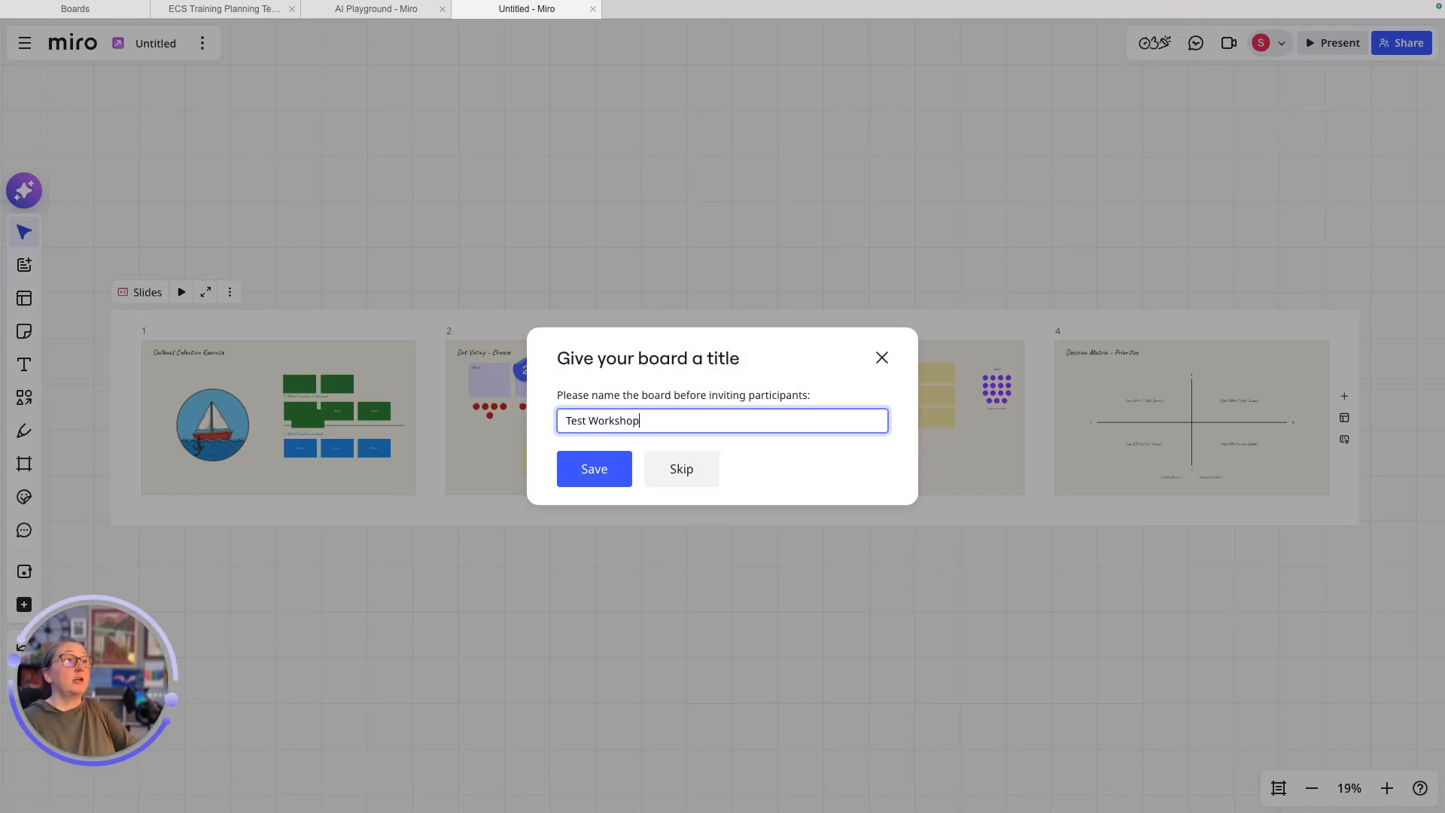
left_click(589, 474)
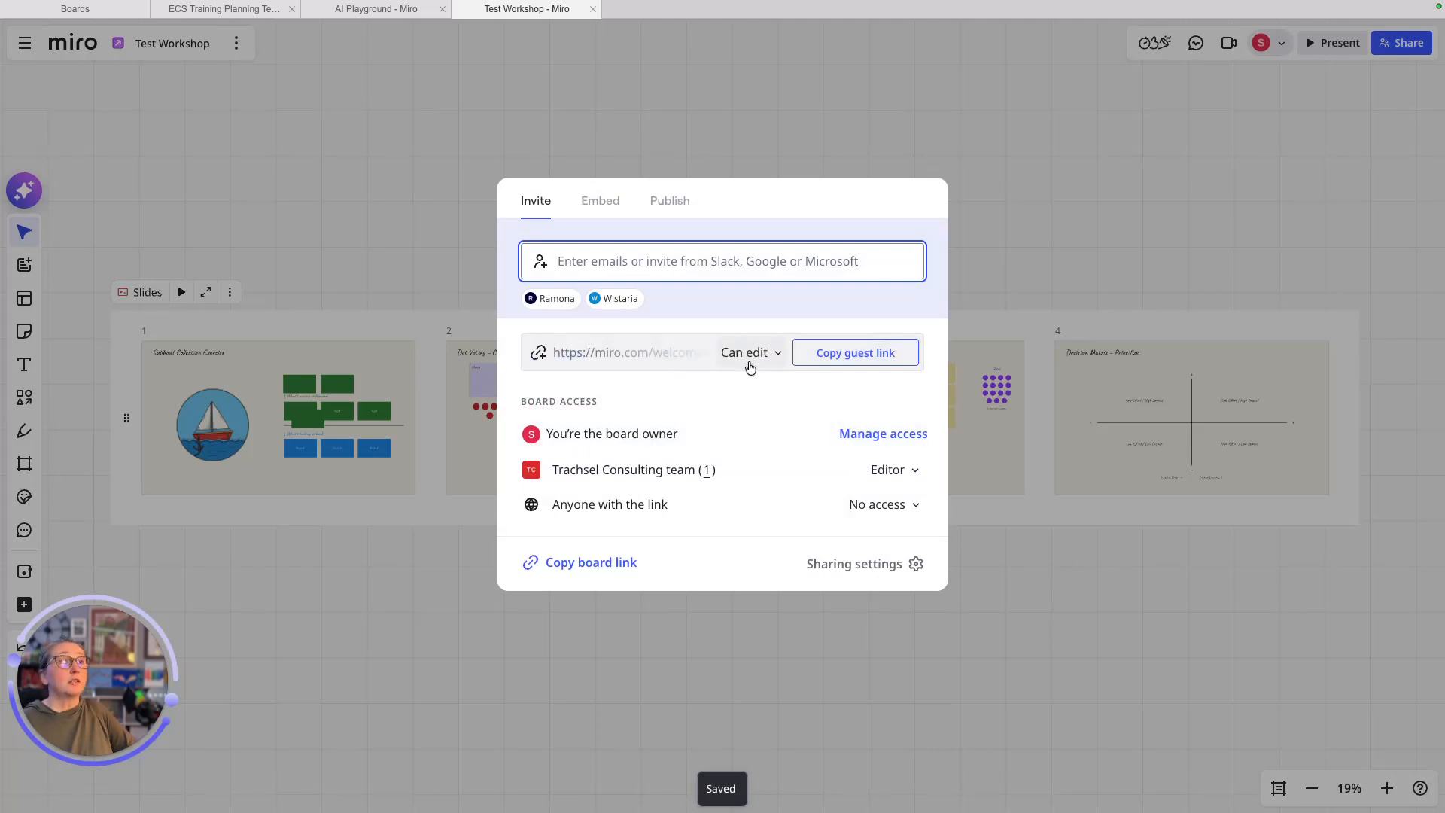
- Leave guest link access at Can edit and close the Share dialog
left_click(780, 359)
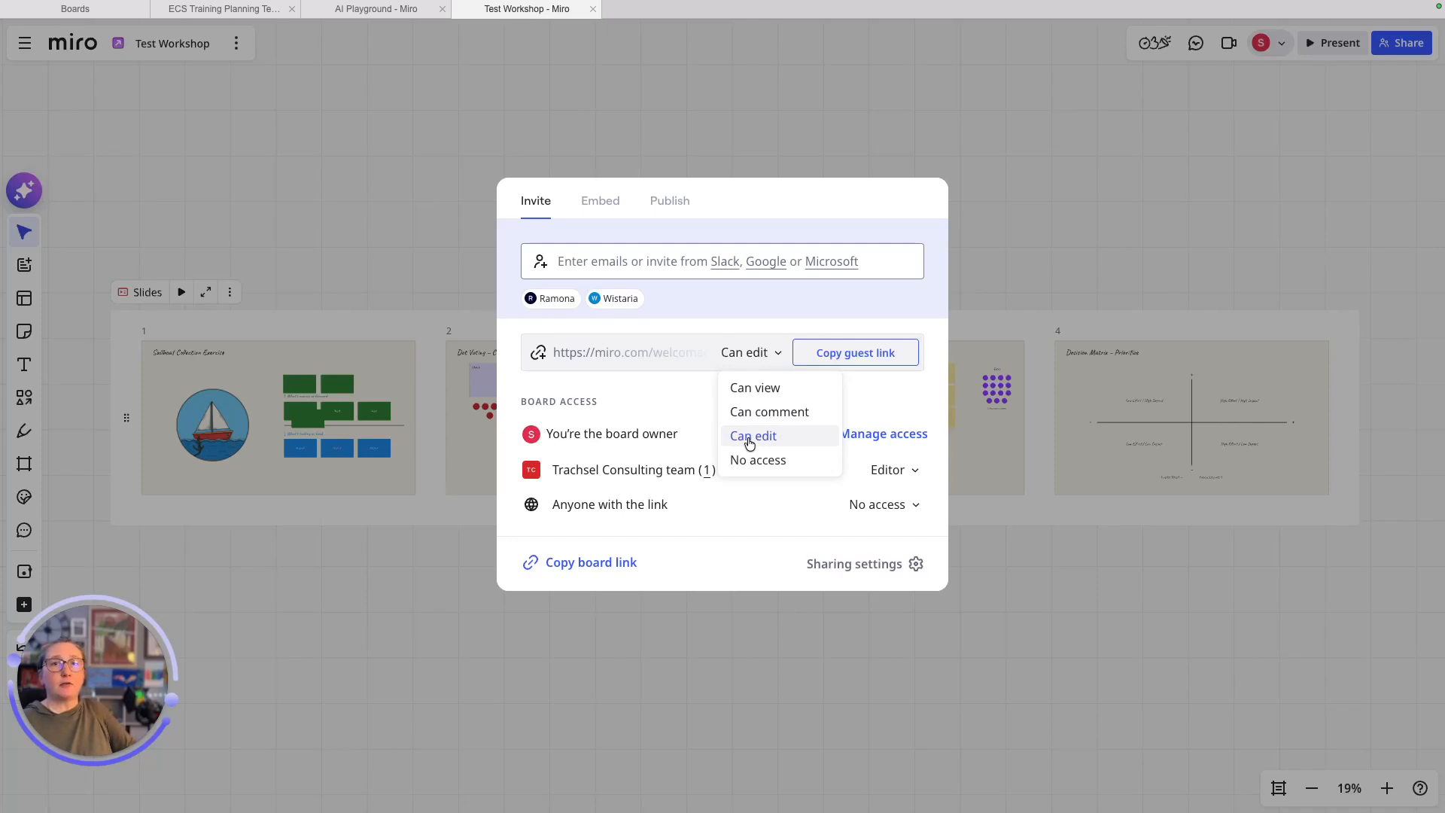
left_click(674, 138)
left_click(674, 142)
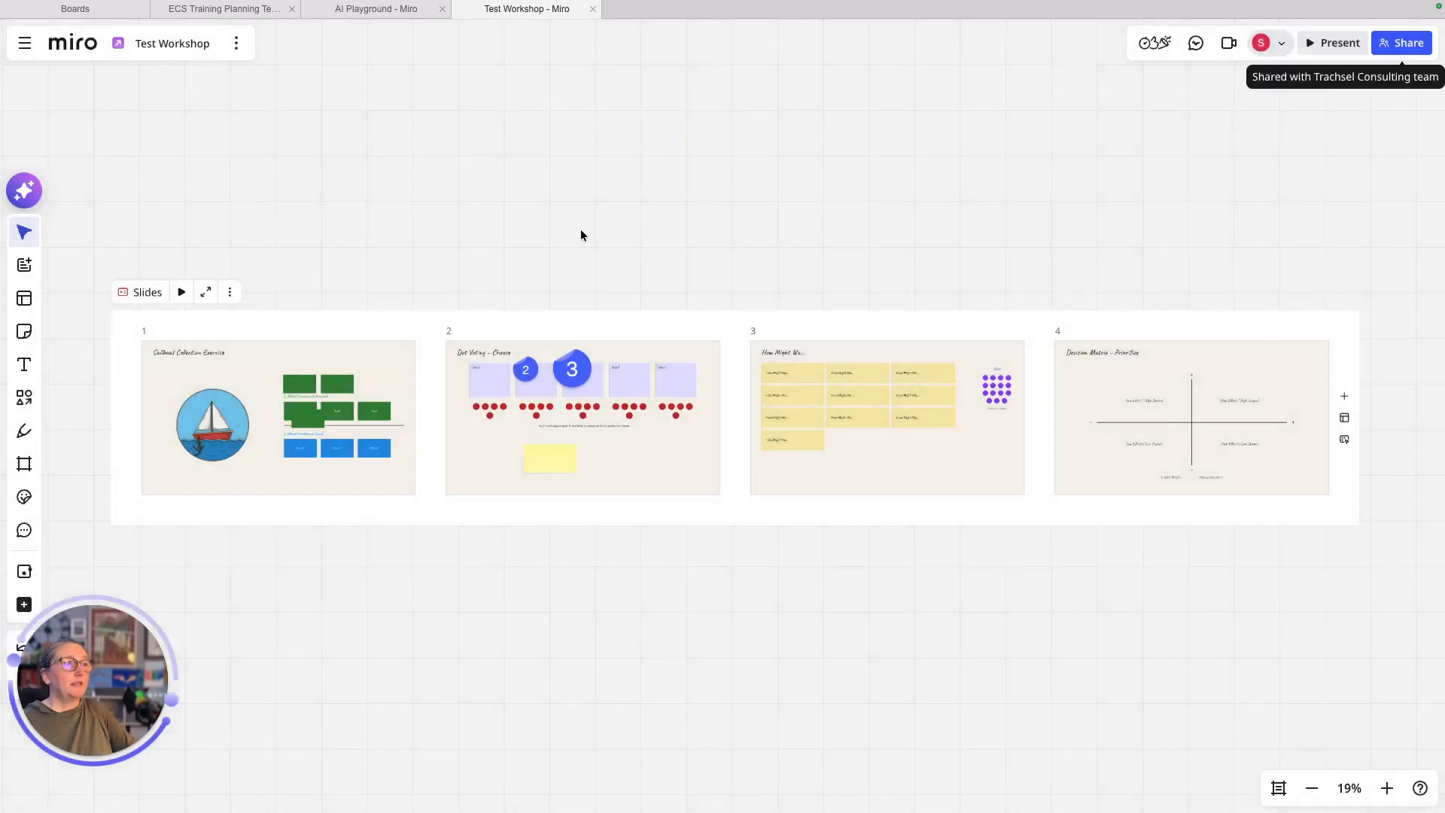
left_click(107, 757)
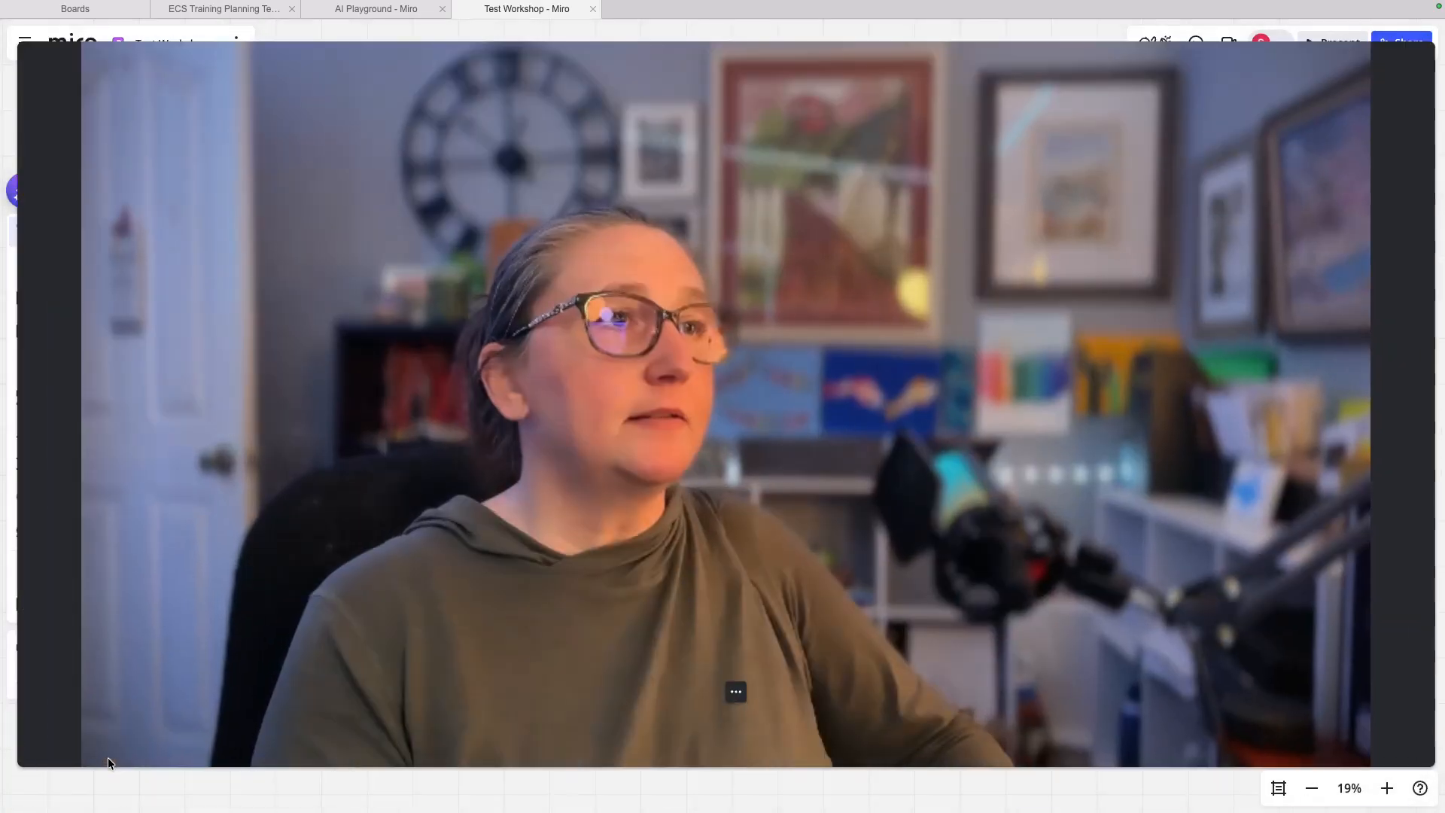